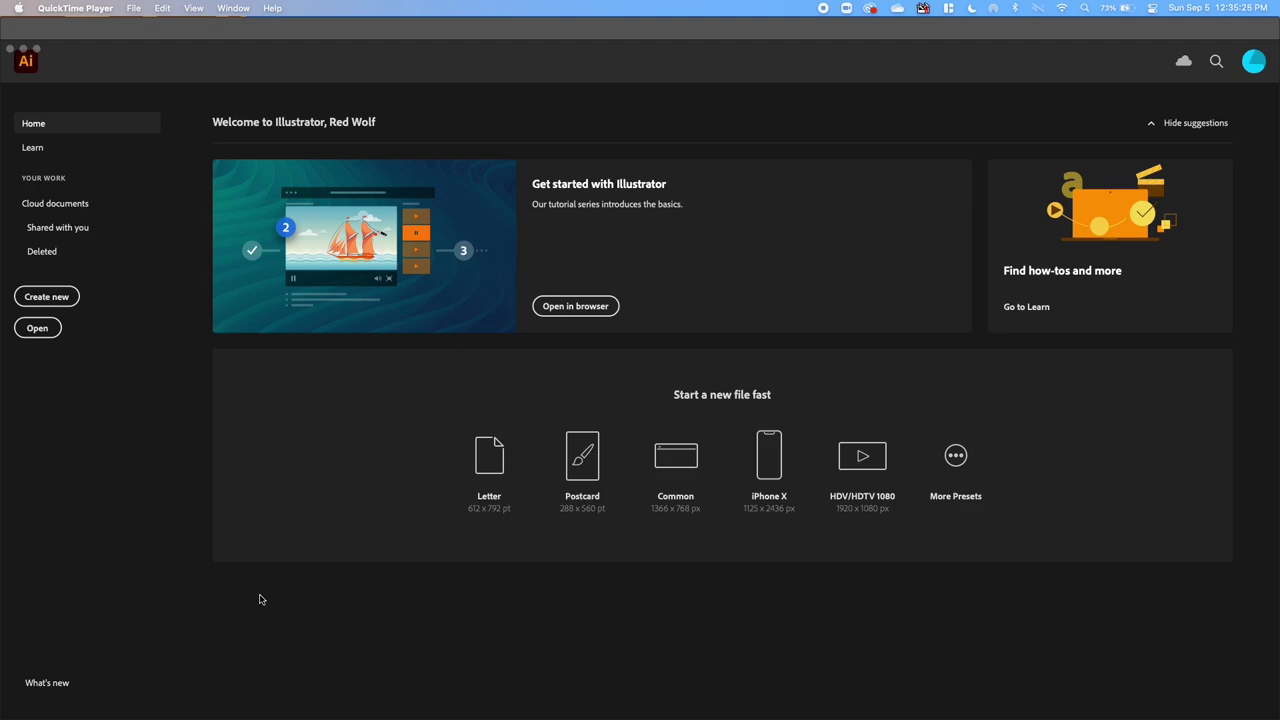
# Create a new blank Letter-size (612 × 792 pt) portrait print document.
pyautogui.click(46, 297)
pyautogui.click(47, 298)
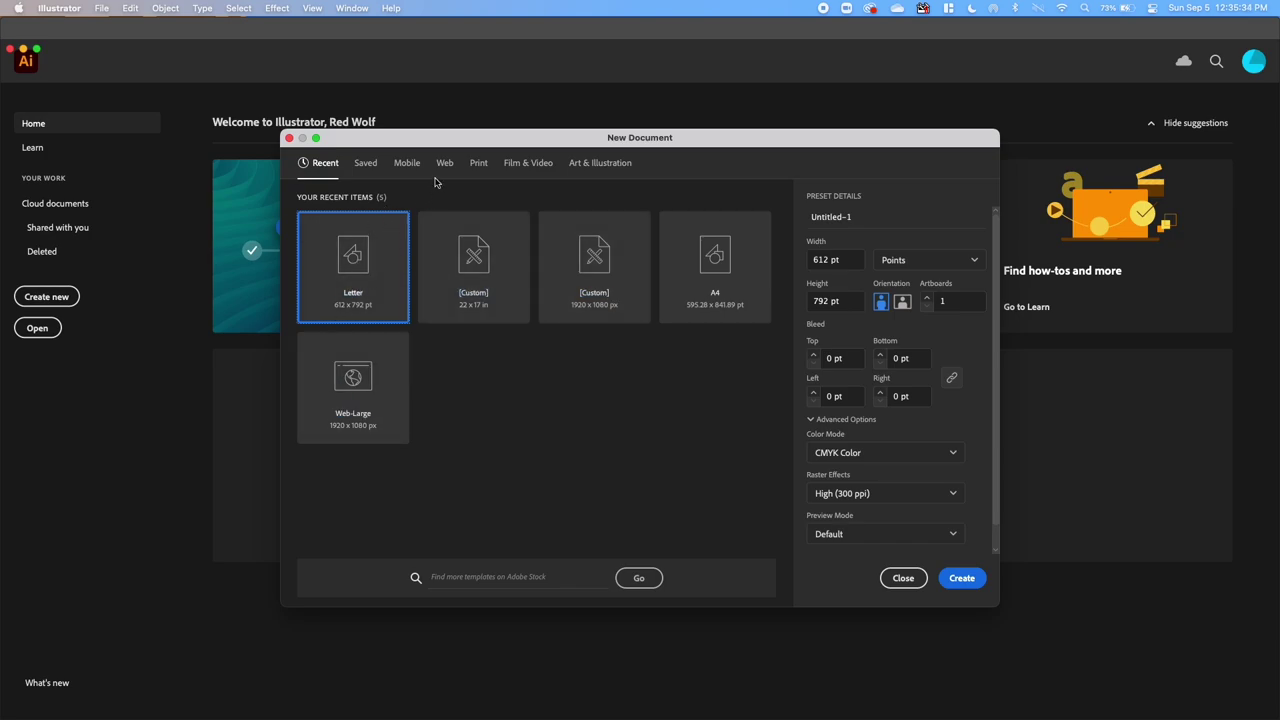
pyautogui.click(481, 164)
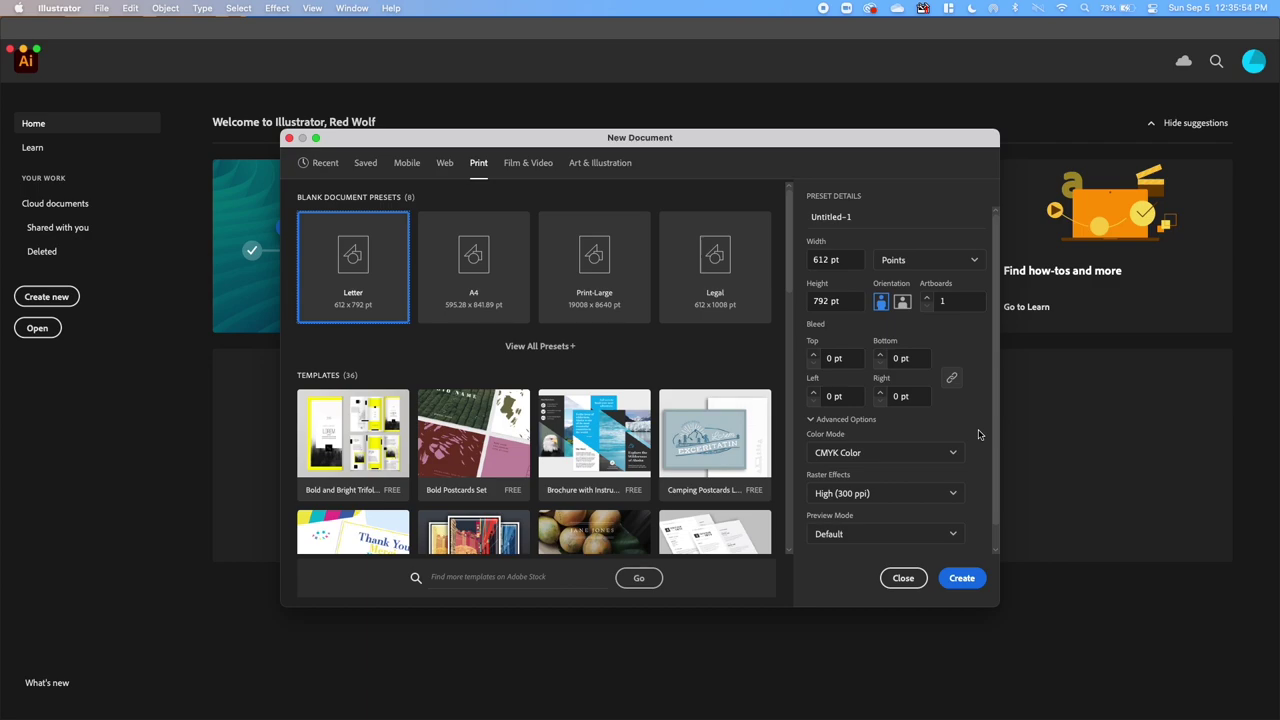
pyautogui.click(962, 580)
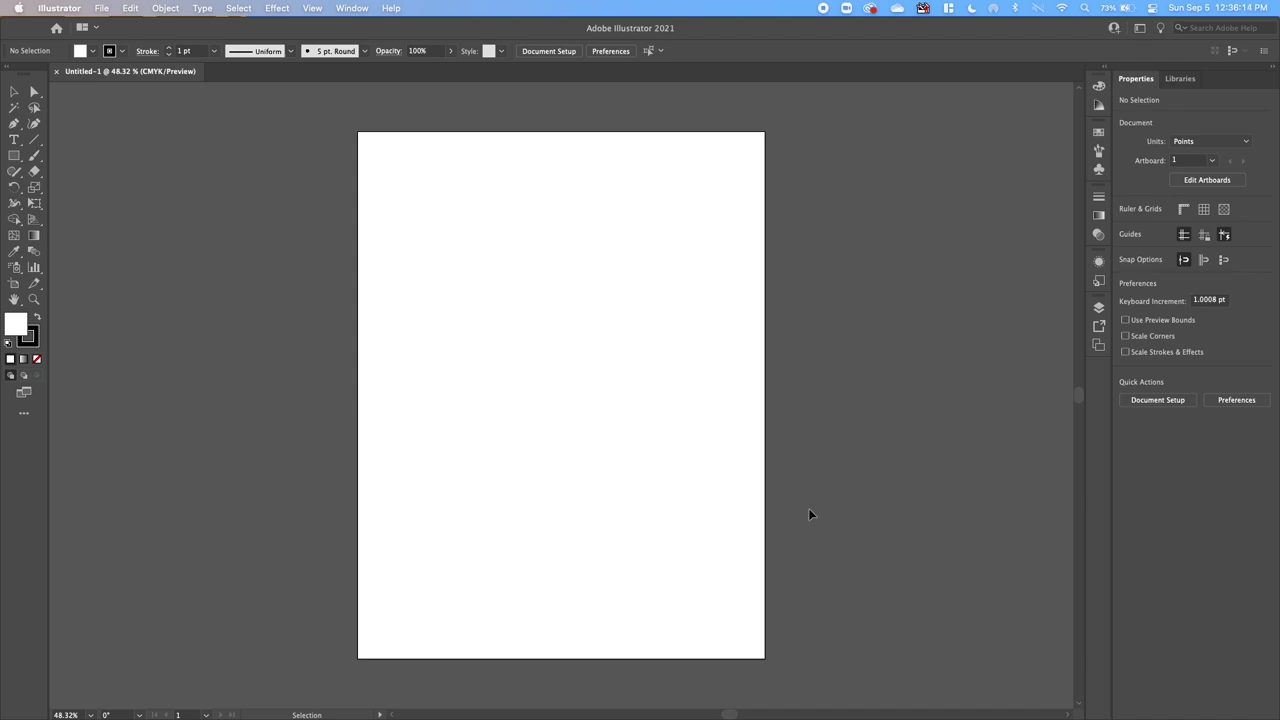
pyautogui.click(14, 284)
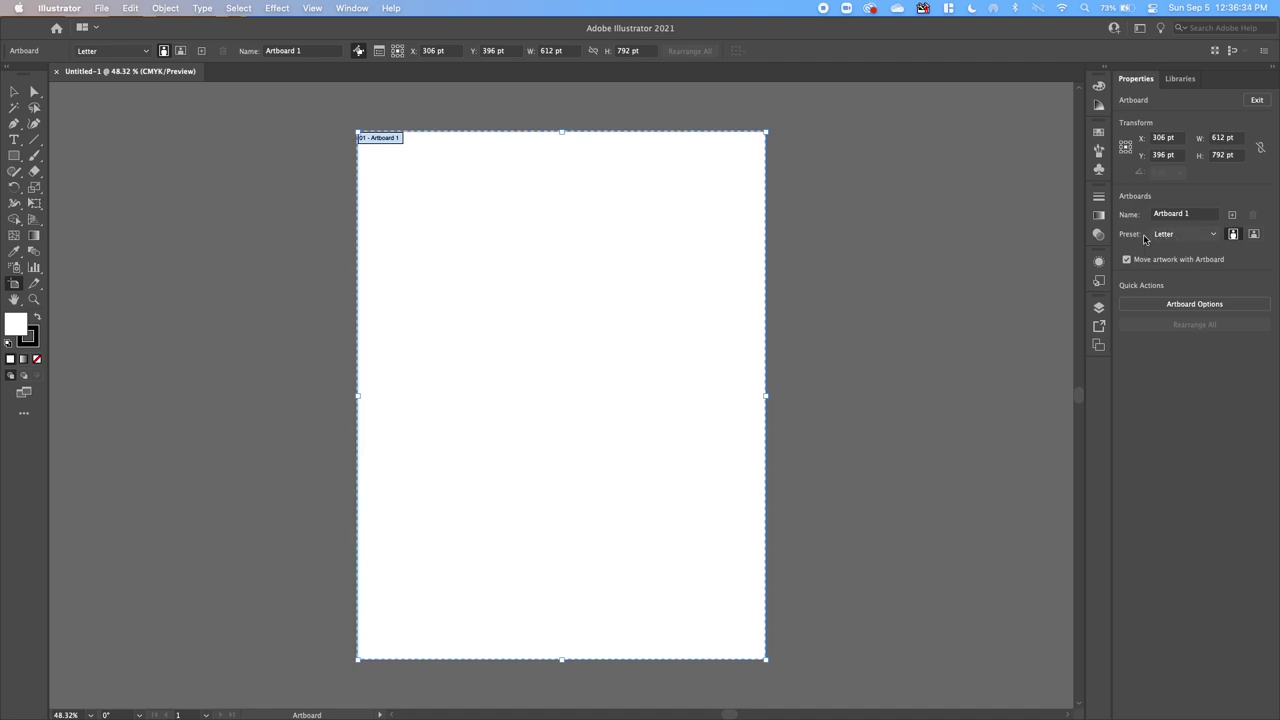
pyautogui.click(1255, 236)
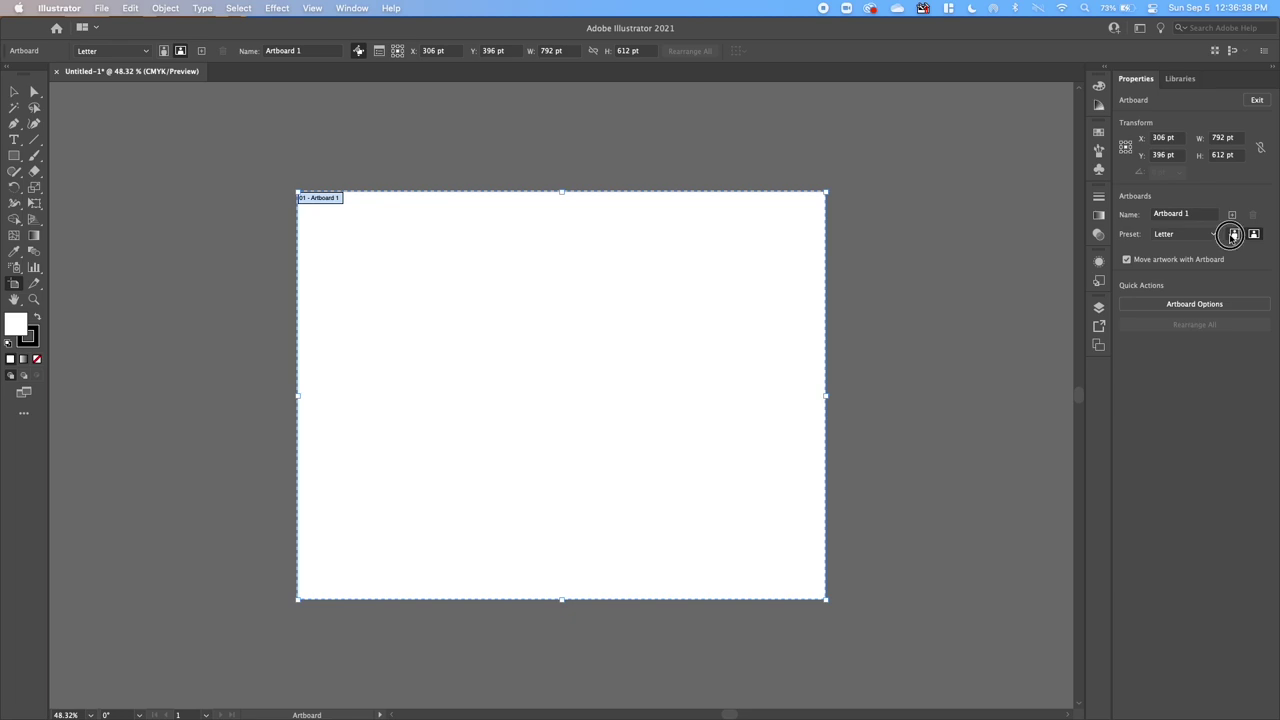
pyautogui.click(1233, 234)
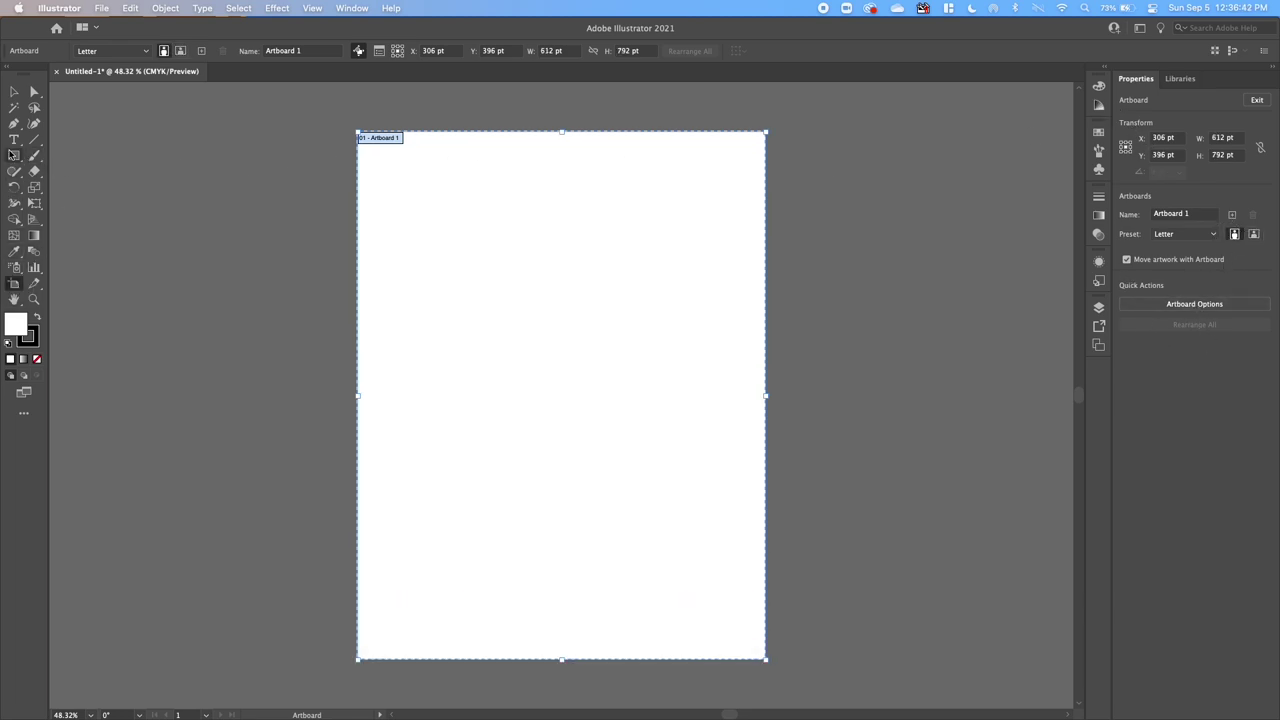
pyautogui.click(14, 93)
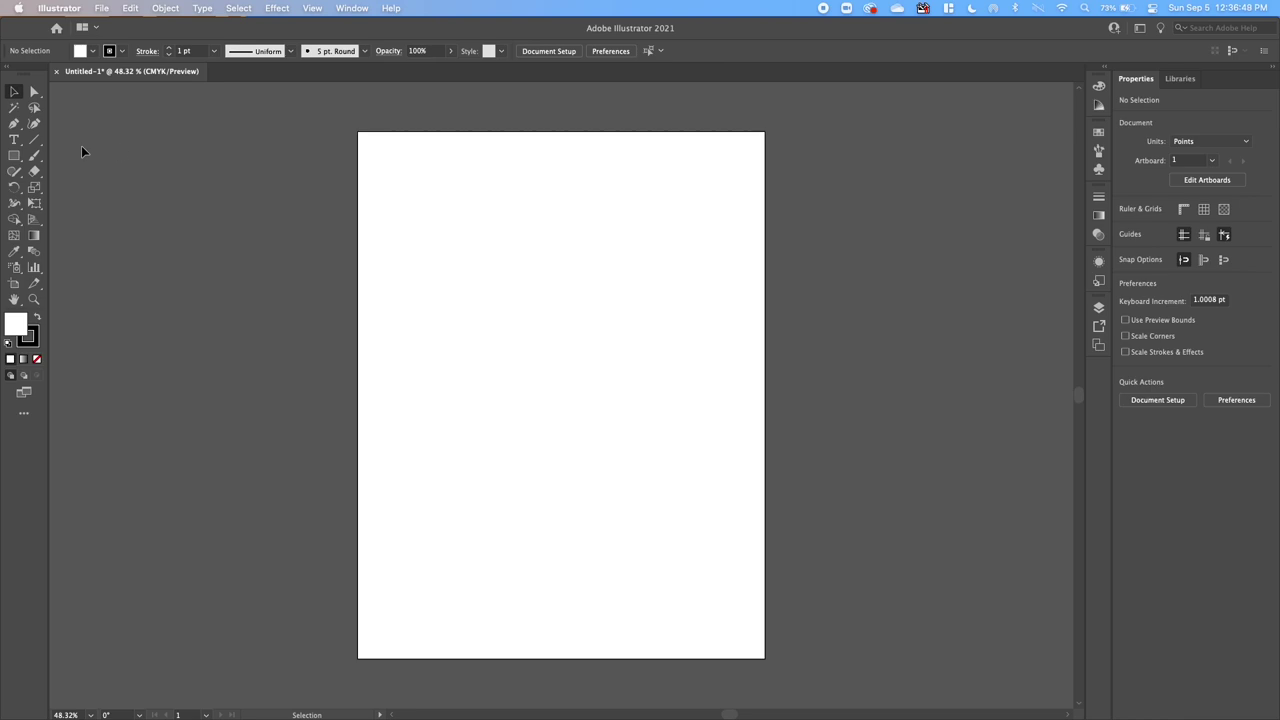
# Rename the document's only layer to 'Logo 1' in the Layers panel.
pyautogui.click(1097, 310)
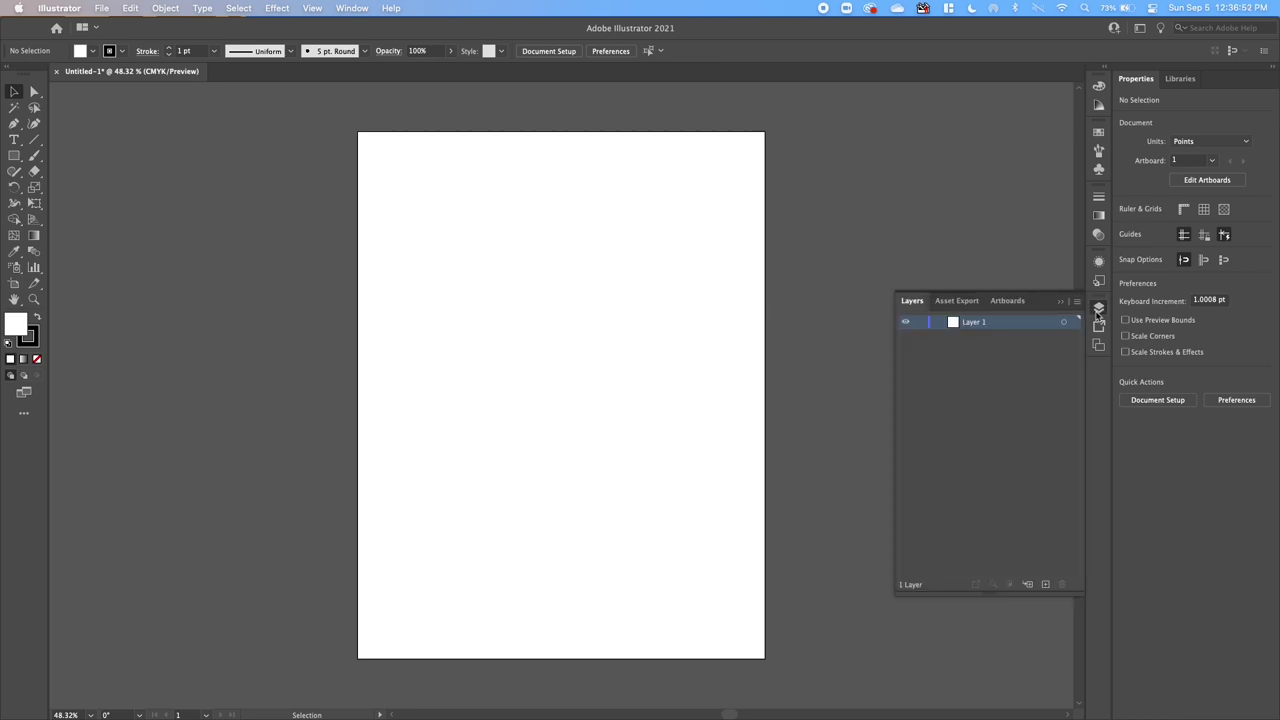
pyautogui.doubleClick(981, 324)
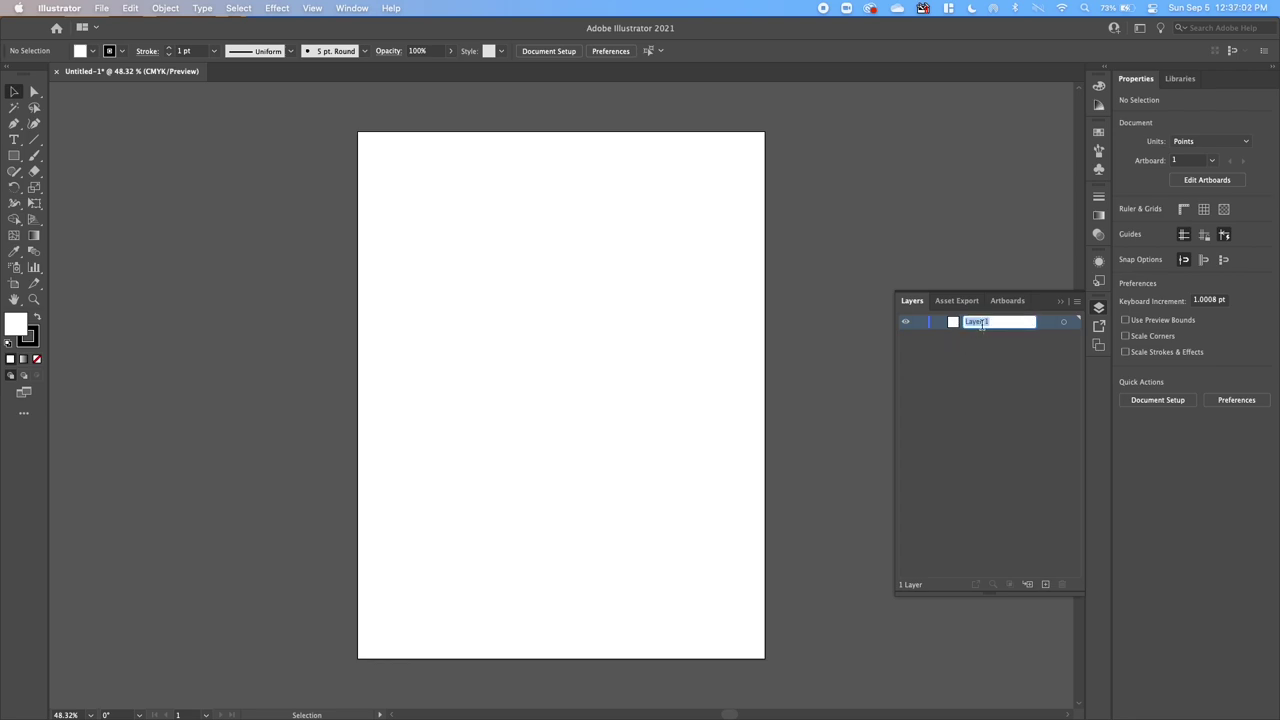
pyautogui.write('Logo 1')
pyautogui.press('Return')
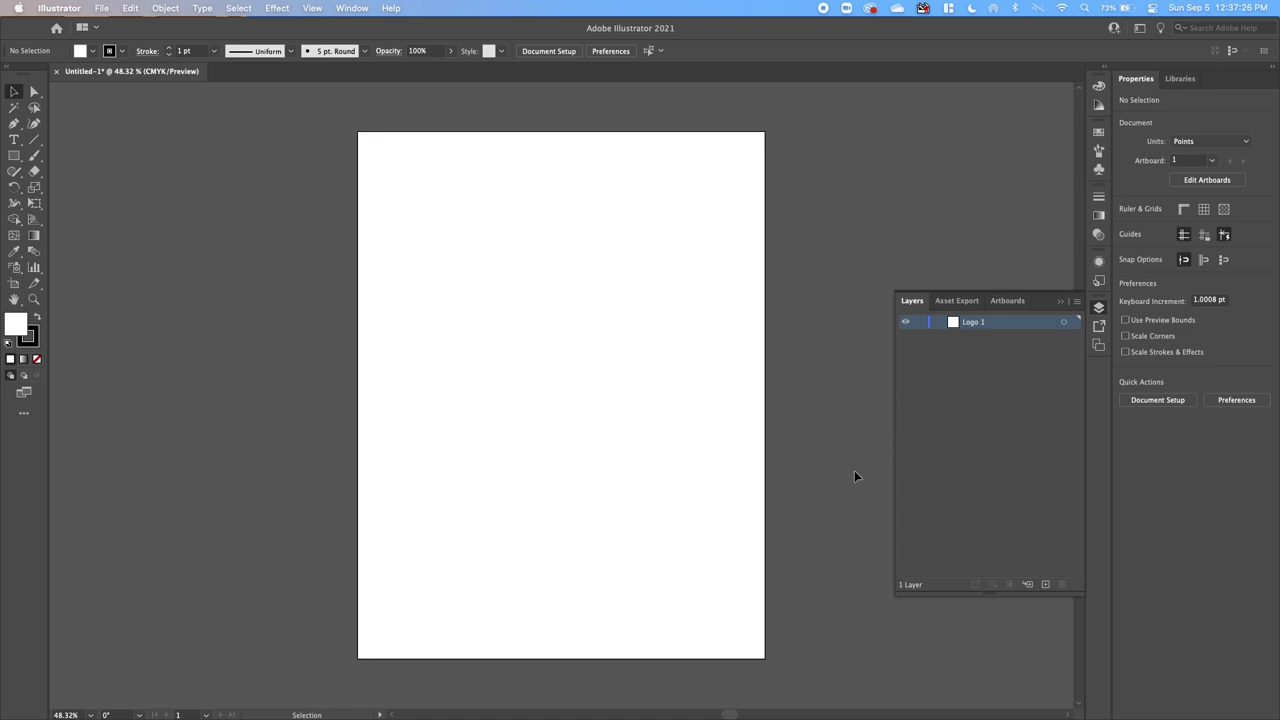
# Draw a thin 152 × 27 pt bar and a 127 × 100 pt box below it.
pyautogui.click(19, 160)
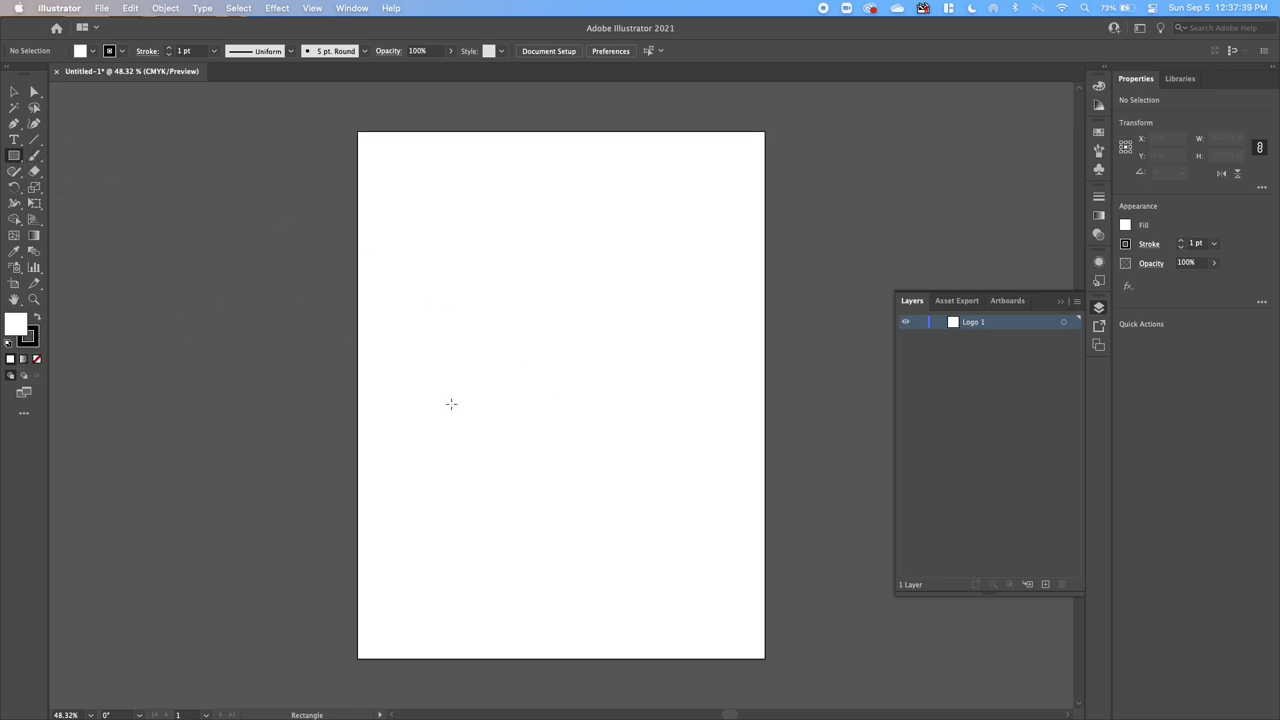
pyautogui.moveTo(498, 424); pyautogui.dragTo(601, 441)
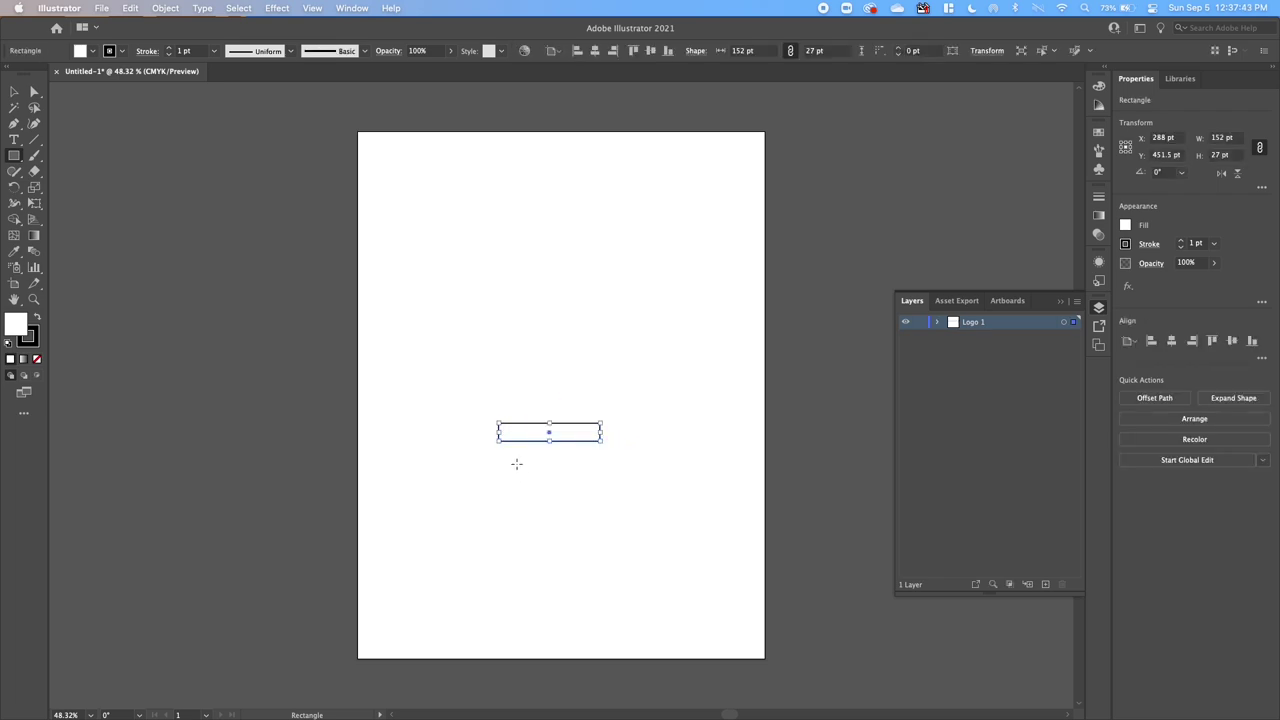
pyautogui.moveTo(508, 454); pyautogui.dragTo(594, 521)
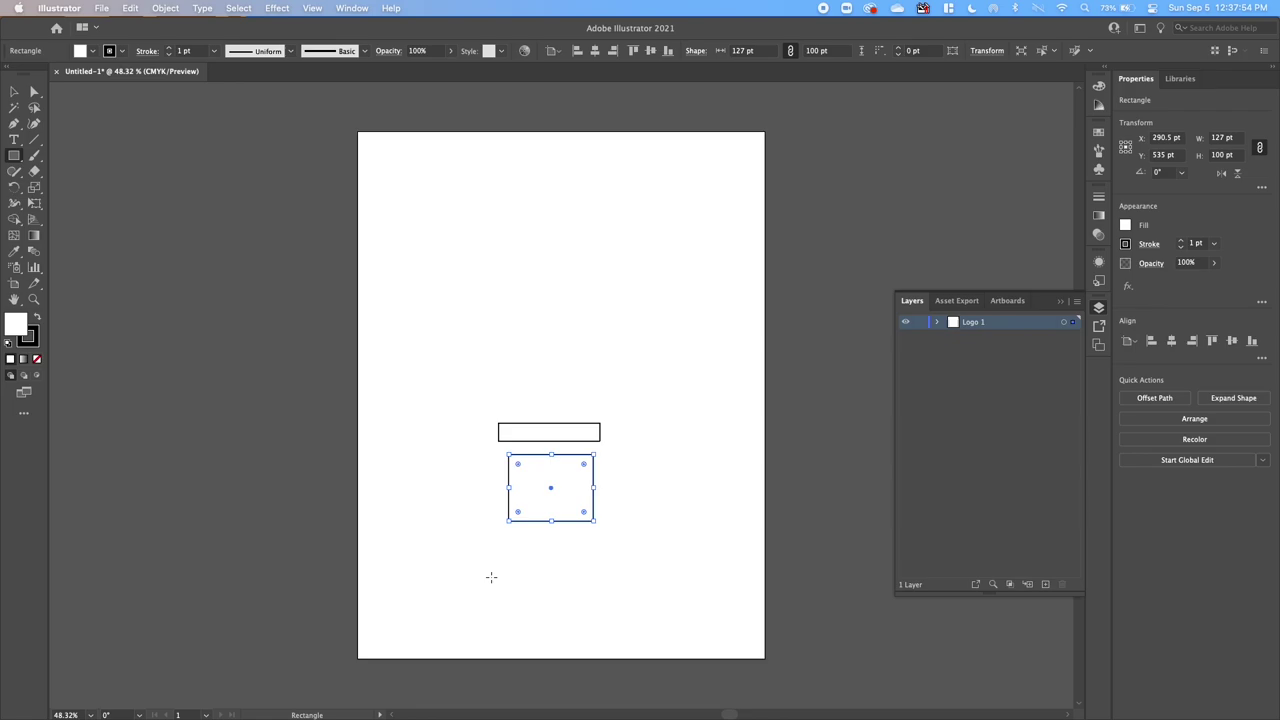
# Reposition the lower box so it sits just beneath the thin bar.
pyautogui.click(13, 92)
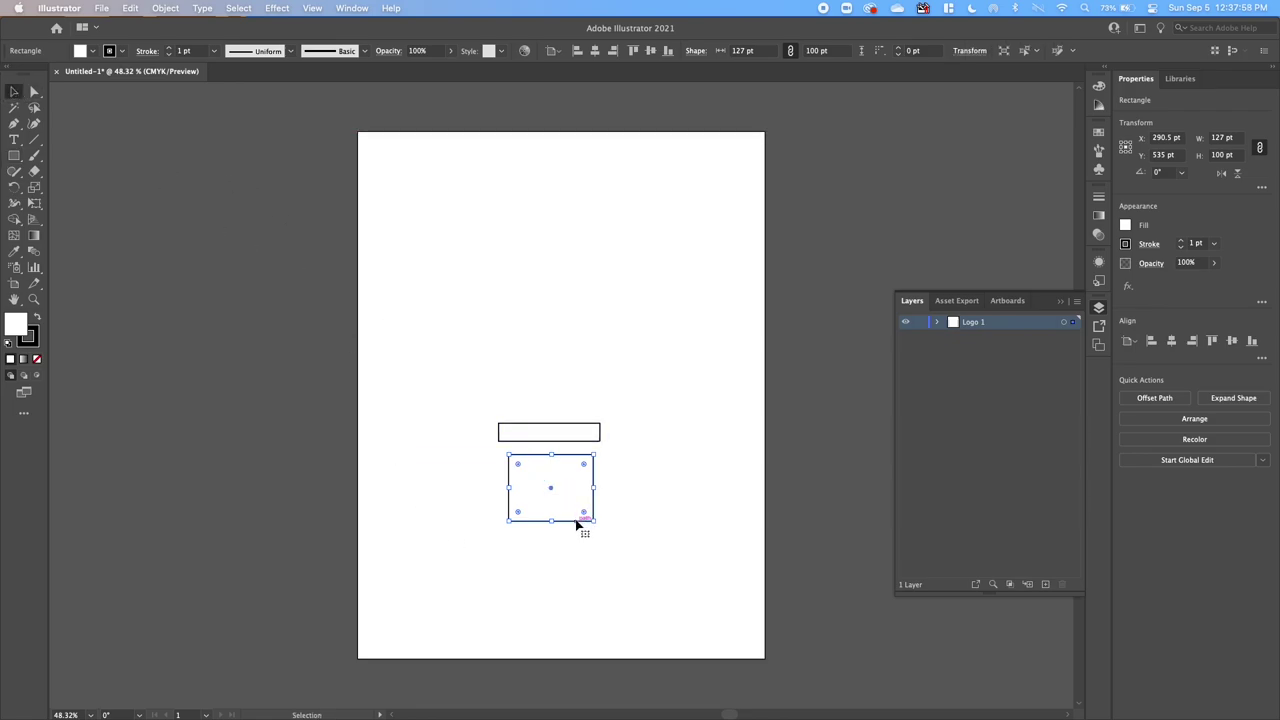
pyautogui.moveTo(576, 523); pyautogui.dragTo(571, 514)
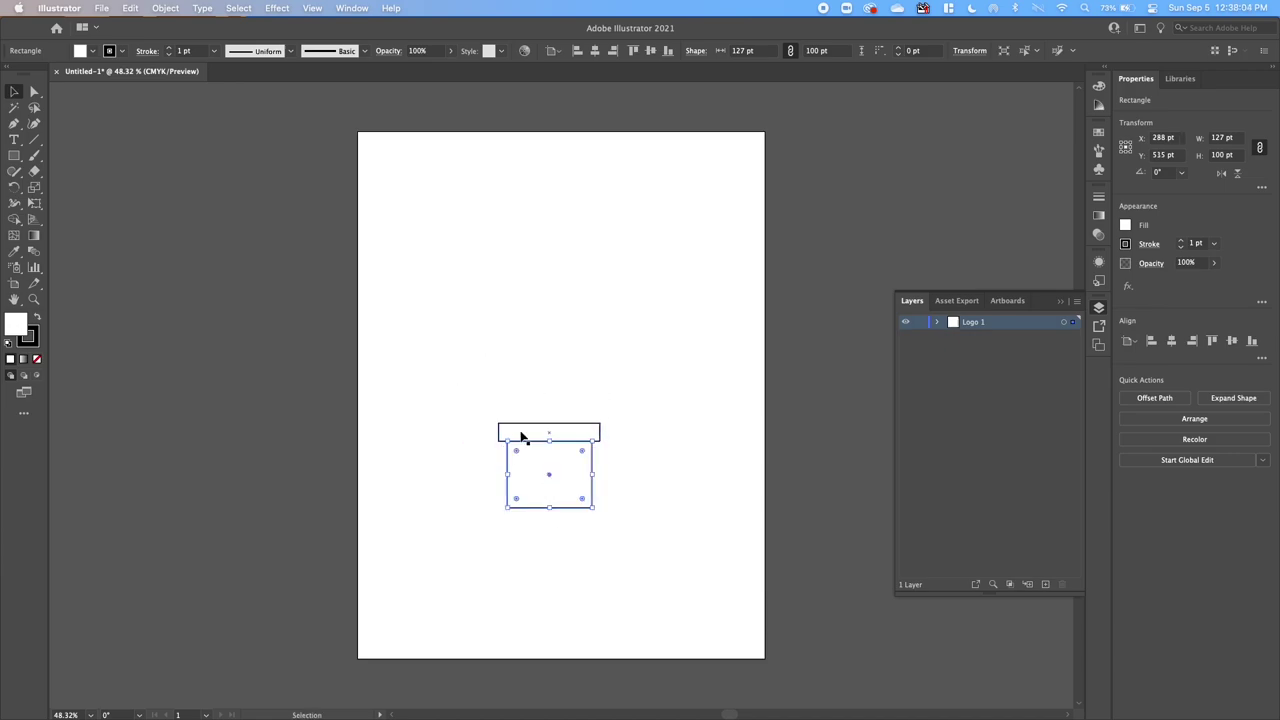
pyautogui.moveTo(564, 512)
pyautogui.mouseDown()
pyautogui.moveTo(571, 569)
pyautogui.moveTo(561, 515)
pyautogui.moveTo(583, 555)
pyautogui.moveTo(563, 514)
pyautogui.mouseUp()
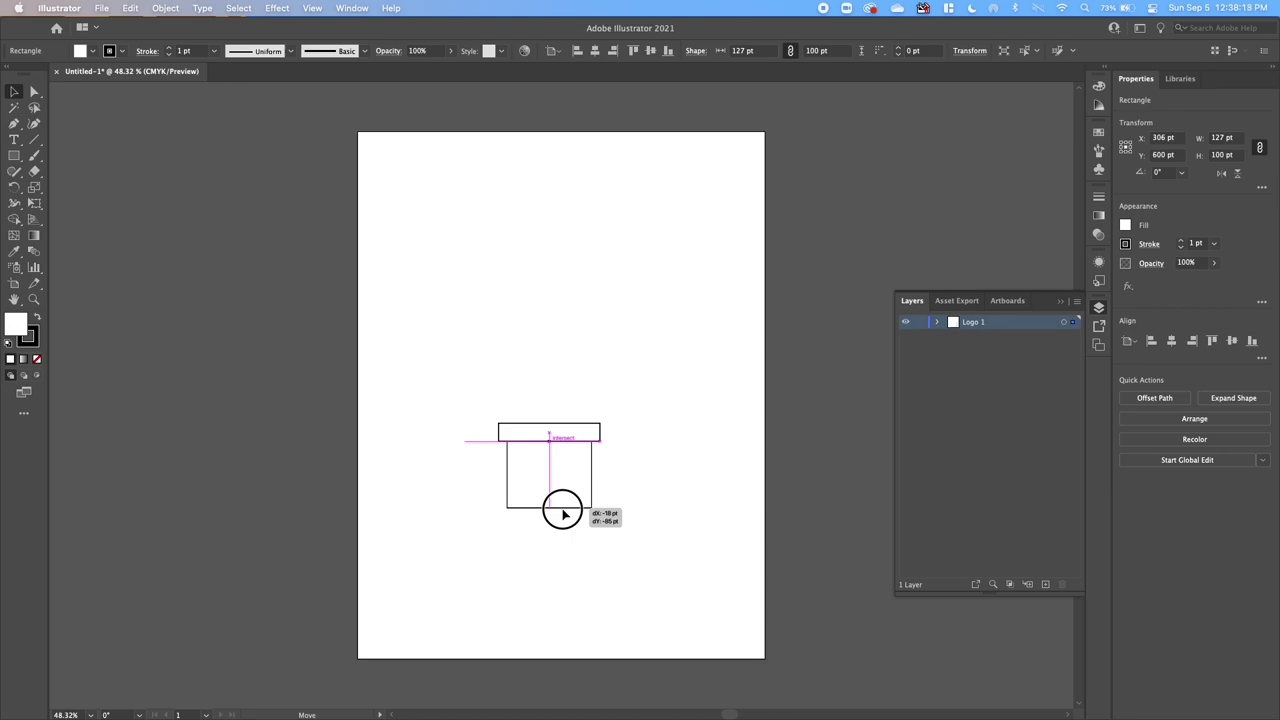
pyautogui.moveTo(563, 514); pyautogui.dragTo(563, 514)
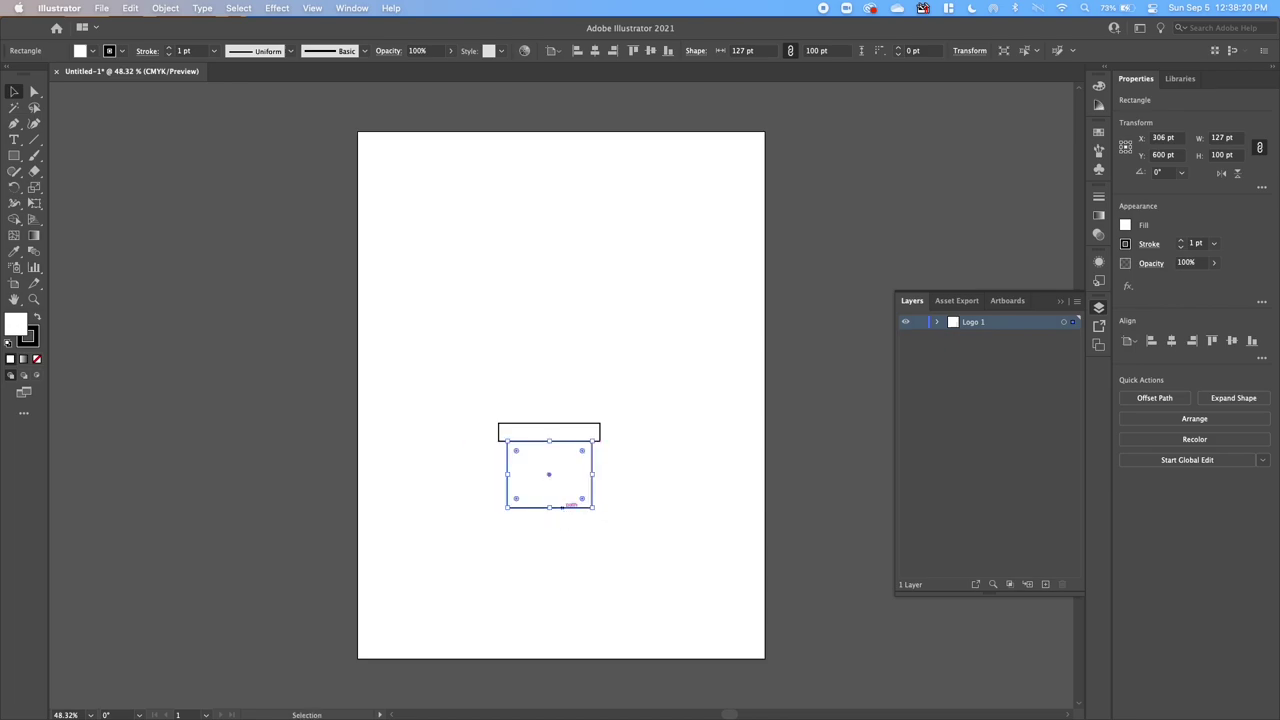
pyautogui.click(644, 500)
pyautogui.moveTo(566, 512)
pyautogui.mouseDown()
pyautogui.moveTo(573, 536)
pyautogui.moveTo(574, 522)
pyautogui.mouseUp()
# List Logo 1's rectangles, nudge the lower box left, and select both rectangles.
pyautogui.click(937, 321)
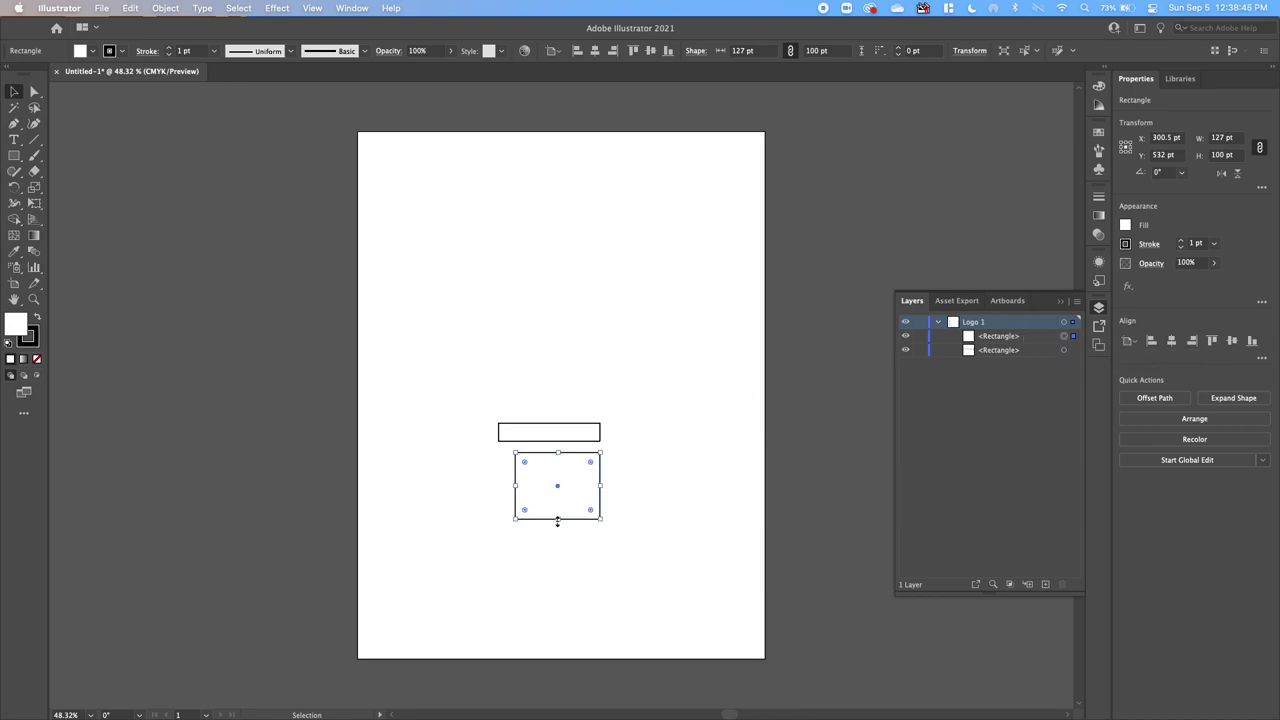
pyautogui.click(564, 441)
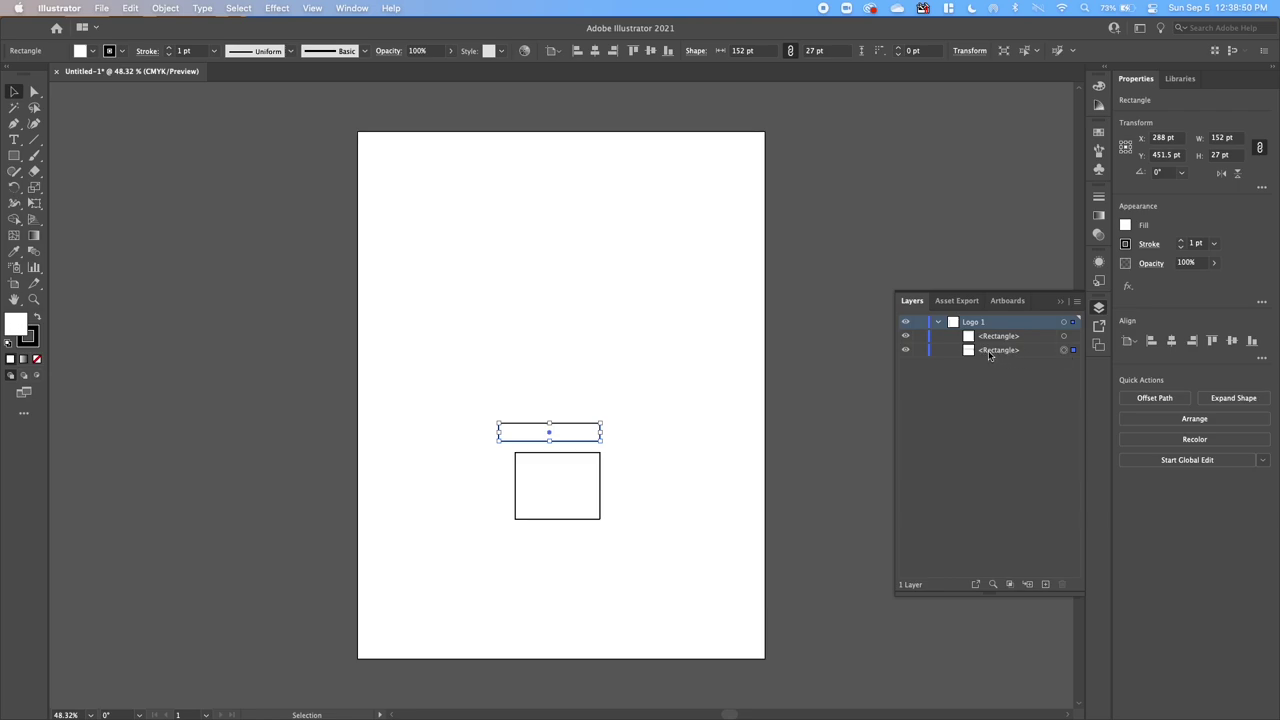
pyautogui.click(560, 527)
pyautogui.click(576, 516)
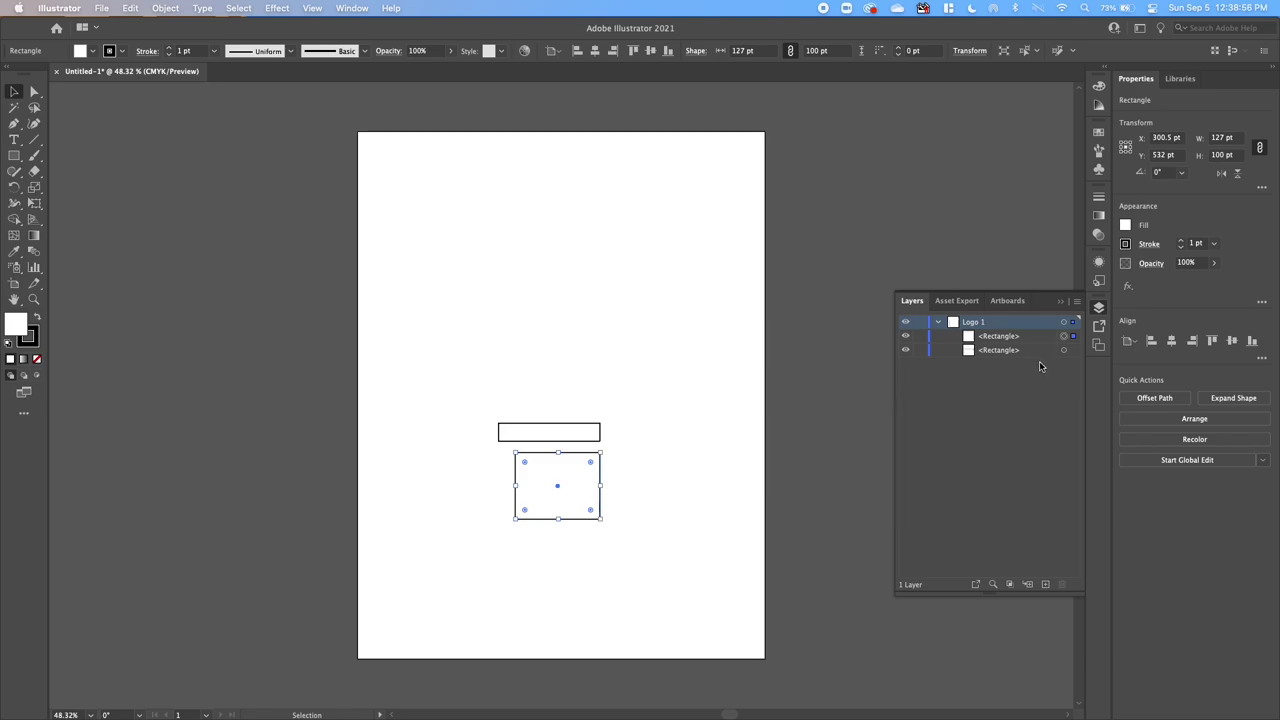
pyautogui.moveTo(601, 478); pyautogui.dragTo(592, 482)
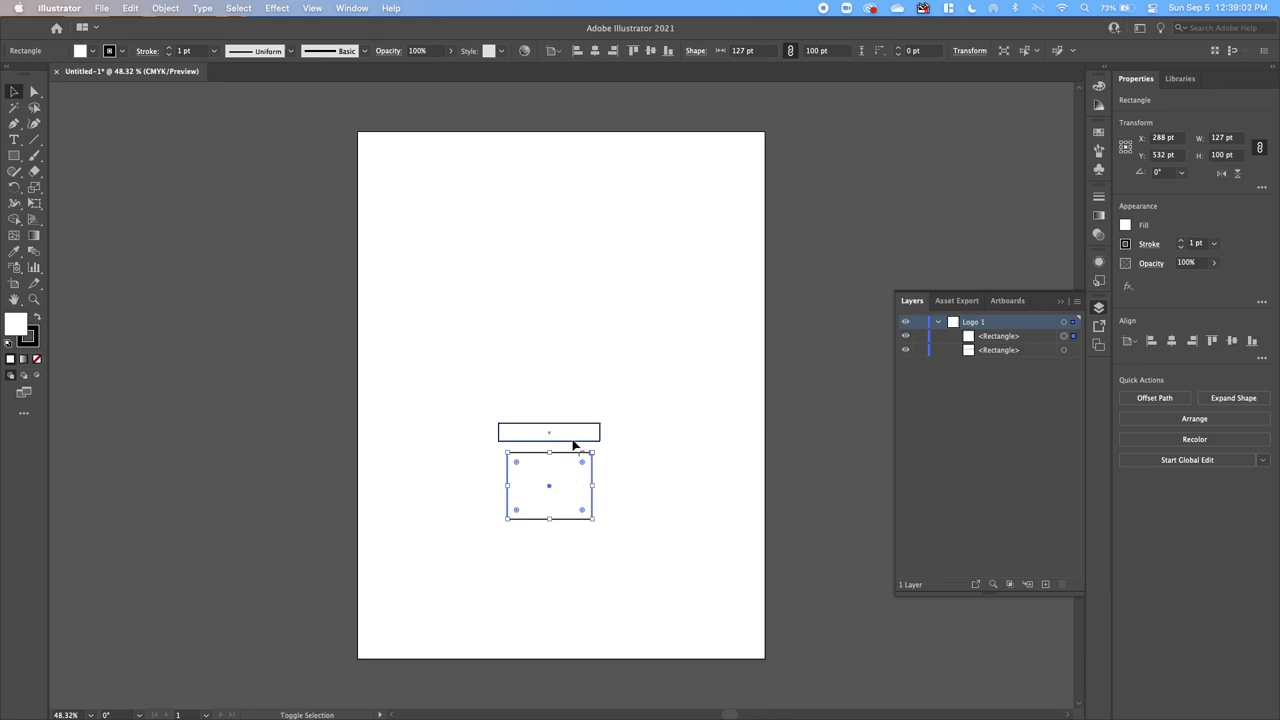
pyautogui.keyDown('shift'); pyautogui.click(574, 444); pyautogui.keyUp('shift')
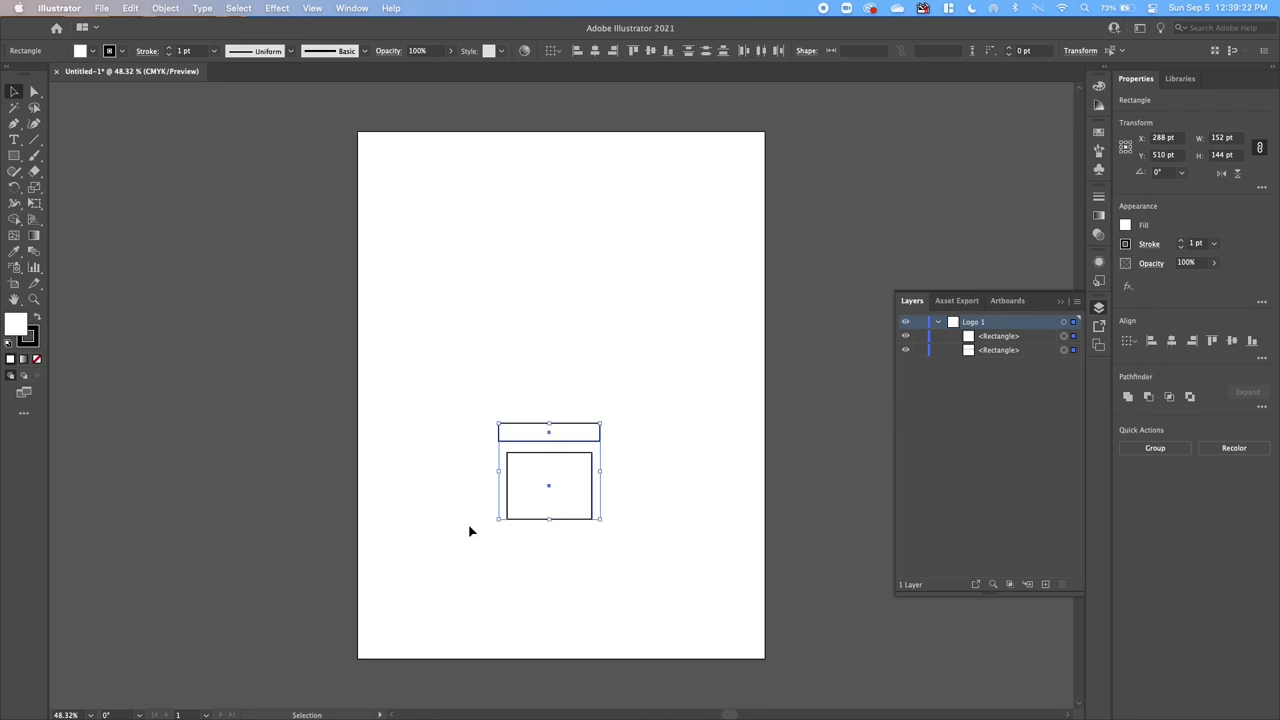
# Select both rectangles and align them on a shared horizontal centre.
pyautogui.click(658, 481)
pyautogui.moveTo(591, 503); pyautogui.dragTo(670, 546)
pyautogui.moveTo(480, 371); pyautogui.dragTo(706, 608)
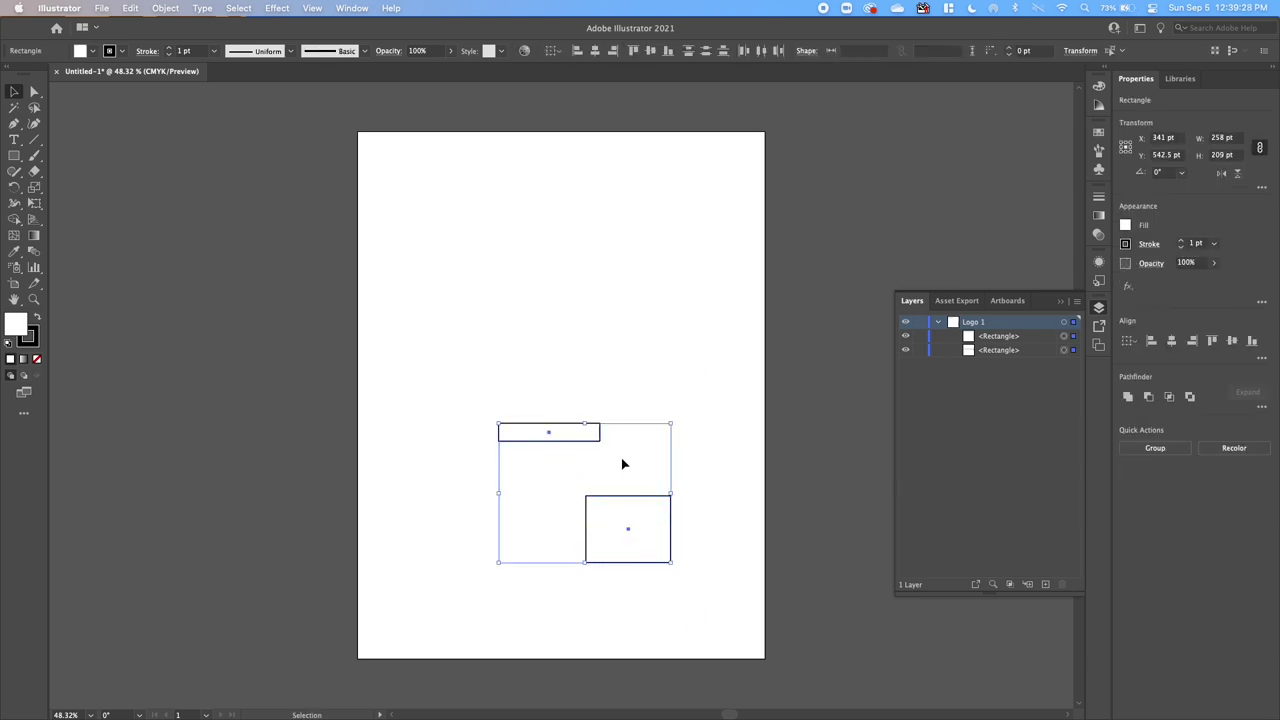
pyautogui.click(621, 463)
pyautogui.click(643, 497)
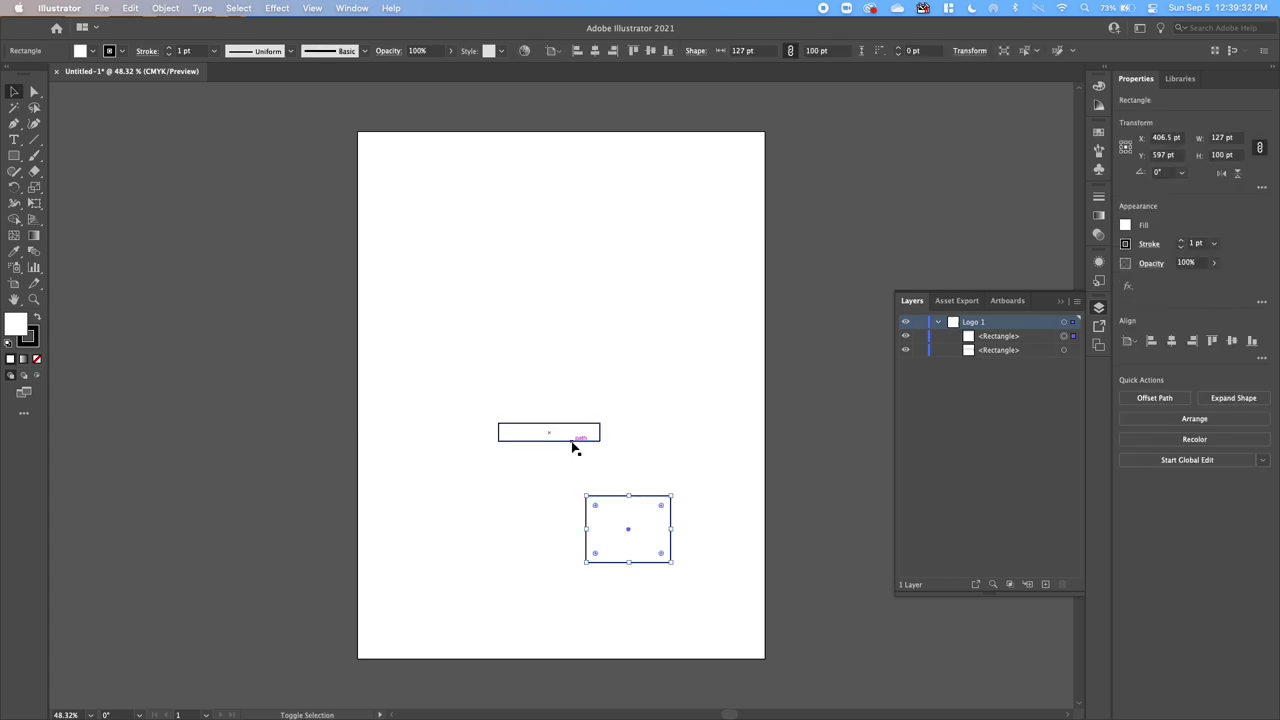
pyautogui.keyDown('shift'); pyautogui.click(573, 443); pyautogui.keyUp('shift')
pyautogui.click(518, 511)
pyautogui.moveTo(469, 383); pyautogui.dragTo(684, 598)
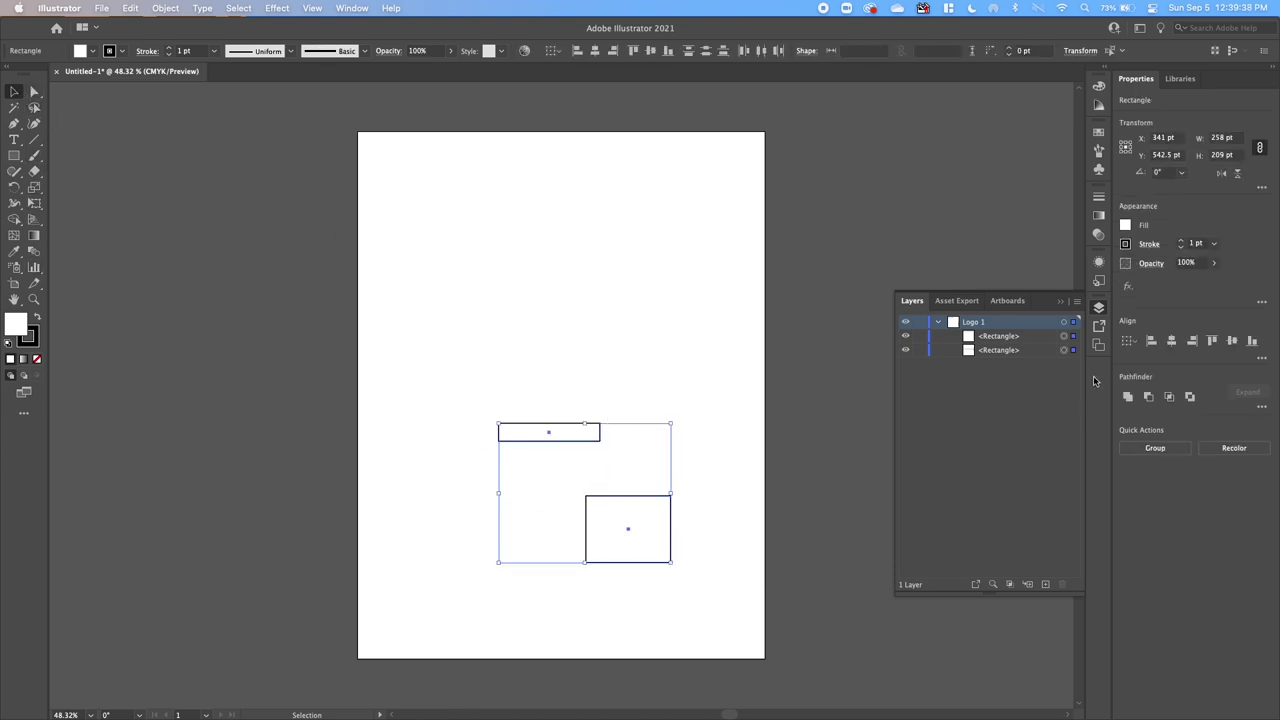
pyautogui.click(1171, 342)
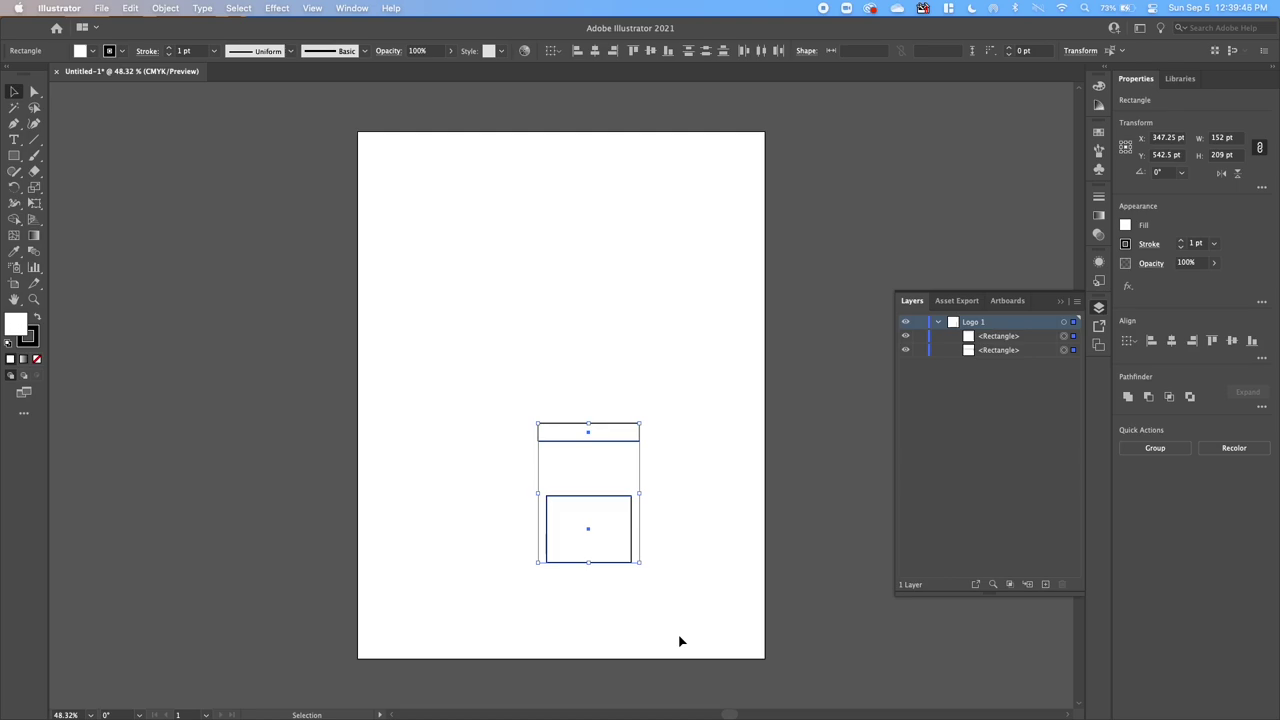
# Drag the thin bar and the box apart, moving the box lower and right.
pyautogui.click(690, 602)
pyautogui.moveTo(622, 436); pyautogui.dragTo(538, 436)
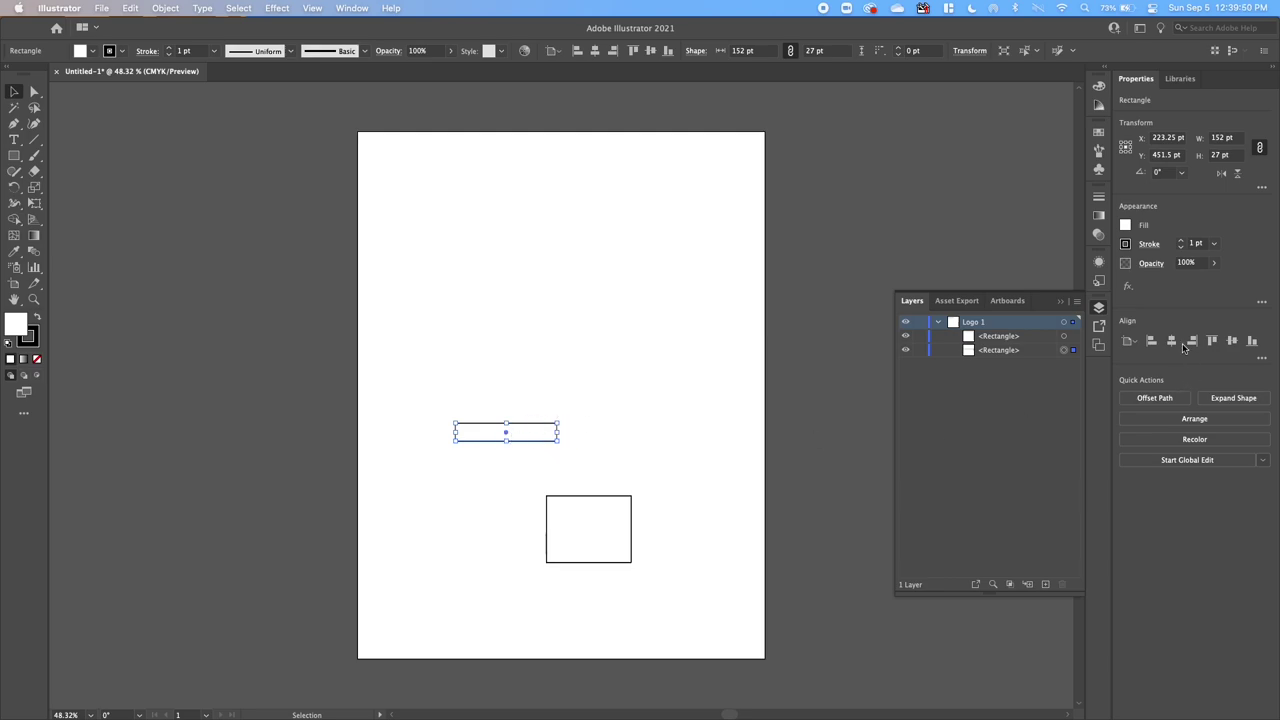
pyautogui.moveTo(526, 440); pyautogui.dragTo(554, 440)
pyautogui.moveTo(603, 495); pyautogui.dragTo(628, 475)
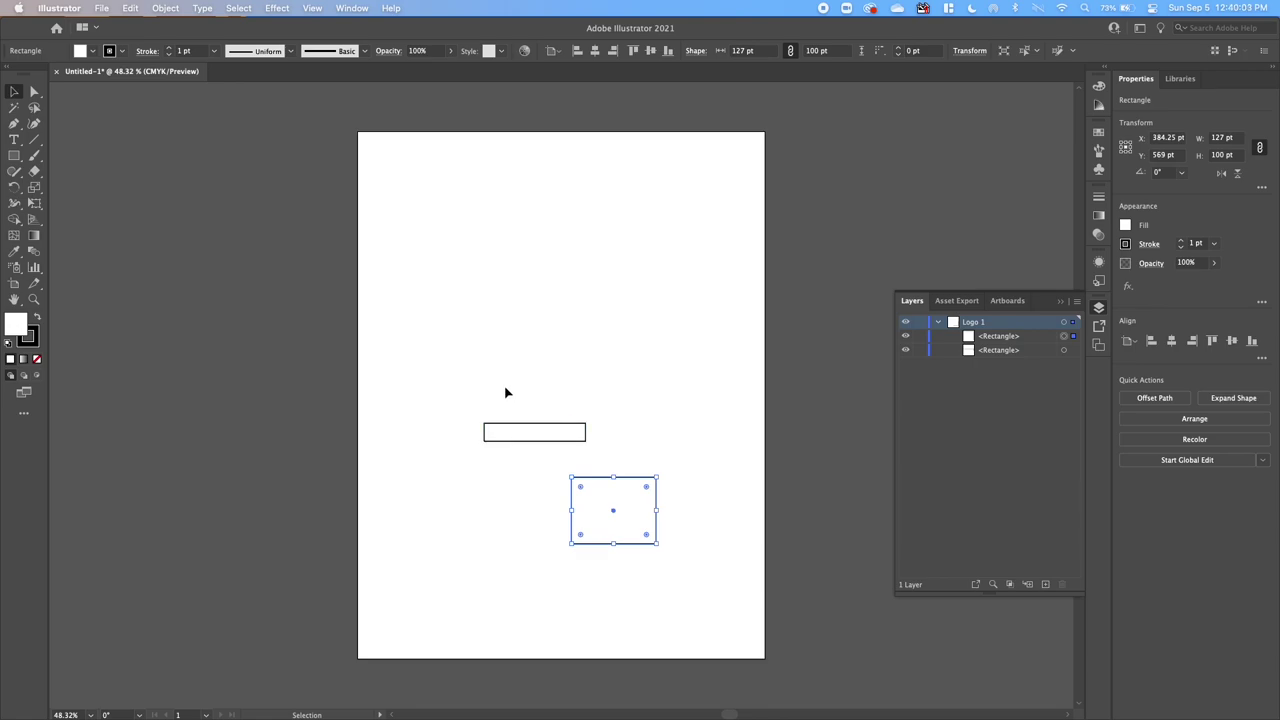
pyautogui.click(458, 395)
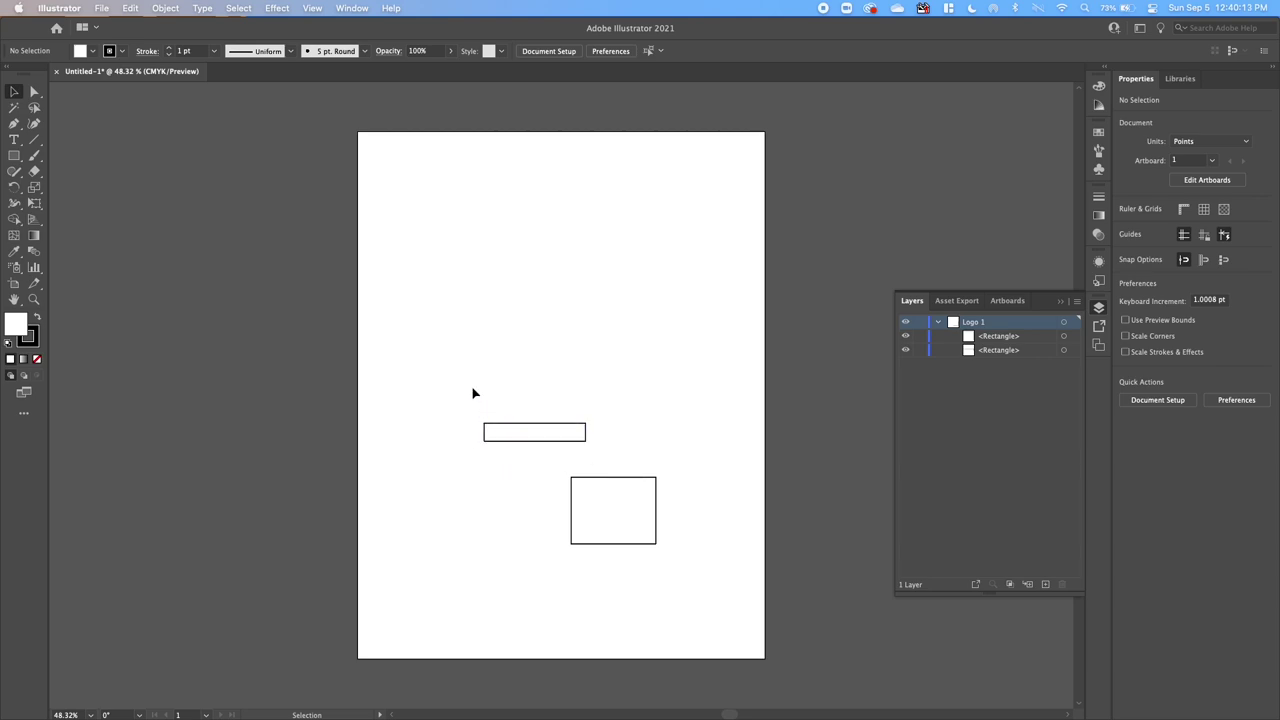
# Centre the two rectangles horizontally and butt the box up under the thin rim.
pyautogui.moveTo(471, 389); pyautogui.dragTo(679, 577)
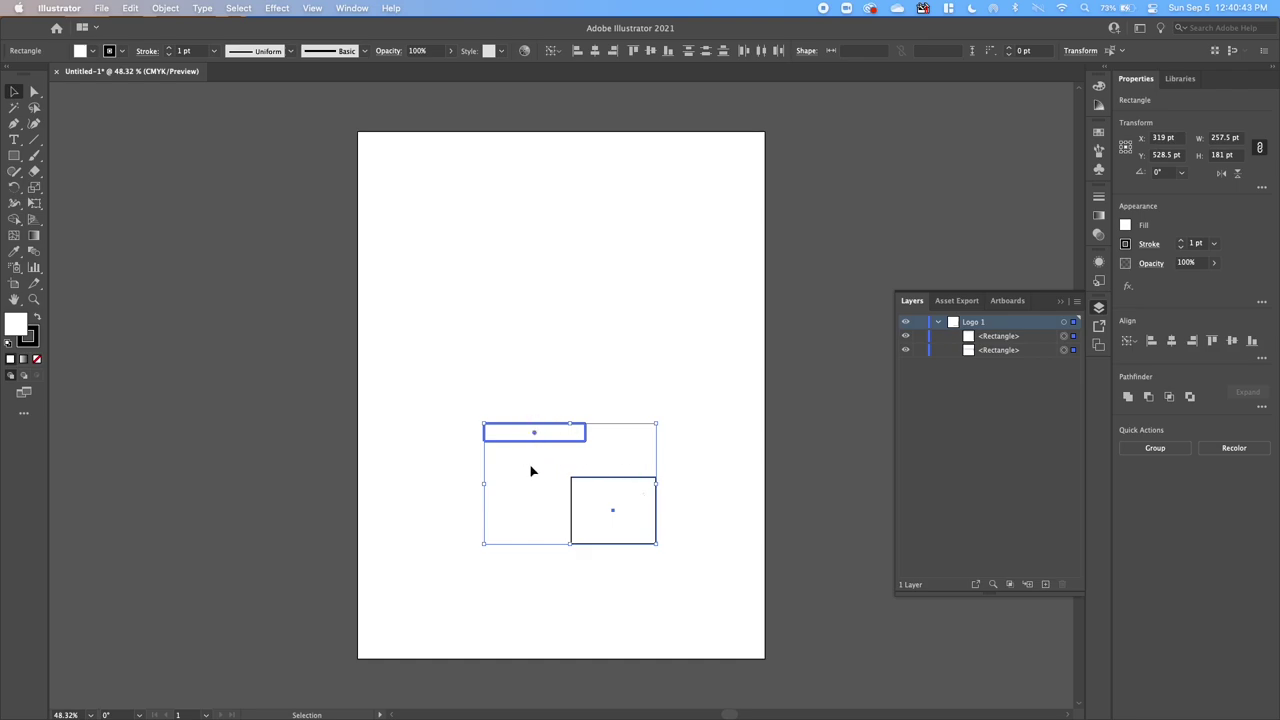
pyautogui.click(1173, 343)
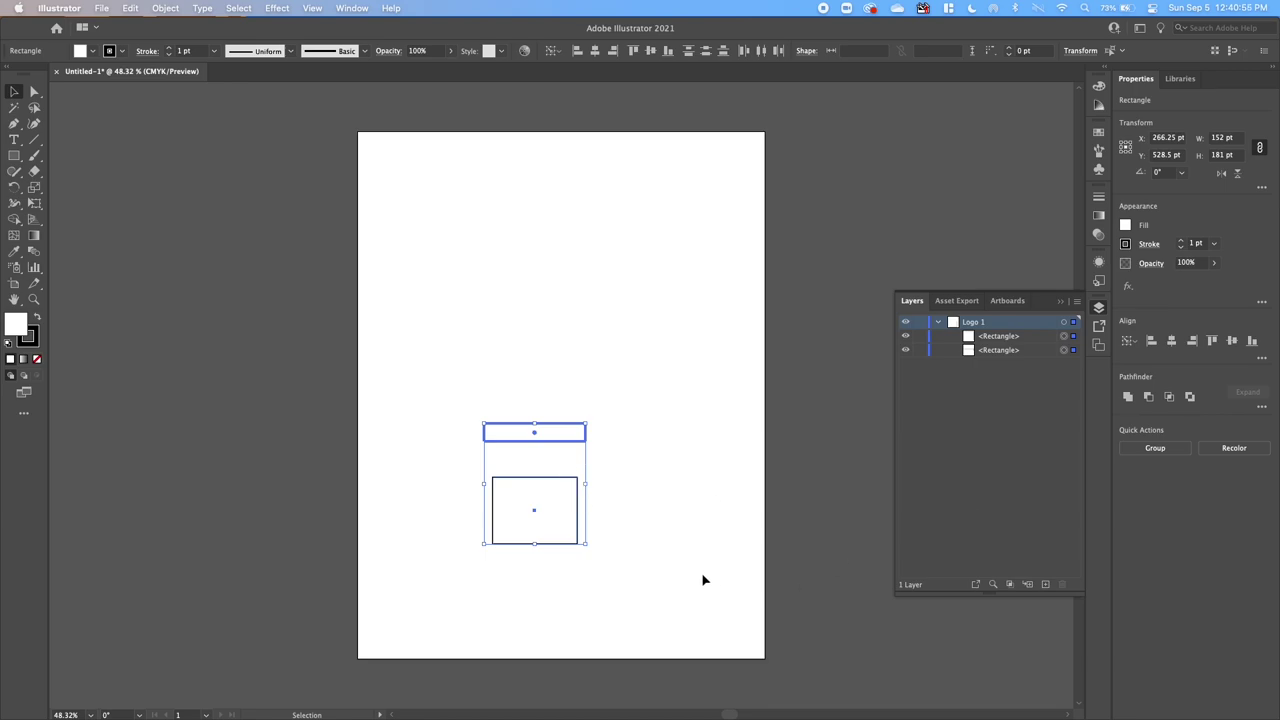
pyautogui.click(633, 530)
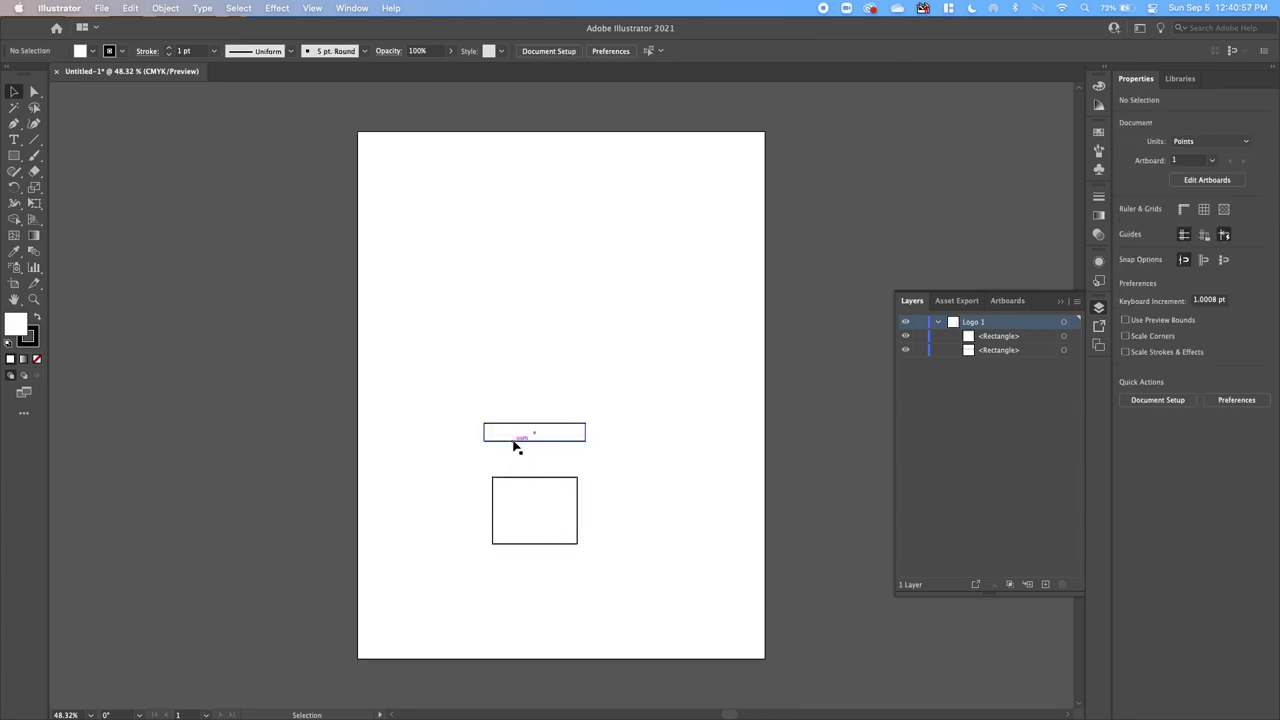
pyautogui.moveTo(560, 545); pyautogui.dragTo(564, 509)
pyautogui.click(587, 532)
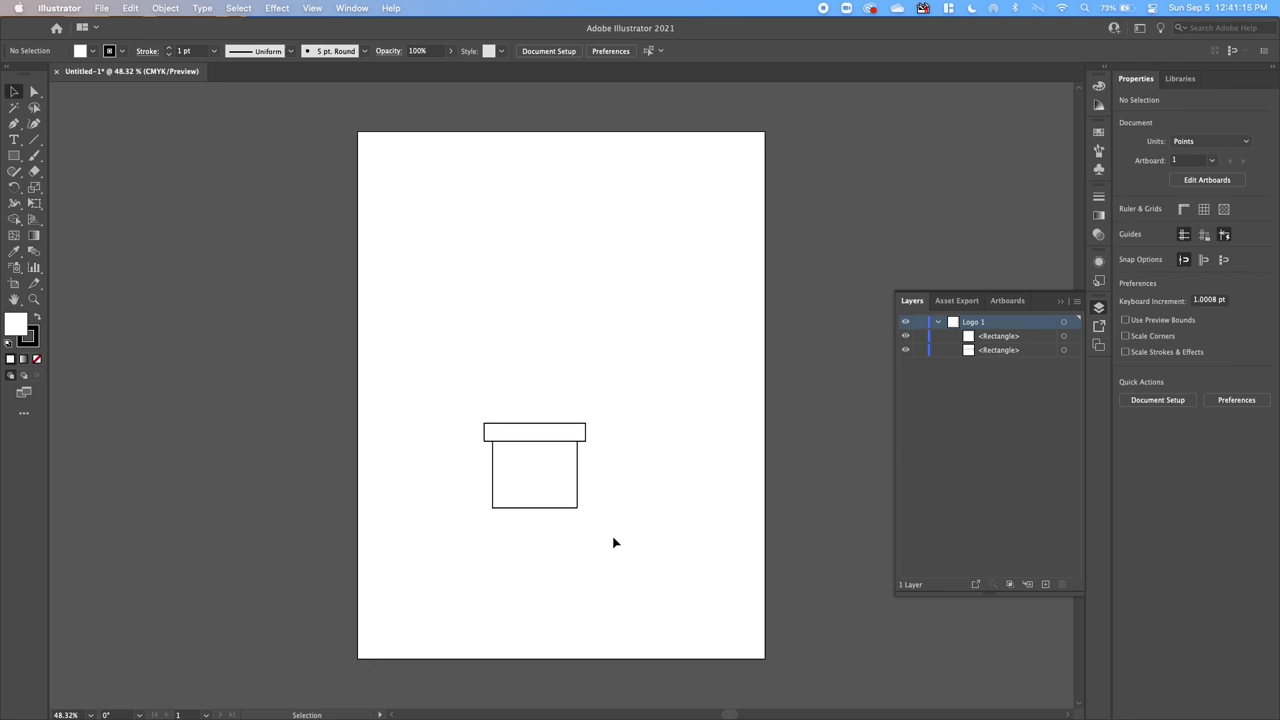
# Pull the box's bottom-left and bottom-right anchors inward so the pot body tapers.
pyautogui.click(35, 93)
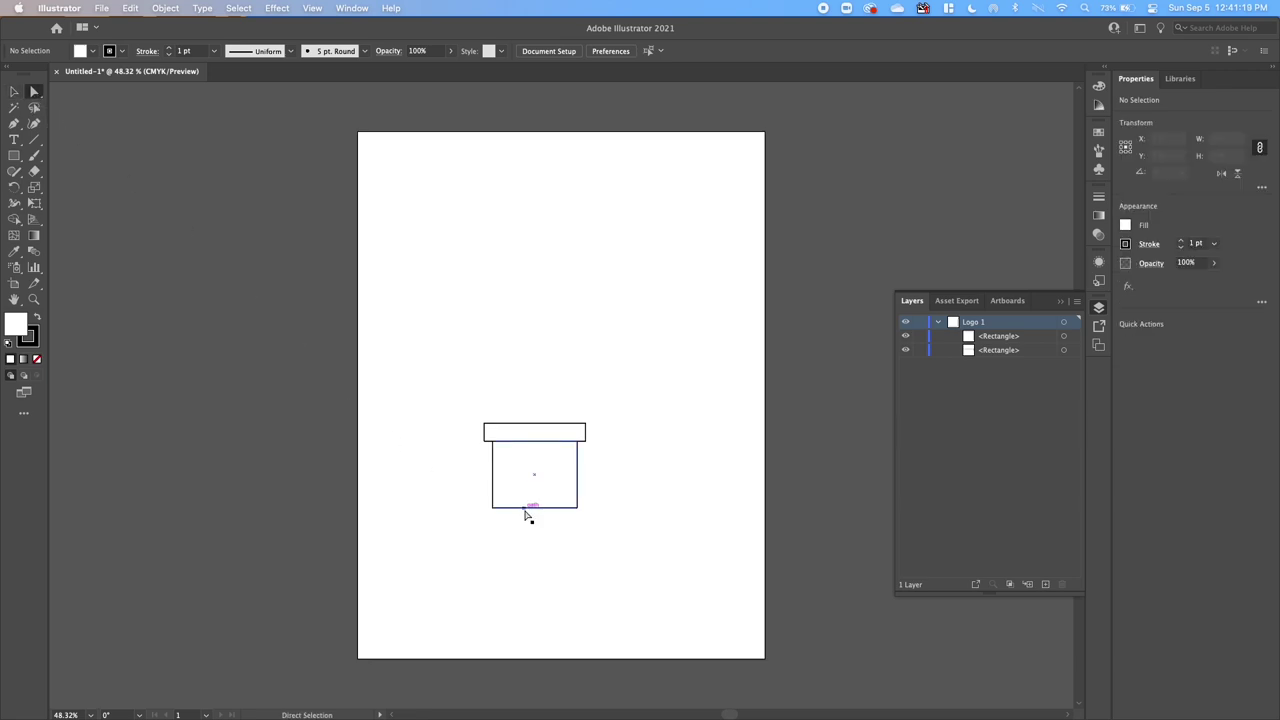
pyautogui.click(492, 507)
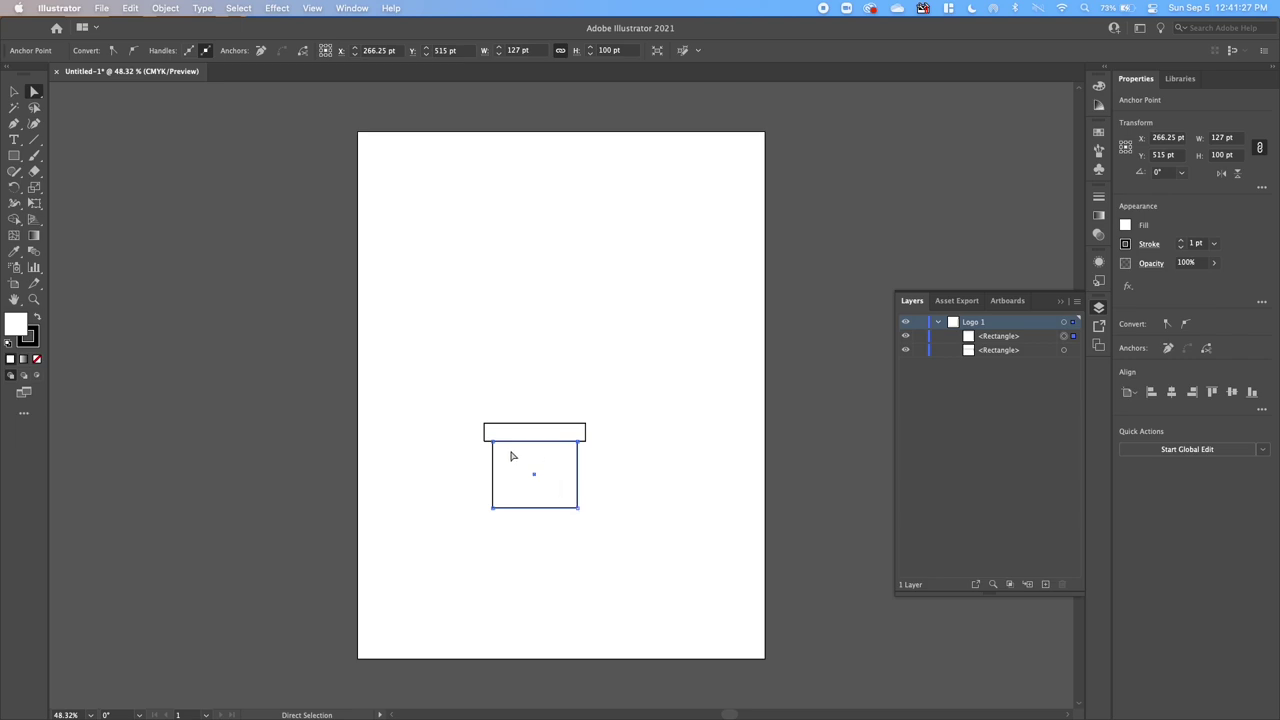
pyautogui.click(493, 508)
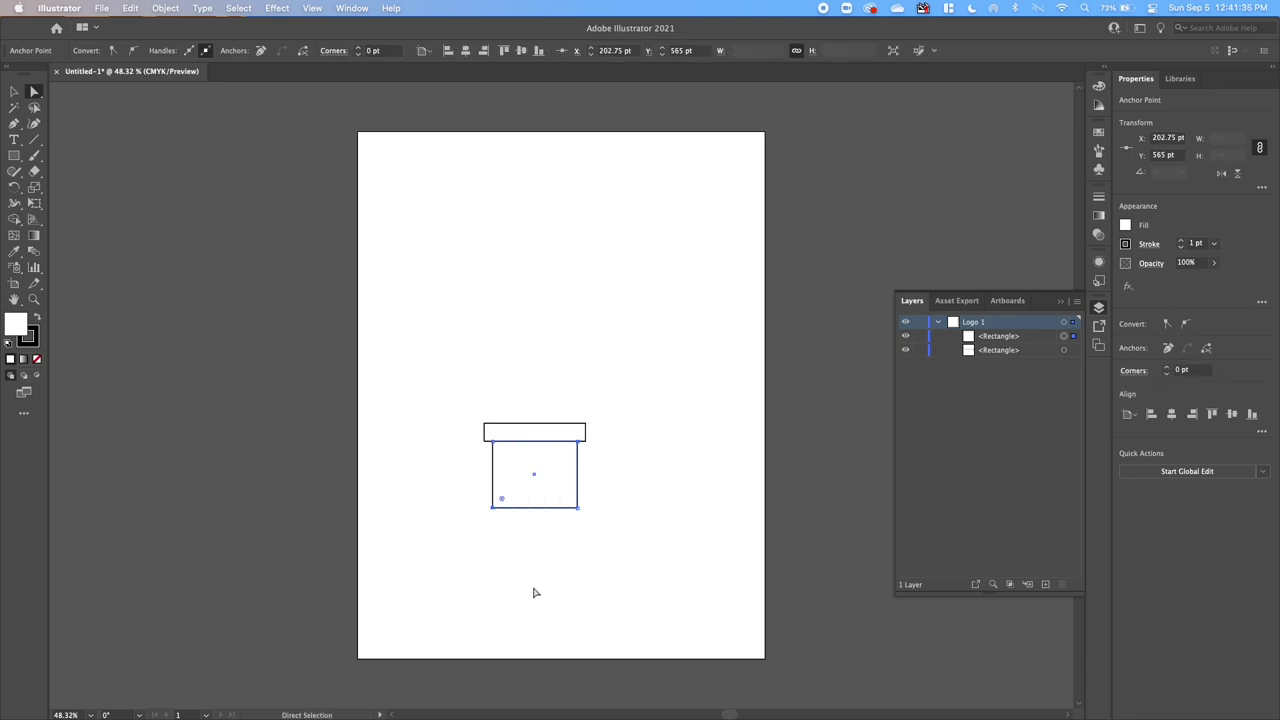
pyautogui.click(493, 509)
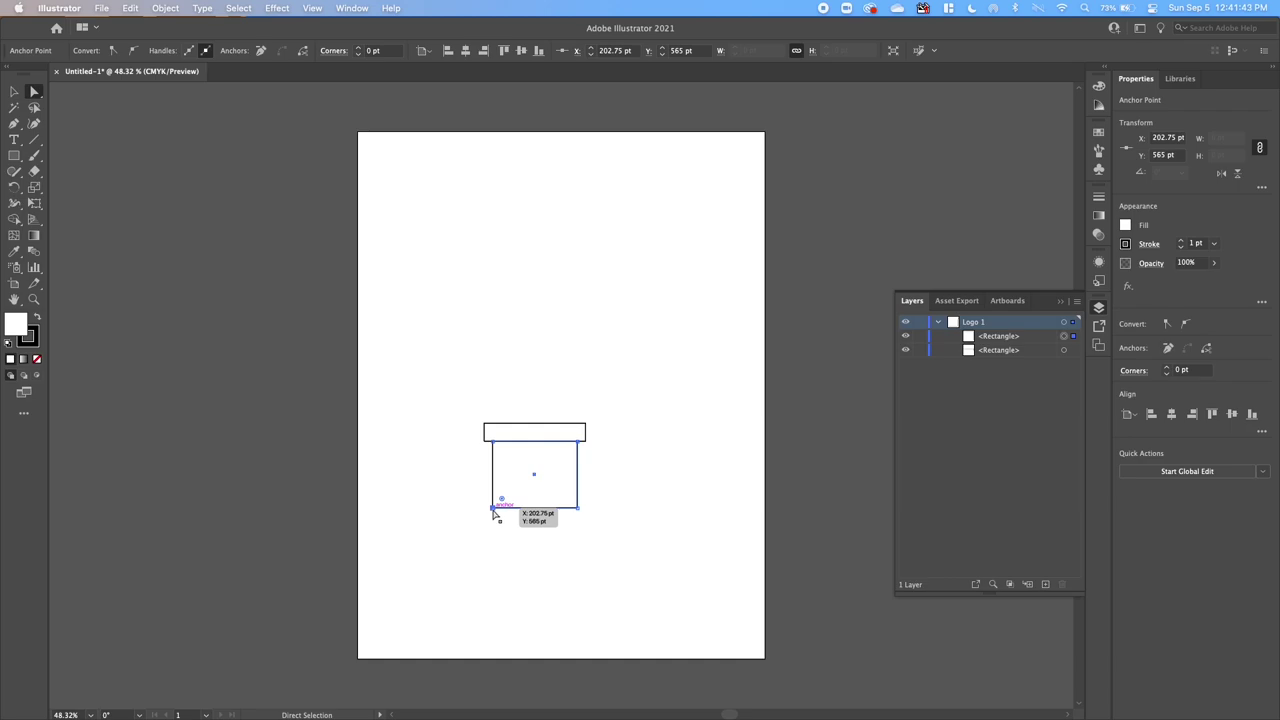
pyautogui.moveTo(493, 510); pyautogui.dragTo(507, 505)
pyautogui.moveTo(505, 506); pyautogui.dragTo(505, 511)
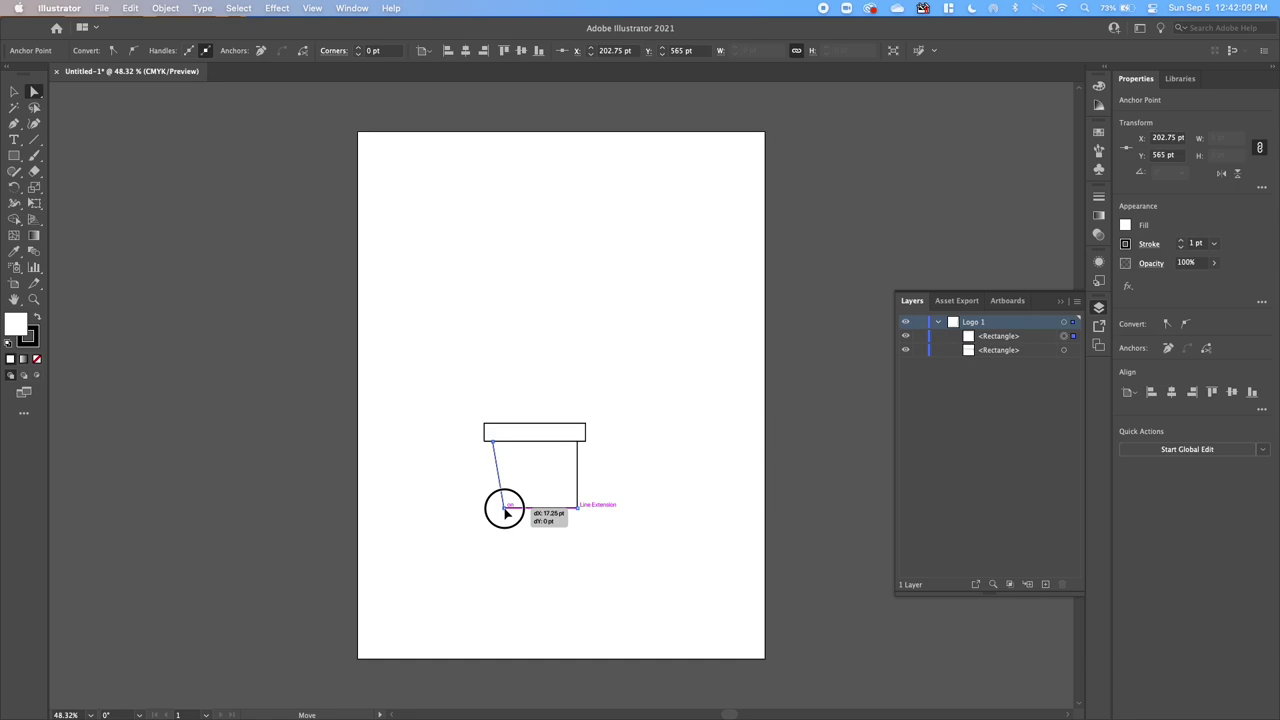
pyautogui.moveTo(505, 512); pyautogui.dragTo(506, 512)
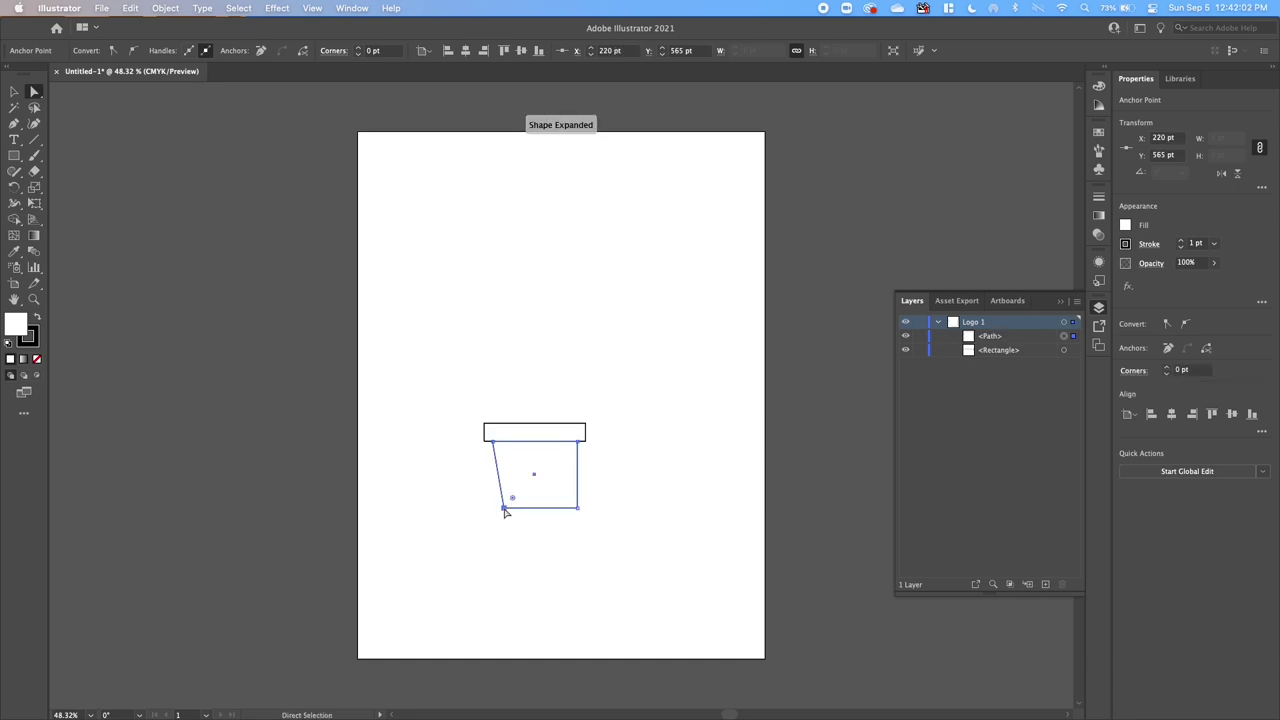
pyautogui.click(577, 508)
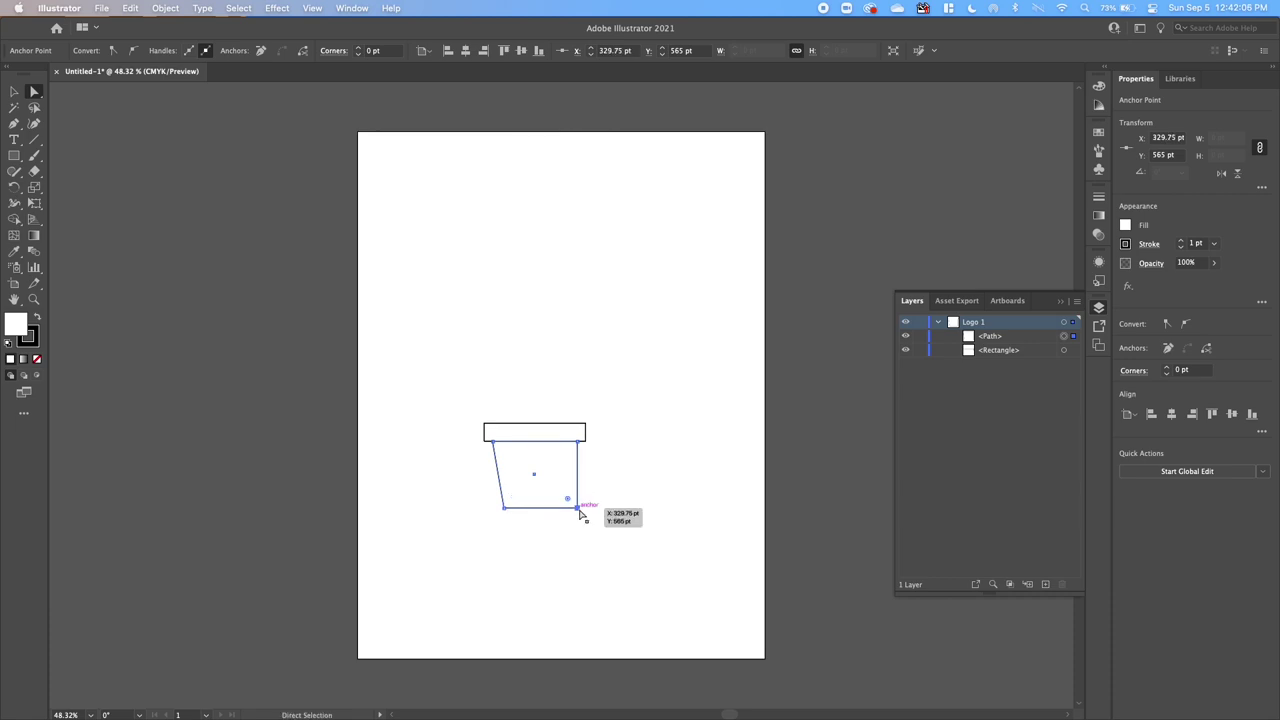
pyautogui.moveTo(579, 512); pyautogui.dragTo(564, 509)
pyautogui.click(575, 540)
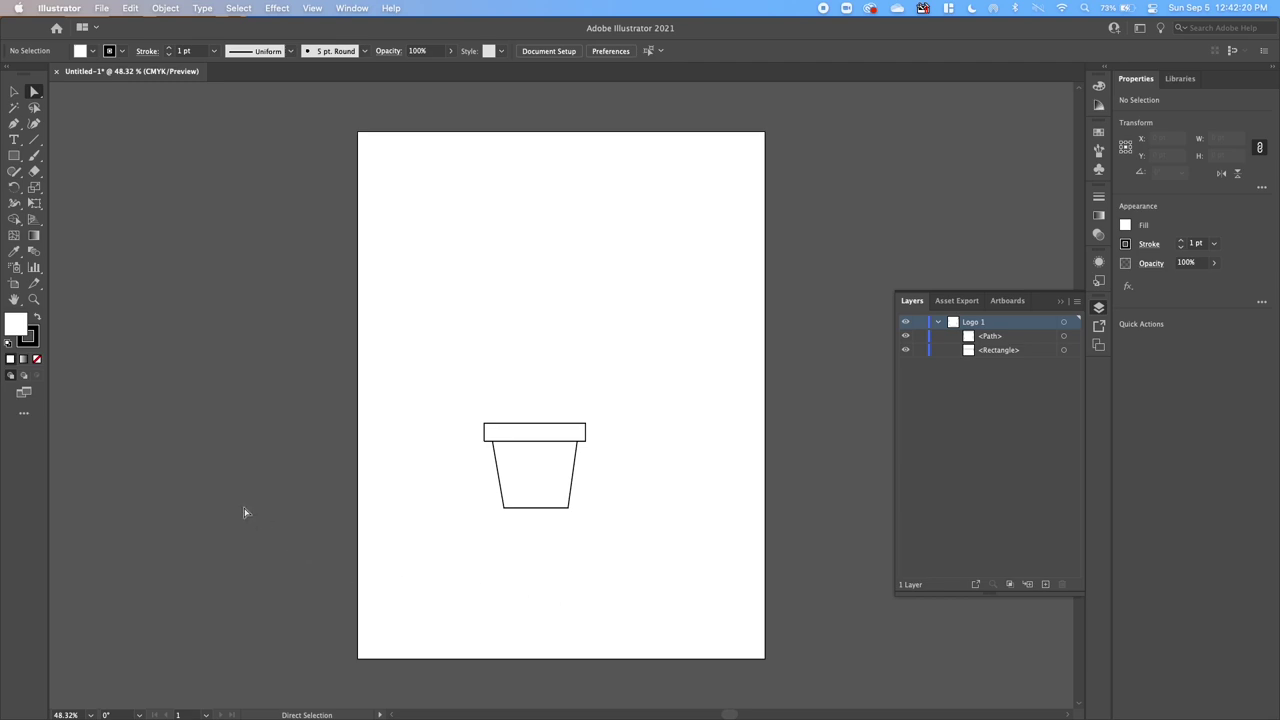
# Merge the rim and tapered body into one flower-pot path with Shape Builder.
pyautogui.click(14, 220)
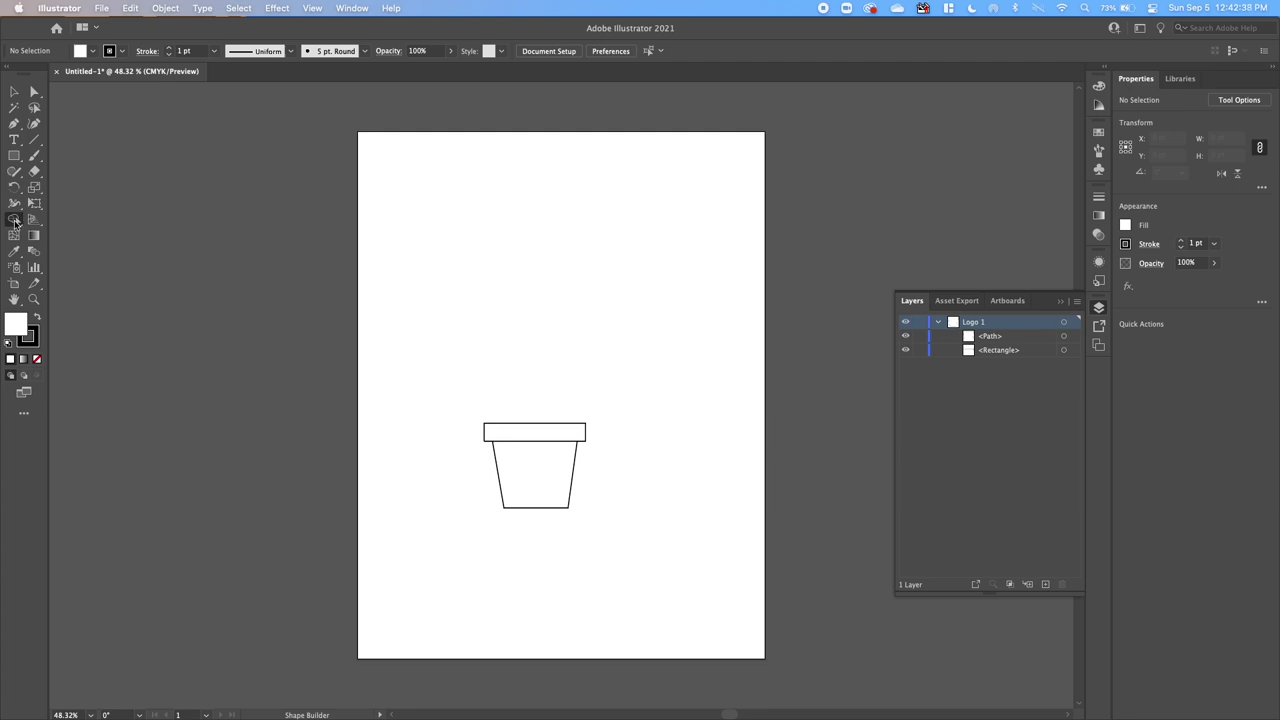
pyautogui.click(13, 93)
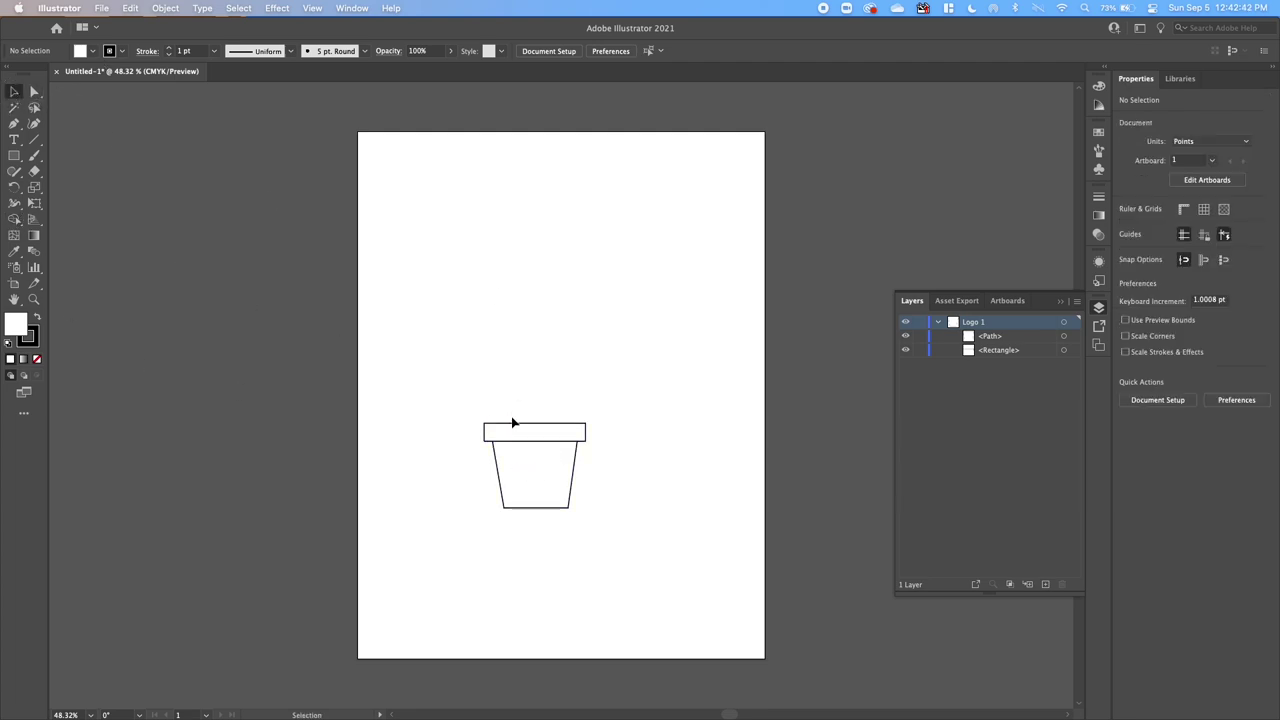
pyautogui.moveTo(448, 388); pyautogui.dragTo(660, 540)
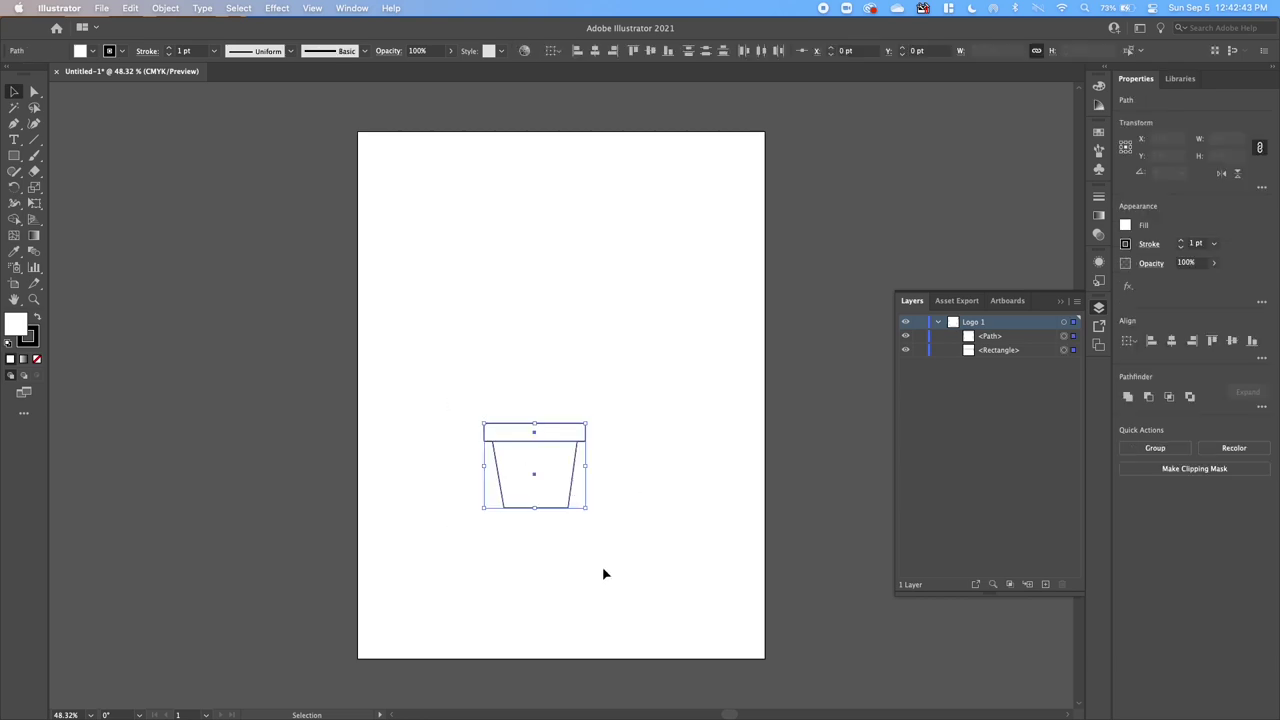
pyautogui.click(16, 222)
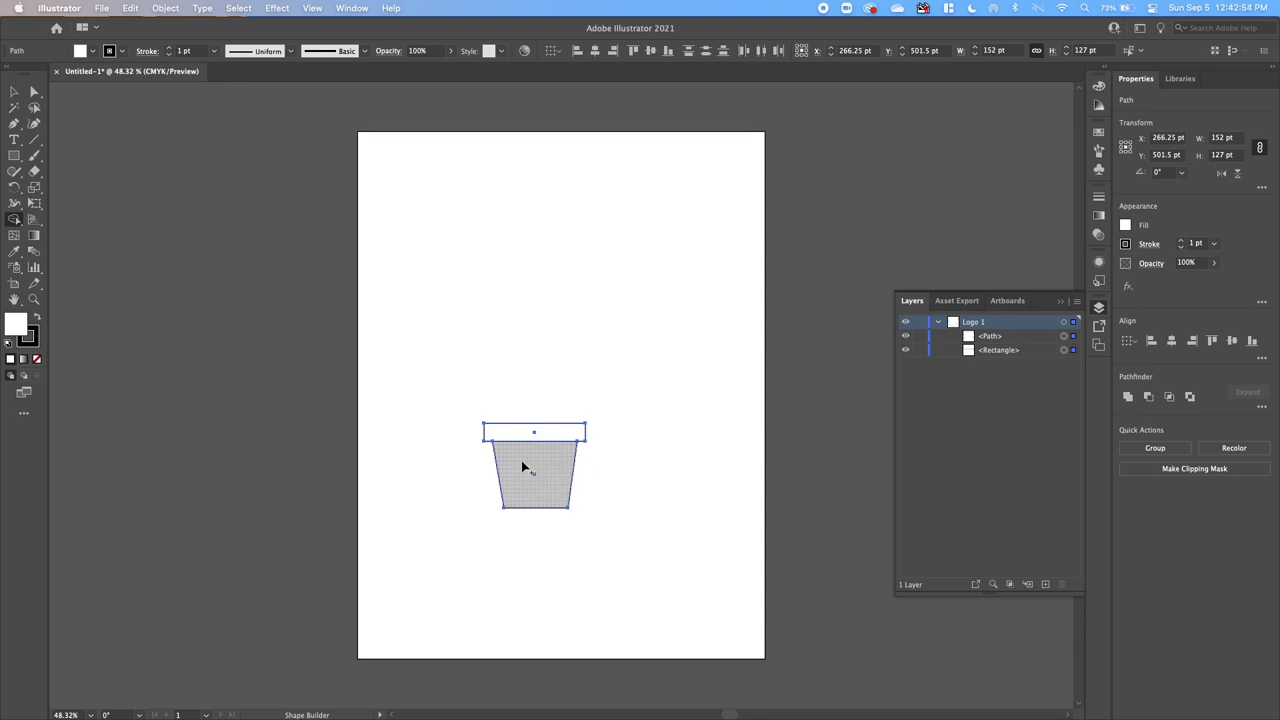
pyautogui.moveTo(513, 437); pyautogui.dragTo(522, 457)
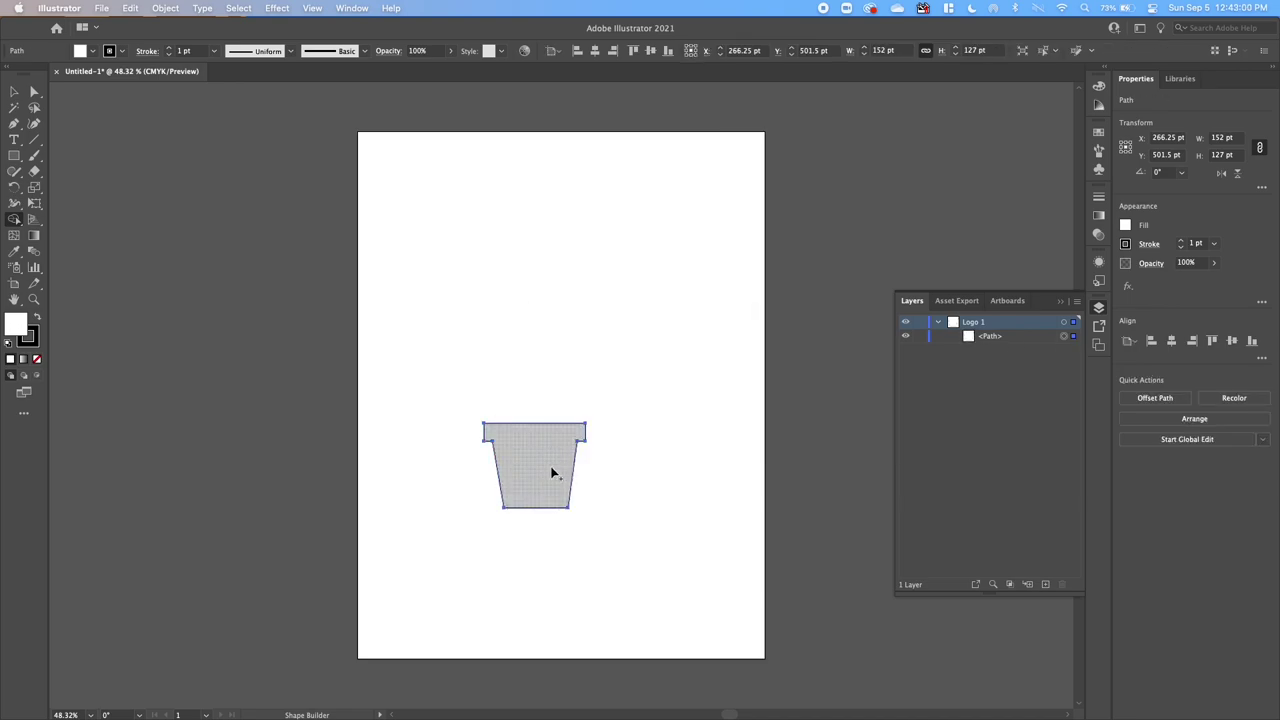
pyautogui.click(14, 91)
pyautogui.click(271, 280)
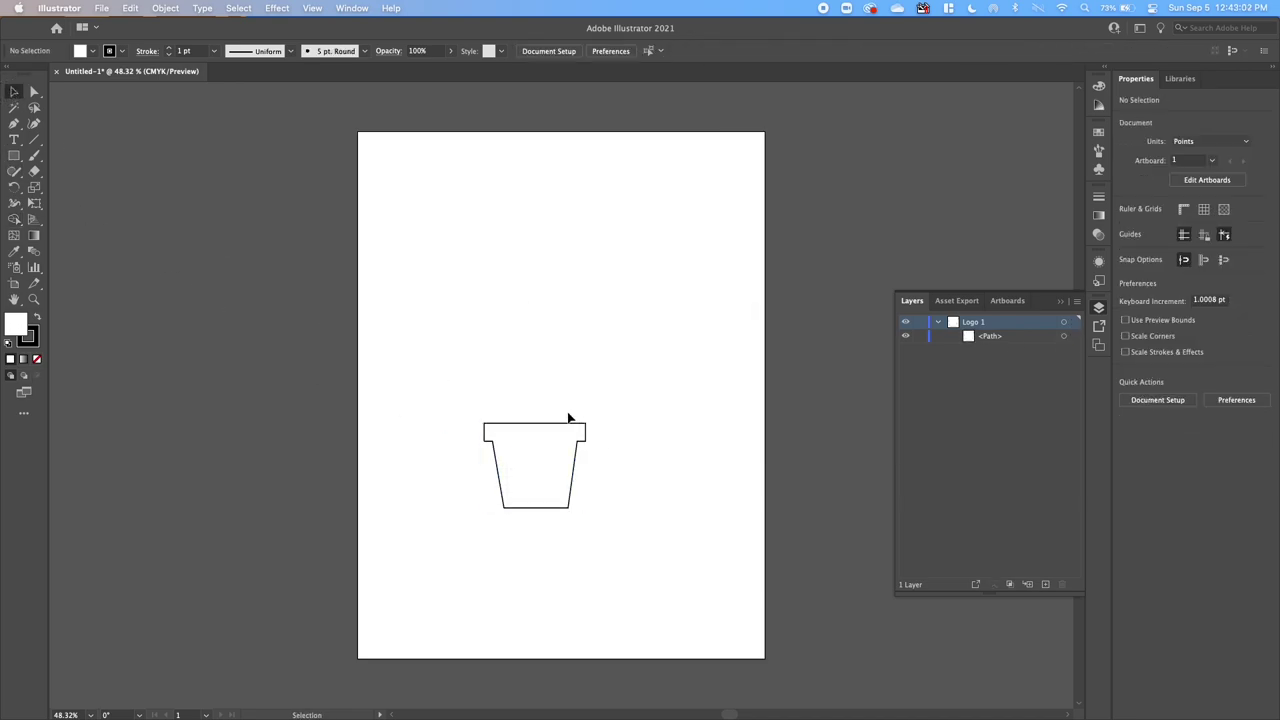
# Shift the merged flower-pot outline slightly to the right on the artboard.
pyautogui.moveTo(571, 491)
pyautogui.mouseDown()
pyautogui.moveTo(526, 403)
pyautogui.moveTo(557, 497)
pyautogui.moveTo(548, 486)
pyautogui.mouseUp()
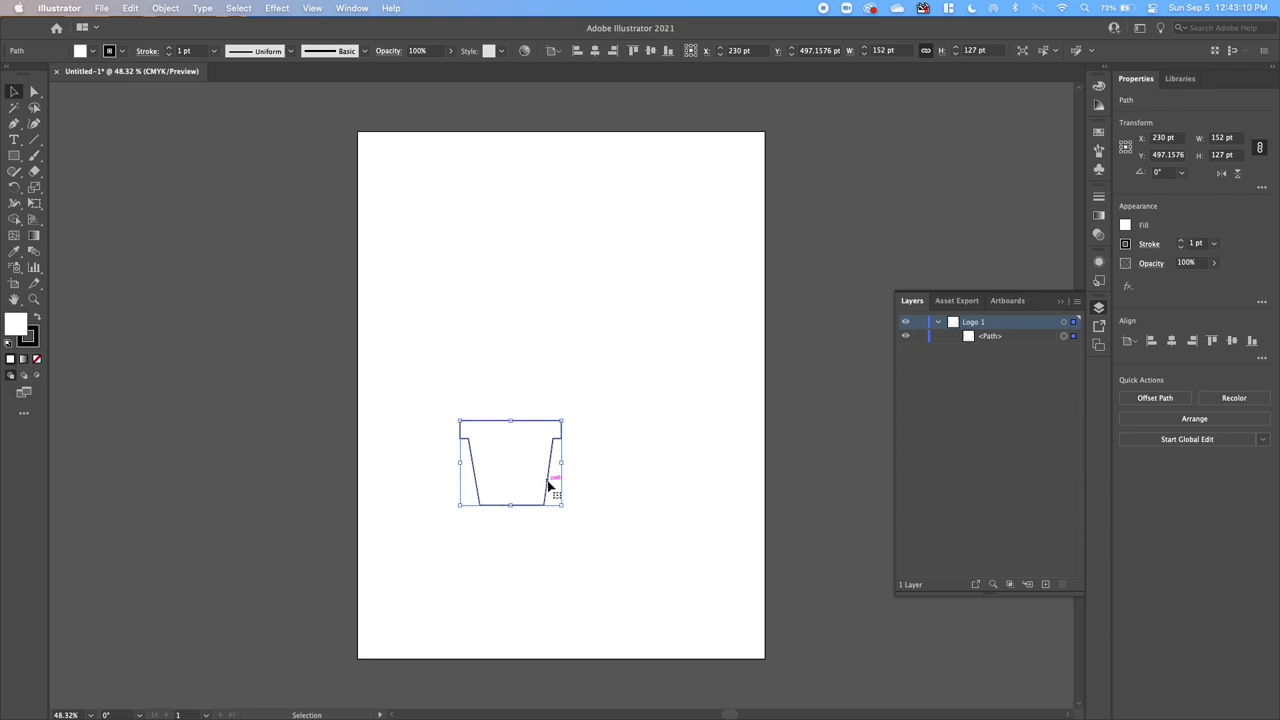
pyautogui.moveTo(550, 487); pyautogui.dragTo(587, 489)
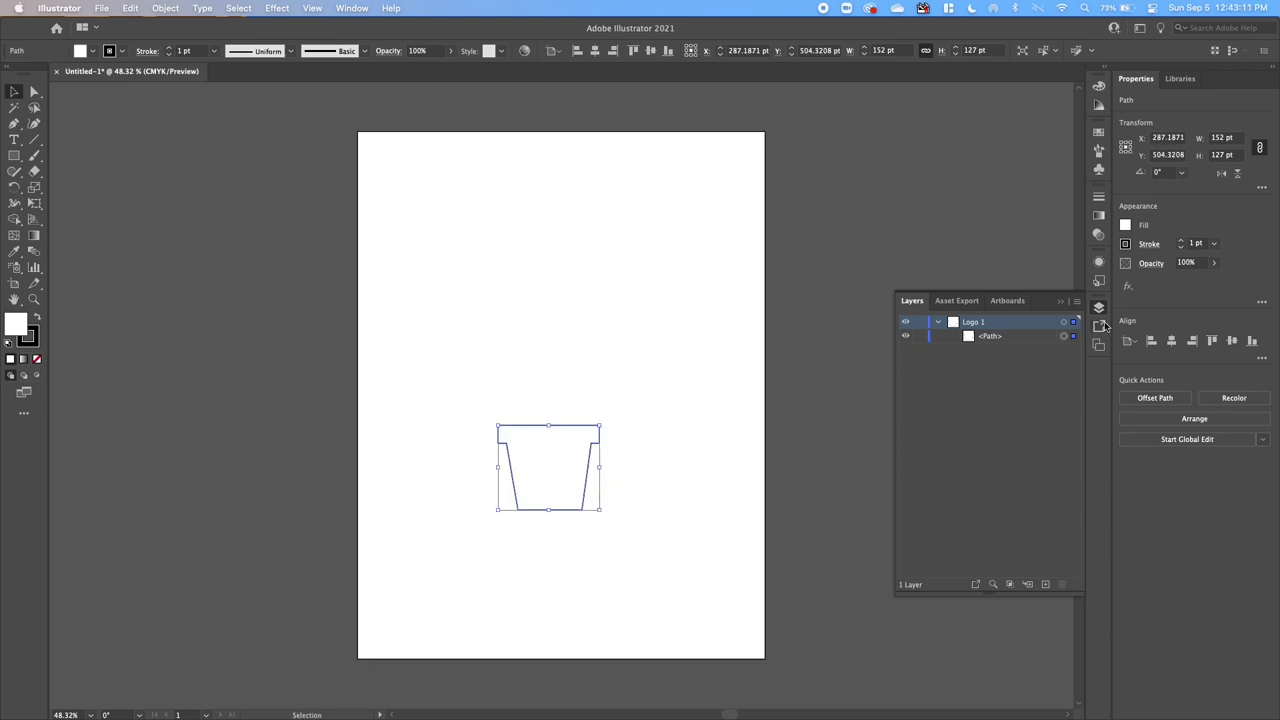
pyautogui.click(977, 358)
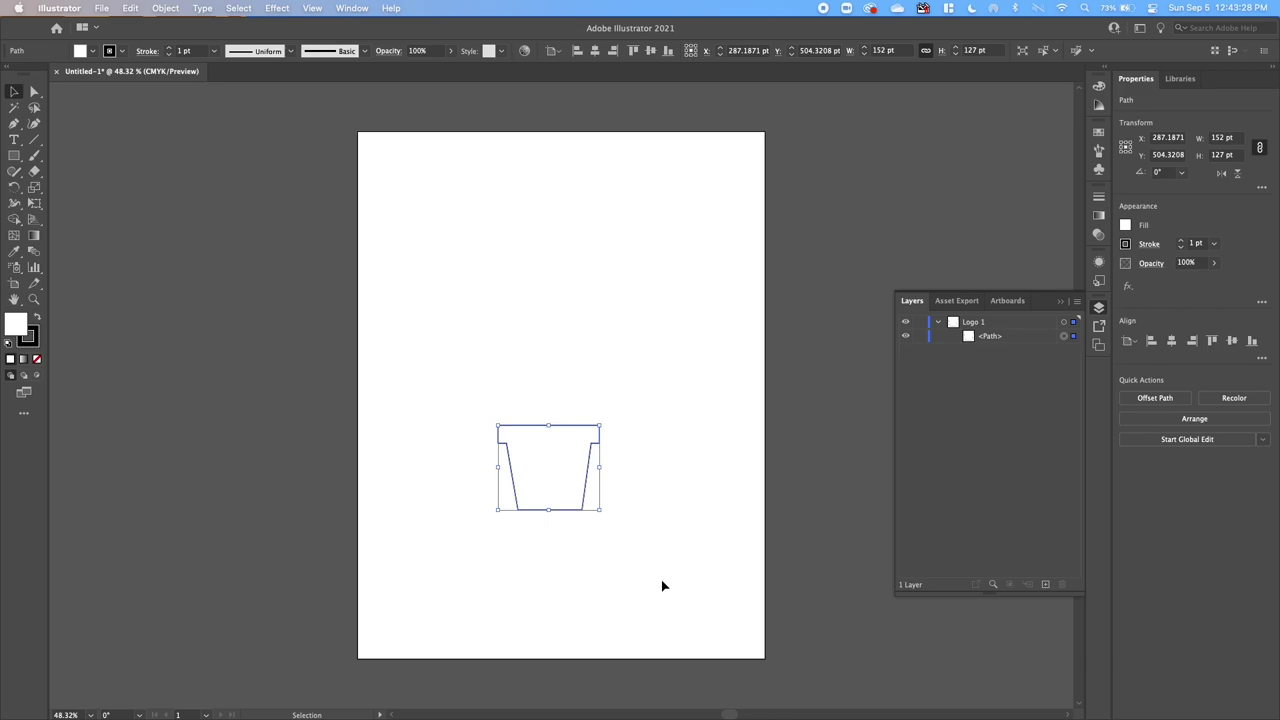
pyautogui.click(14, 123)
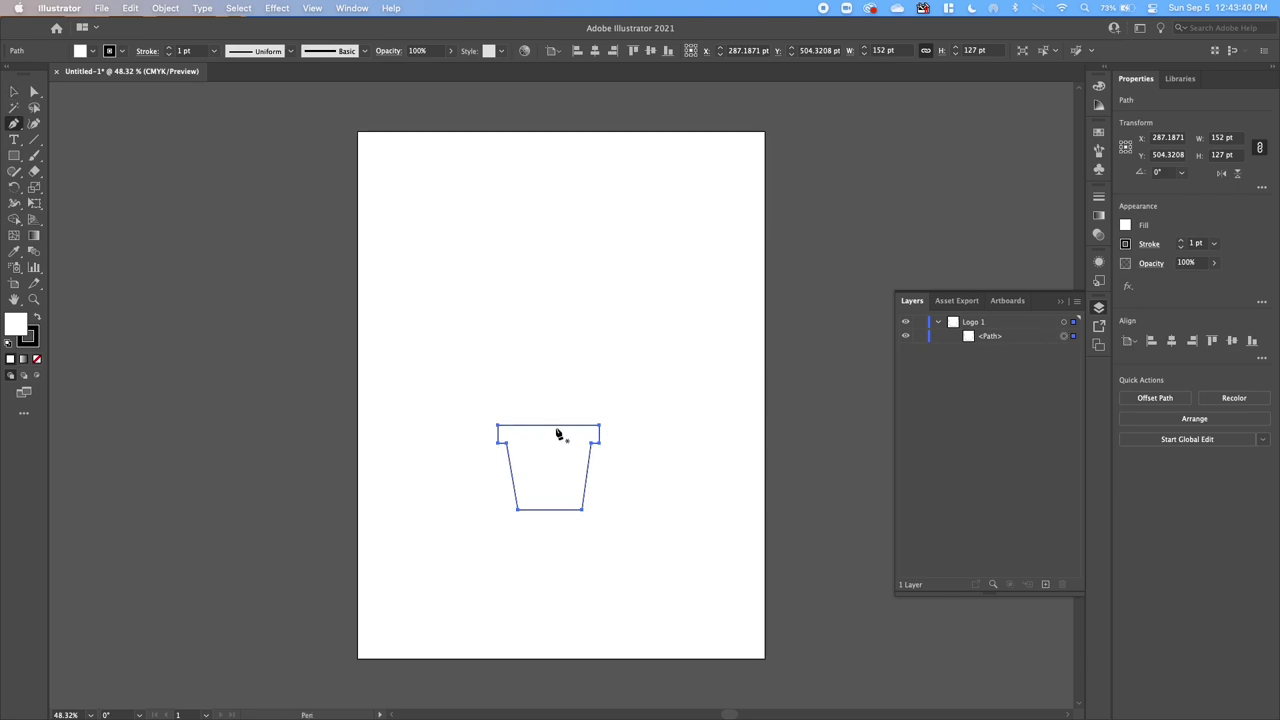
pyautogui.click(10, 95)
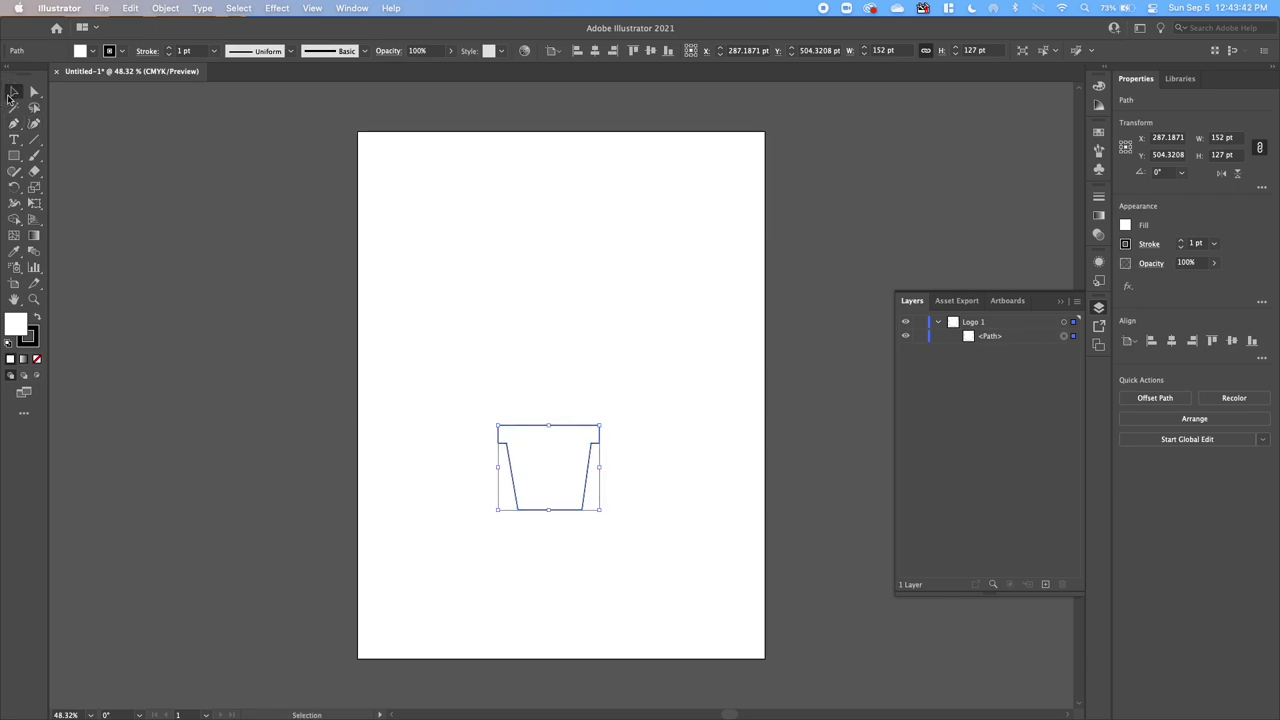
pyautogui.click(240, 291)
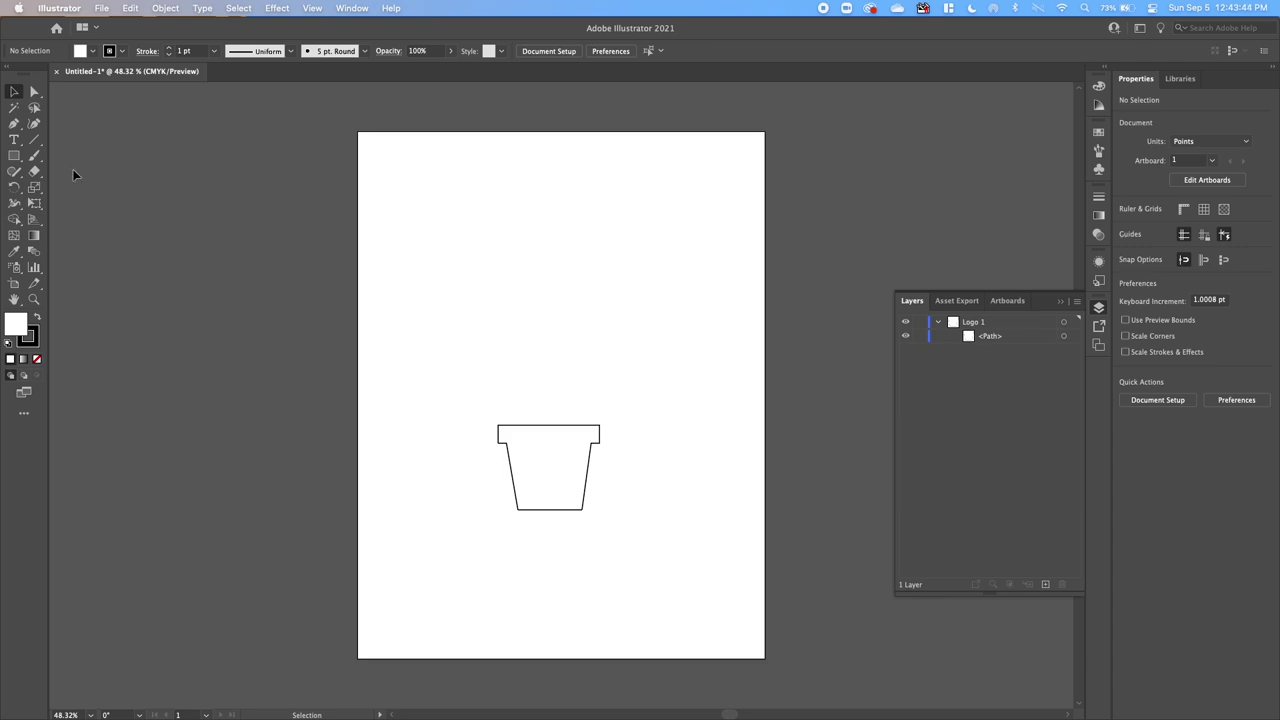
# Draw a curved S-shaped stem with the Pen tool from above the rim into the pot.
pyautogui.click(13, 124)
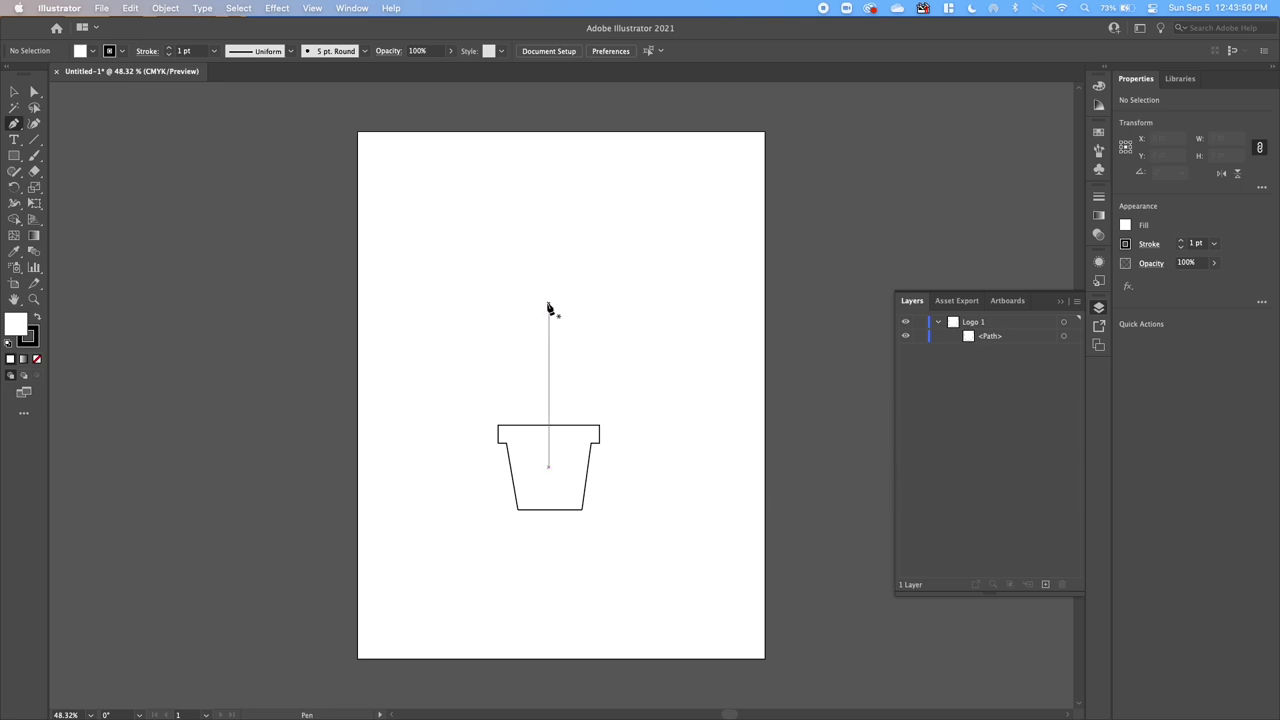
pyautogui.click(545, 301)
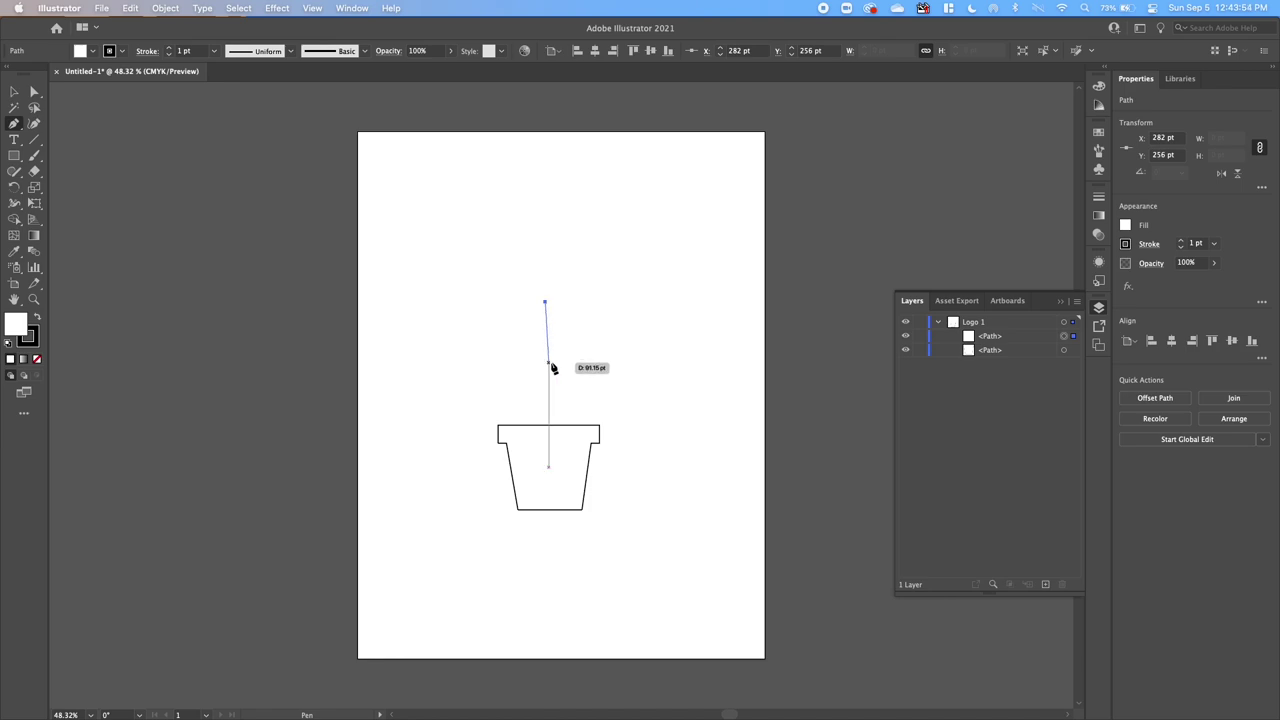
pyautogui.moveTo(549, 359); pyautogui.dragTo(525, 390)
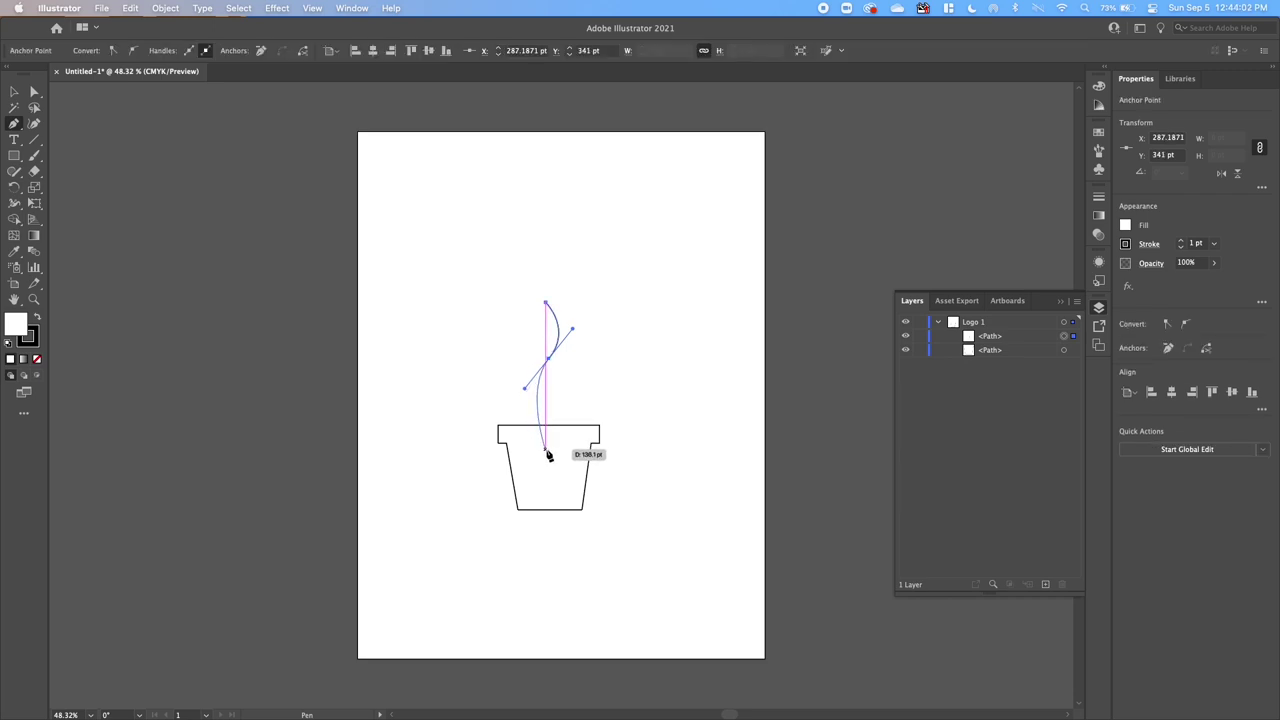
pyautogui.moveTo(546, 449); pyautogui.dragTo(566, 464)
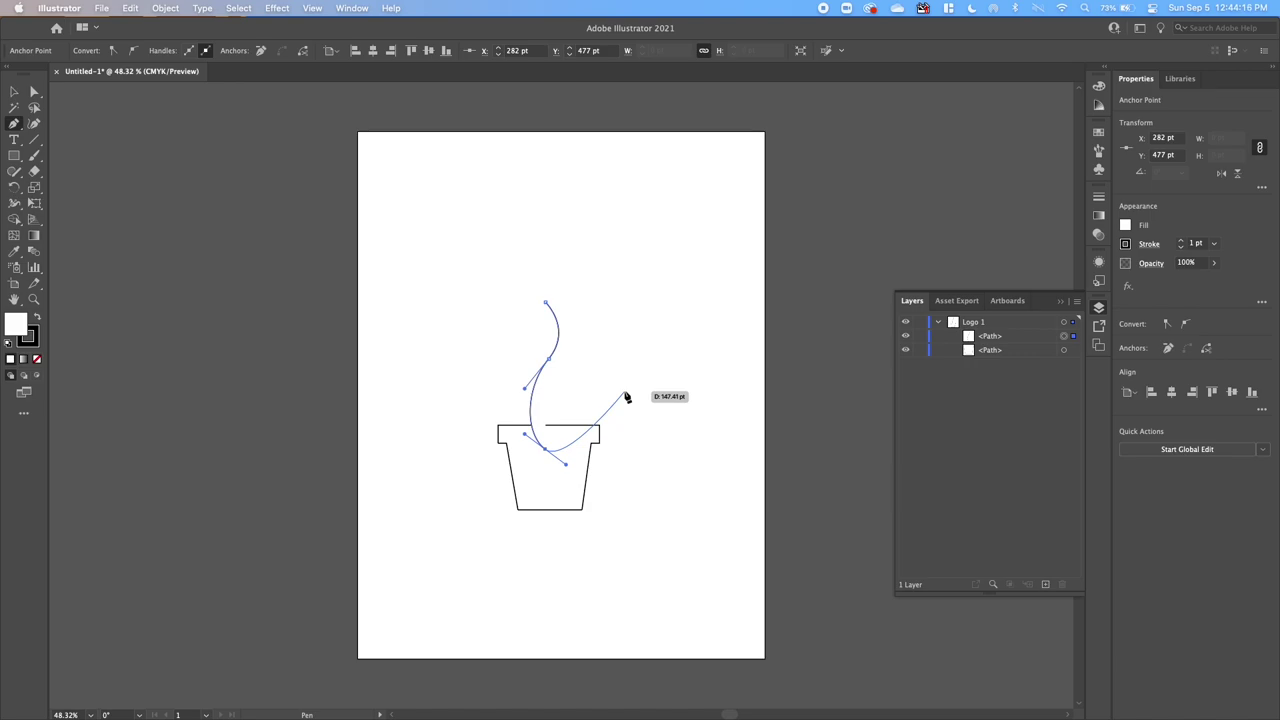
pyautogui.press('Escape')
pyautogui.click(14, 91)
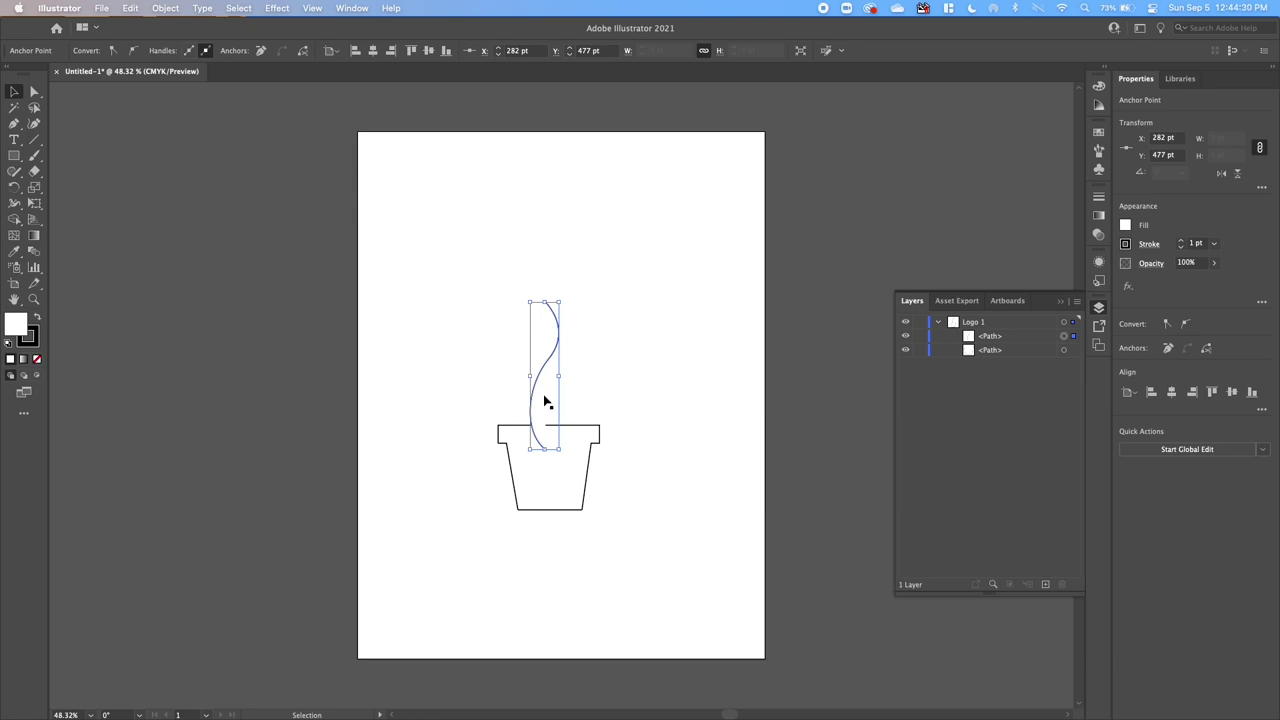
# Remove the stem's fill so only its black stroke remains active.
pyautogui.click(33, 340)
pyautogui.click(35, 360)
pyautogui.click(1126, 226)
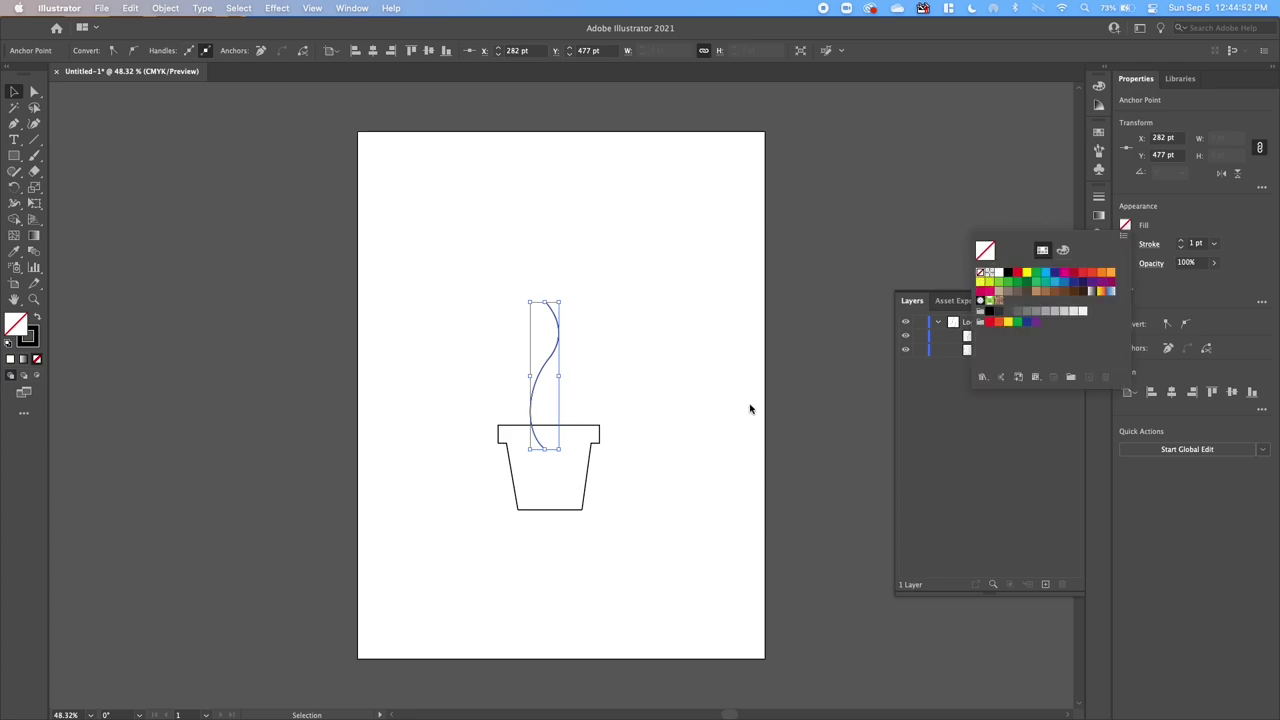
pyautogui.press('Escape')
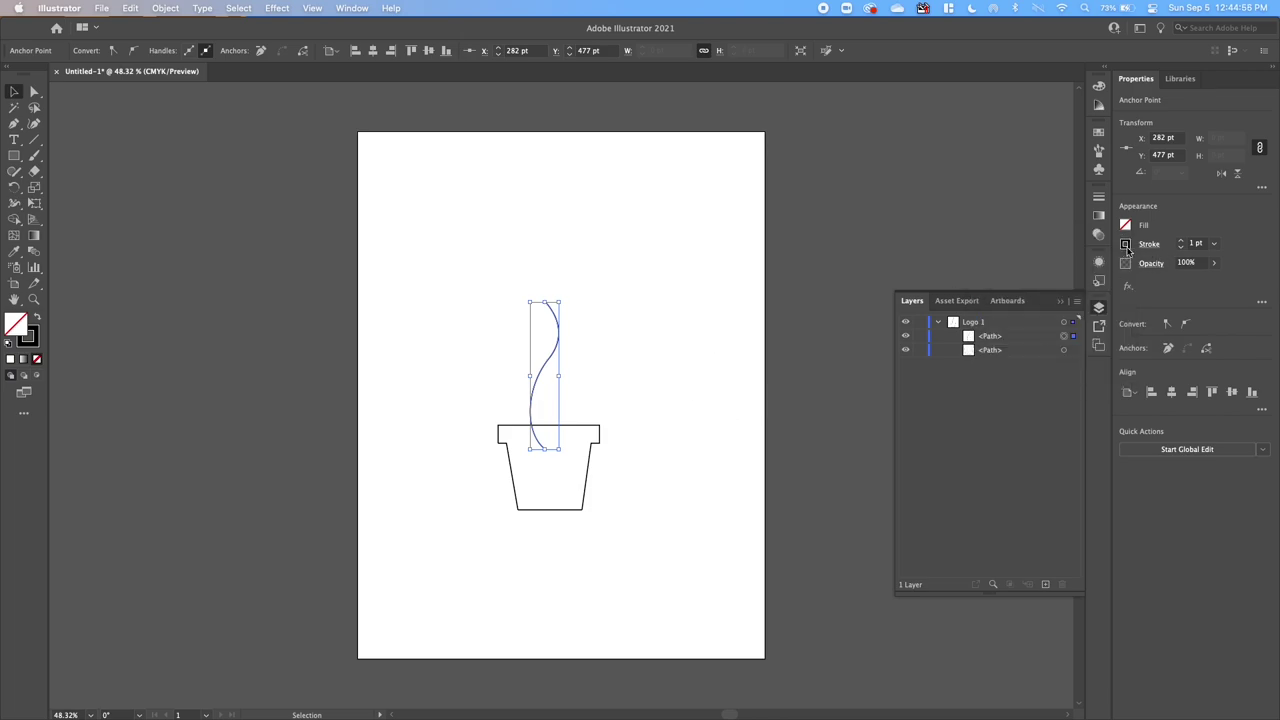
# Raise the stem's stroke weight to 20 pt, then deselect it.
pyautogui.click(1183, 243)
pyautogui.click(1183, 243)
pyautogui.click(1183, 243)
pyautogui.click(1183, 243)
pyautogui.click(1183, 243)
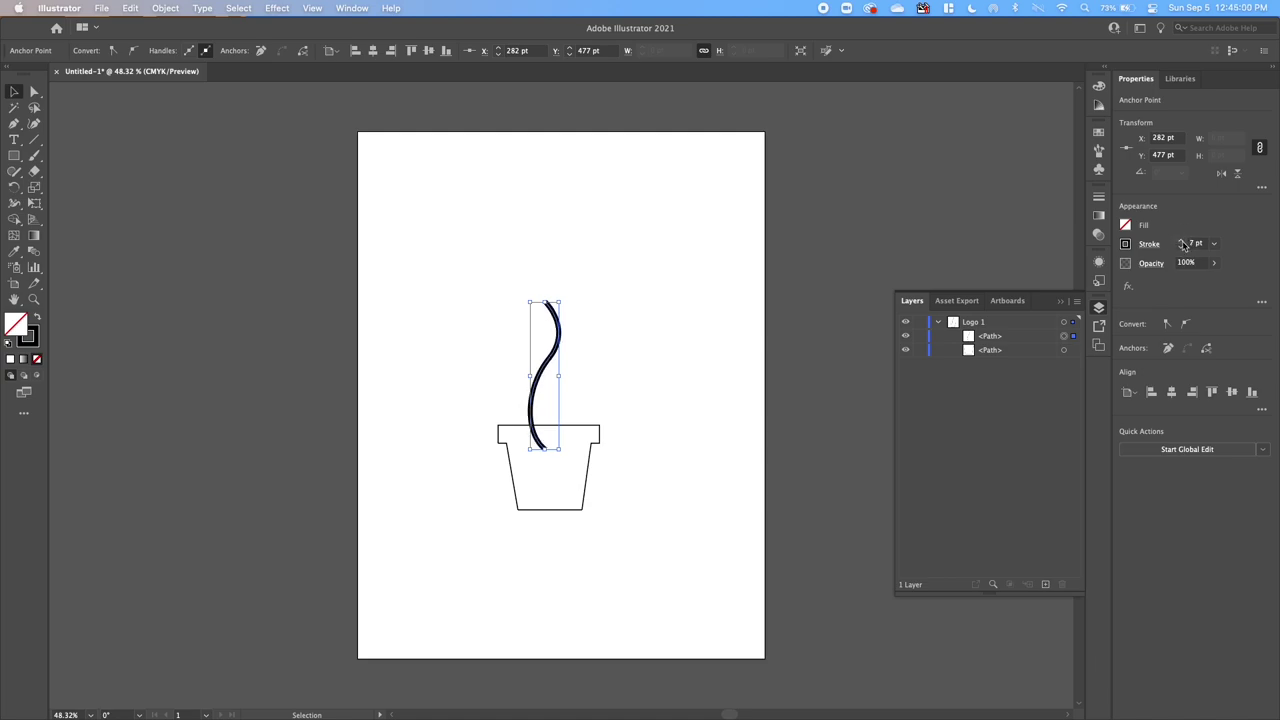
pyautogui.click(1183, 243)
pyautogui.click(1183, 243)
pyautogui.click(1183, 243)
pyautogui.click(1183, 243)
pyautogui.click(1183, 243)
pyautogui.click(1183, 243)
pyautogui.click(1183, 243)
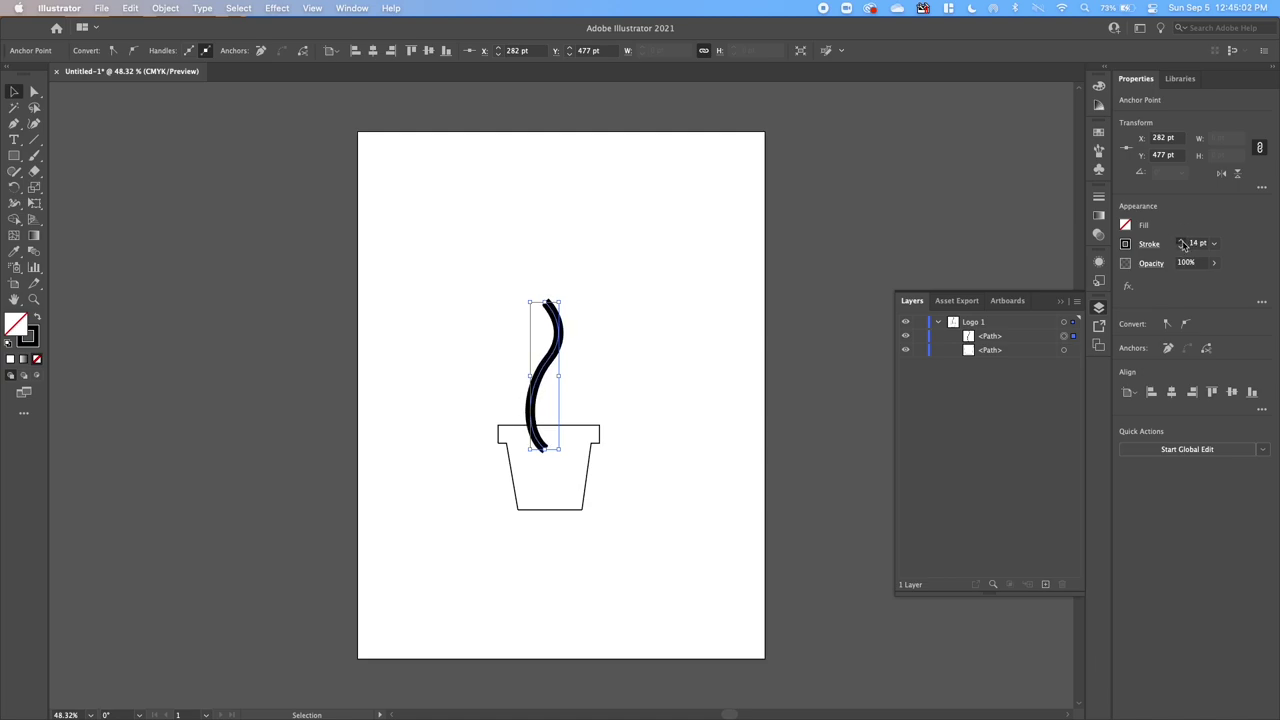
pyautogui.click(1183, 243)
pyautogui.click(1183, 243)
pyautogui.click(1183, 243)
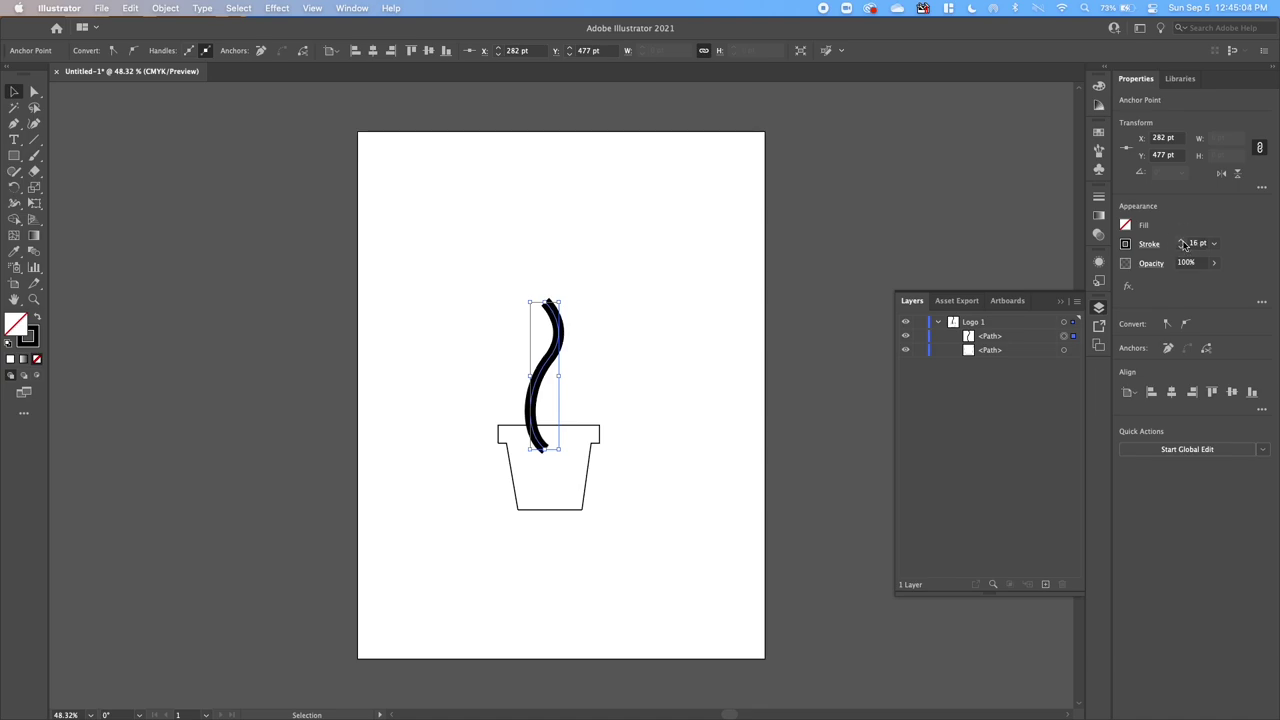
pyautogui.click(1183, 243)
pyautogui.click(1183, 243)
pyautogui.click(1183, 243)
pyautogui.click(1183, 243)
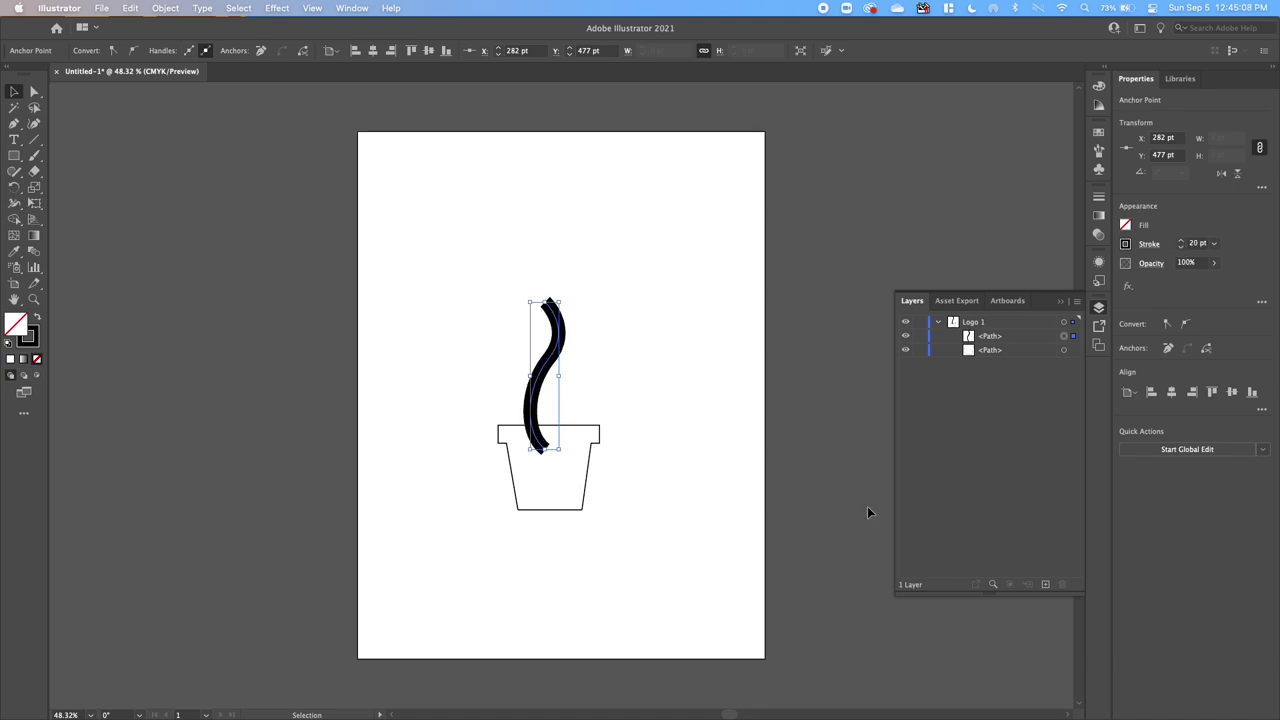
pyautogui.click(676, 573)
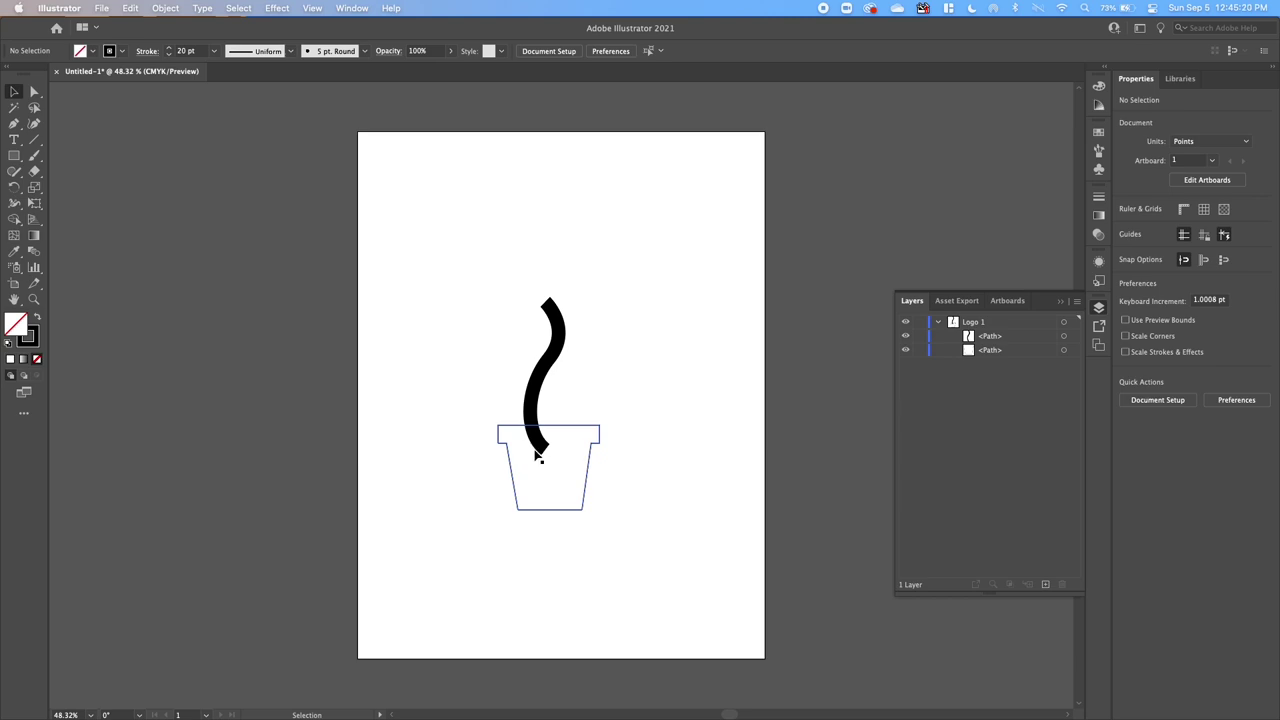
# Widen the stem's base and upper curve with the Width Tool so it tapers to a point.
pyautogui.click(14, 206)
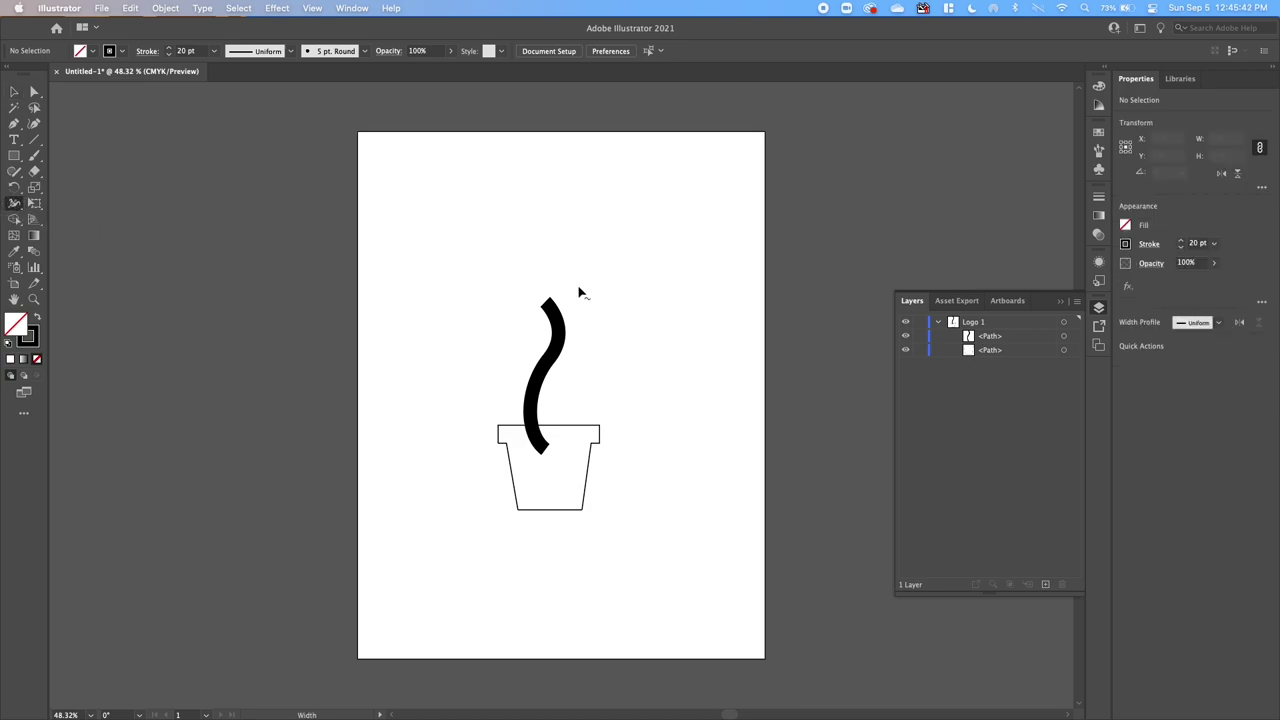
pyautogui.moveTo(549, 306)
pyautogui.mouseDown()
pyautogui.moveTo(530, 300)
pyautogui.moveTo(541, 318)
pyautogui.moveTo(551, 304)
pyautogui.mouseUp()
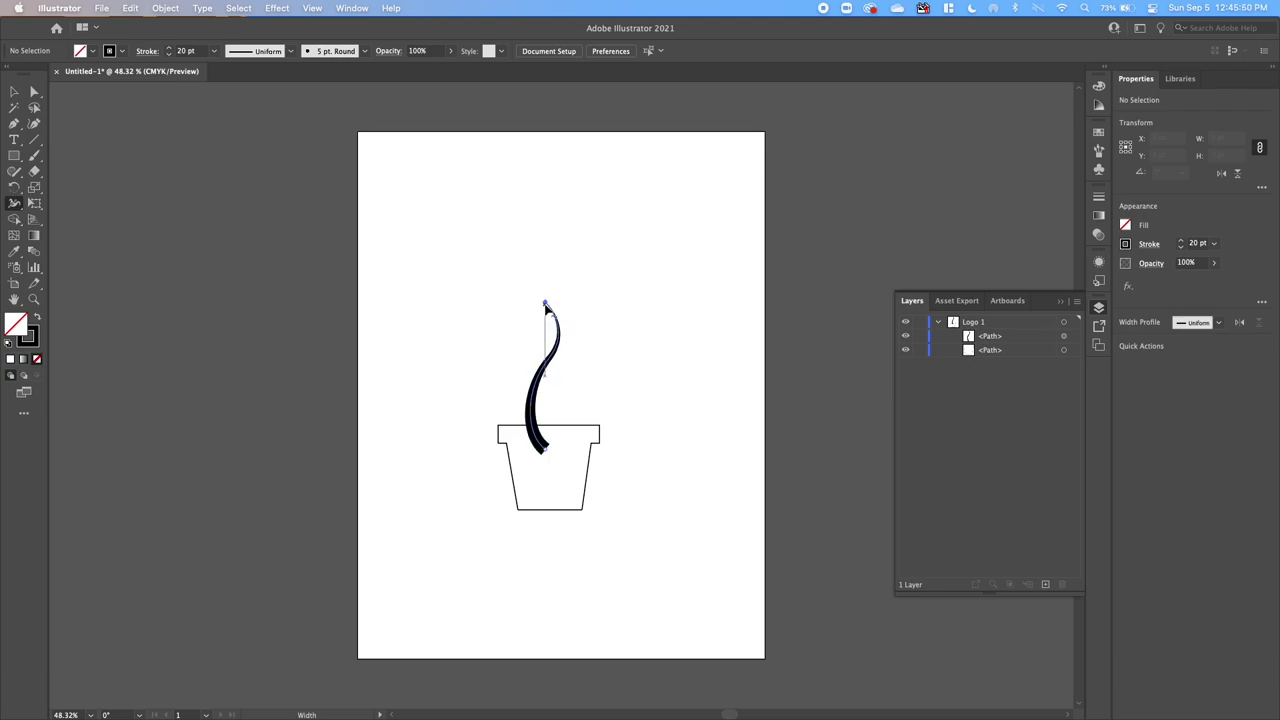
pyautogui.moveTo(545, 447); pyautogui.dragTo(555, 446)
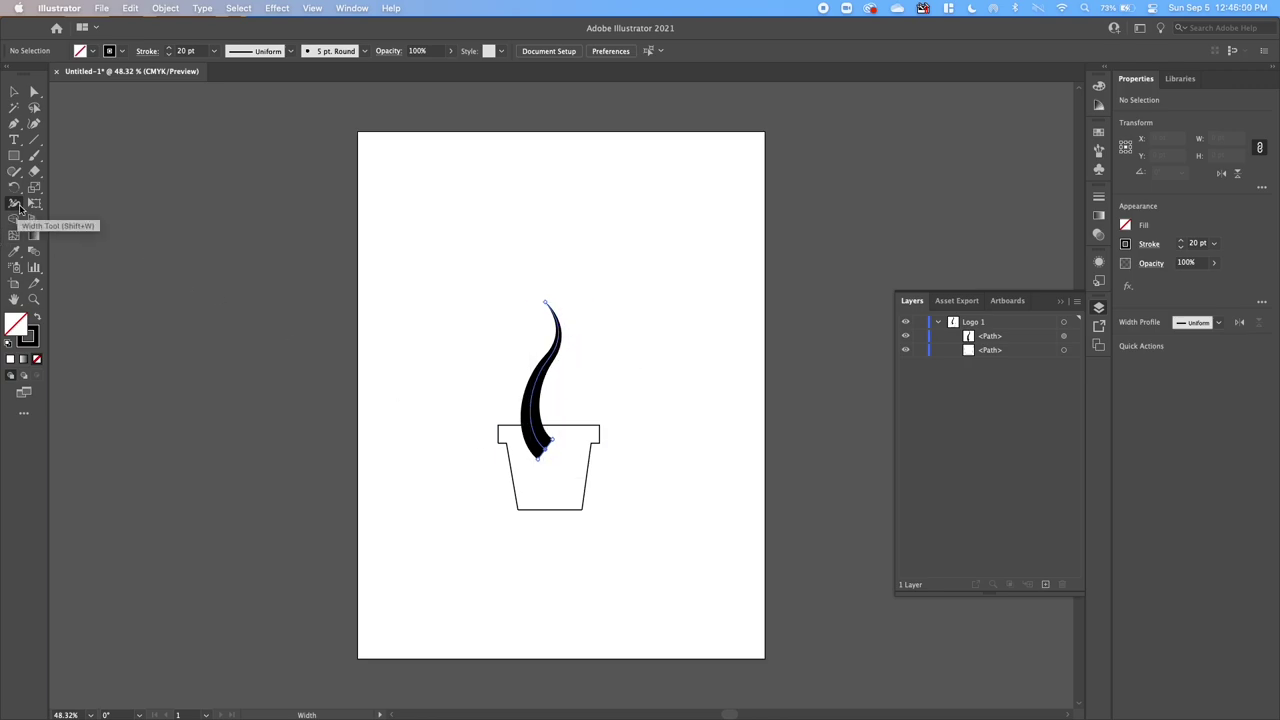
pyautogui.click(14, 92)
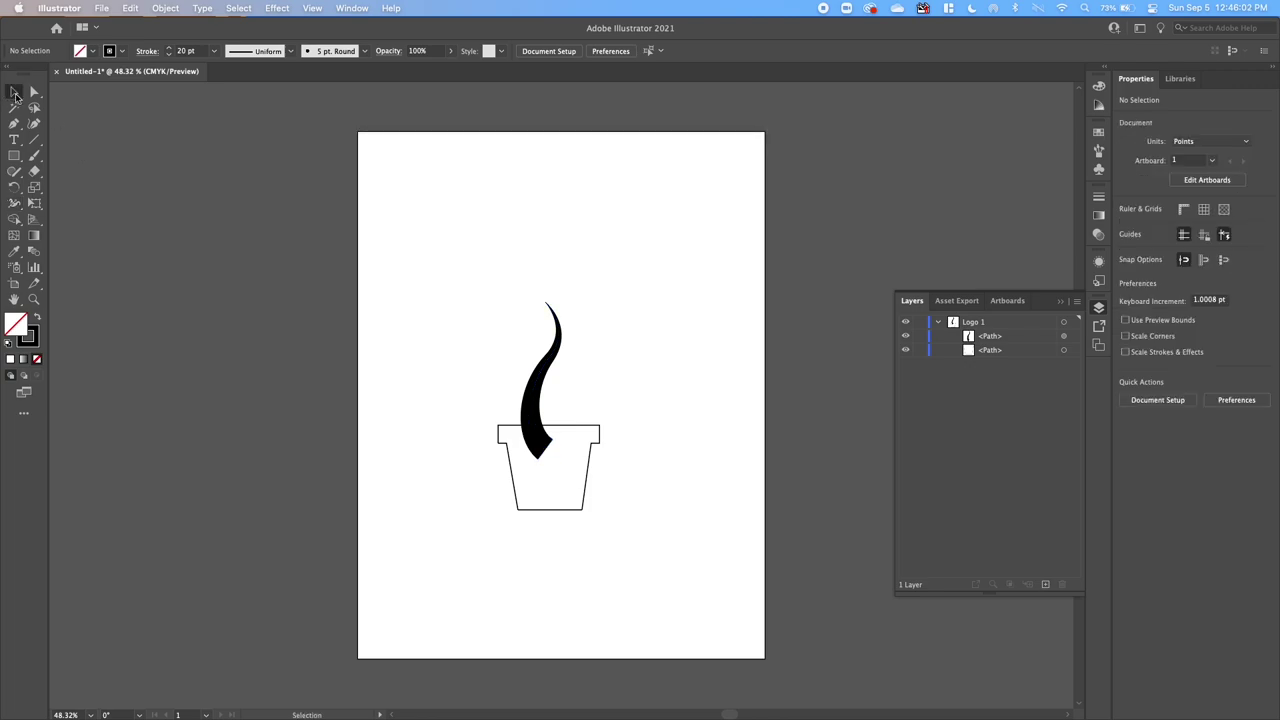
# Centre the stem horizontally over the pot, nudging it 6 pt right.
pyautogui.moveTo(547, 390)
pyautogui.mouseDown()
pyautogui.moveTo(568, 388)
pyautogui.moveTo(550, 390)
pyautogui.mouseUp()
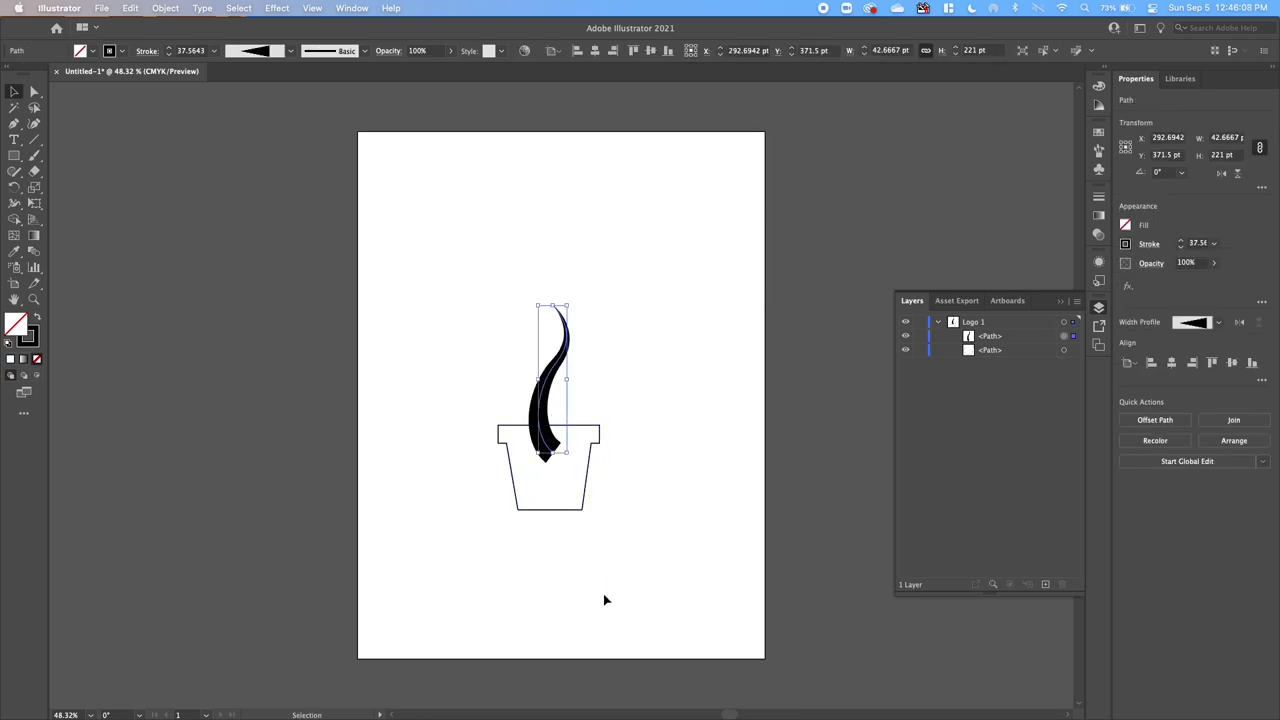
pyautogui.moveTo(485, 300); pyautogui.dragTo(602, 535)
pyautogui.click(1172, 365)
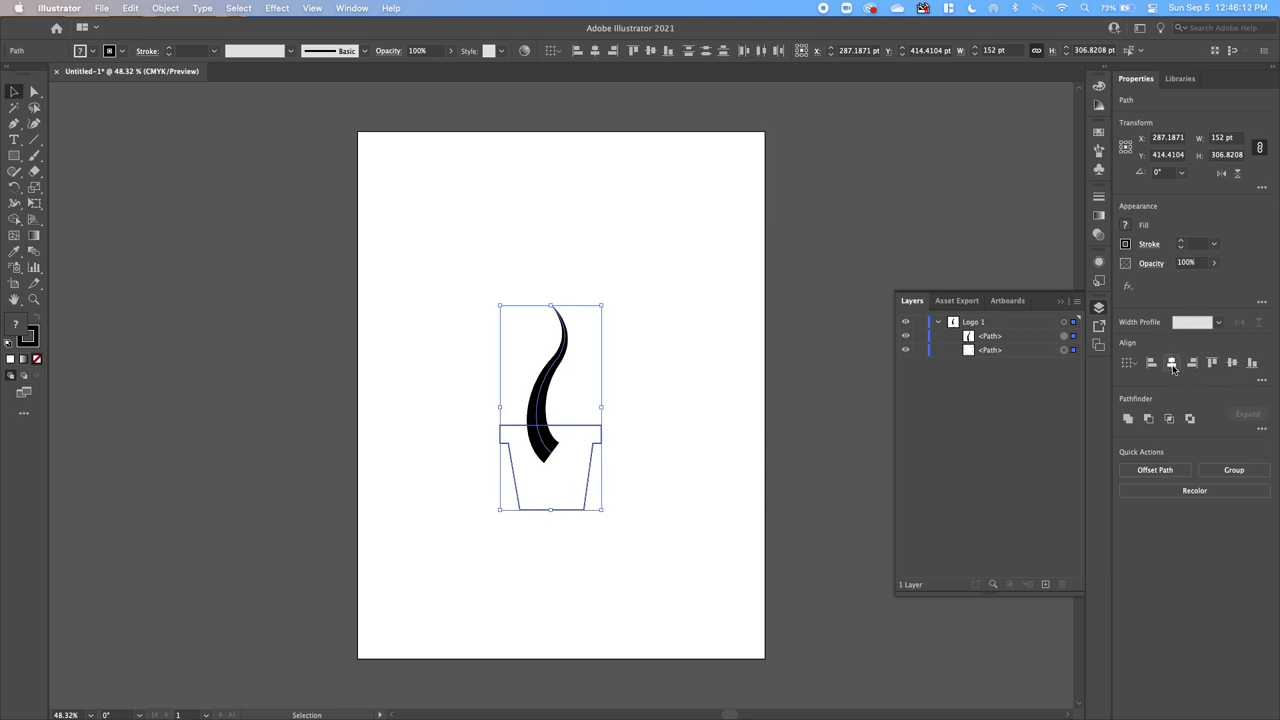
pyautogui.click(617, 455)
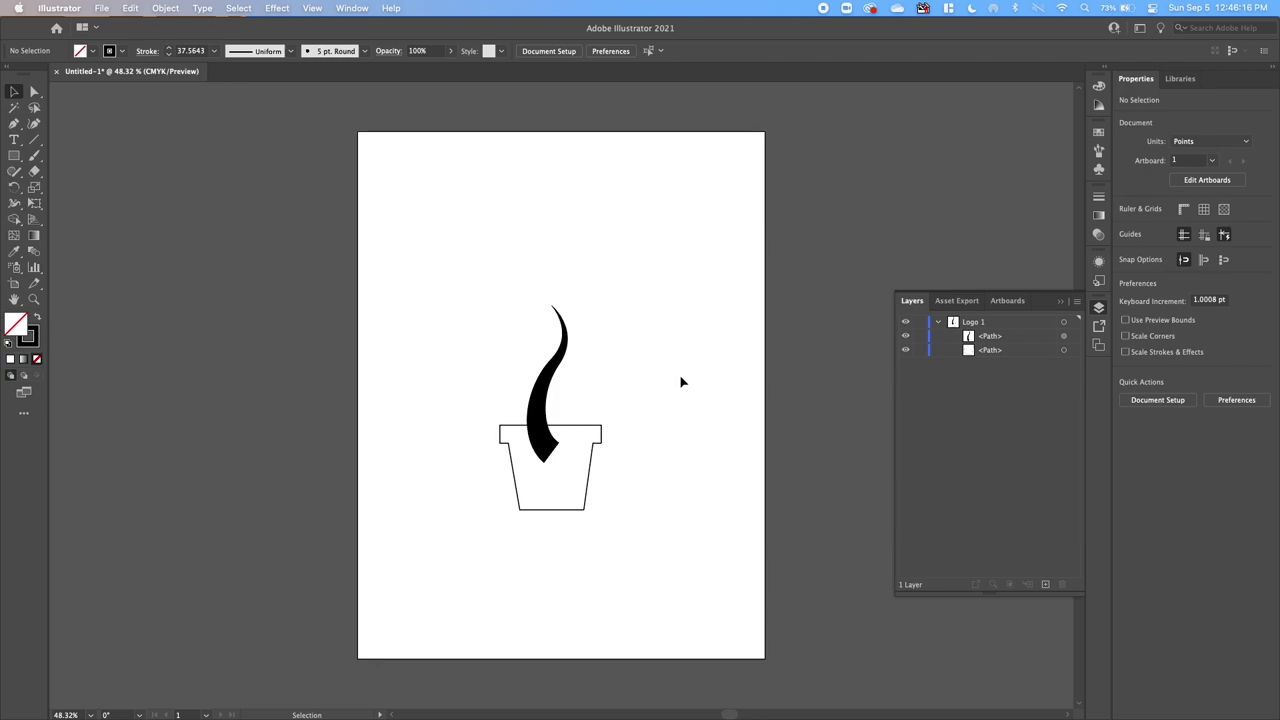
pyautogui.moveTo(542, 416); pyautogui.dragTo(546, 416)
pyautogui.click(605, 595)
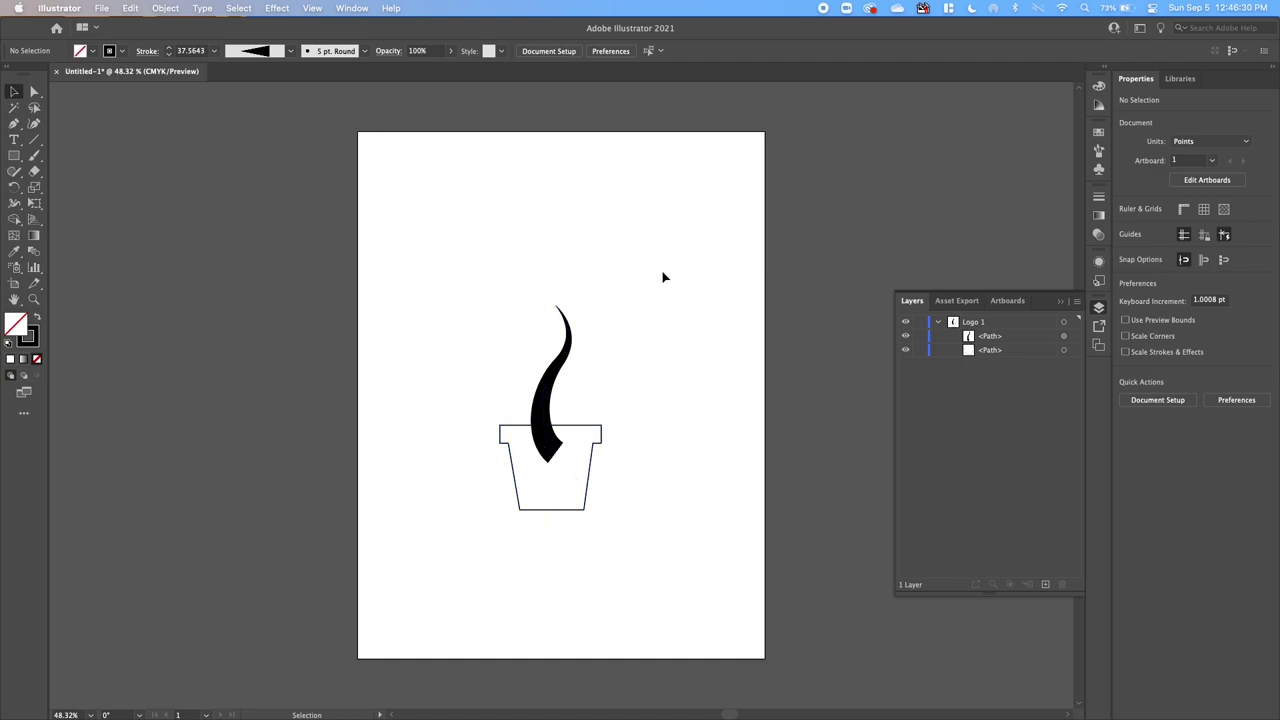
# Move the pot's path above the stem in the Logo 1 layer so it hides the stem's base.
pyautogui.click(995, 351)
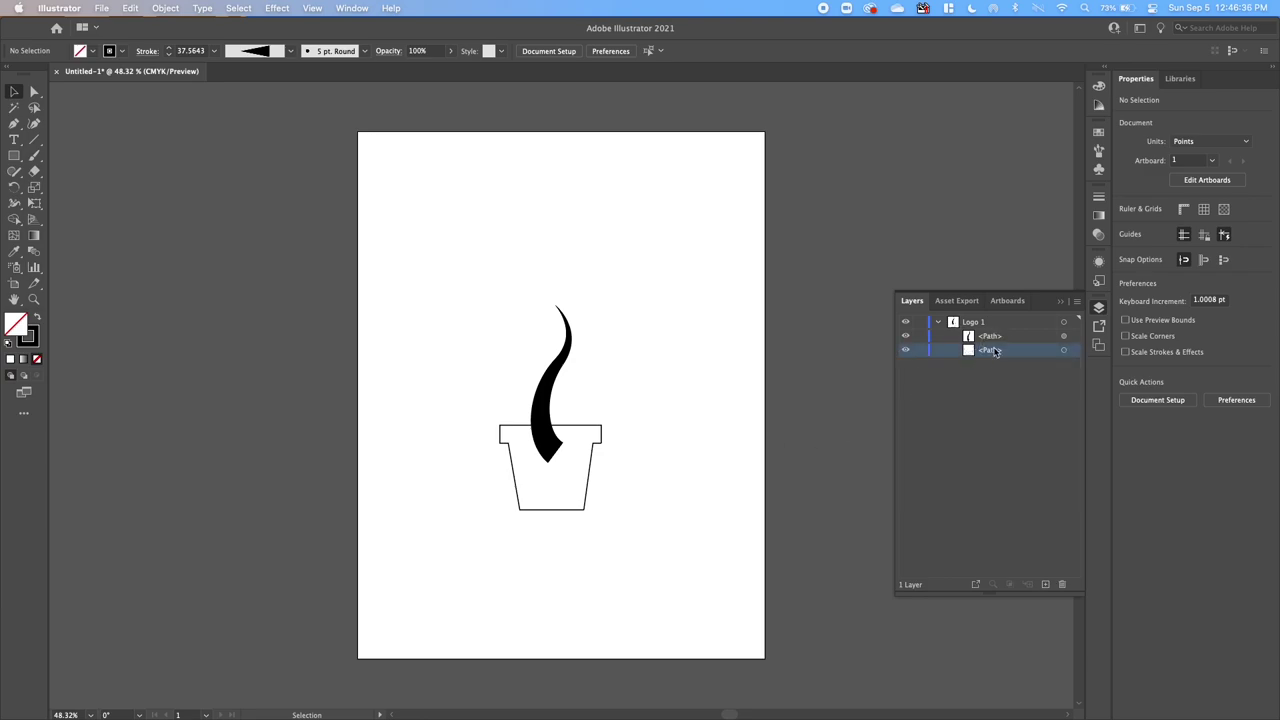
pyautogui.moveTo(995, 351); pyautogui.dragTo(988, 336)
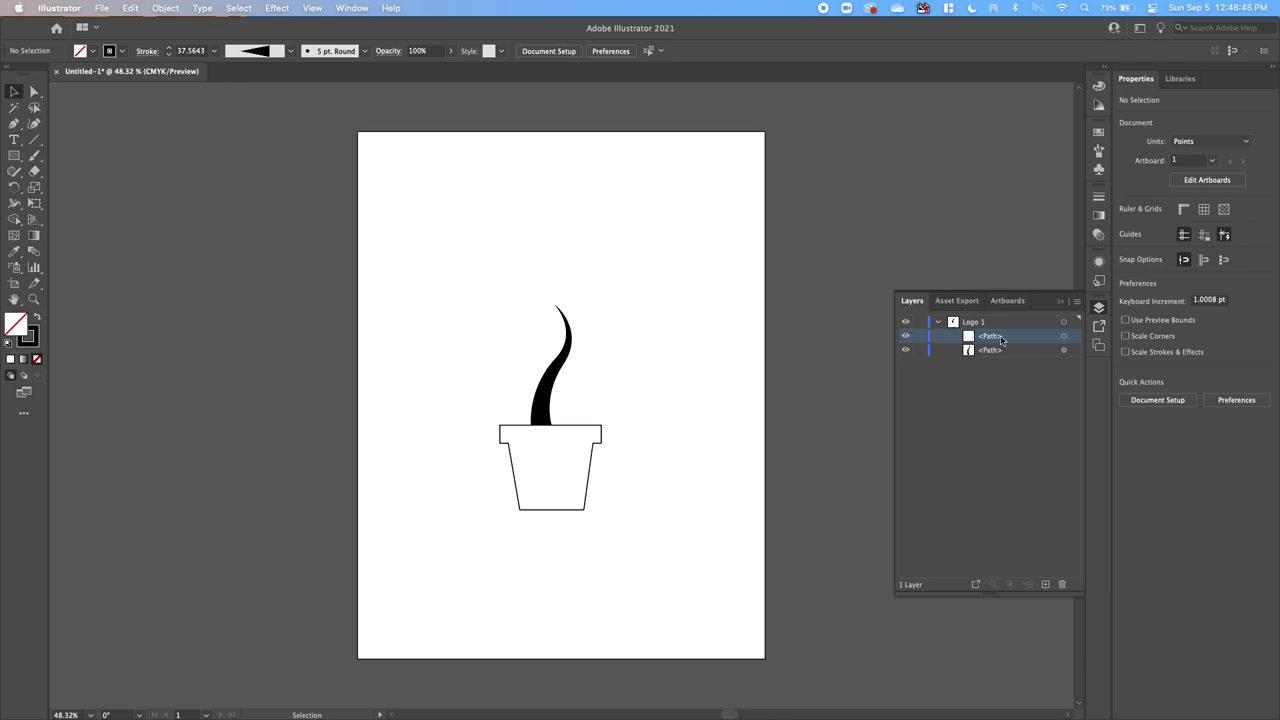
pyautogui.click(972, 322)
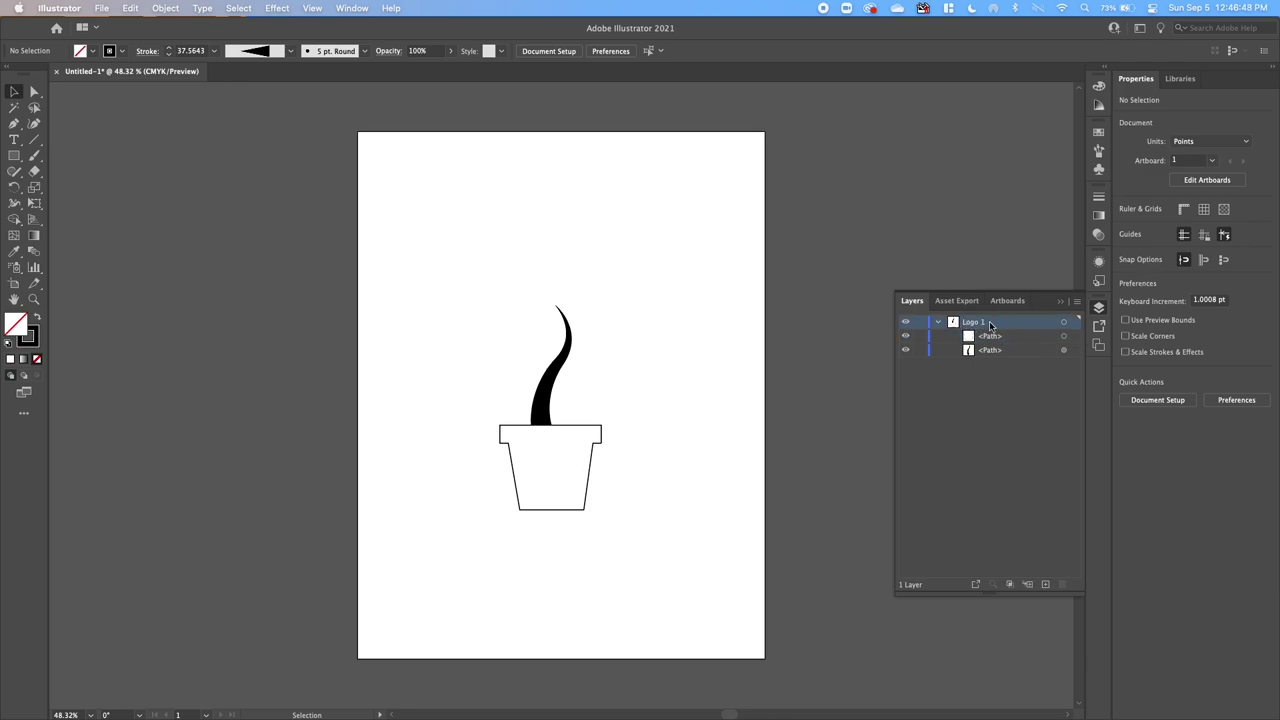
pyautogui.click(993, 337)
pyautogui.click(995, 349)
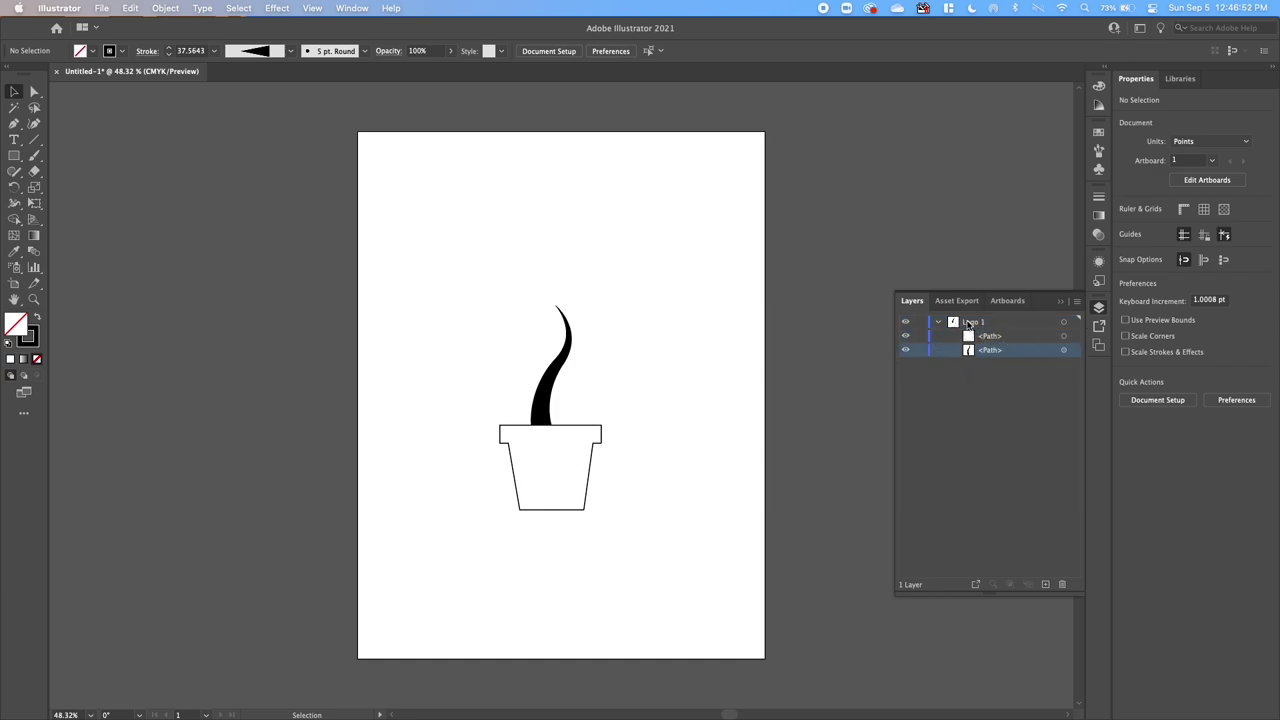
pyautogui.click(973, 322)
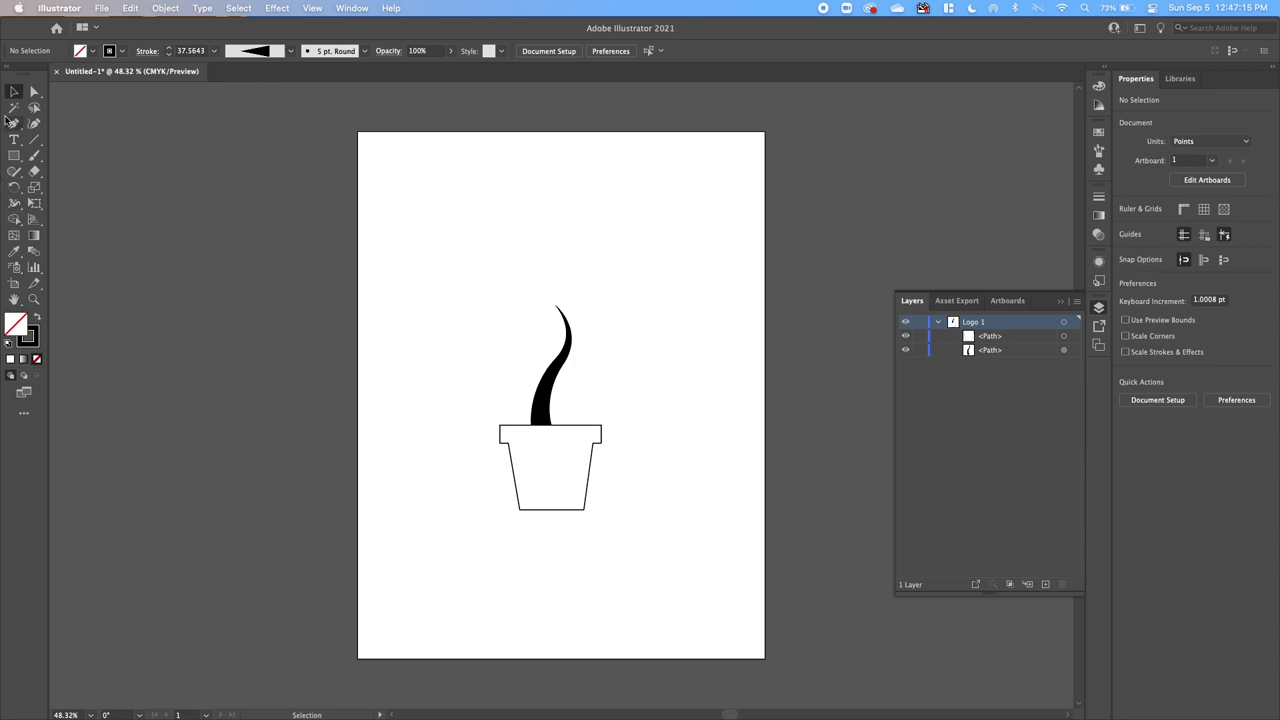
# Draw a 98 × 98 pt circle with the Ellipse Tool above the stem's tip.
pyautogui.click(15, 151)
pyautogui.moveTo(15, 151); pyautogui.dragTo(58, 194)
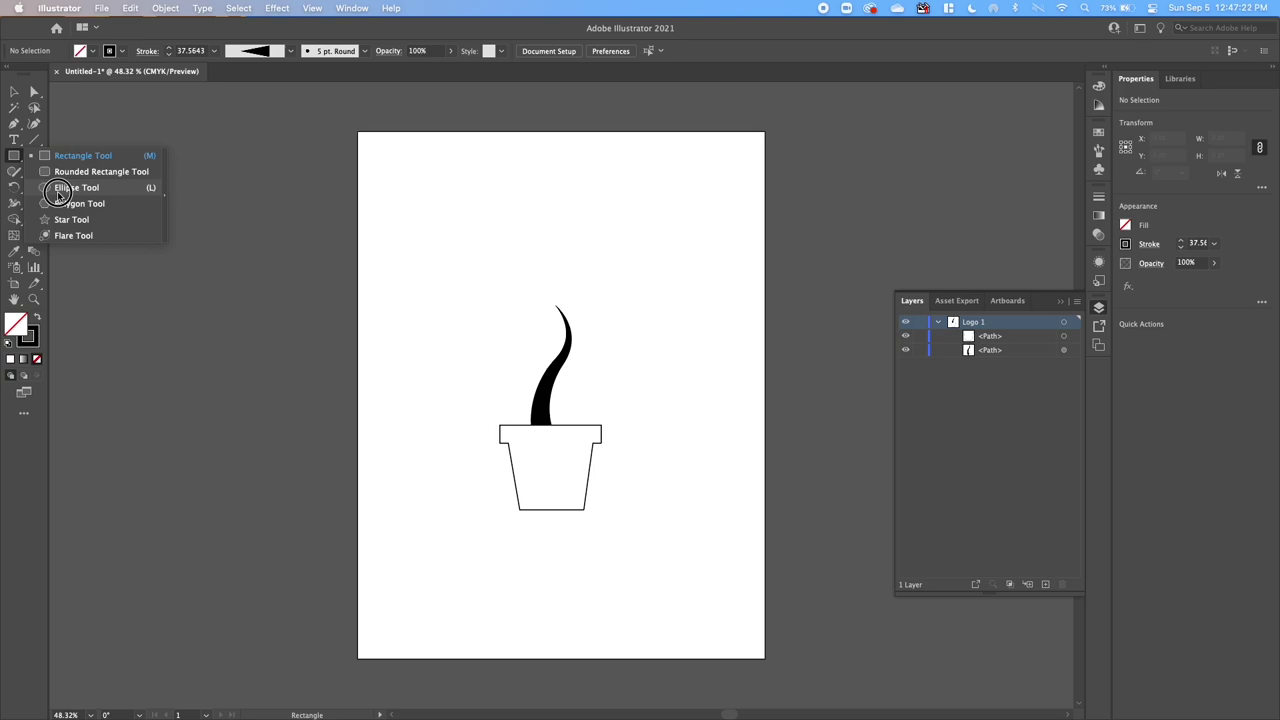
pyautogui.moveTo(58, 194); pyautogui.dragTo(58, 194)
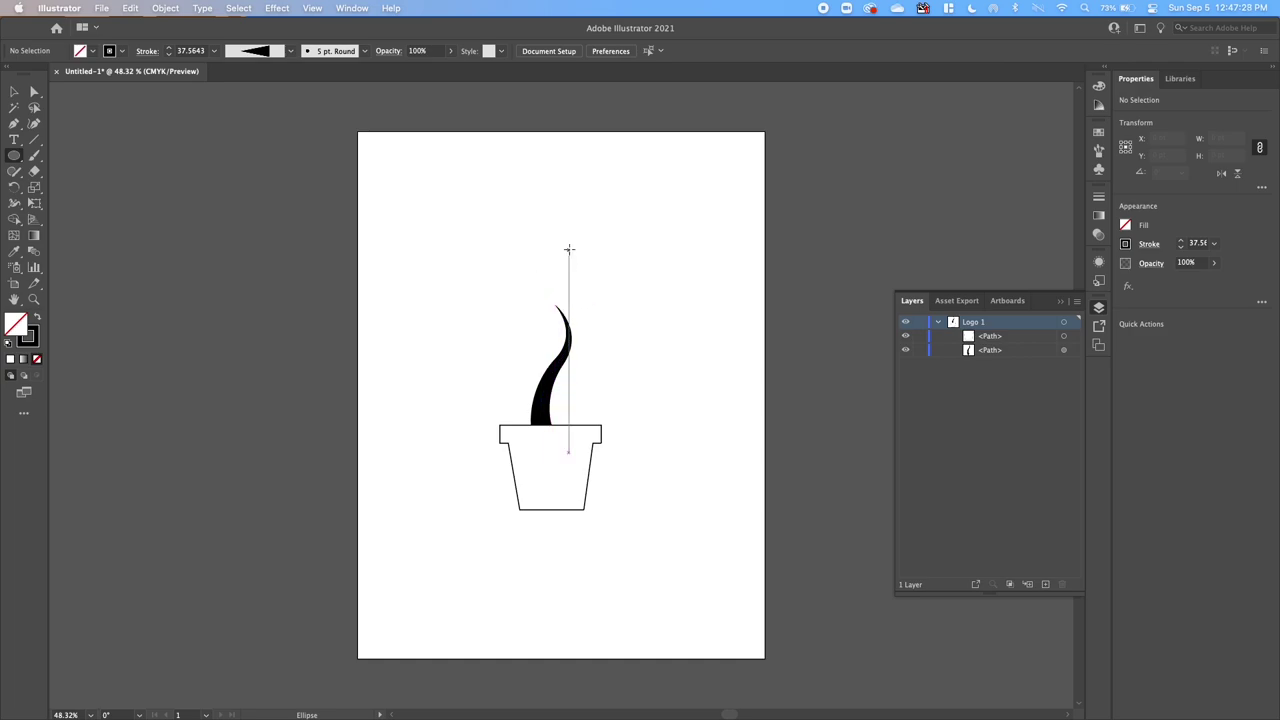
pyautogui.moveTo(550, 259); pyautogui.dragTo(581, 287)
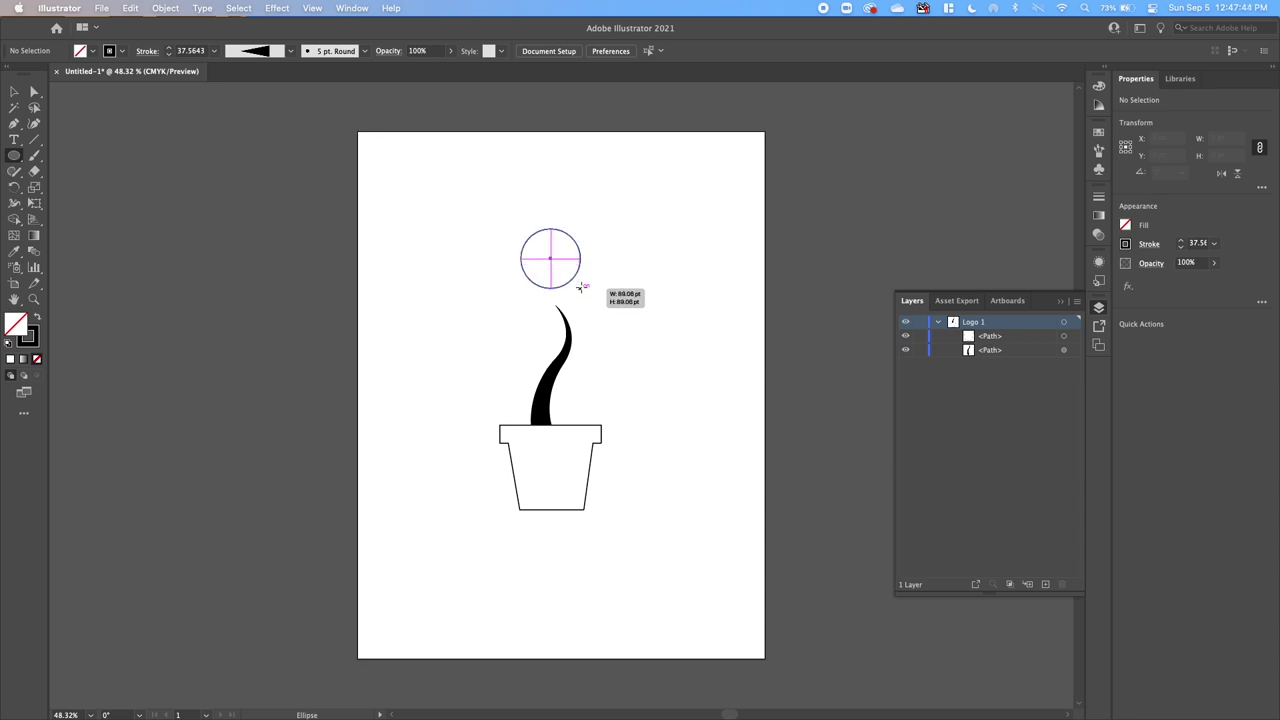
pyautogui.moveTo(578, 268)
pyautogui.mouseDown()
pyautogui.moveTo(576, 290)
pyautogui.moveTo(557, 279)
pyautogui.moveTo(560, 323)
pyautogui.moveTo(529, 312)
pyautogui.moveTo(565, 314)
pyautogui.moveTo(560, 285)
pyautogui.mouseUp()
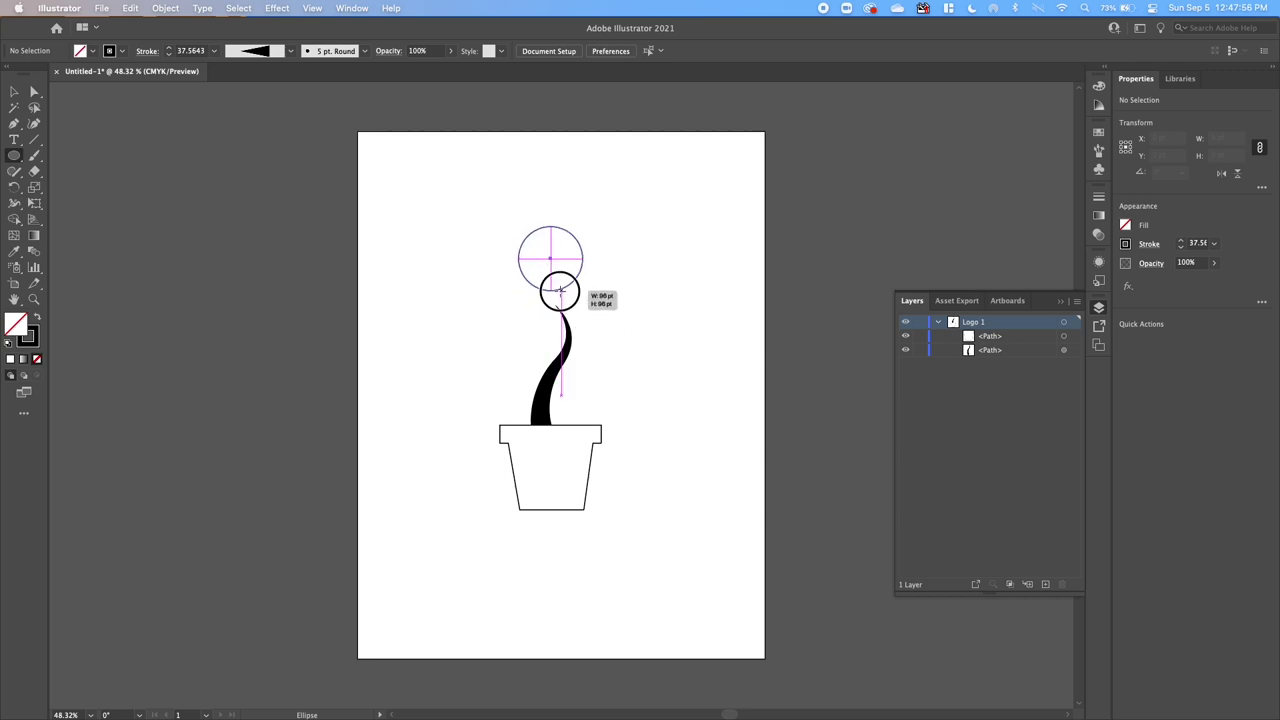
pyautogui.moveTo(561, 290); pyautogui.dragTo(557, 314)
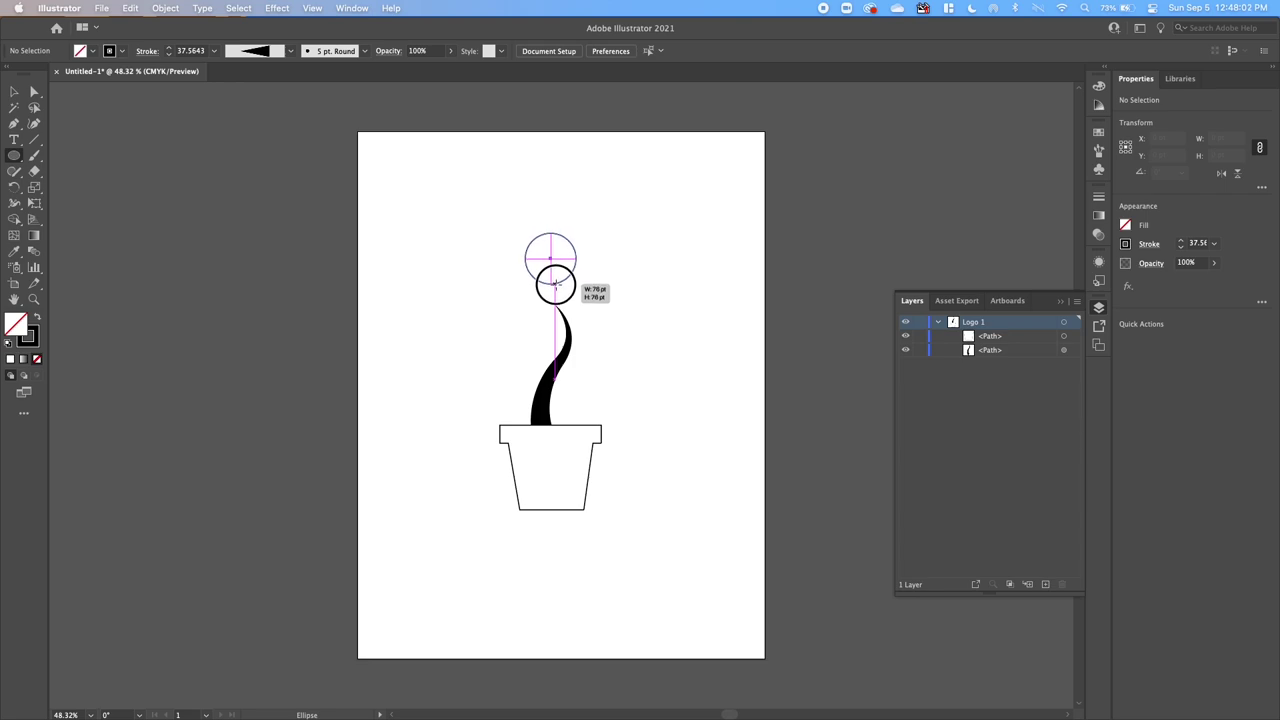
pyautogui.moveTo(556, 287); pyautogui.dragTo(568, 290)
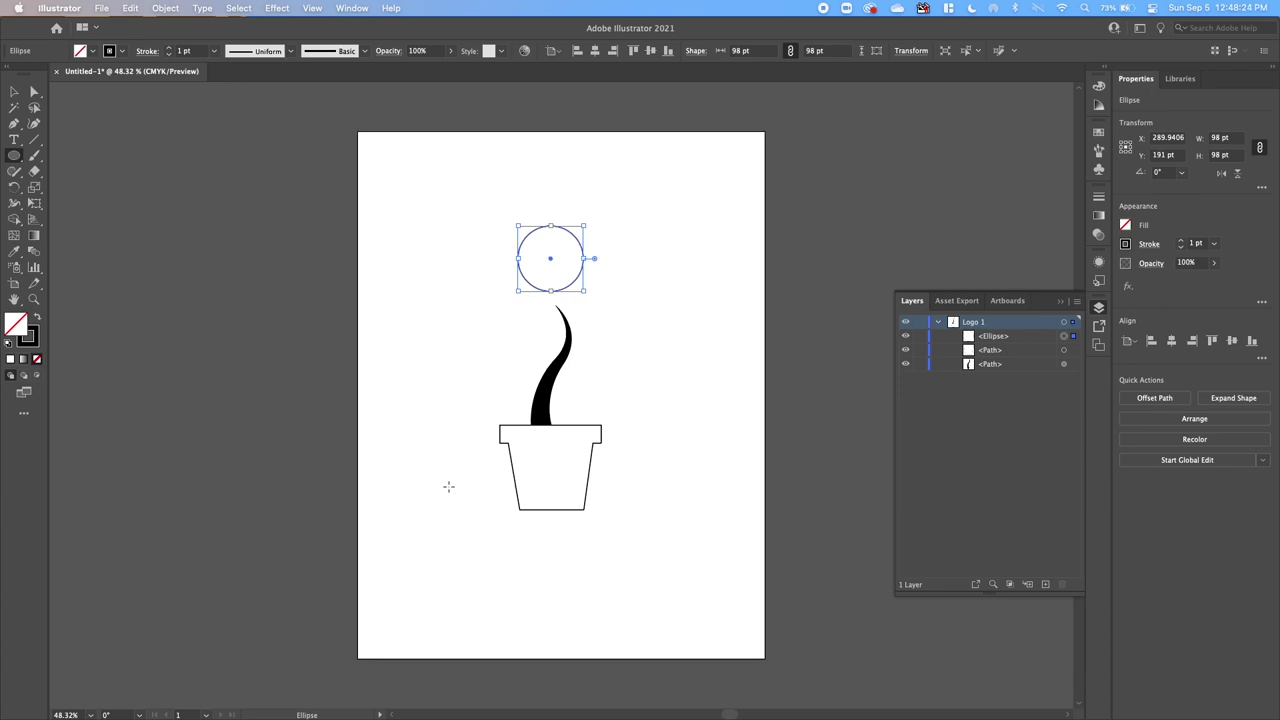
pyautogui.moveTo(14, 155); pyautogui.dragTo(108, 207)
# Draw a small triangle with the Pen tool left of the stem's tip, below the circle.
pyautogui.click(15, 125)
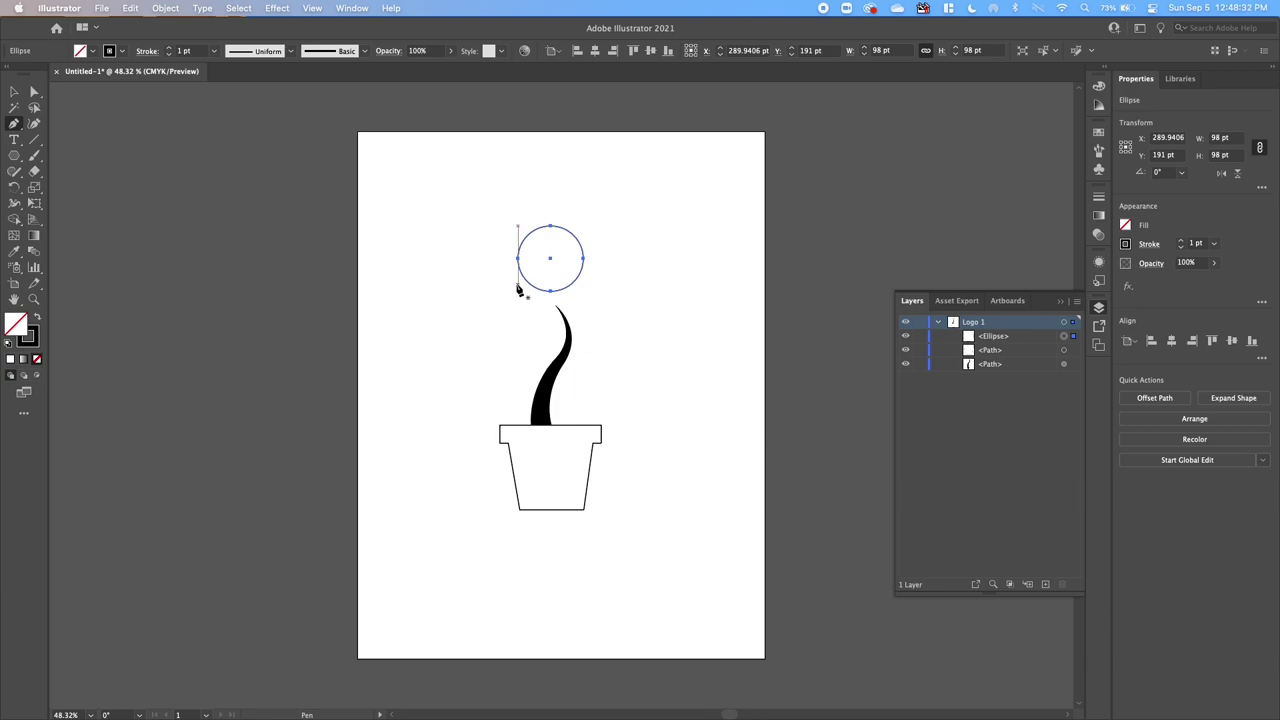
pyautogui.moveTo(518, 286); pyautogui.dragTo(533, 297)
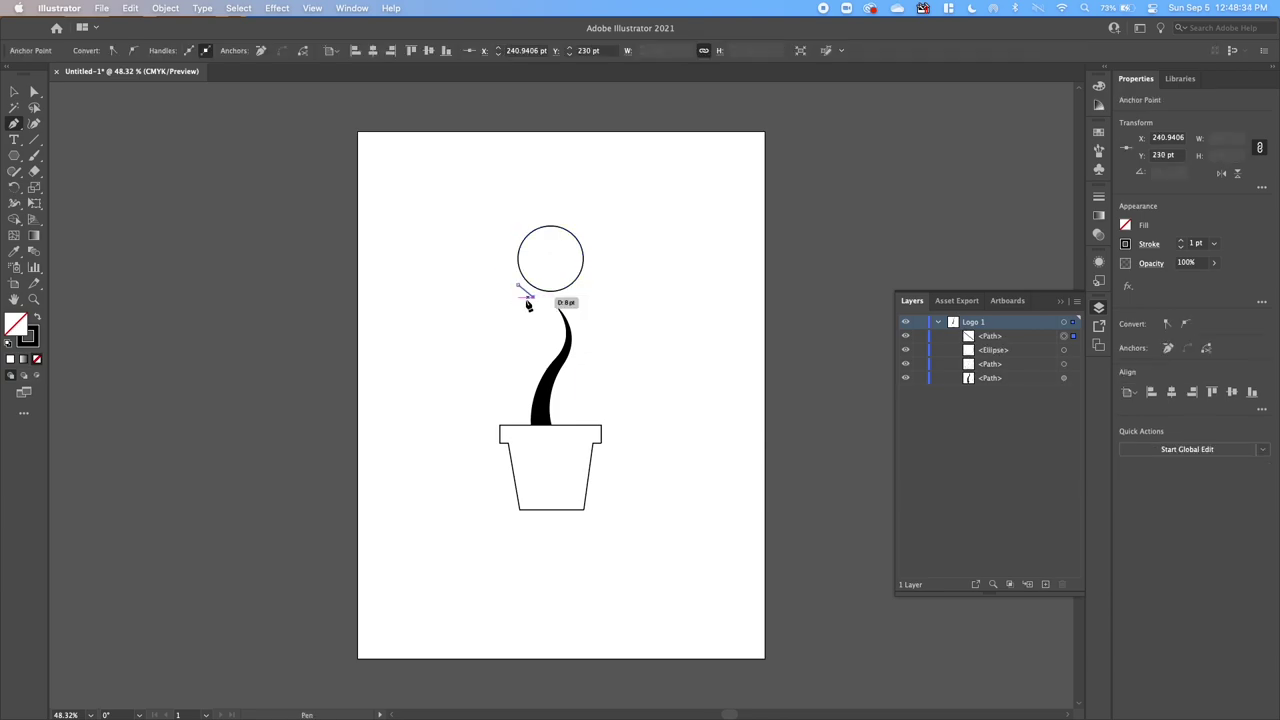
pyautogui.click(496, 329)
pyautogui.click(519, 288)
# Identify the new triangle among the Layers panel paths and select it.
pyautogui.click(993, 378)
pyautogui.click(989, 366)
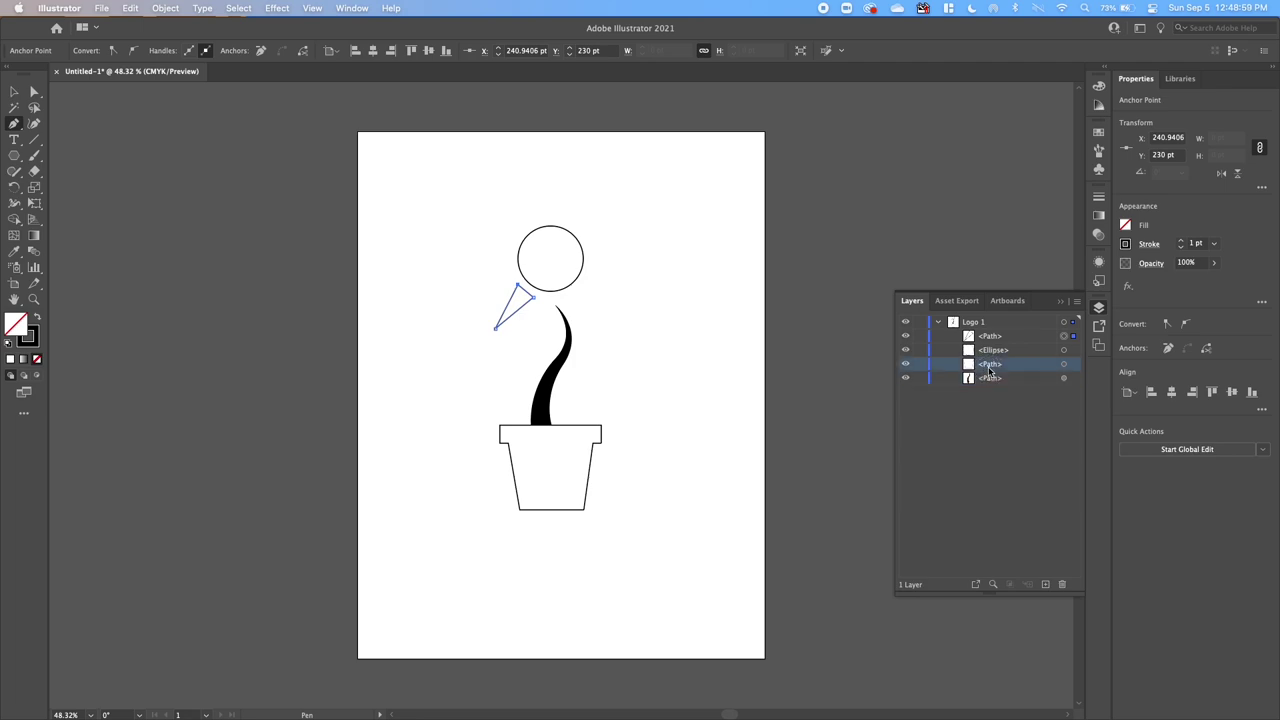
pyautogui.click(995, 352)
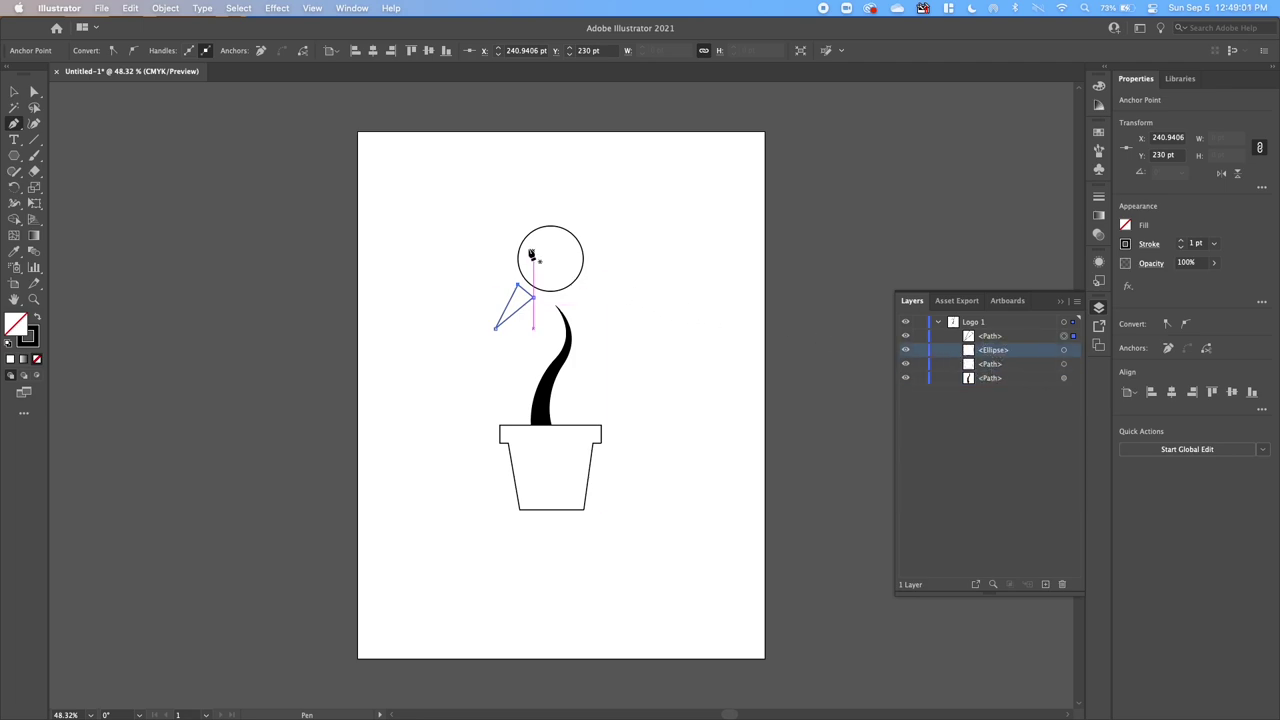
pyautogui.click(988, 337)
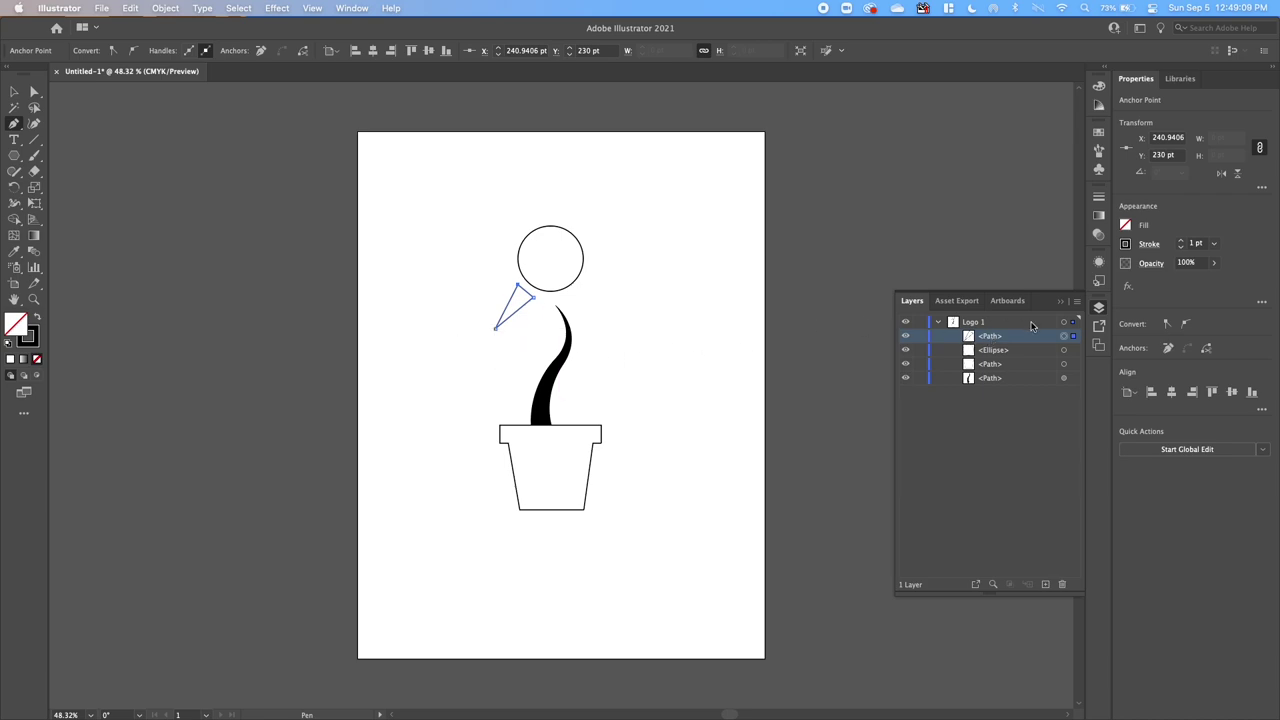
pyautogui.click(14, 91)
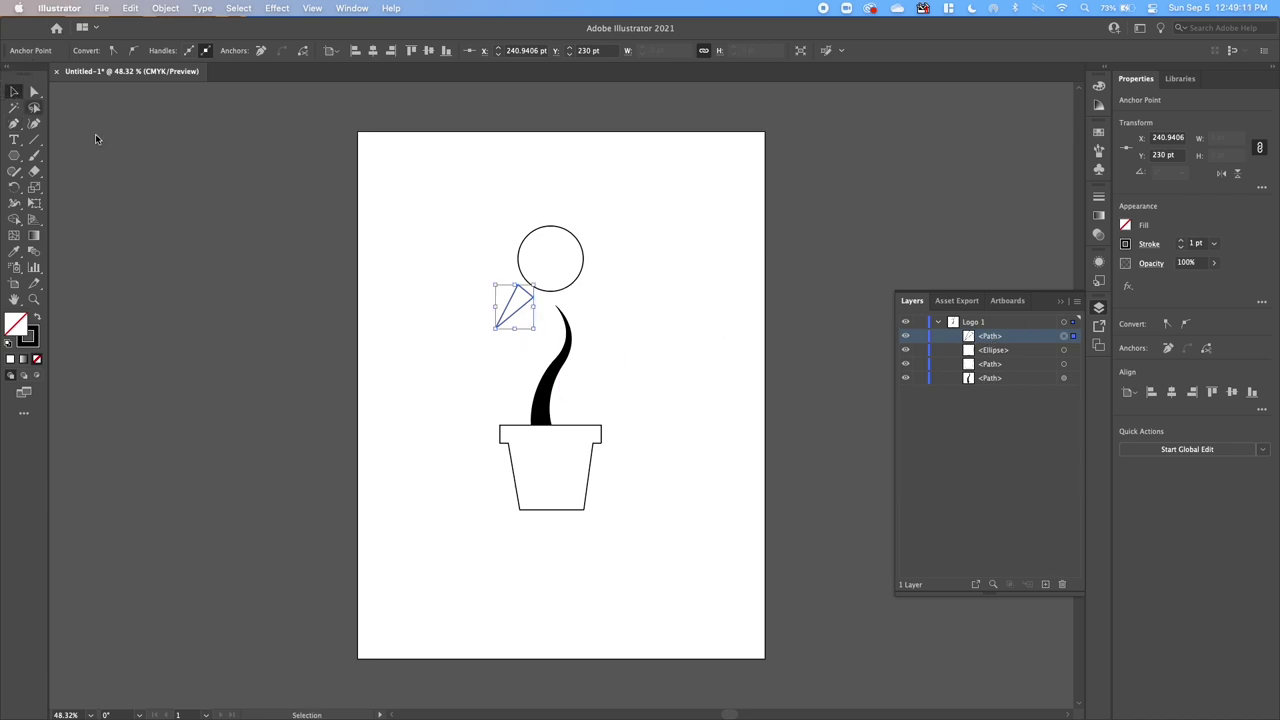
pyautogui.click(449, 281)
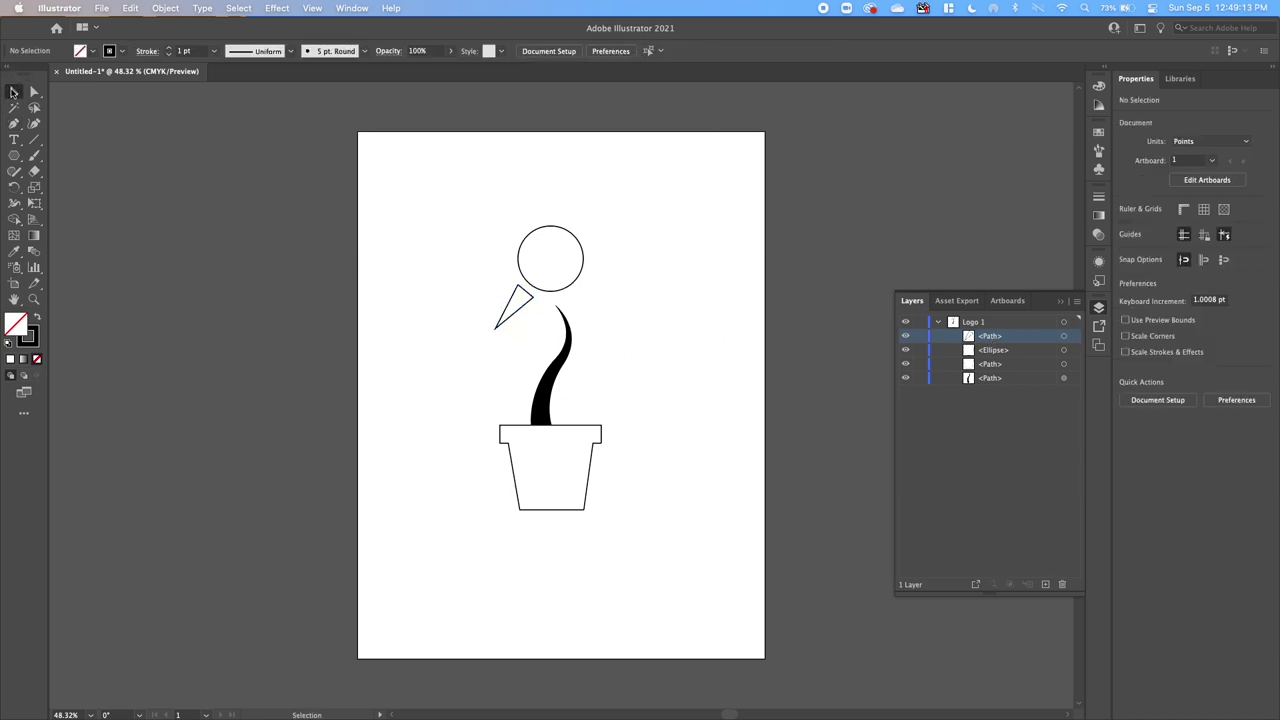
pyautogui.click(510, 300)
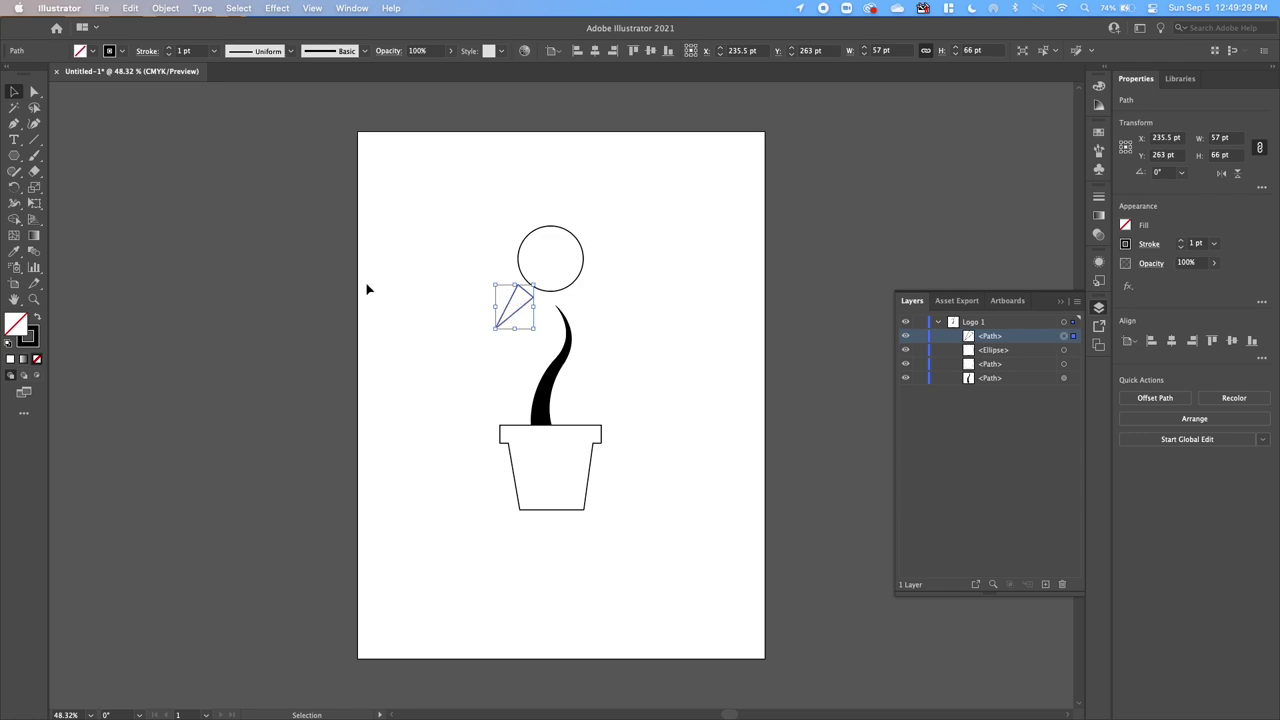
# Rotate a copy of the triangle by 360/7 (51.43°) around the circle's centre.
pyautogui.click(16, 189)
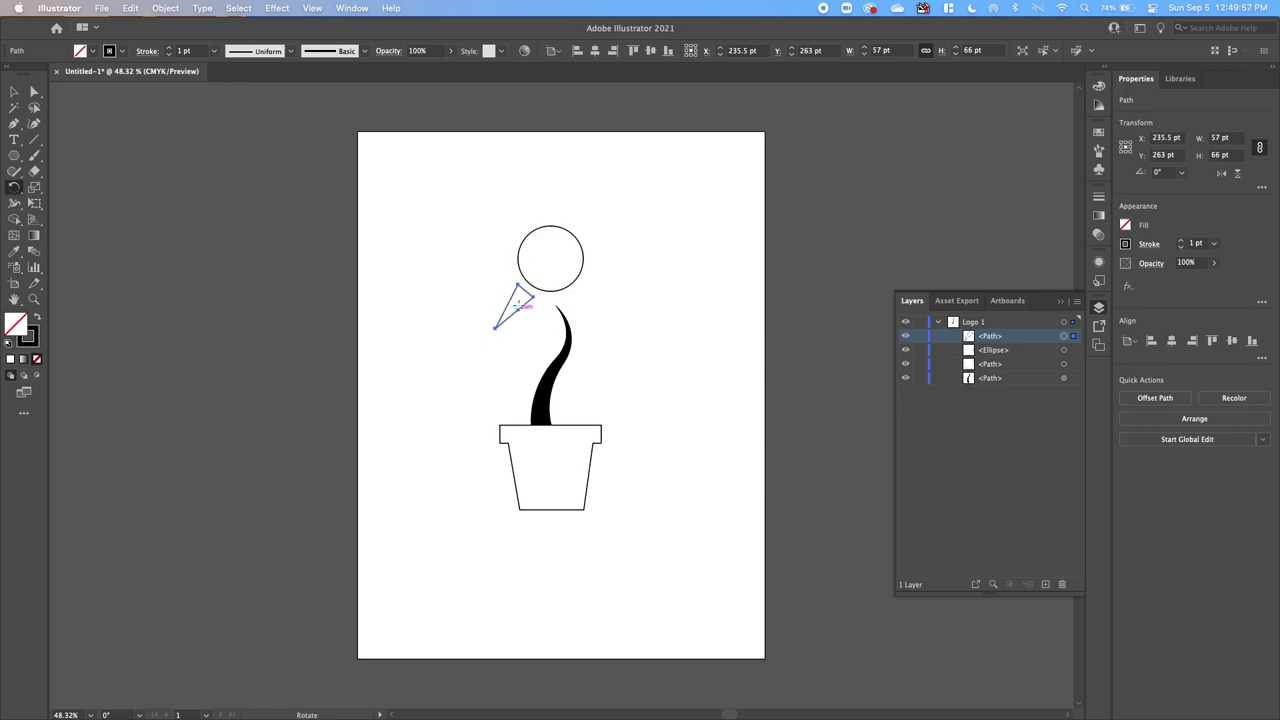
pyautogui.keyDown('alt'); pyautogui.click(549, 258); pyautogui.keyUp('alt')
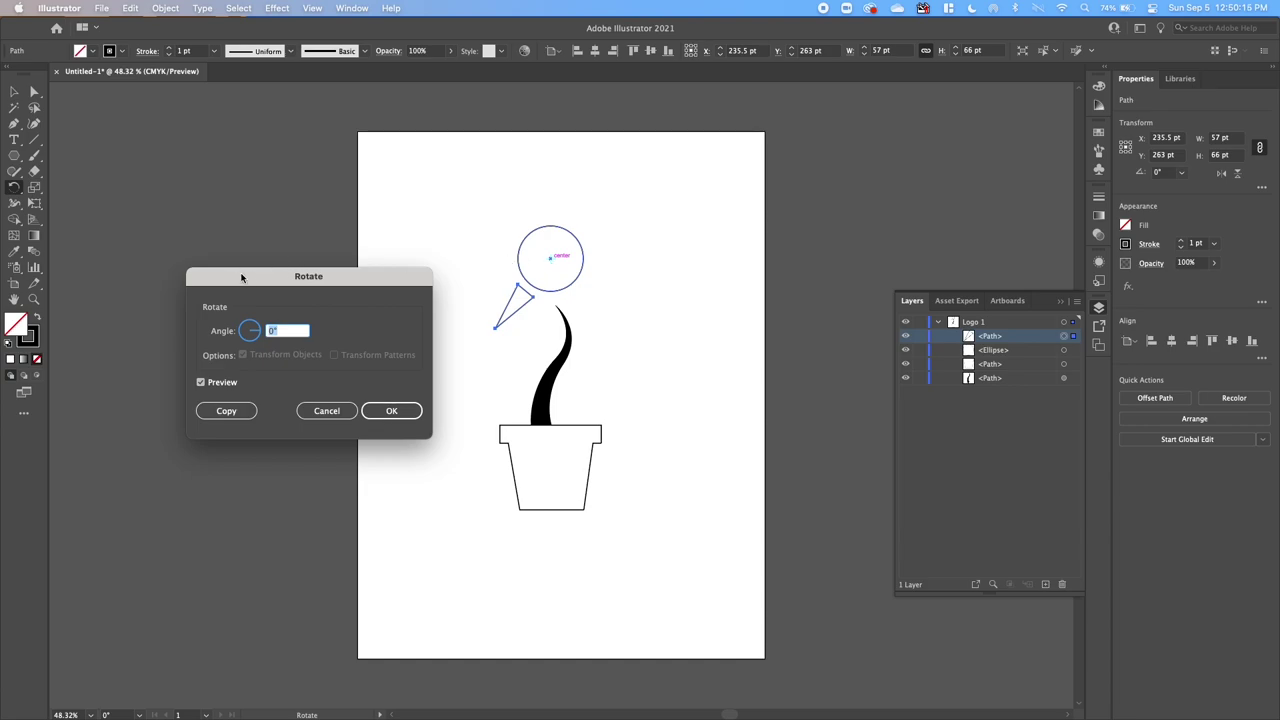
pyautogui.moveTo(279, 281); pyautogui.dragTo(235, 272)
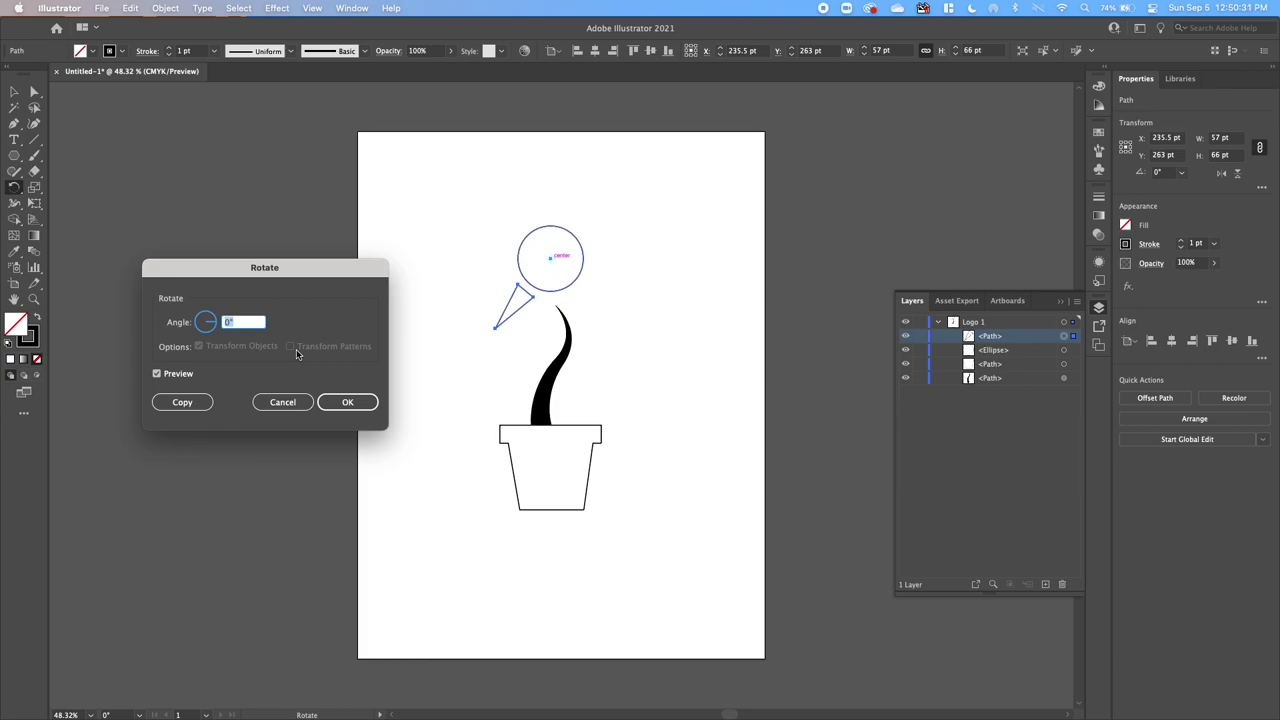
pyautogui.write('360/7')
pyautogui.click(178, 375)
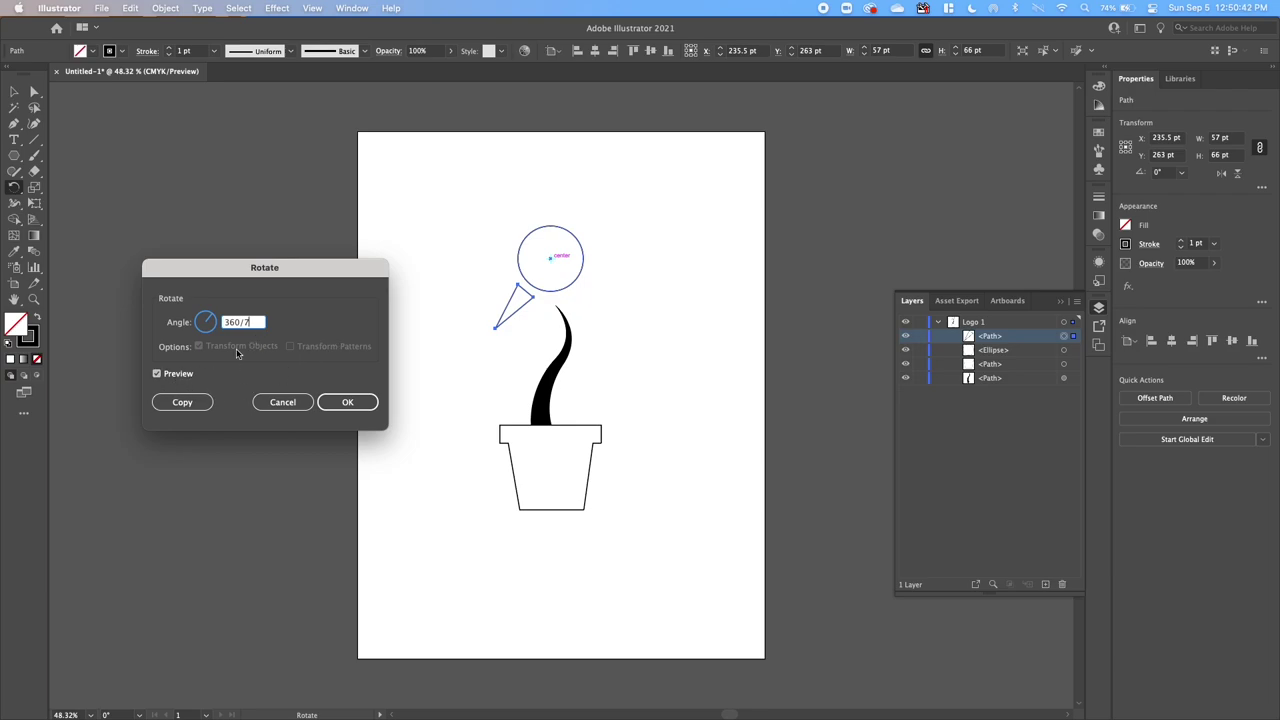
pyautogui.click(157, 374)
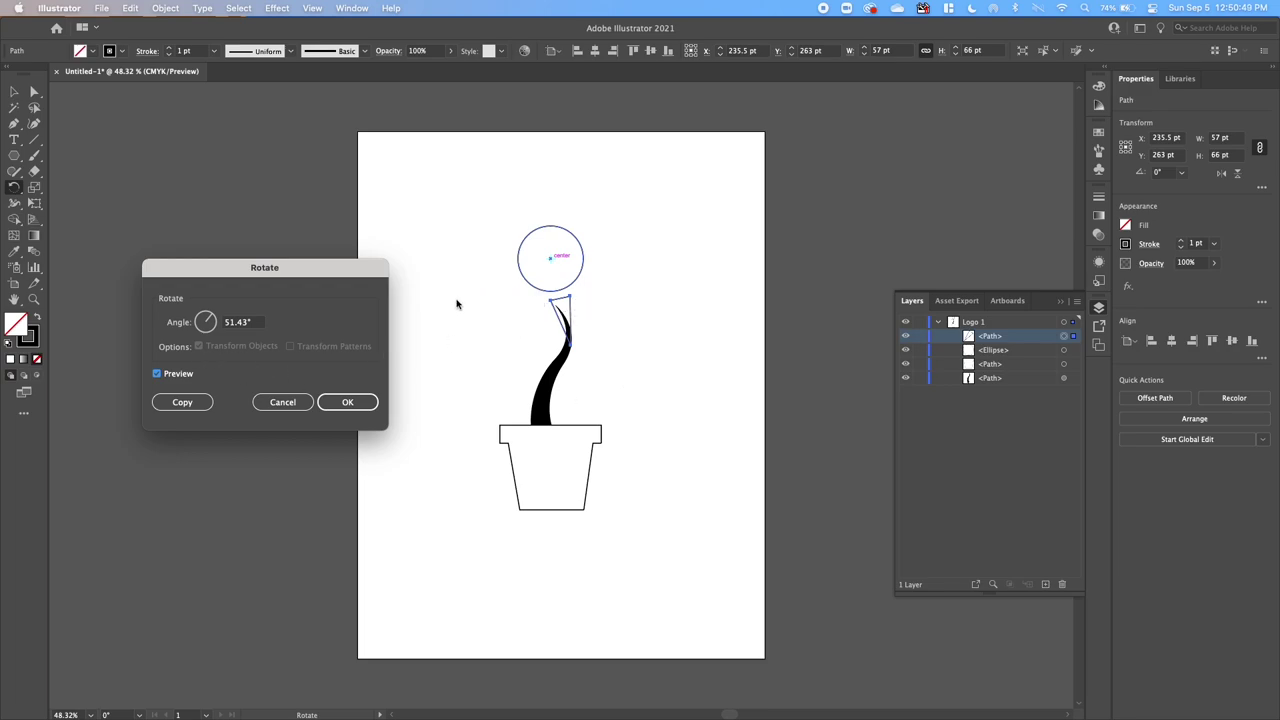
pyautogui.click(175, 376)
pyautogui.click(176, 376)
pyautogui.click(176, 376)
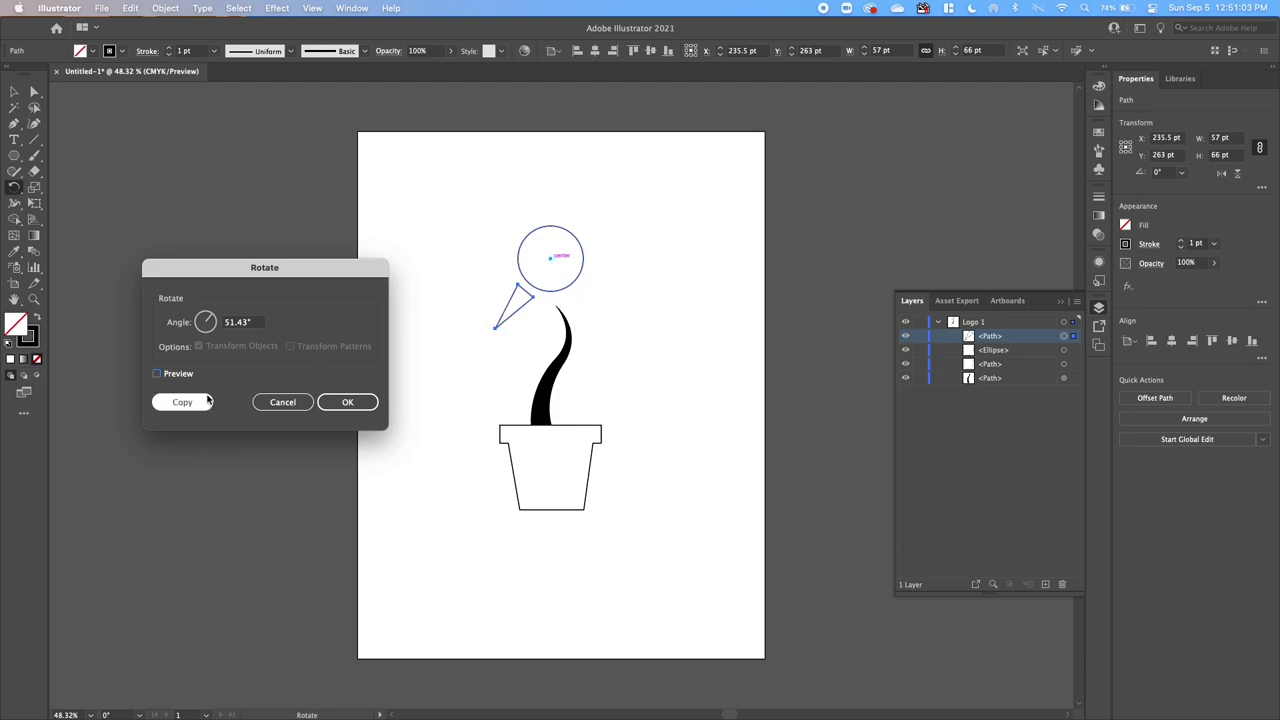
pyautogui.click(172, 373)
pyautogui.click(184, 403)
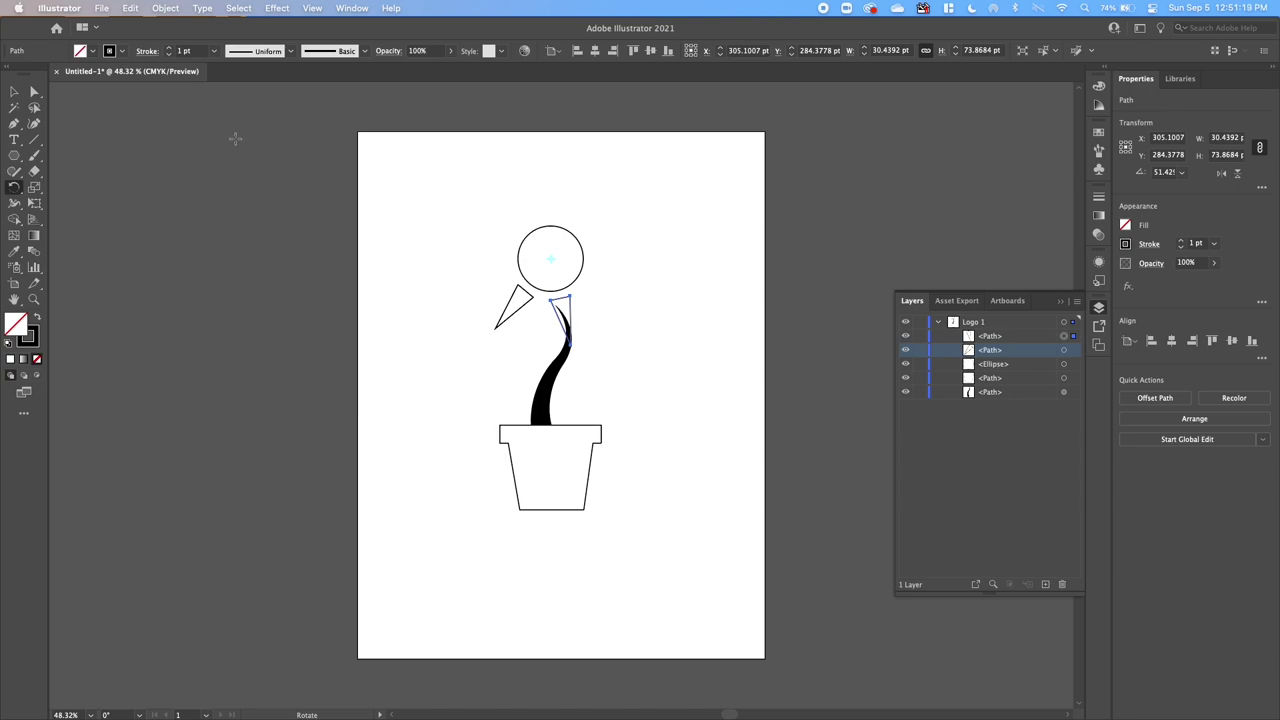
# Repeat the rotated copy with Transform Again and Cmd+D until seven triangles ring the circle.
pyautogui.click(170, 9)
pyautogui.moveTo(200, 27)
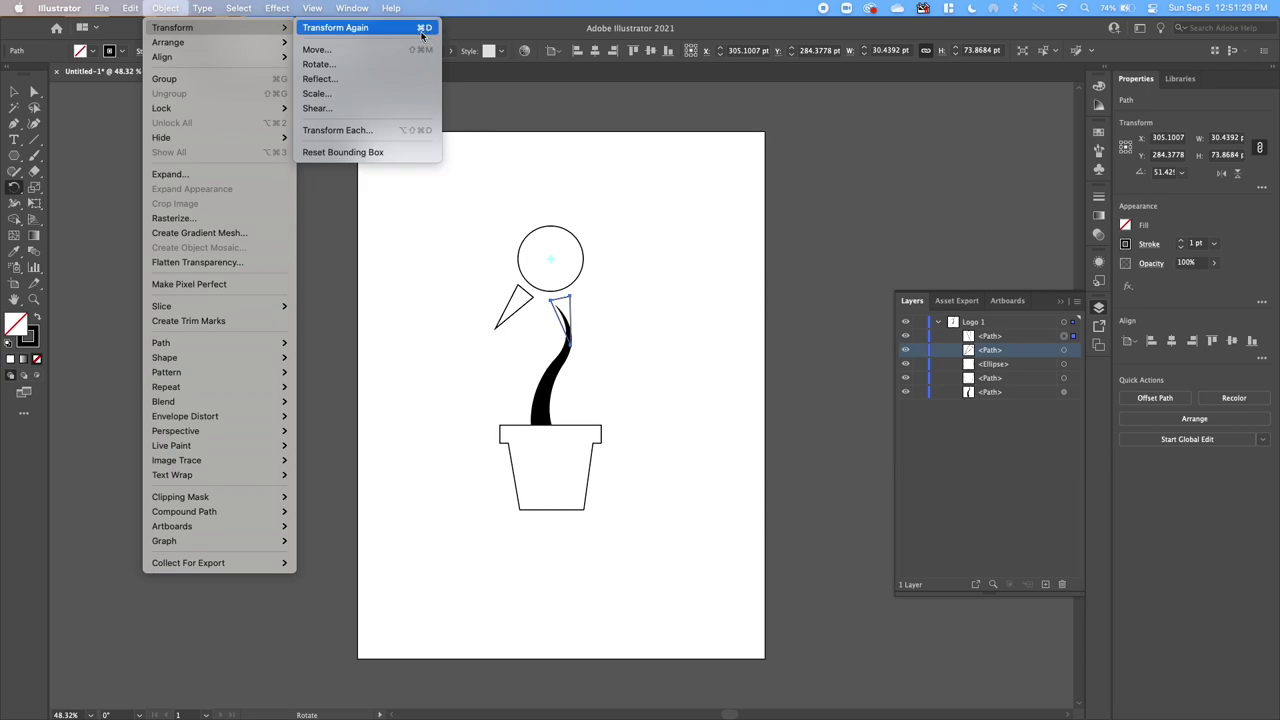
pyautogui.click(338, 28)
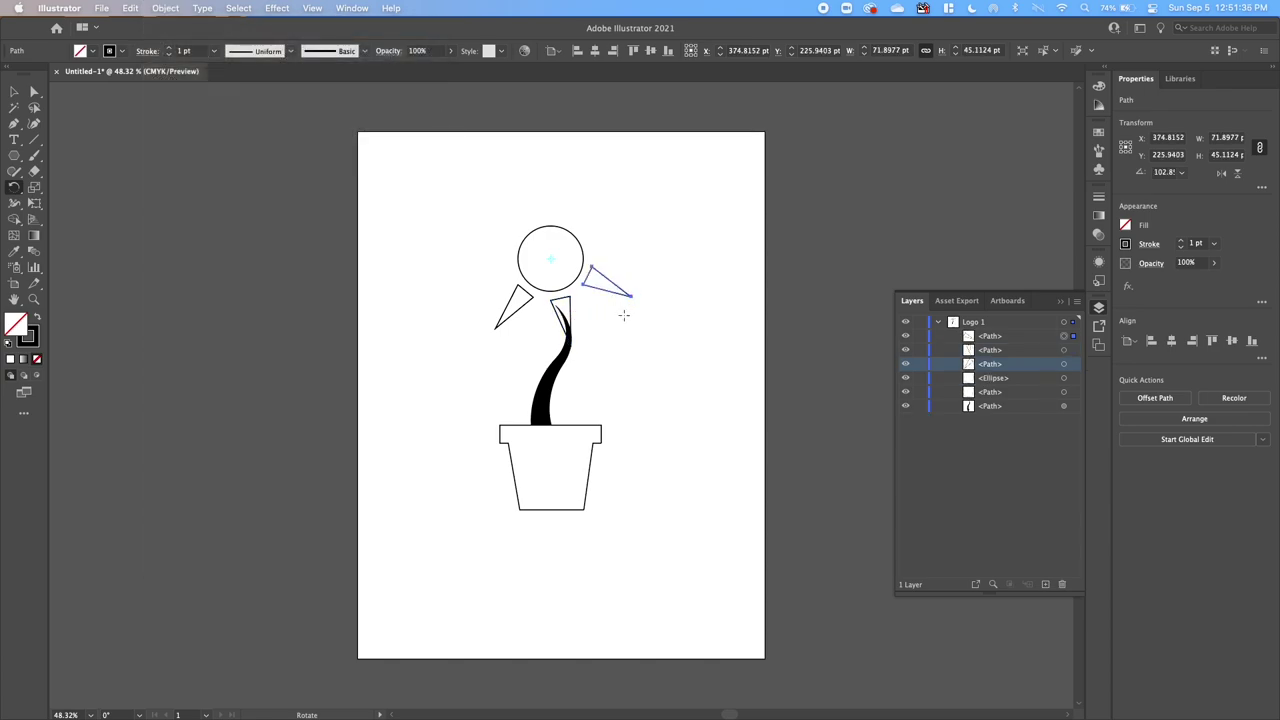
pyautogui.press('v')
pyautogui.press('super+d')
pyautogui.press('super+d')
pyautogui.press('super+d')
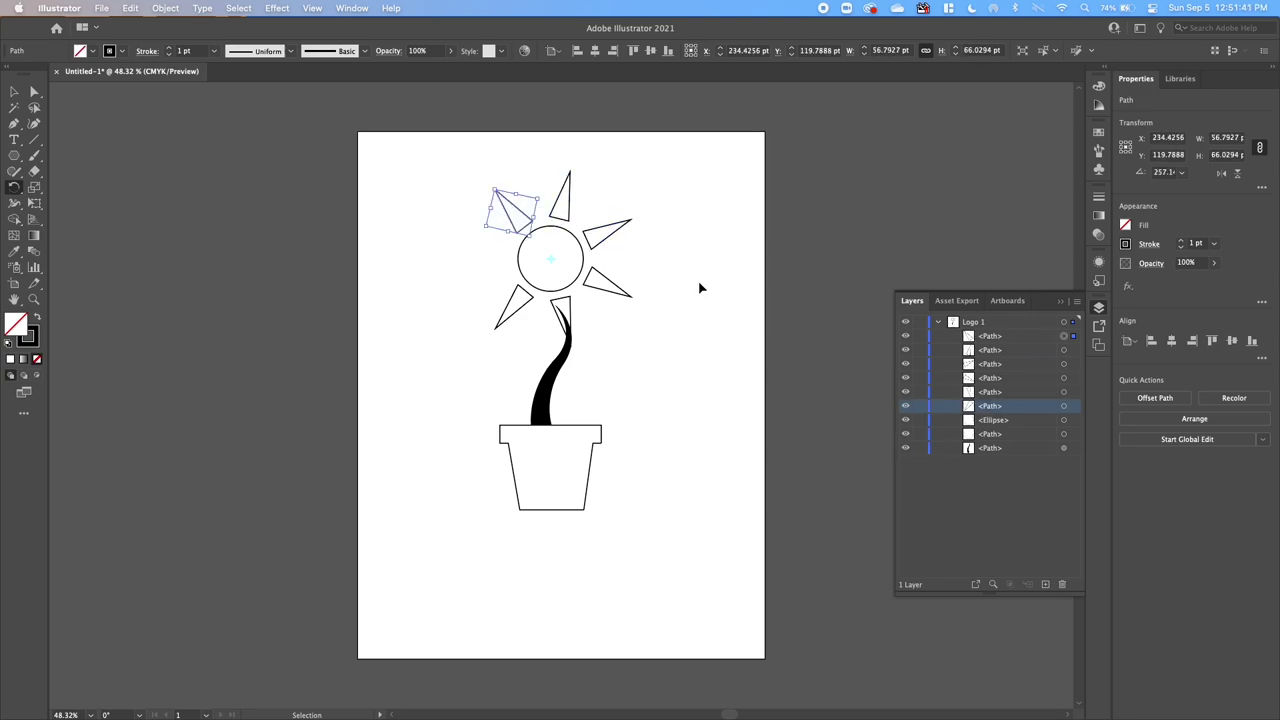
pyautogui.press('super+d')
pyautogui.press('r')
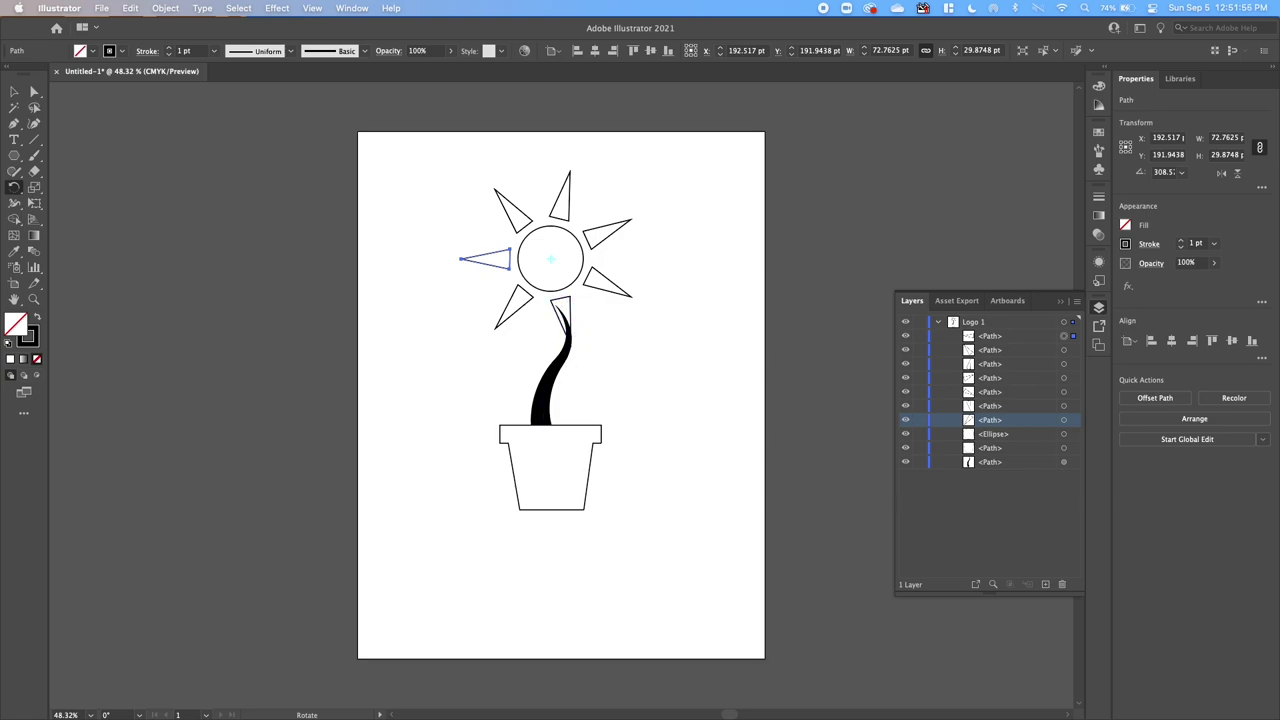
pyautogui.click(14, 91)
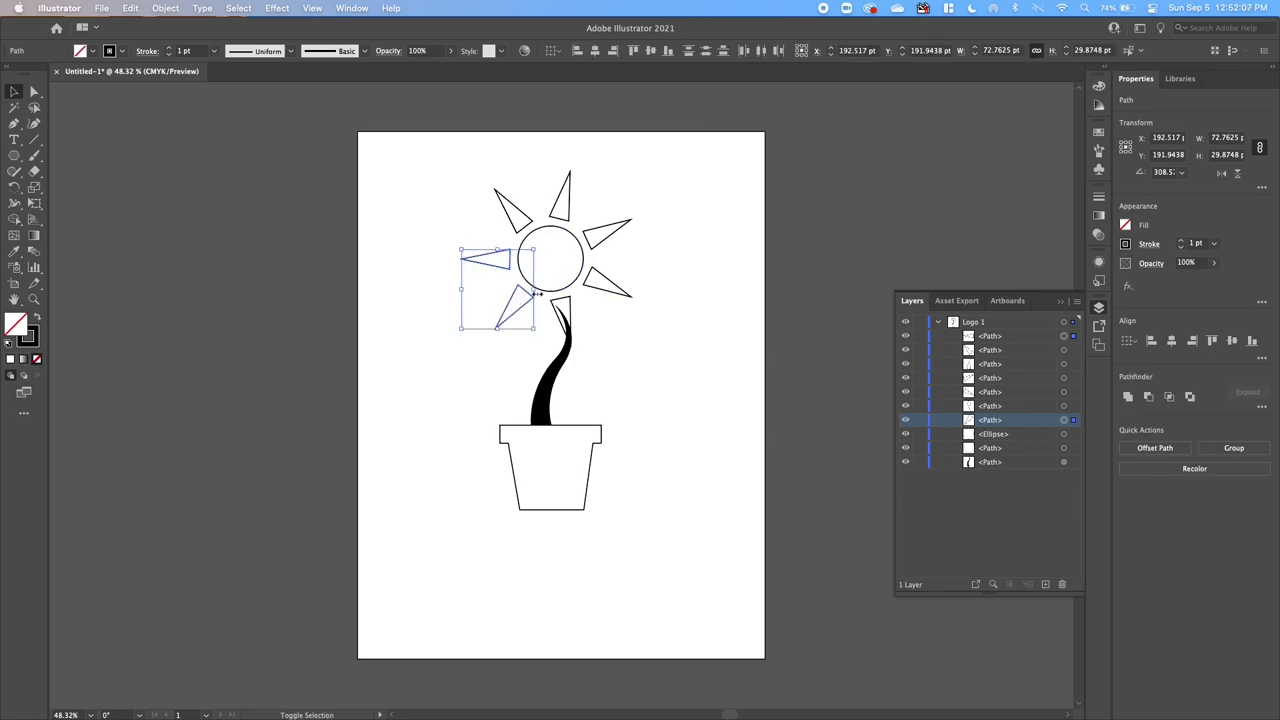
# Select the circle and all seven triangles and group them.
pyautogui.keyDown('shift'); pyautogui.click(566, 300); pyautogui.keyUp('shift')
pyautogui.keyDown('shift'); pyautogui.click(580, 278); pyautogui.keyUp('shift')
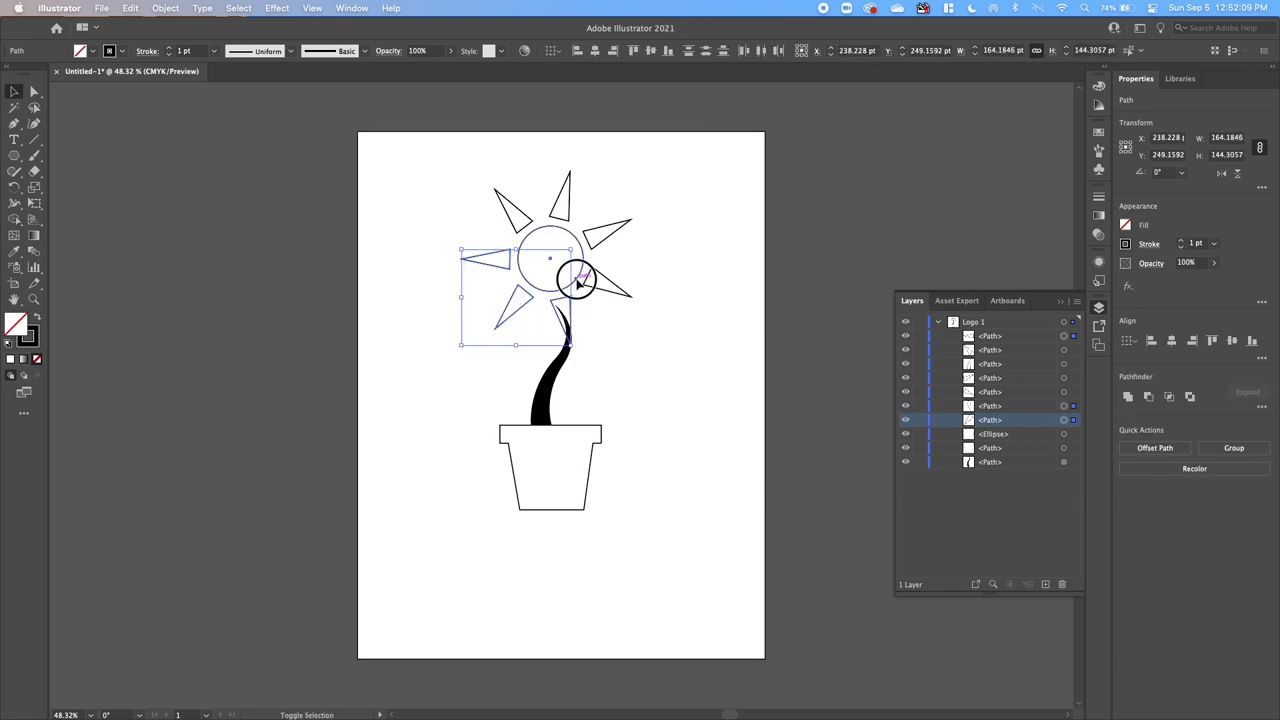
pyautogui.keyDown('shift'); pyautogui.click(593, 247); pyautogui.keyUp('shift')
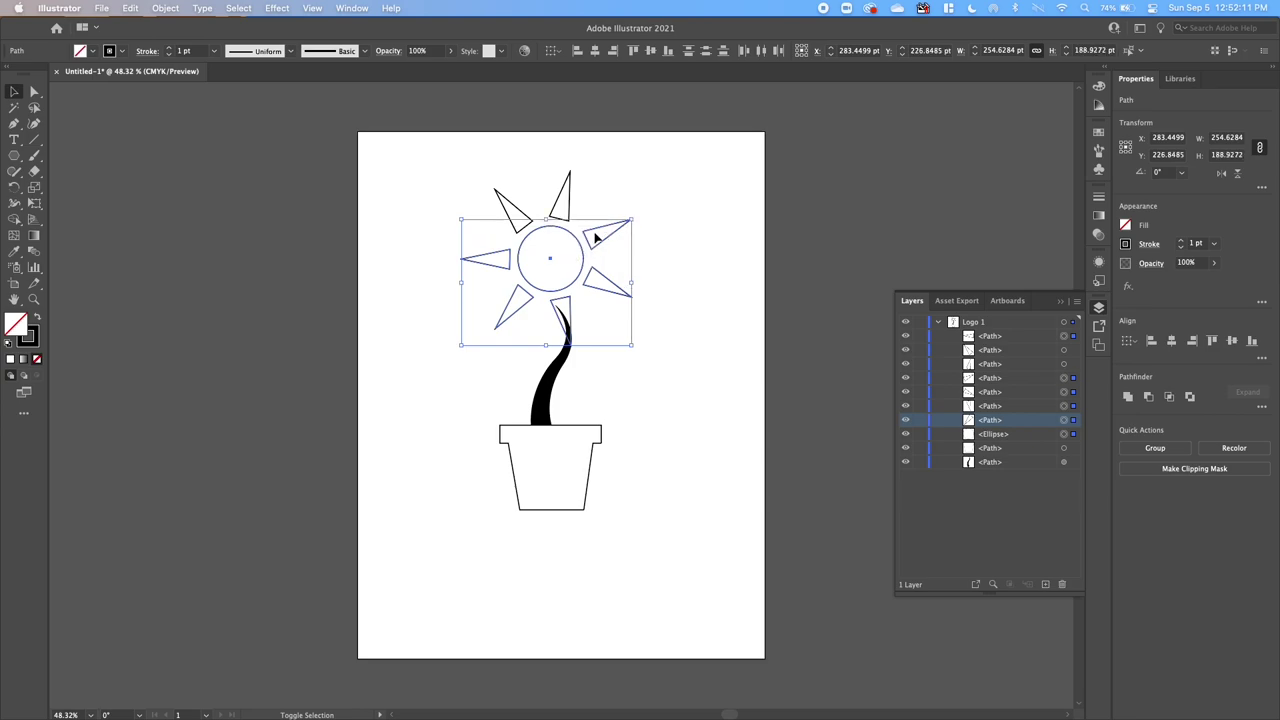
pyautogui.keyDown('shift'); pyautogui.click(568, 202); pyautogui.keyUp('shift')
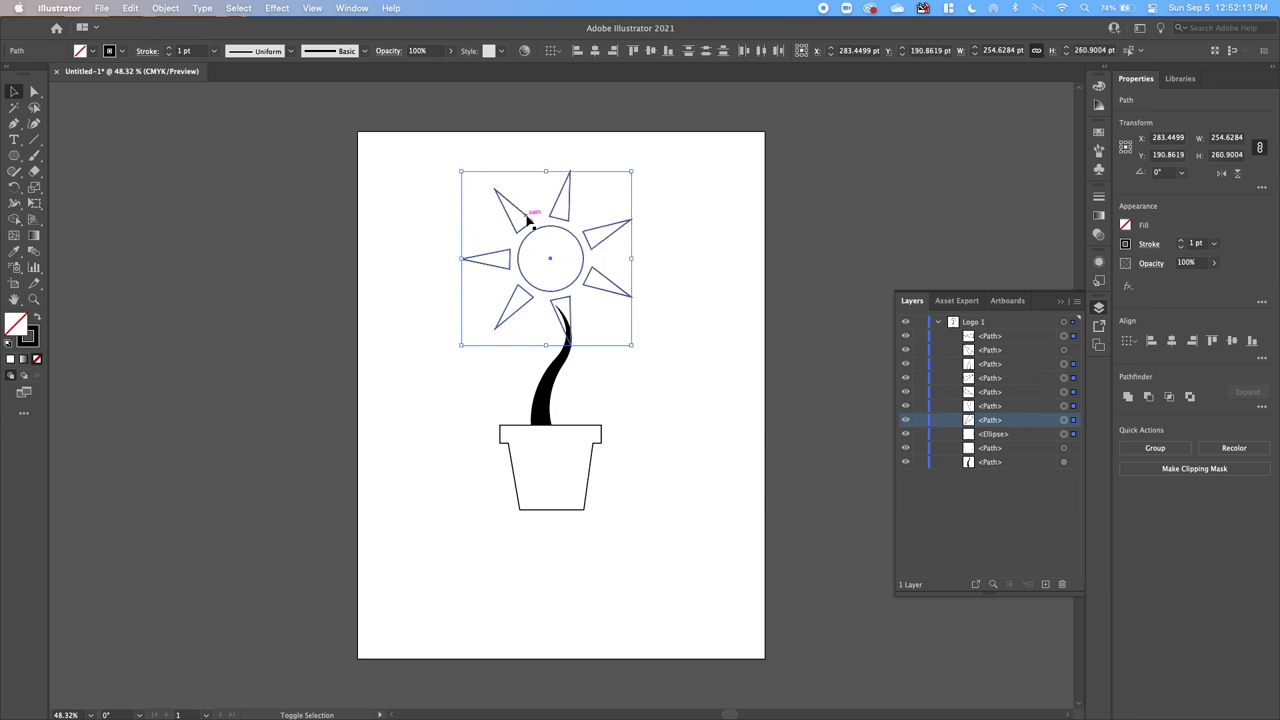
pyautogui.keyDown('shift'); pyautogui.click(530, 214); pyautogui.keyUp('shift')
pyautogui.click(180, 10)
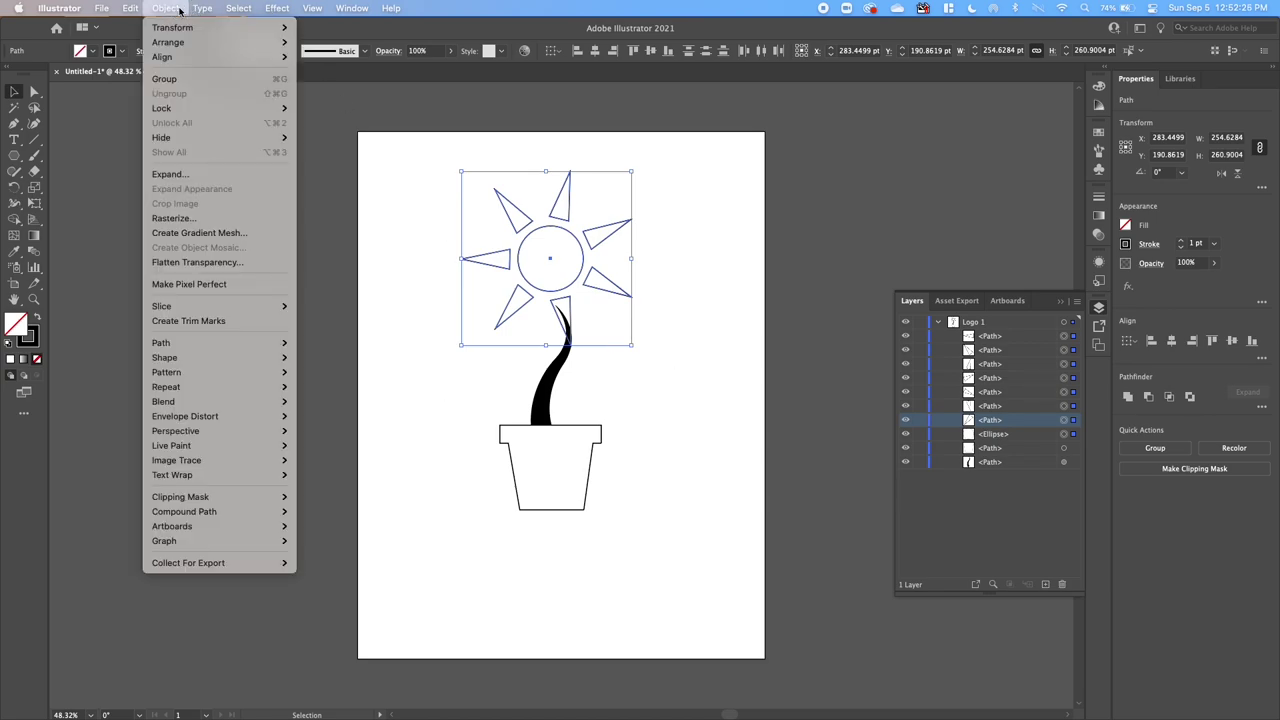
pyautogui.click(178, 79)
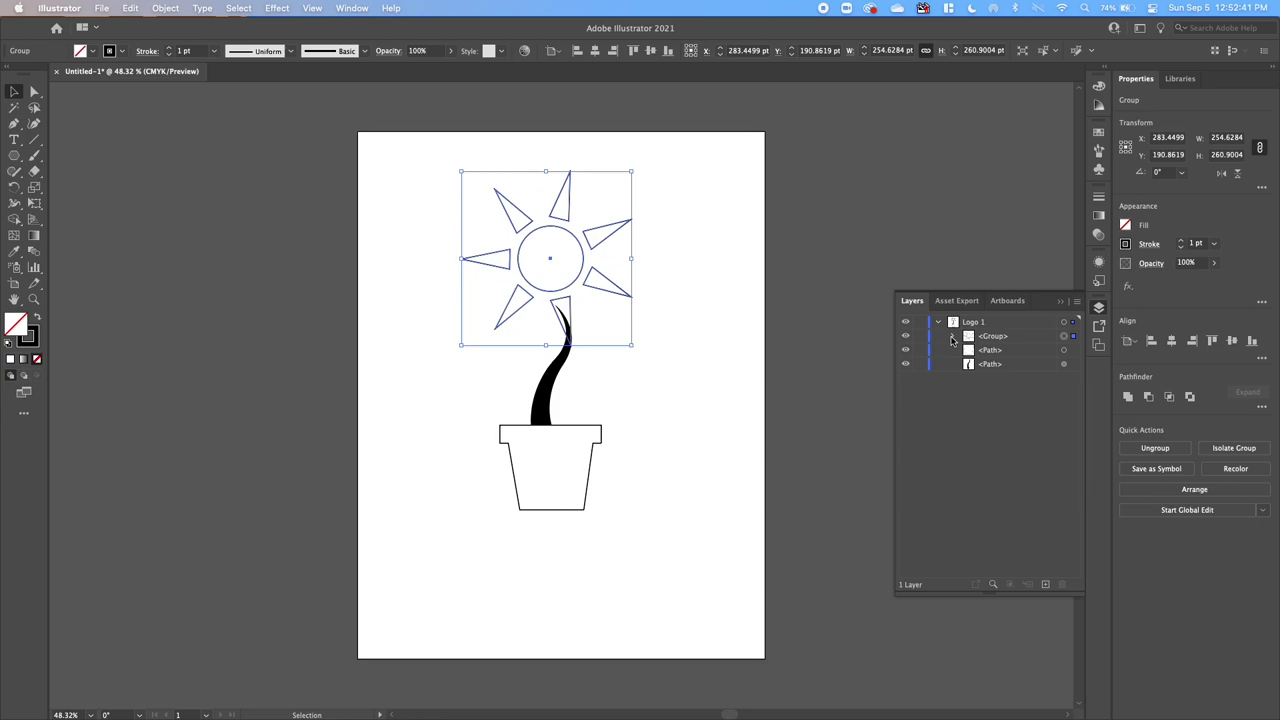
# Check the new group's contents in the Layers panel and select the whole sun group.
pyautogui.click(952, 336)
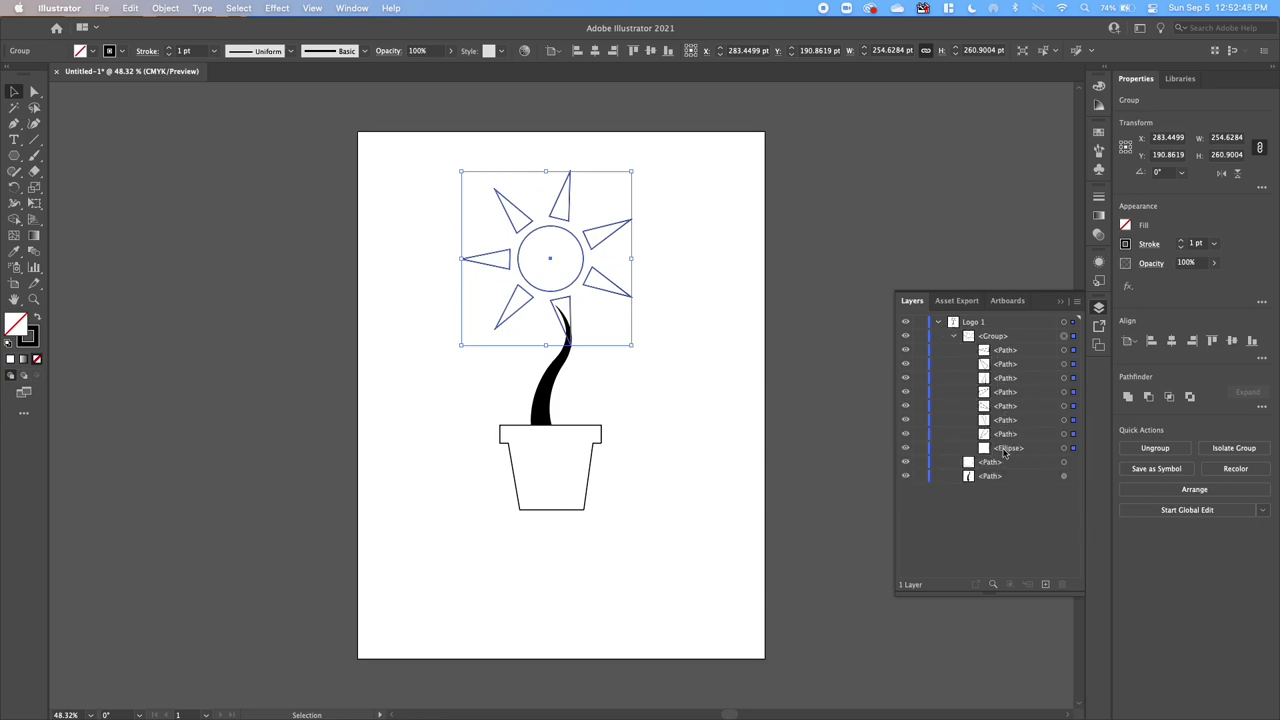
pyautogui.click(952, 337)
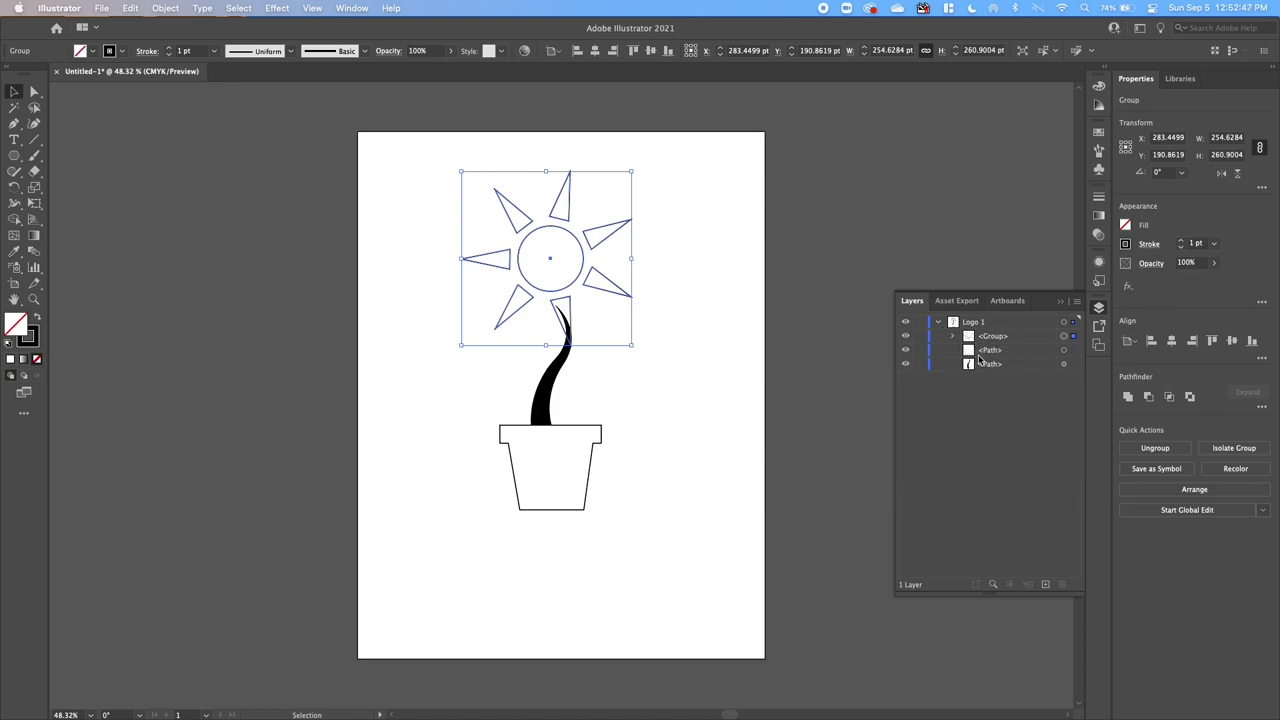
pyautogui.click(978, 352)
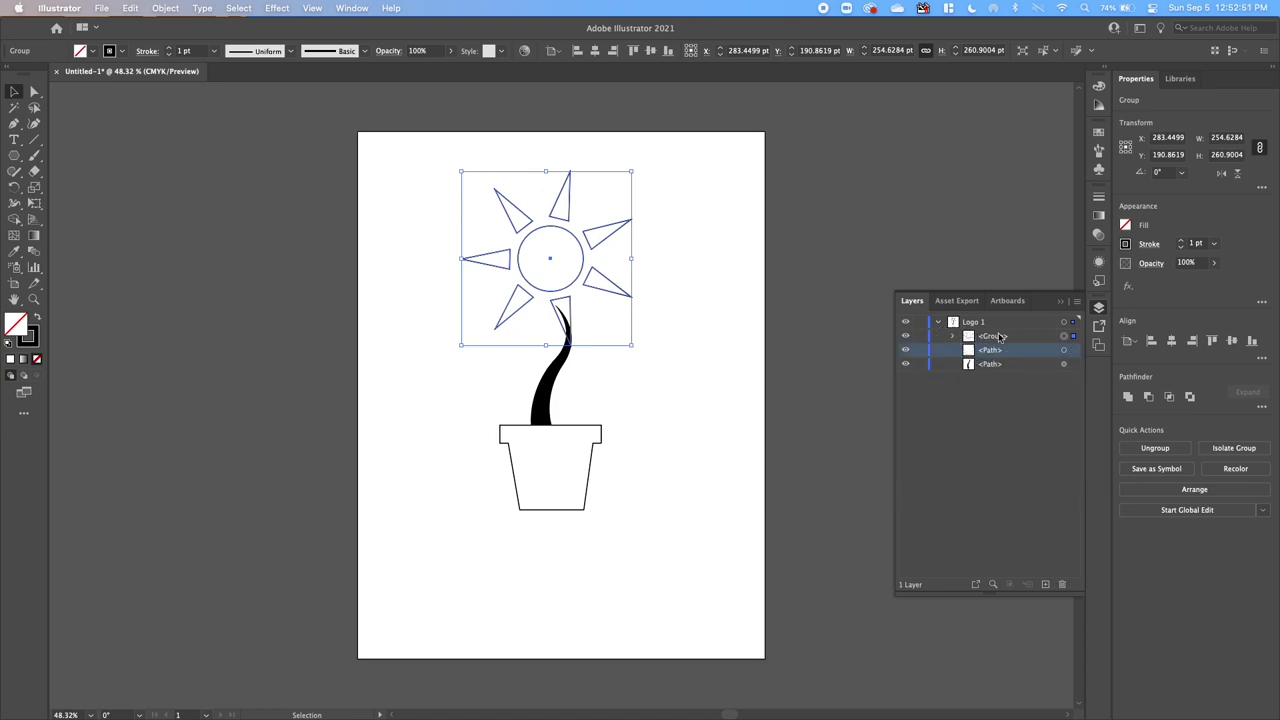
pyautogui.click(1001, 337)
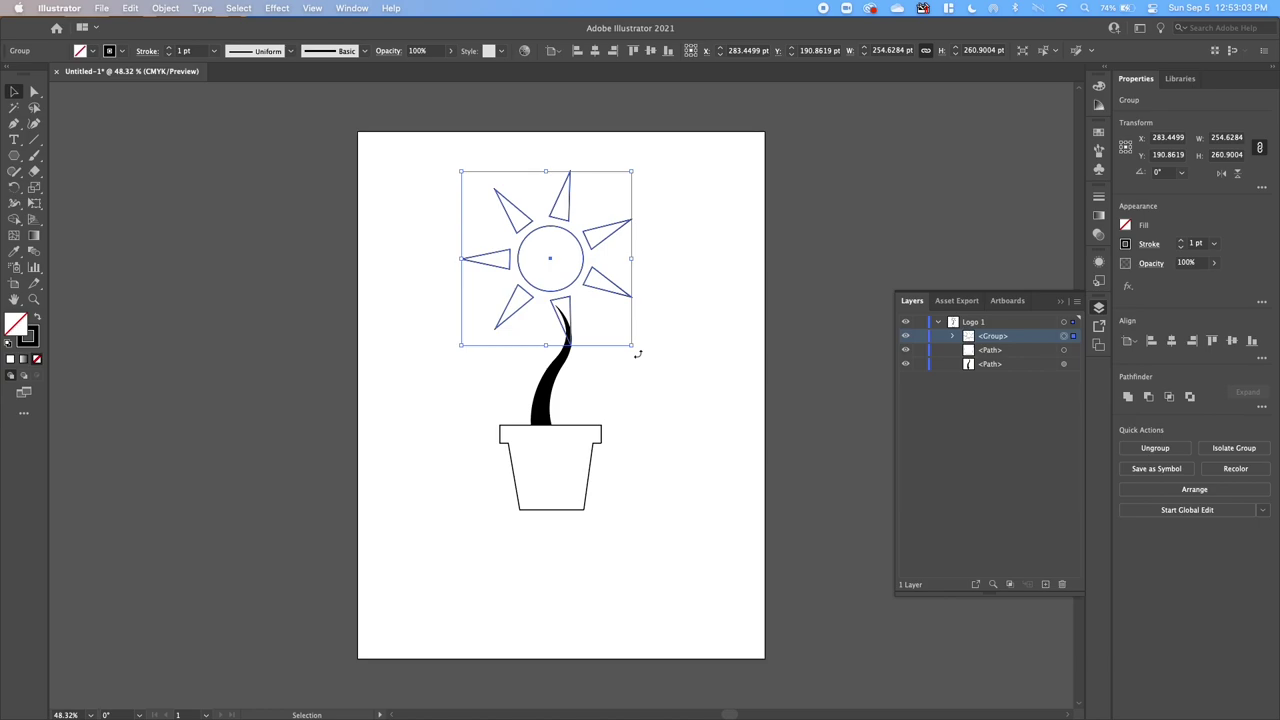
# Rotate the flower head about 16.8° so one ray points straight up, then deselect.
pyautogui.moveTo(637, 354)
pyautogui.mouseDown()
pyautogui.moveTo(670, 328)
pyautogui.moveTo(645, 336)
pyautogui.mouseUp()
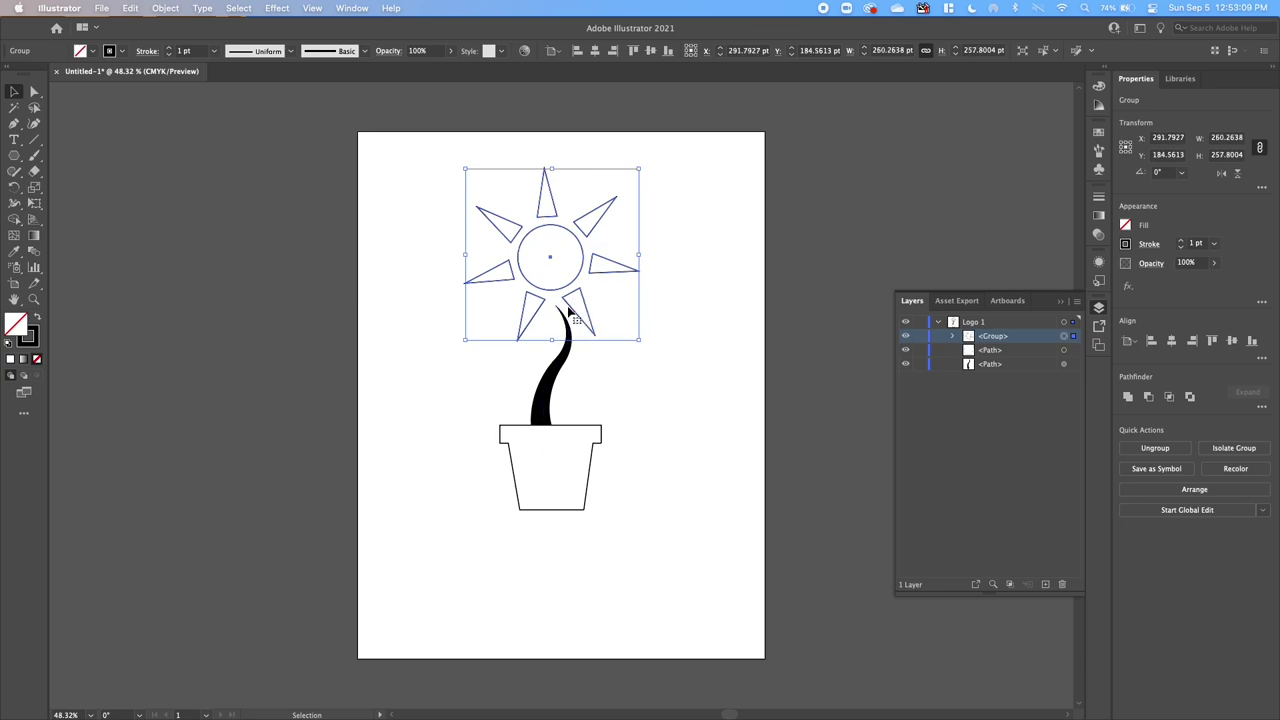
pyautogui.click(684, 415)
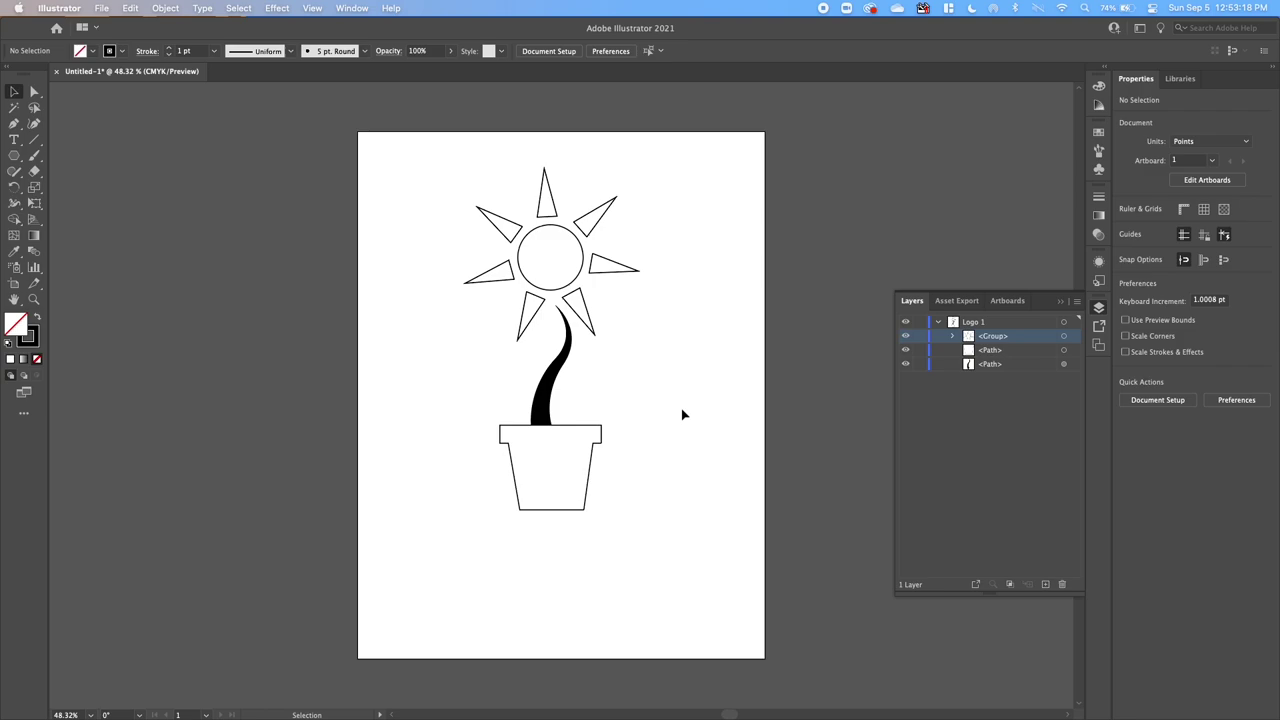
# Create an area text box right of the stem reading SUNSHINE / FLOWERS on two lines, then select all its text.
pyautogui.click(15, 141)
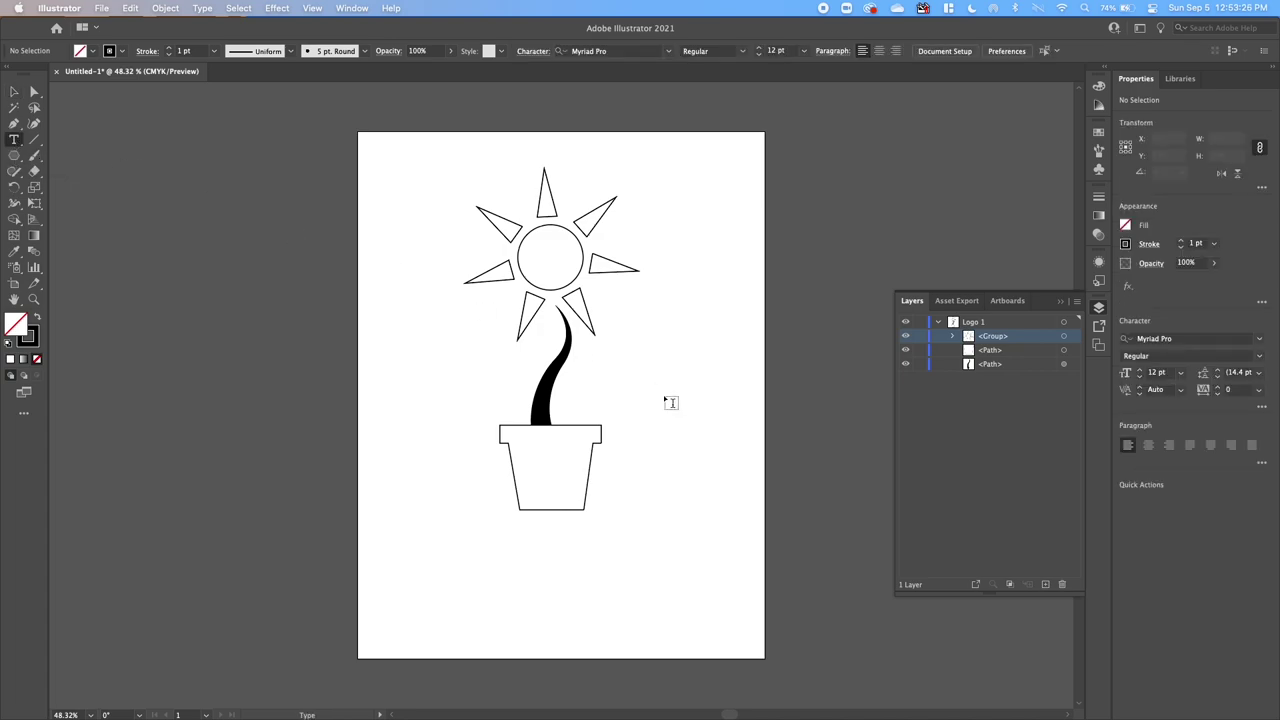
pyautogui.moveTo(586, 349); pyautogui.dragTo(723, 407)
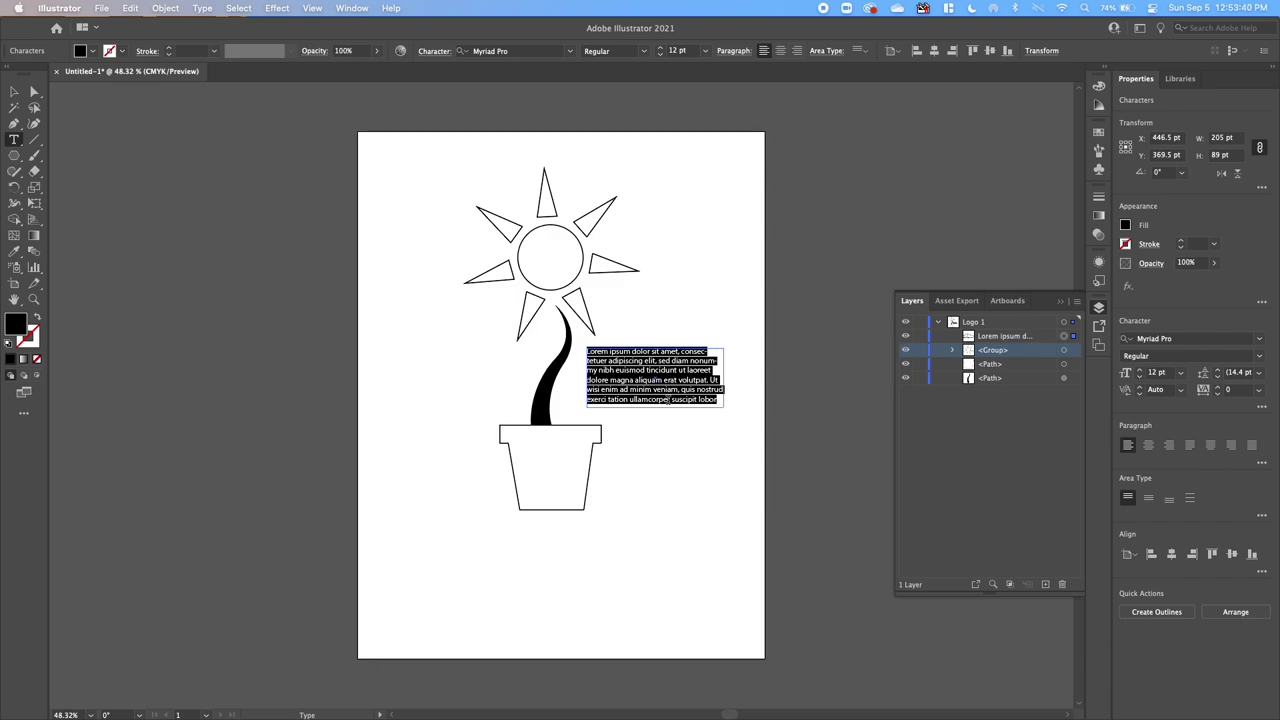
pyautogui.press('BackSpace')
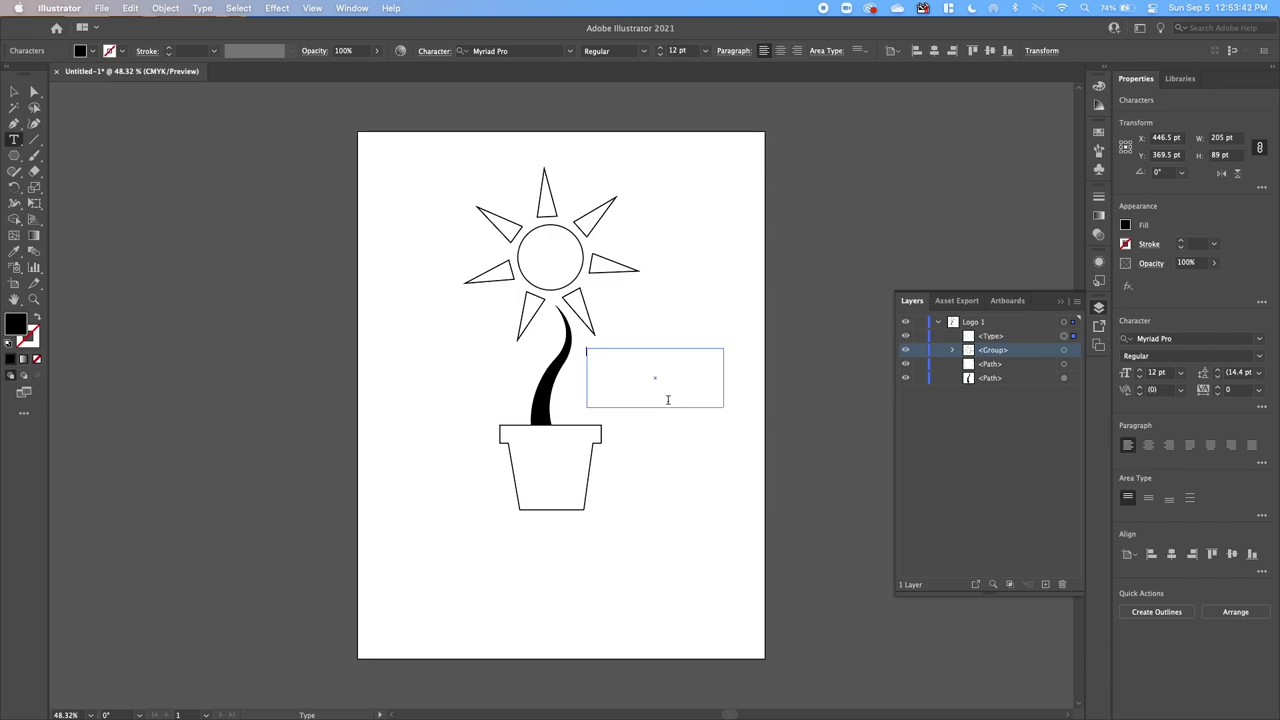
pyautogui.write('SUNSHINE')
pyautogui.press('Return')
pyautogui.write('FLOW')
pyautogui.doubleClick(603, 360)
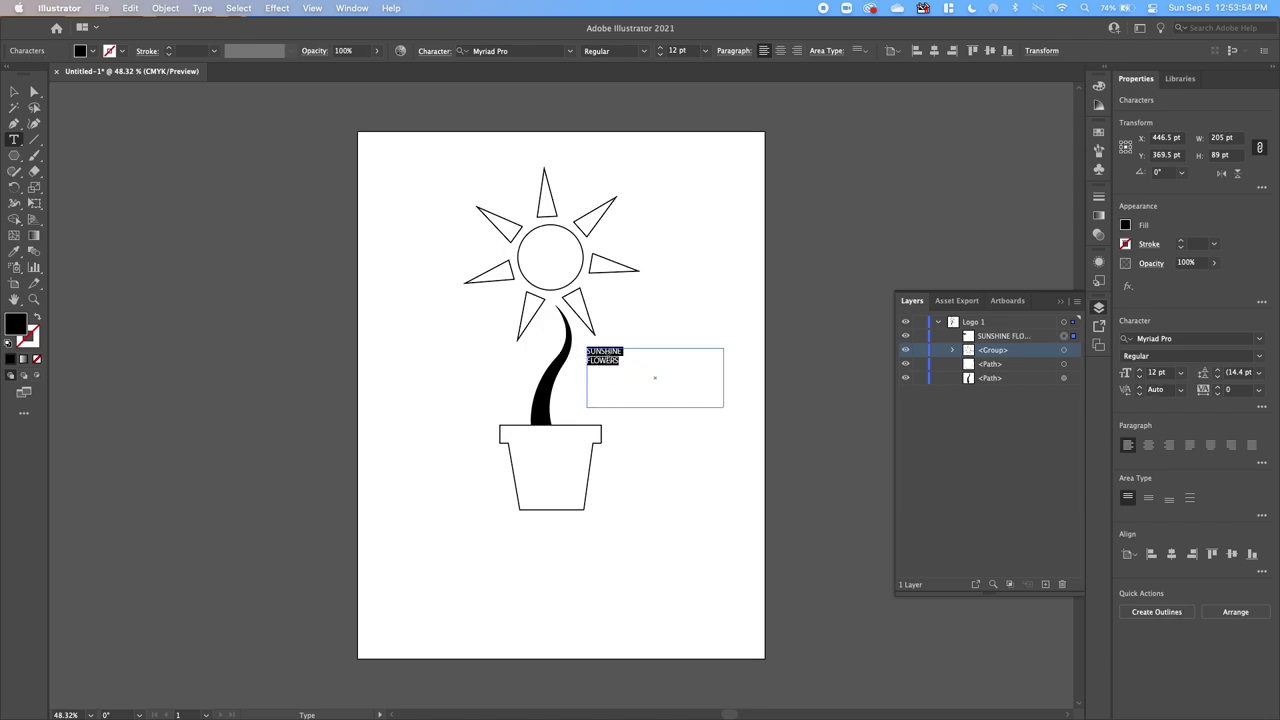
pyautogui.click(630, 367)
pyautogui.press('super+a')
# Set the SUNSHINE FLOWERS text to Arial Regular at 36 pt.
pyautogui.click(1258, 340)
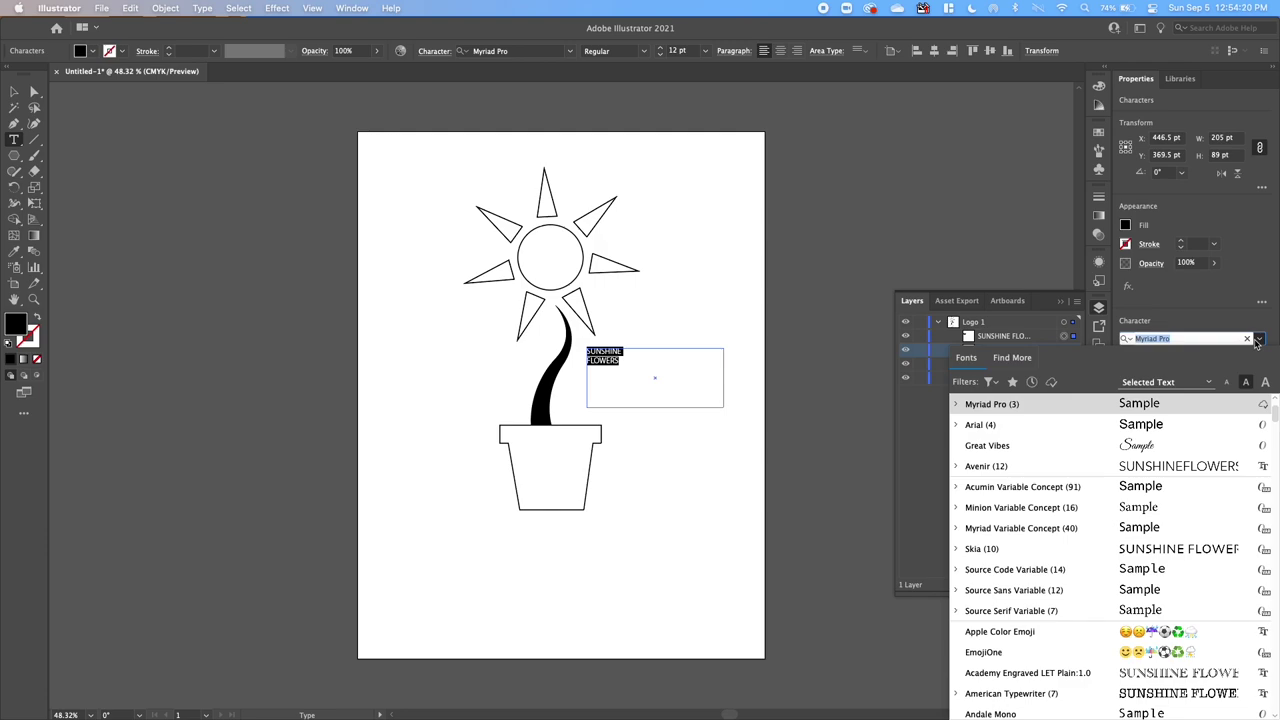
pyautogui.click(977, 425)
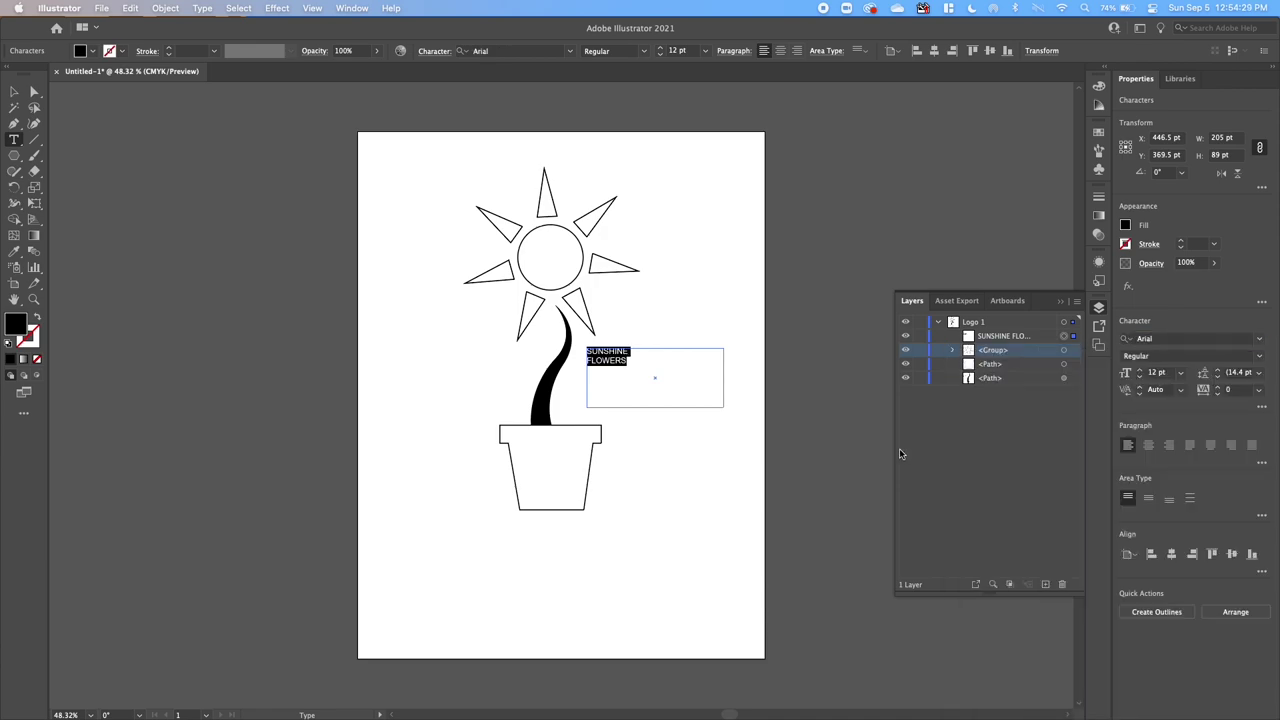
pyautogui.click(1181, 375)
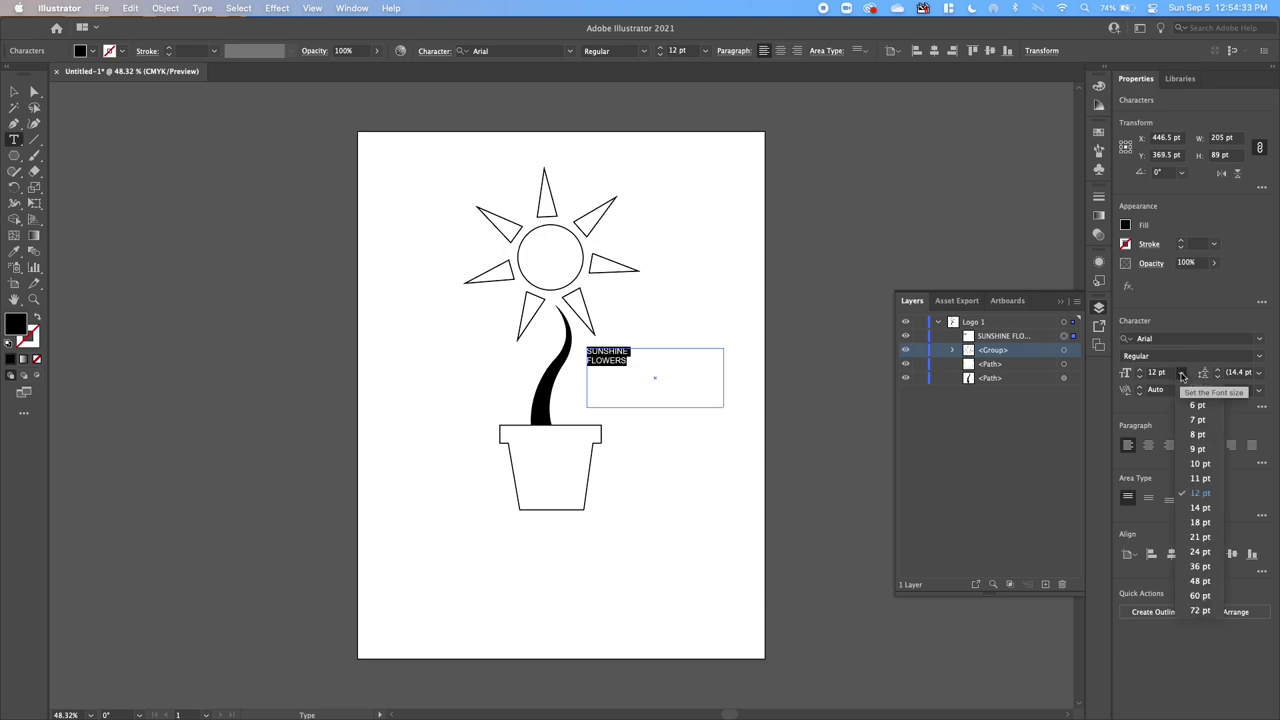
pyautogui.click(1200, 567)
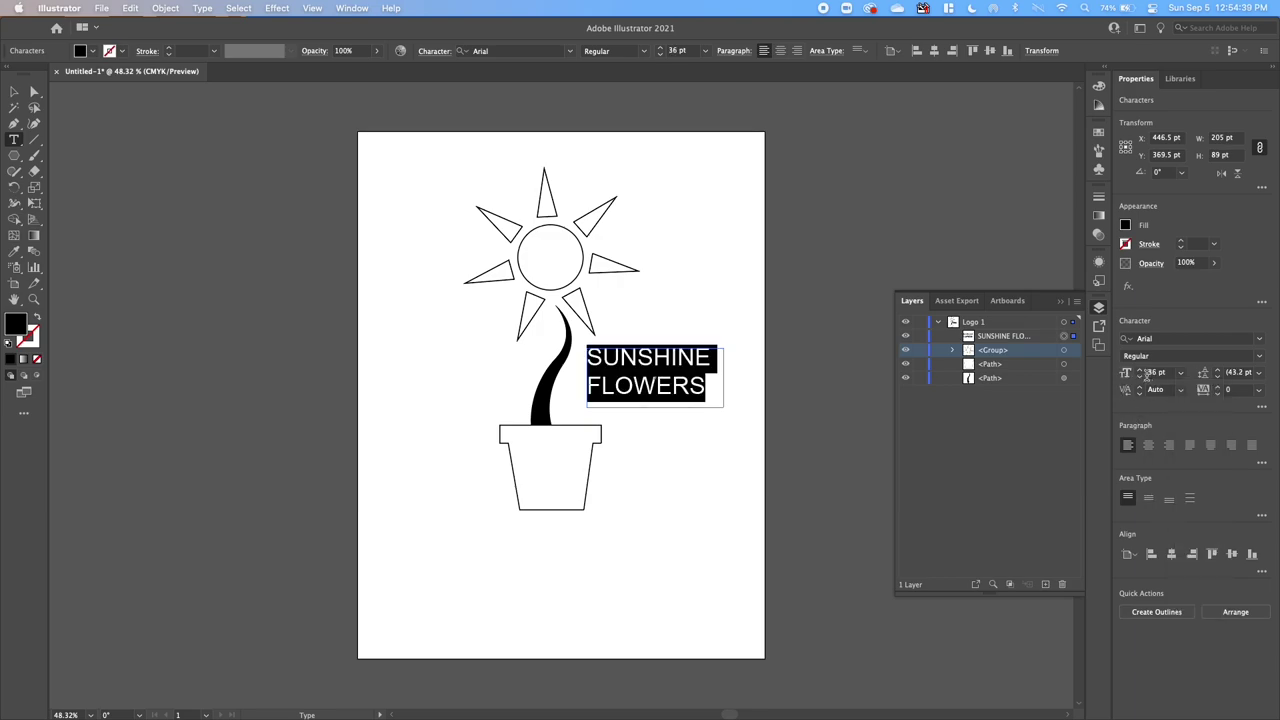
# Make the word SUNSHINE Arial Bold.
pyautogui.doubleClick(668, 358)
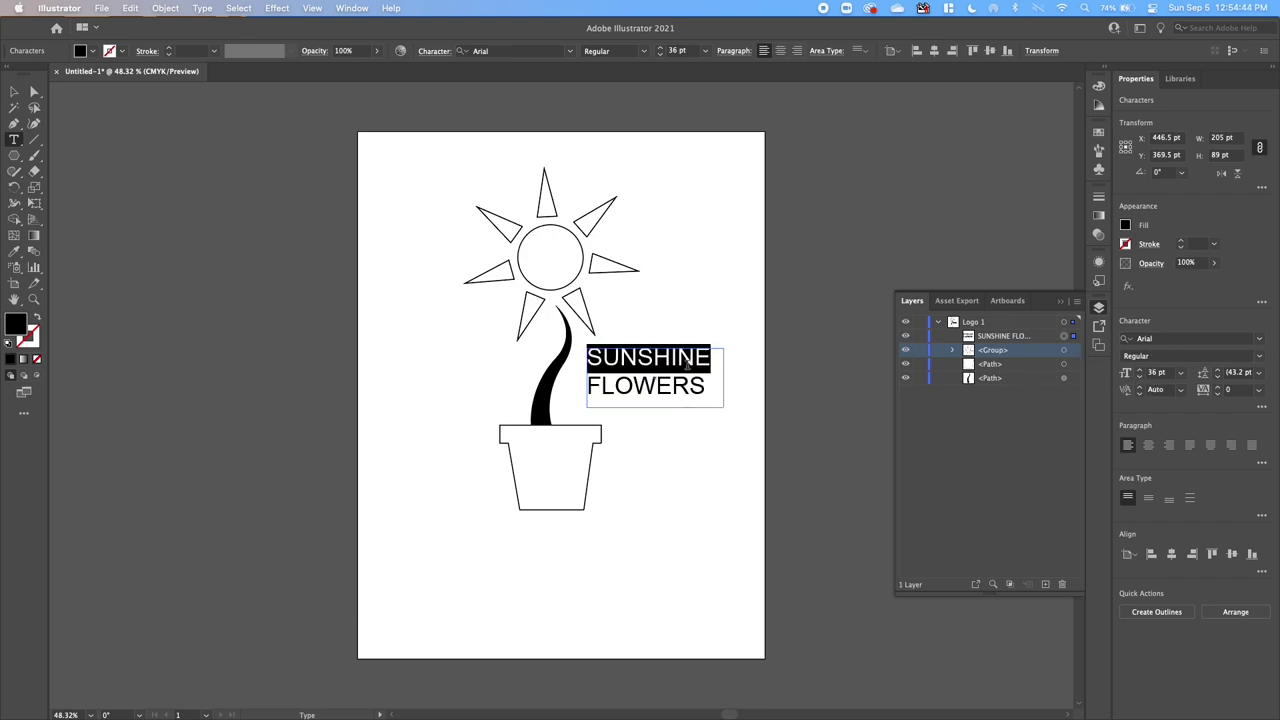
pyautogui.click(645, 357)
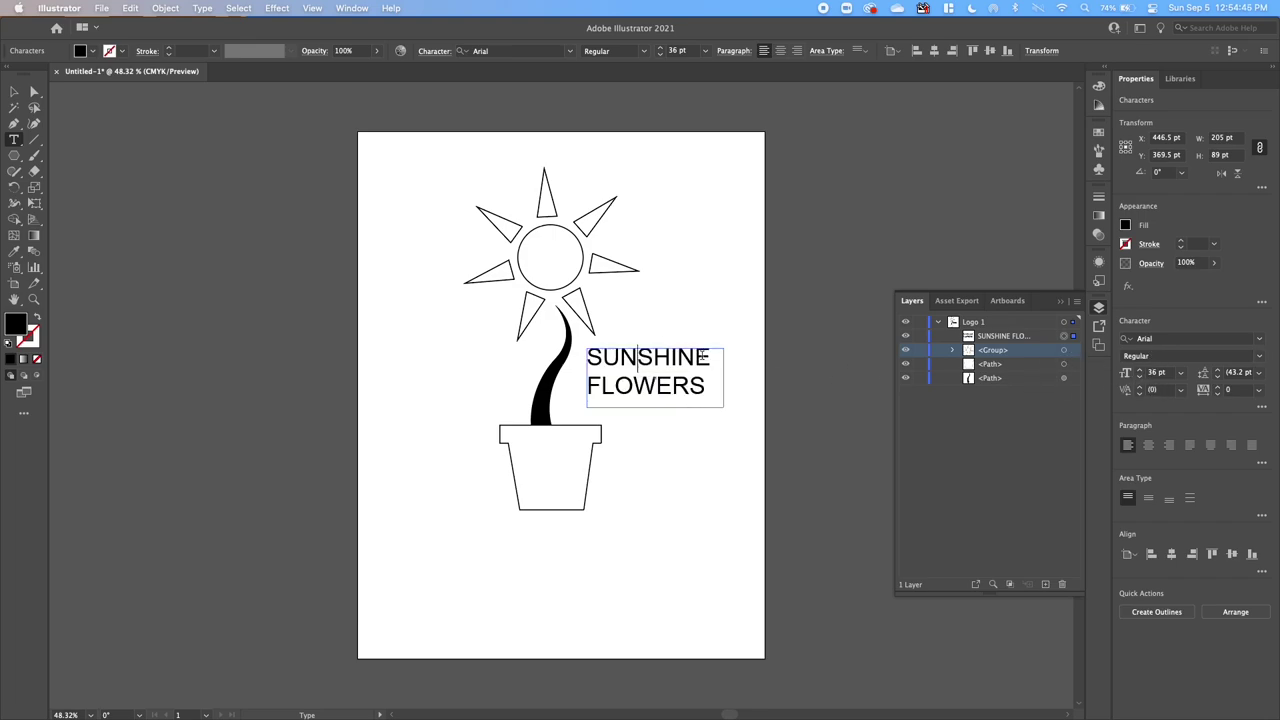
pyautogui.doubleClick(644, 357)
pyautogui.click(655, 364)
pyautogui.moveTo(713, 358); pyautogui.dragTo(587, 360)
pyautogui.click(652, 360)
pyautogui.doubleClick(631, 357)
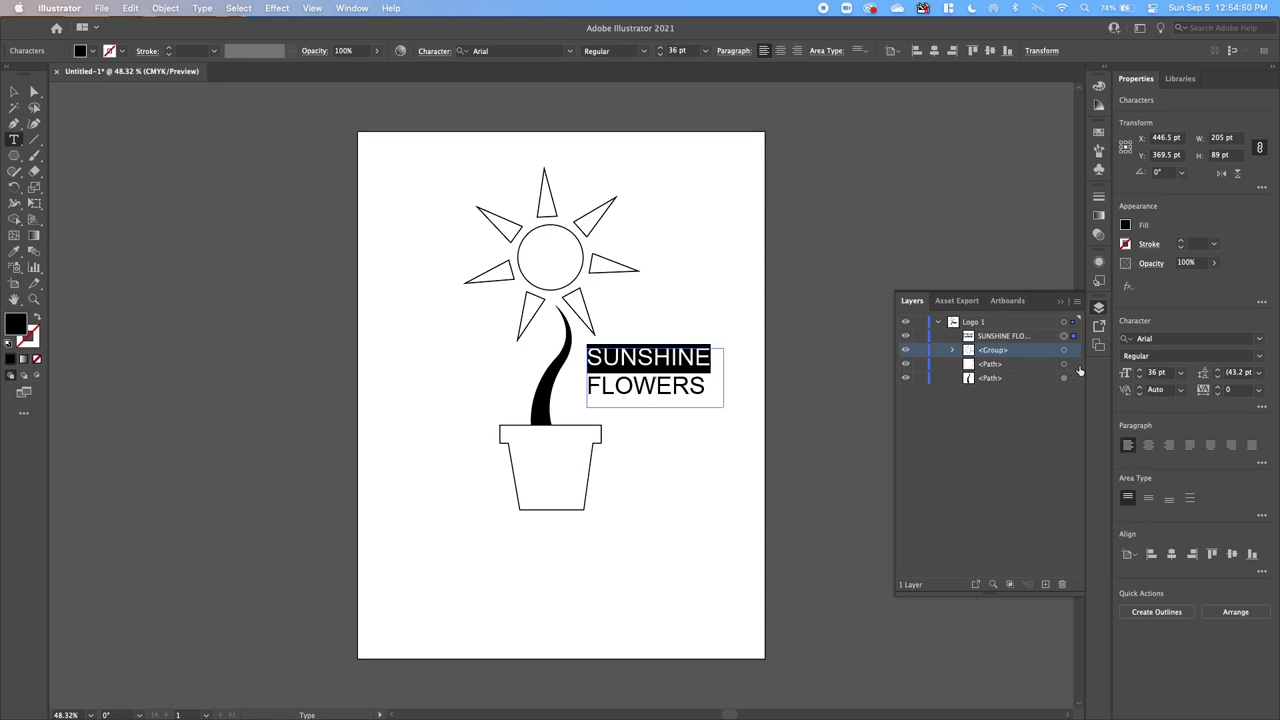
pyautogui.click(1259, 356)
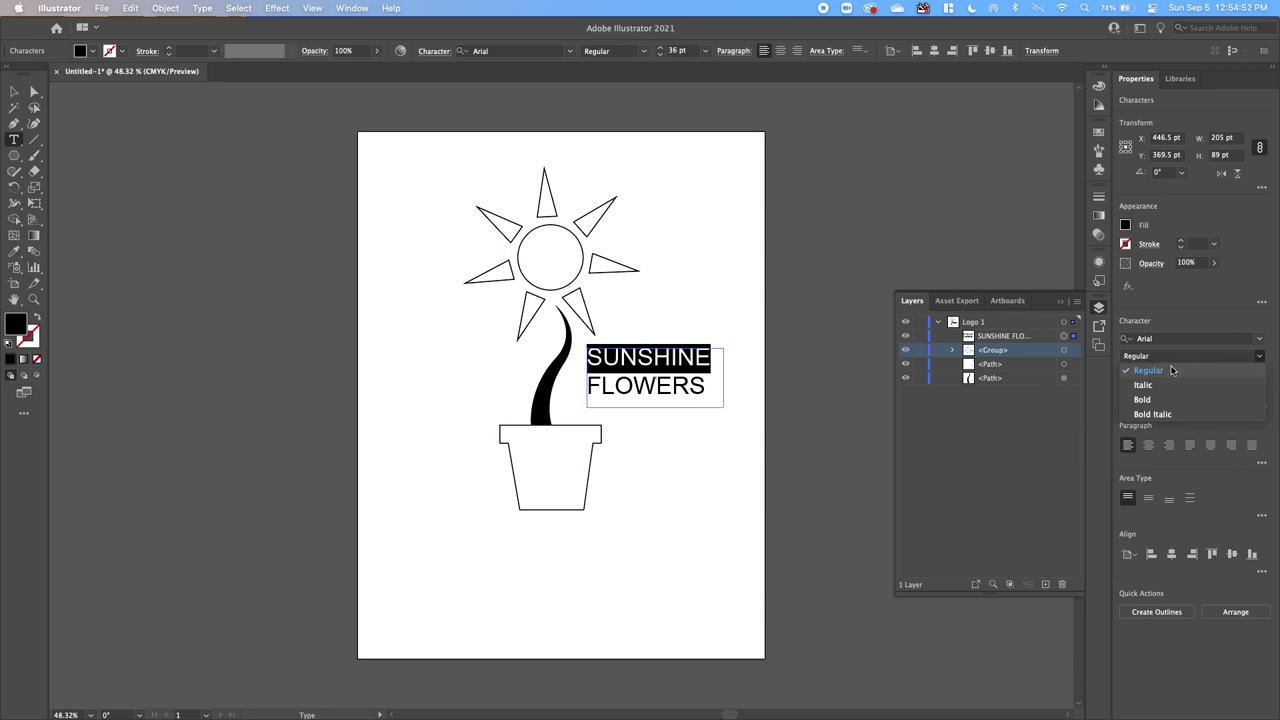
pyautogui.click(1146, 400)
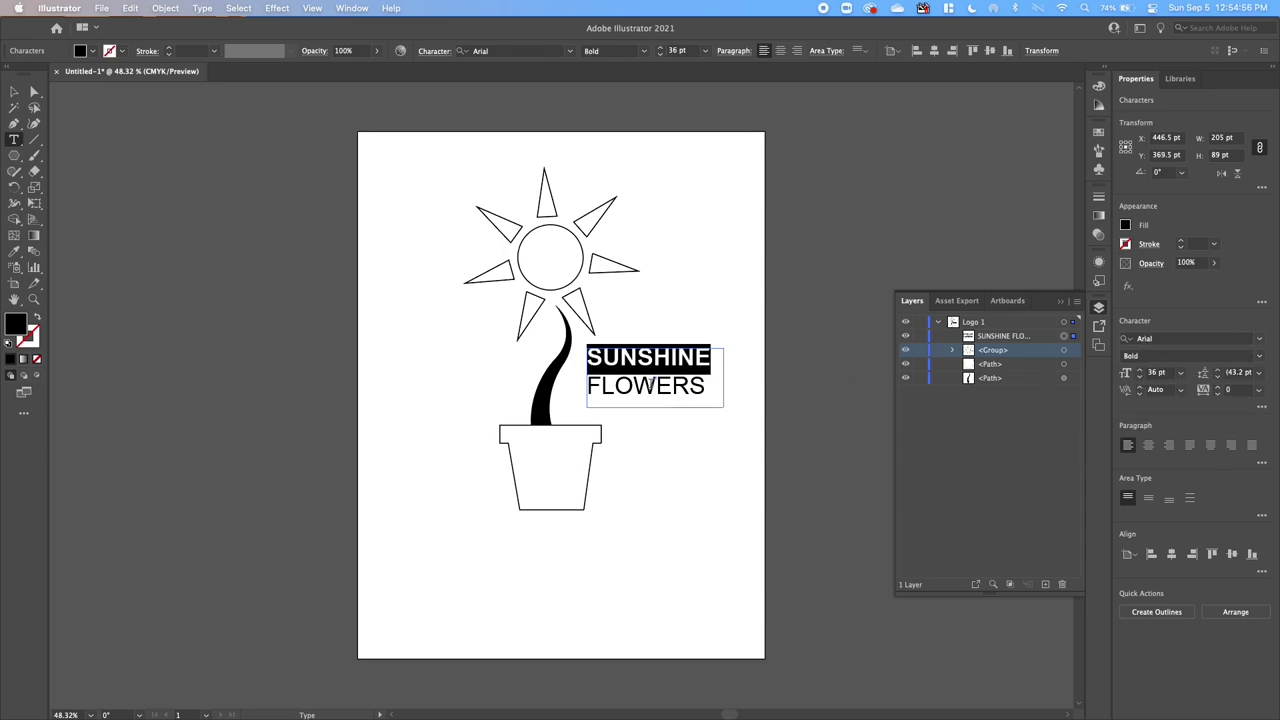
# Keep FLOWERS in Arial Regular and select the whole SUNSHINE FLOWERS text.
pyautogui.doubleClick(636, 381)
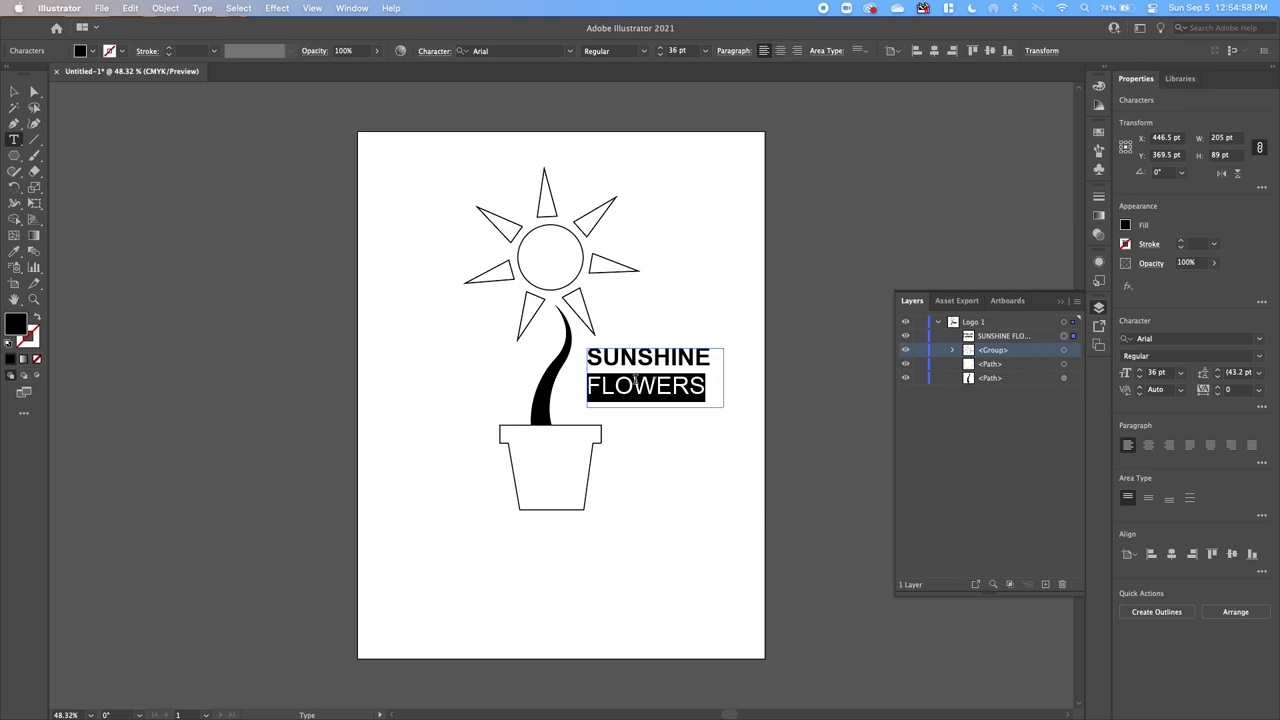
pyautogui.click(684, 385)
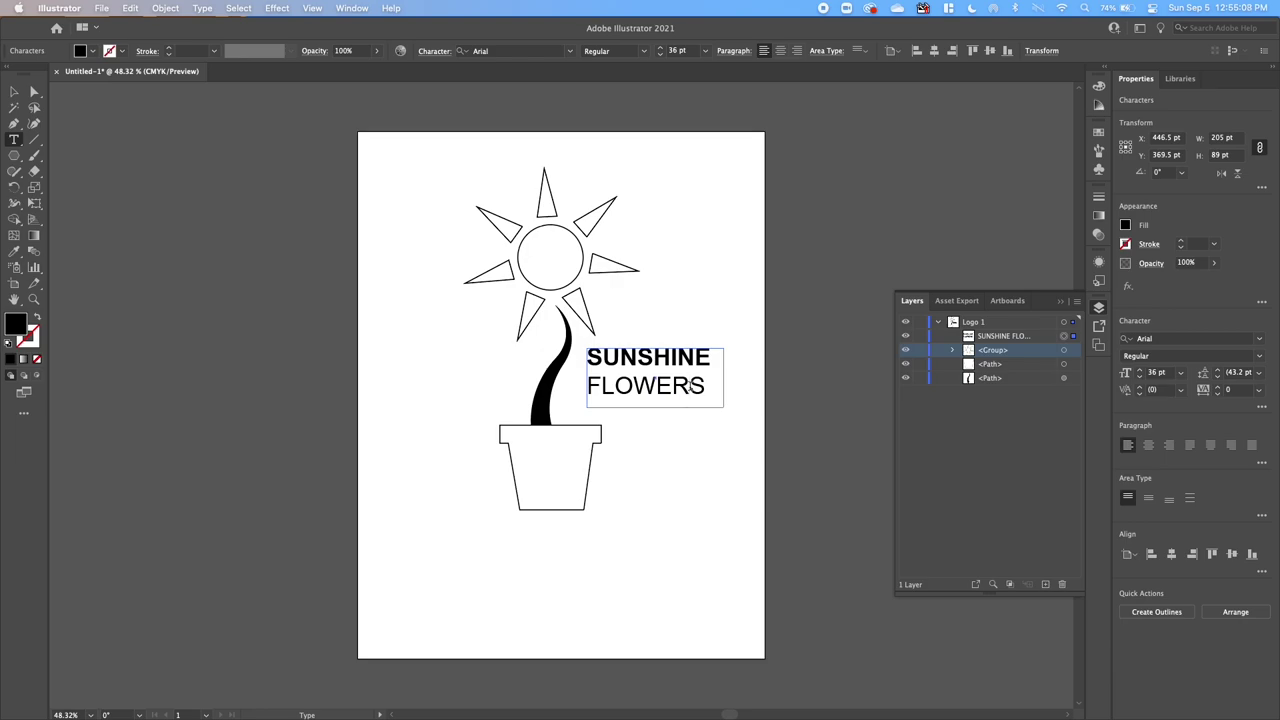
pyautogui.moveTo(714, 383); pyautogui.dragTo(572, 345)
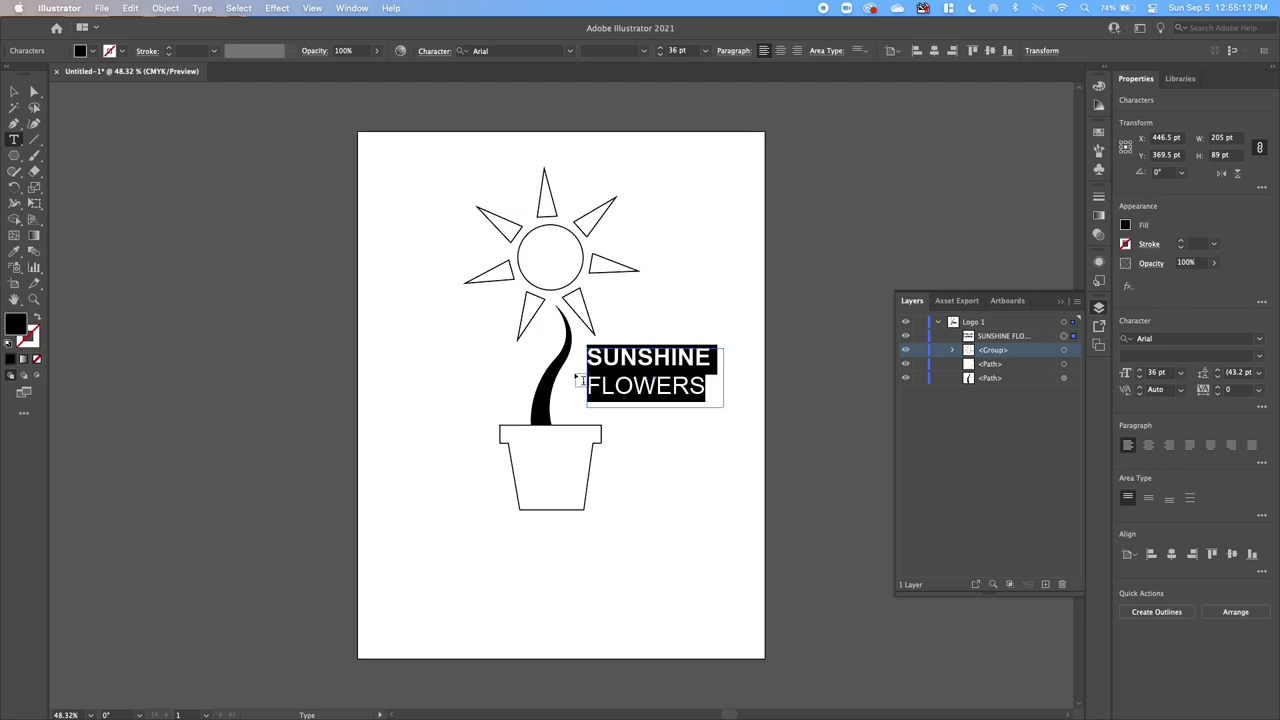
pyautogui.click(621, 360)
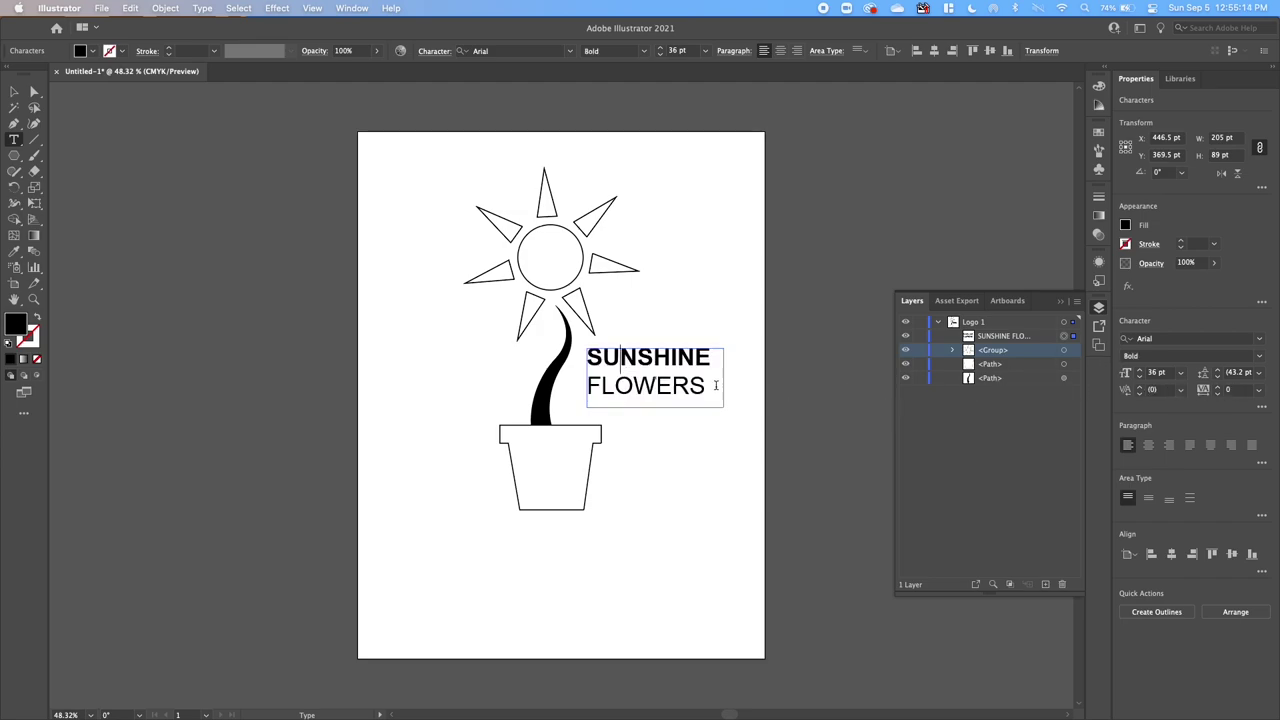
pyautogui.moveTo(706, 384); pyautogui.dragTo(587, 389)
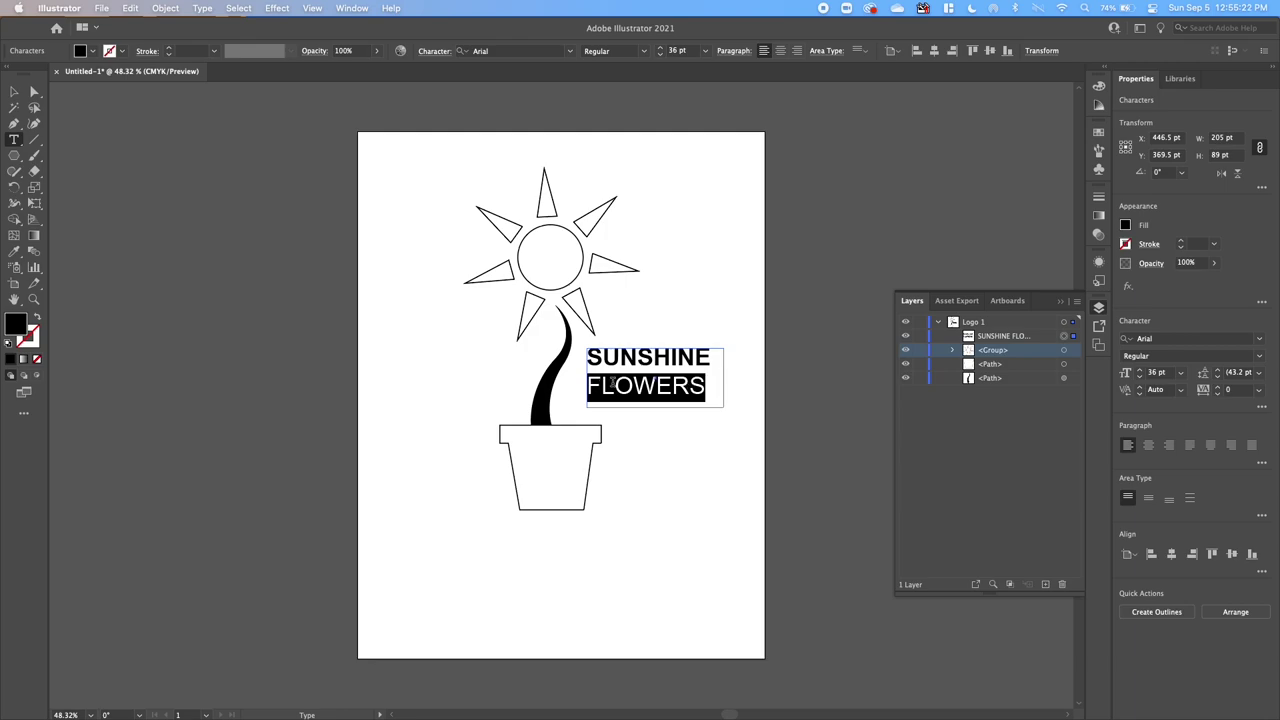
pyautogui.click(716, 395)
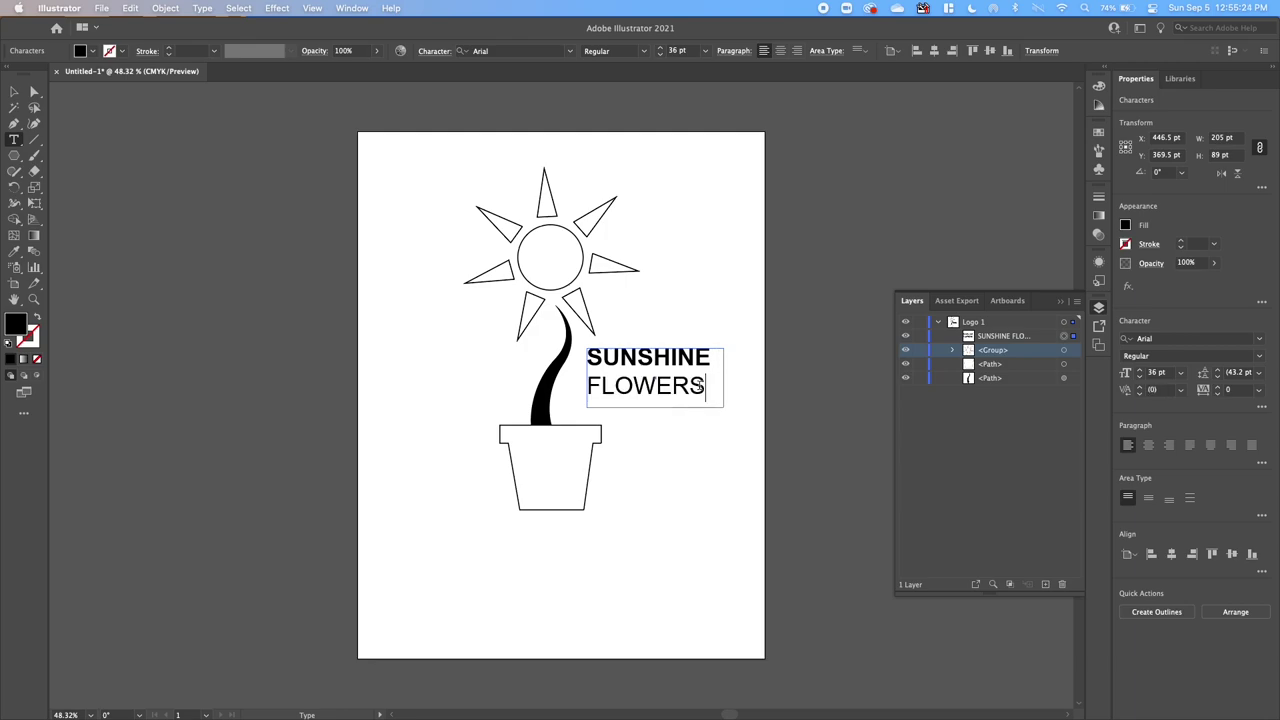
pyautogui.moveTo(716, 395); pyautogui.dragTo(587, 362)
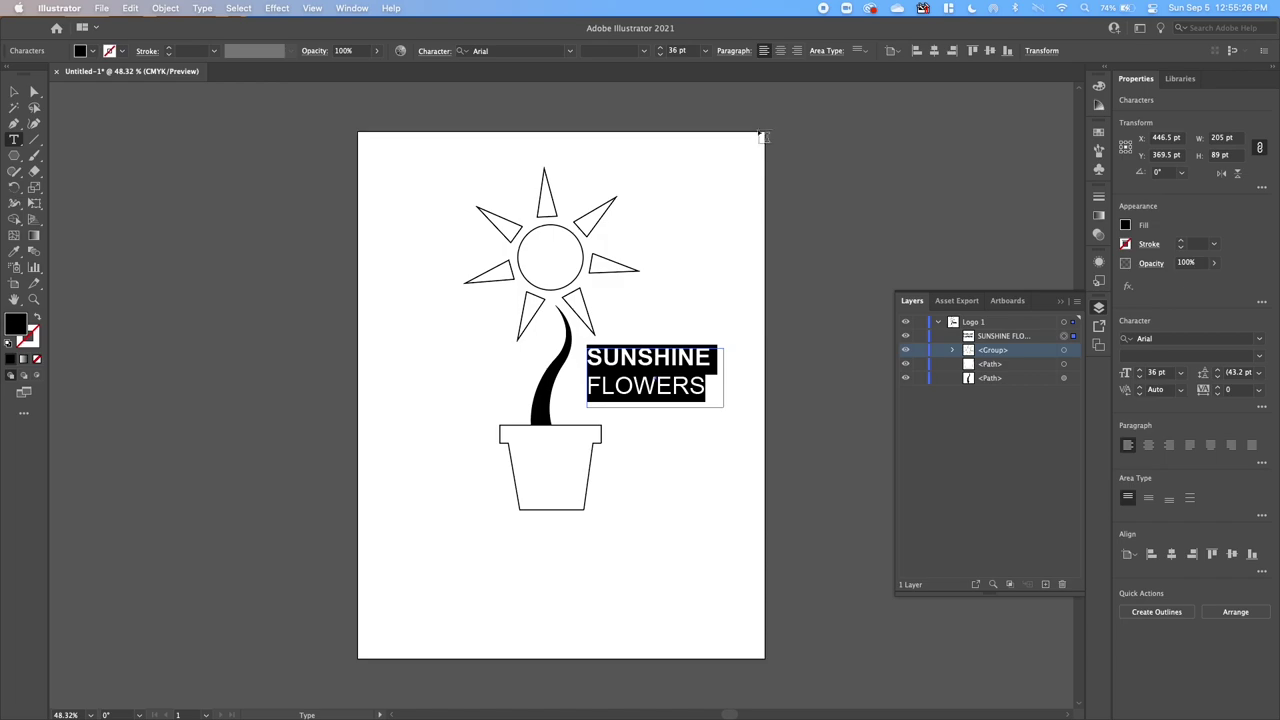
# Centre both text lines and track FLOWERS out to 44.
pyautogui.click(782, 51)
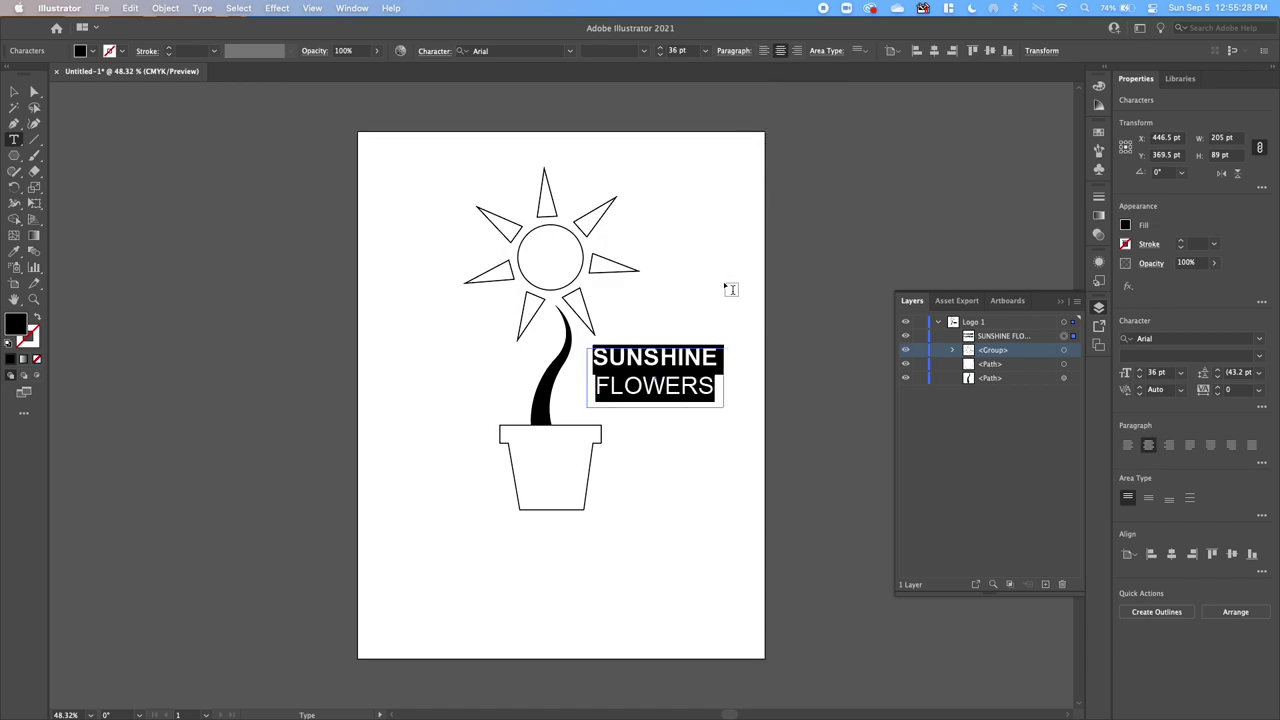
pyautogui.click(681, 385)
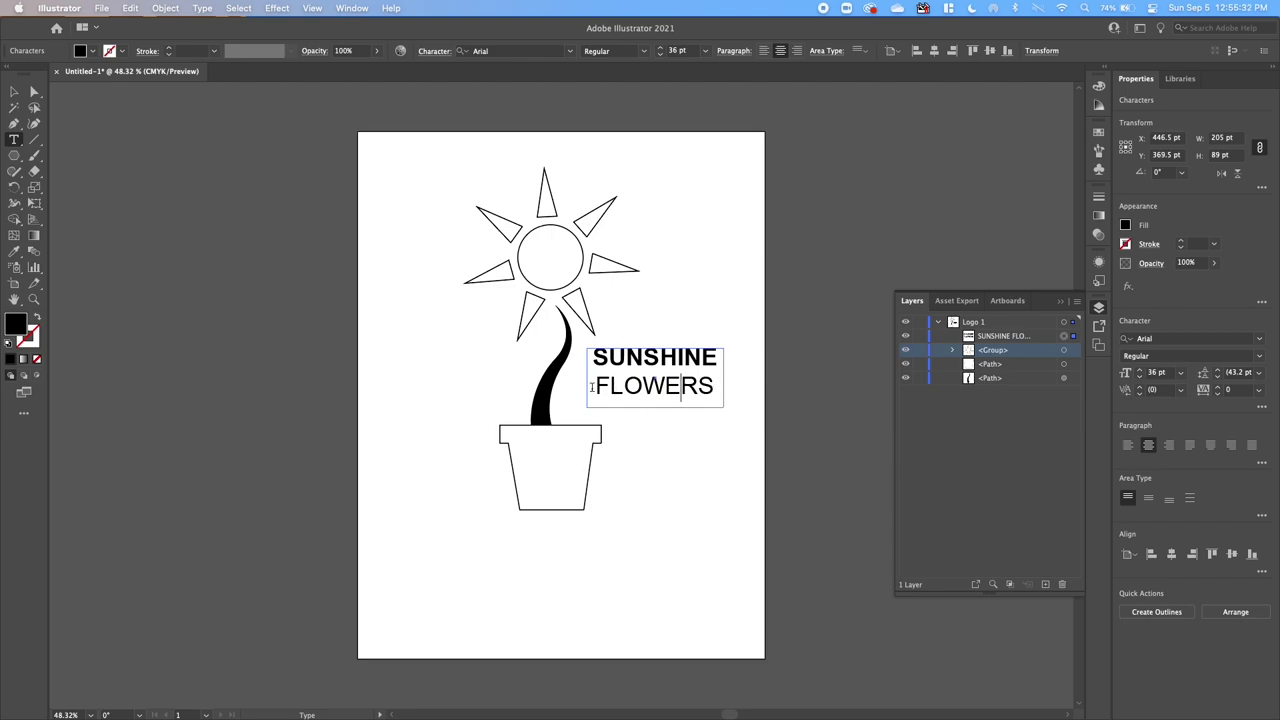
pyautogui.click(714, 385)
pyautogui.moveTo(714, 385); pyautogui.dragTo(584, 384)
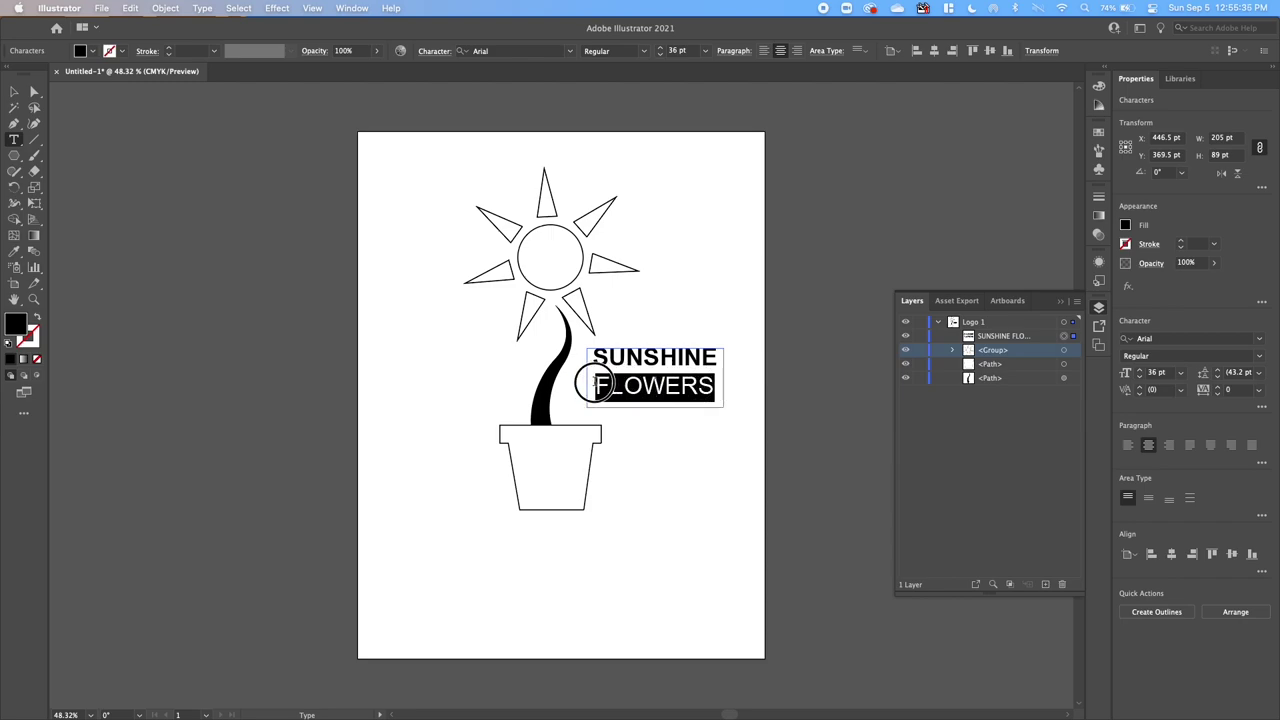
pyautogui.click(1217, 388)
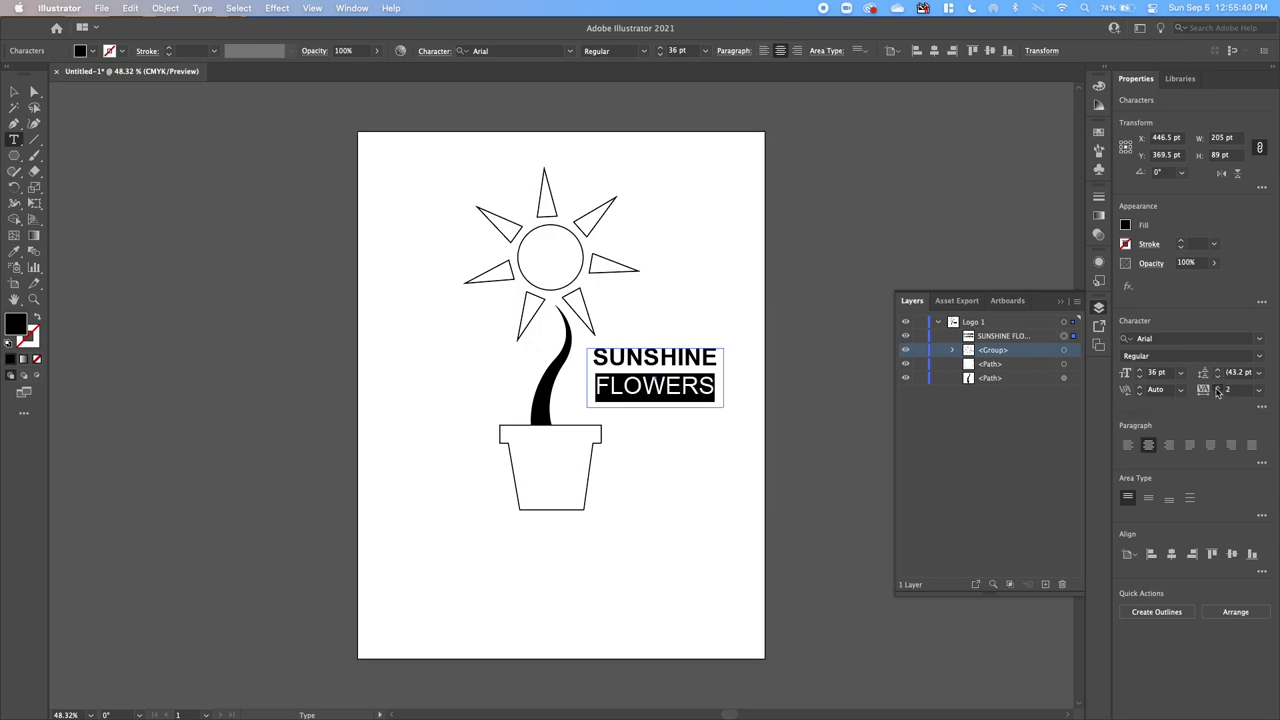
pyautogui.click(1218, 389)
pyautogui.click(1218, 389)
pyautogui.click(1218, 389)
pyautogui.click(1218, 389)
pyautogui.click(1218, 389)
pyautogui.click(1218, 389)
pyautogui.click(1218, 389)
pyautogui.click(1218, 389)
pyautogui.click(1218, 389)
pyautogui.click(1218, 389)
pyautogui.click(1218, 389)
pyautogui.click(1218, 389)
pyautogui.click(1218, 389)
pyautogui.click(1218, 389)
pyautogui.click(1218, 389)
pyautogui.click(1218, 389)
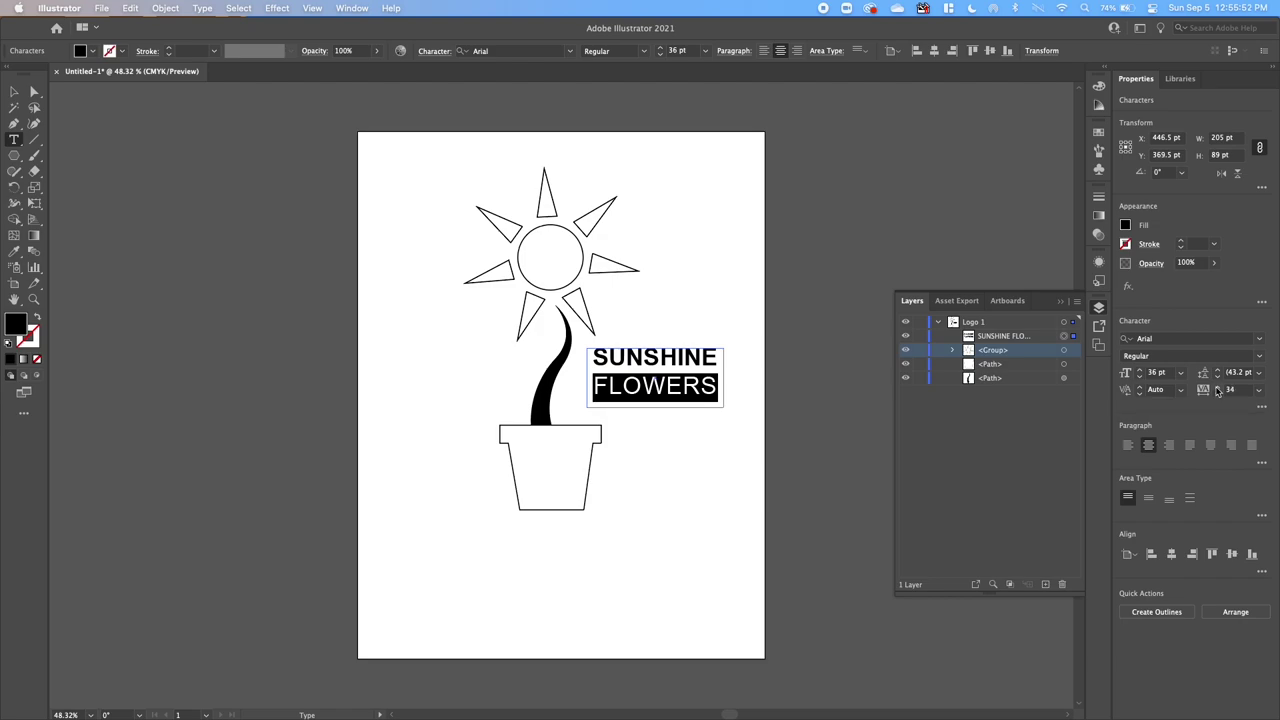
pyautogui.click(1218, 389)
pyautogui.click(1218, 389)
pyautogui.click(1218, 389)
# Tighten the leading of both lines to 32 pt.
pyautogui.click(703, 386)
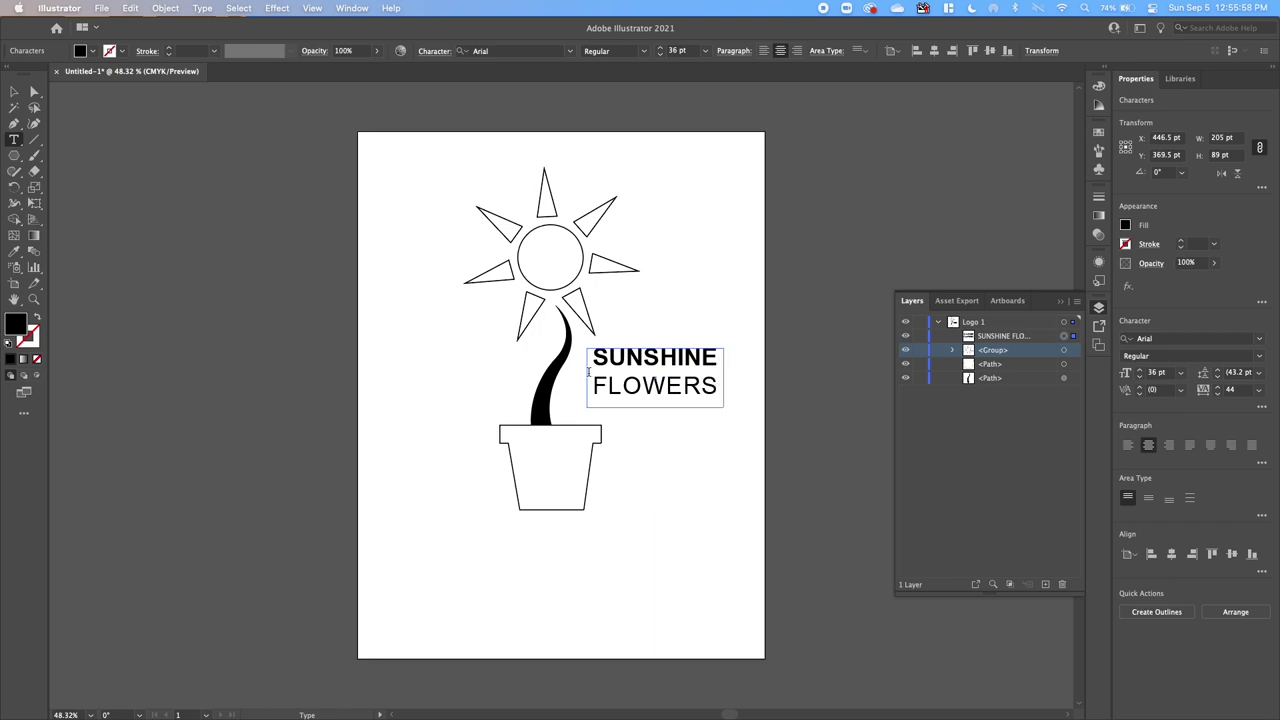
pyautogui.click(668, 386)
pyautogui.moveTo(718, 386); pyautogui.dragTo(578, 340)
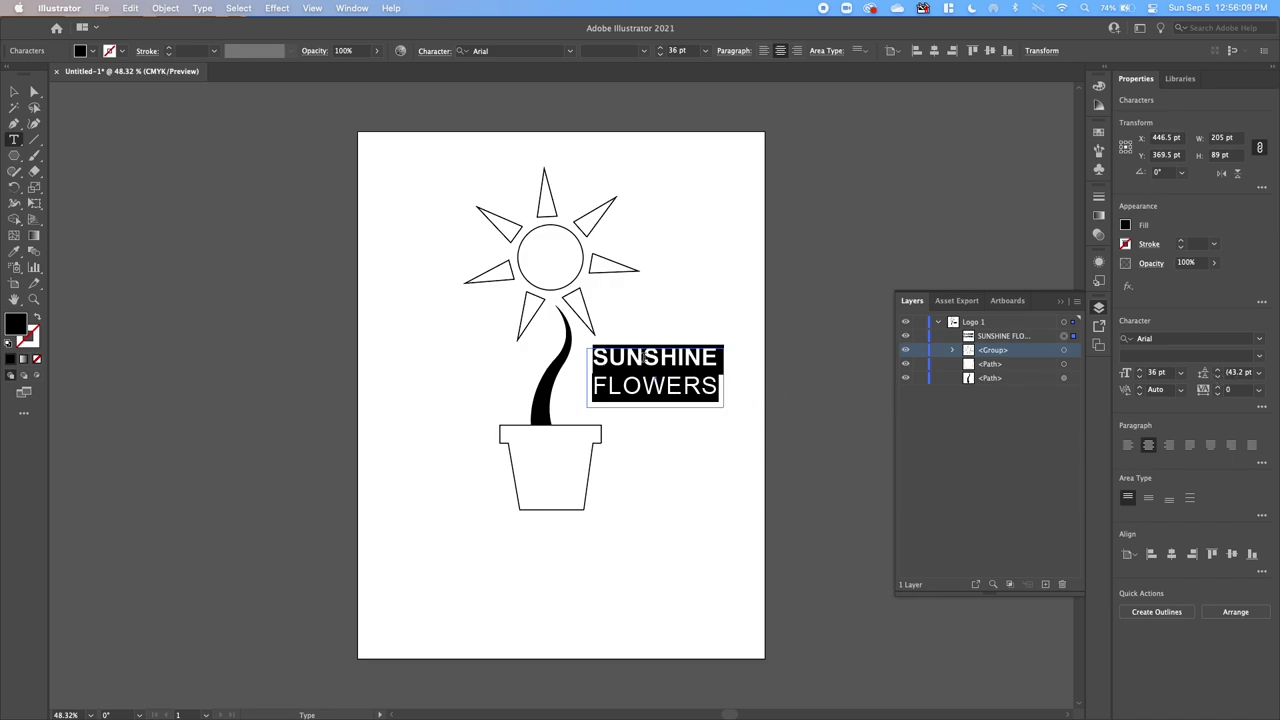
pyautogui.click(1218, 378)
pyautogui.click(1218, 378)
pyautogui.click(1218, 378)
pyautogui.click(1218, 378)
pyautogui.click(1218, 378)
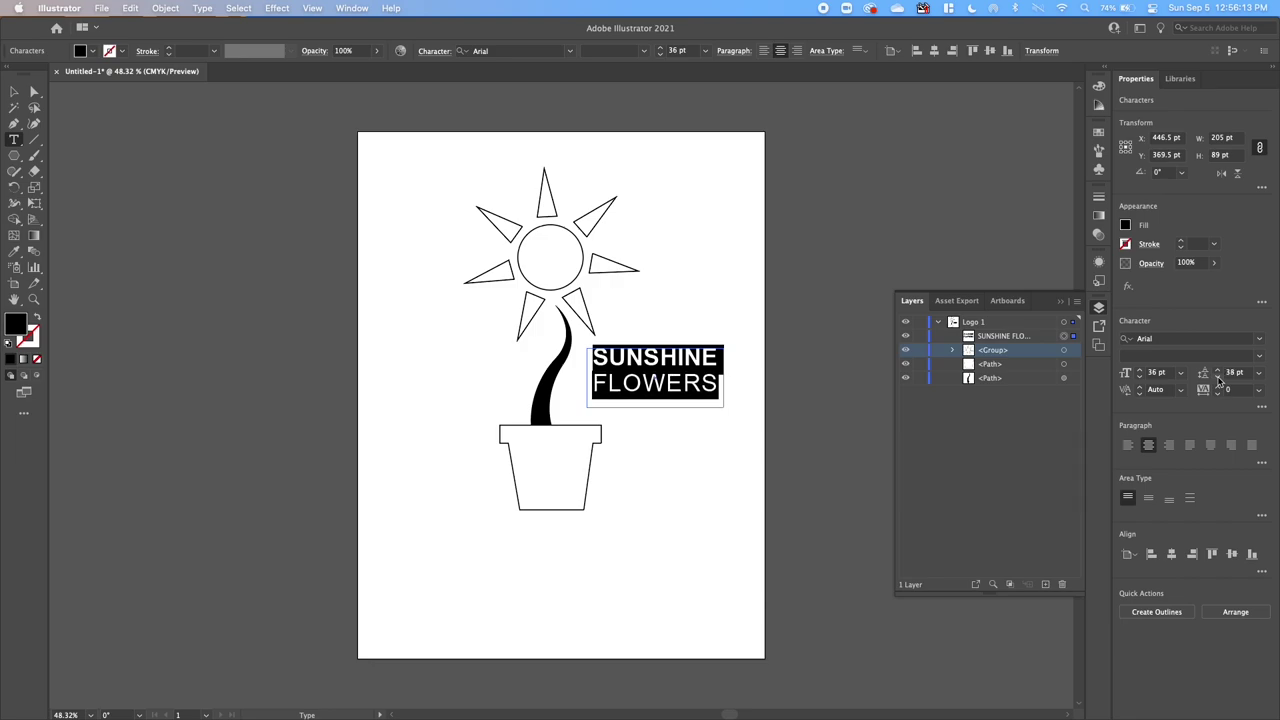
pyautogui.click(1218, 378)
pyautogui.click(1218, 378)
pyautogui.click(1218, 378)
pyautogui.click(1218, 378)
pyautogui.click(1218, 378)
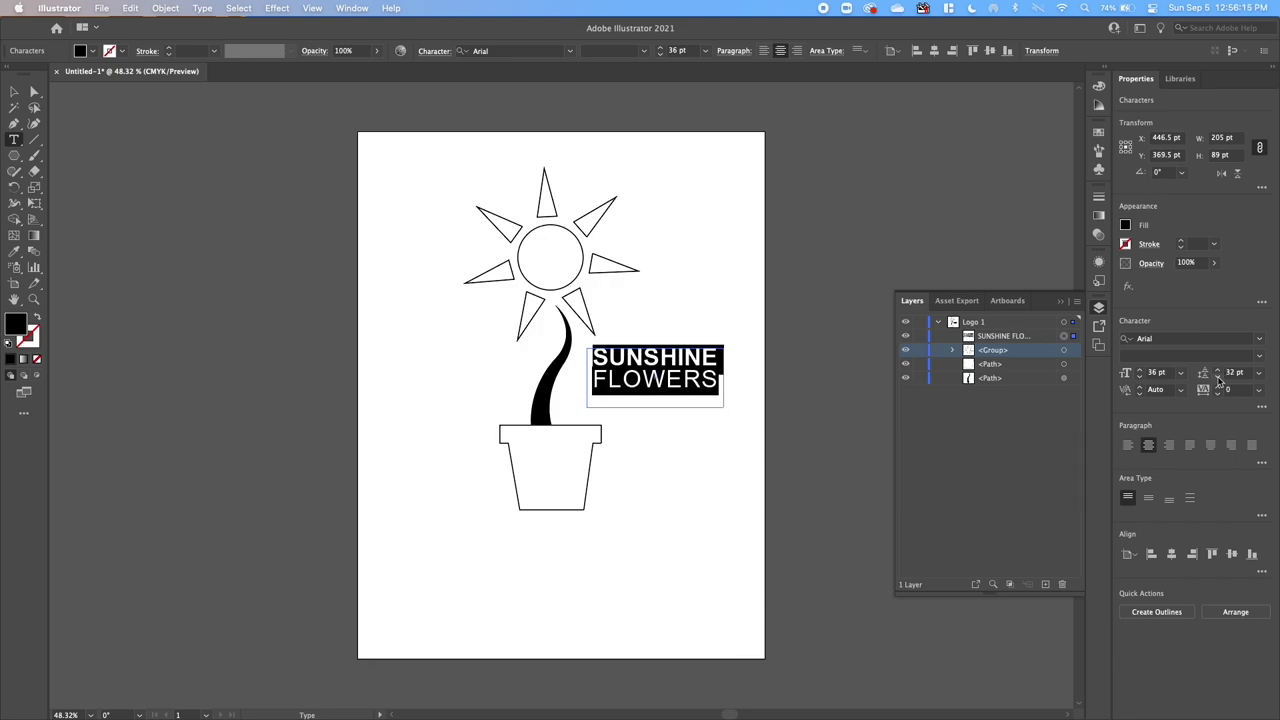
pyautogui.press('Escape')
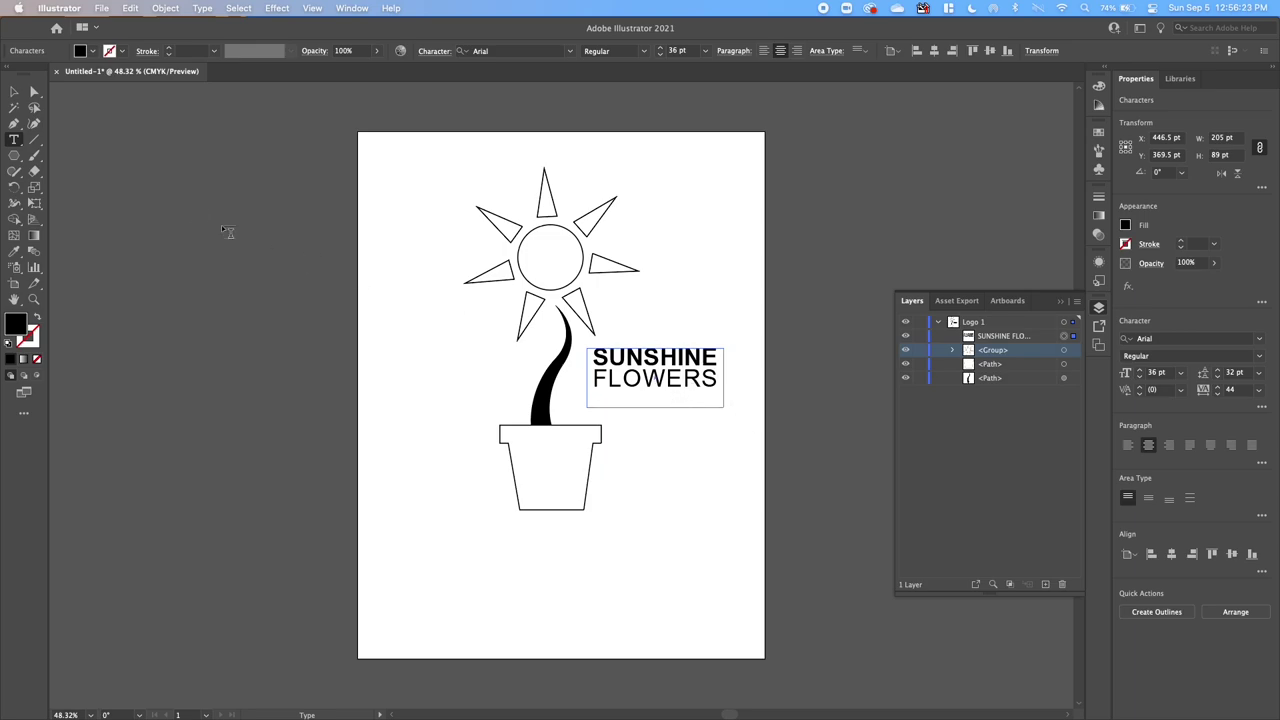
# Nudge the SUNSHINE FLOWERS text slightly left, closer to the stem.
pyautogui.click(15, 92)
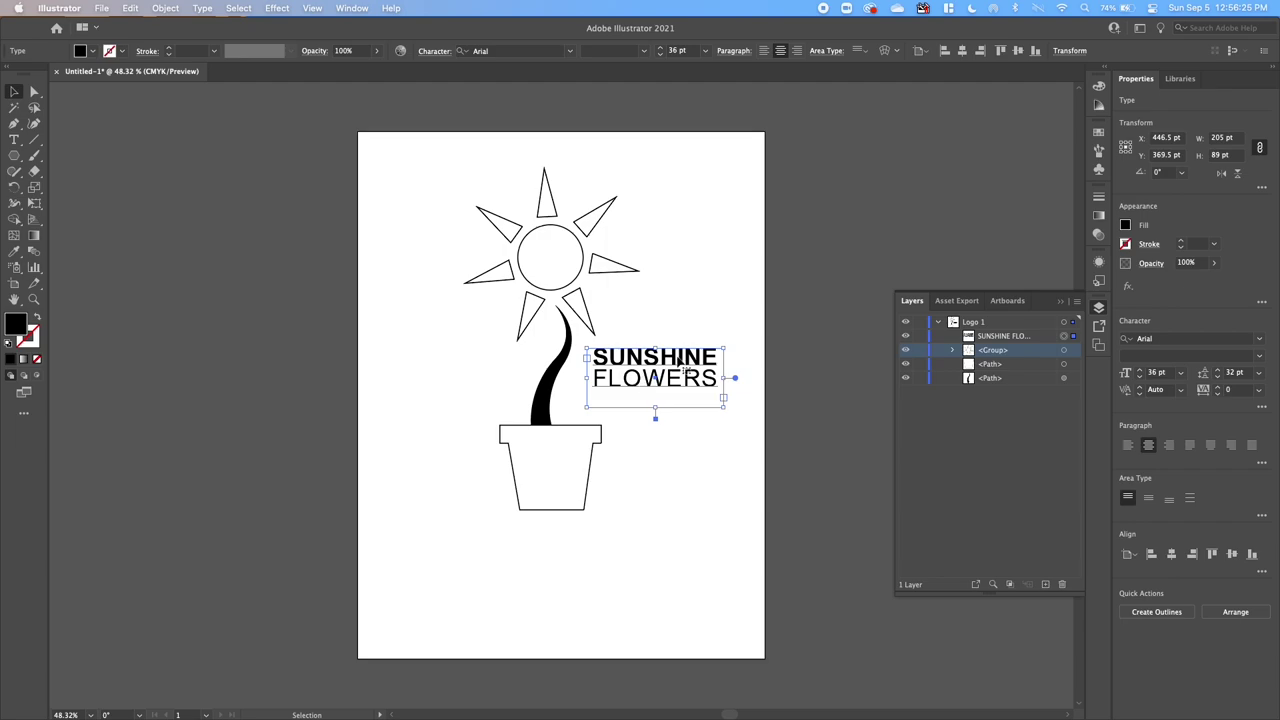
pyautogui.moveTo(676, 362)
pyautogui.mouseDown()
pyautogui.moveTo(668, 377)
pyautogui.moveTo(640, 360)
pyautogui.moveTo(683, 354)
pyautogui.moveTo(671, 362)
pyautogui.mouseUp()
pyautogui.click(745, 328)
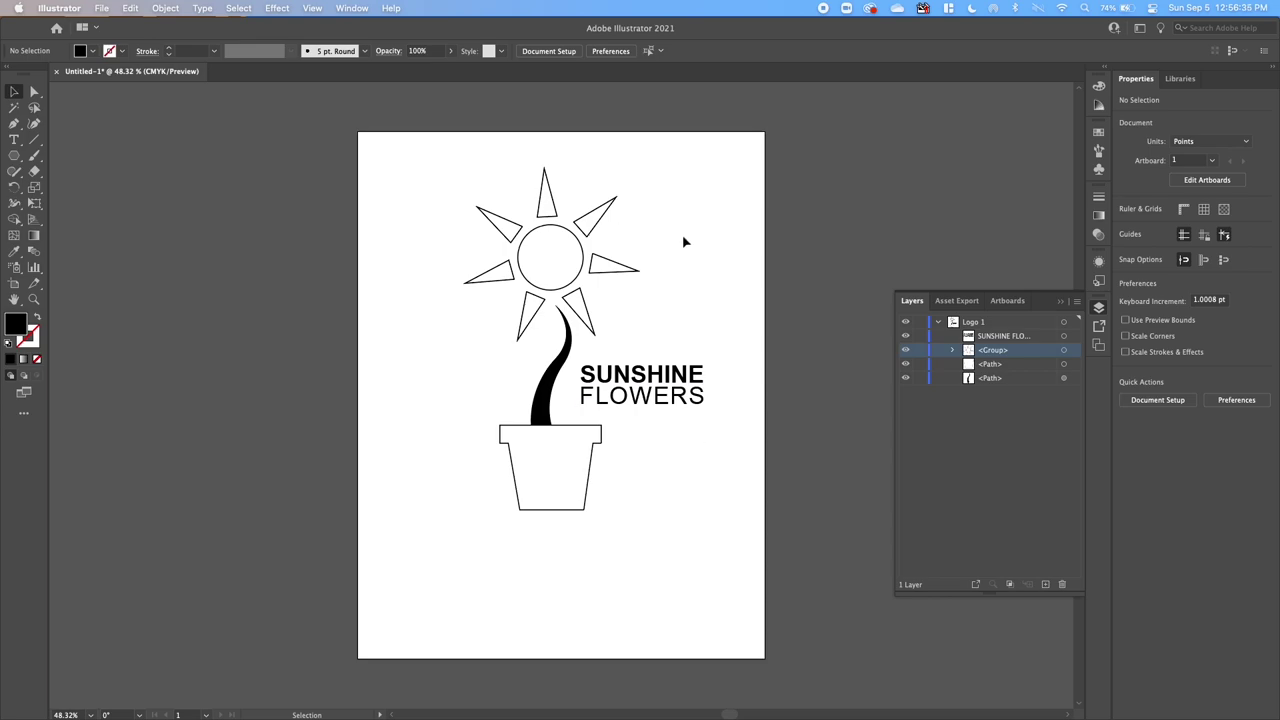
# Move the whole flower-pot logo down and left on the artboard.
pyautogui.moveTo(446, 152); pyautogui.dragTo(740, 570)
pyautogui.moveTo(610, 381); pyautogui.dragTo(596, 426)
pyautogui.click(733, 492)
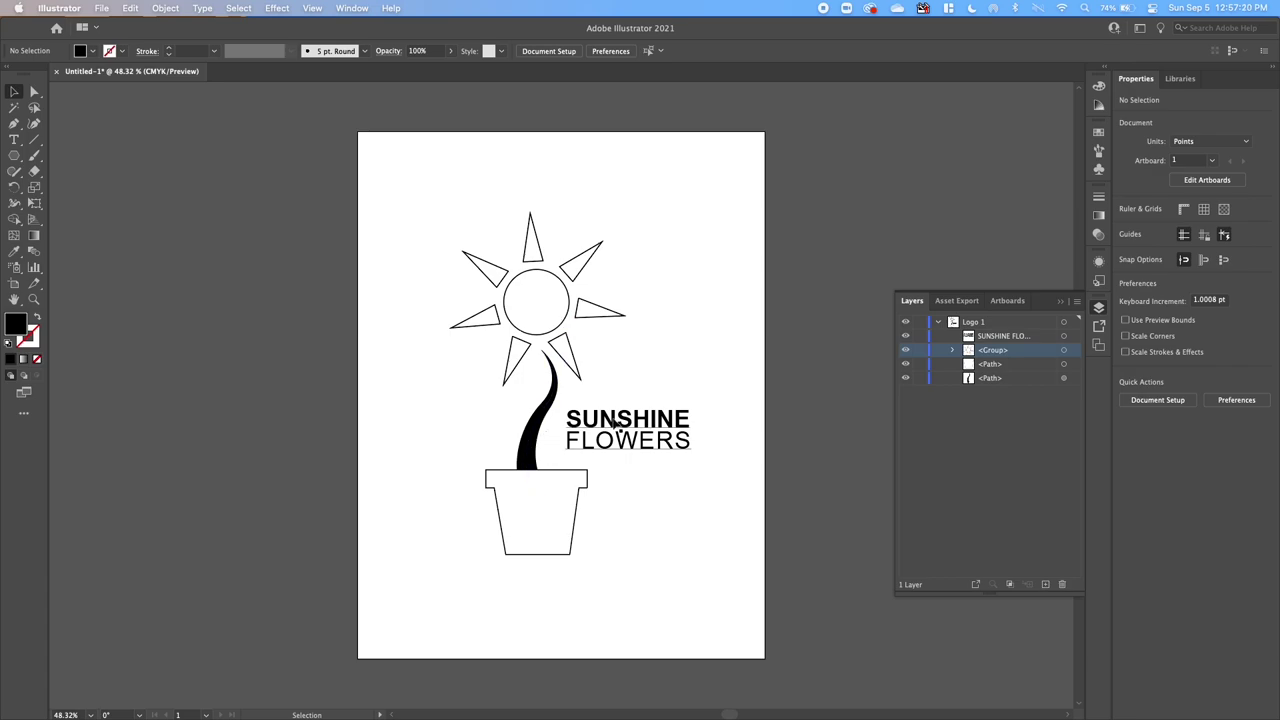
# Select the sun and pot together via Select > Same Stroke Color, excluding the stem.
pyautogui.click(555, 318)
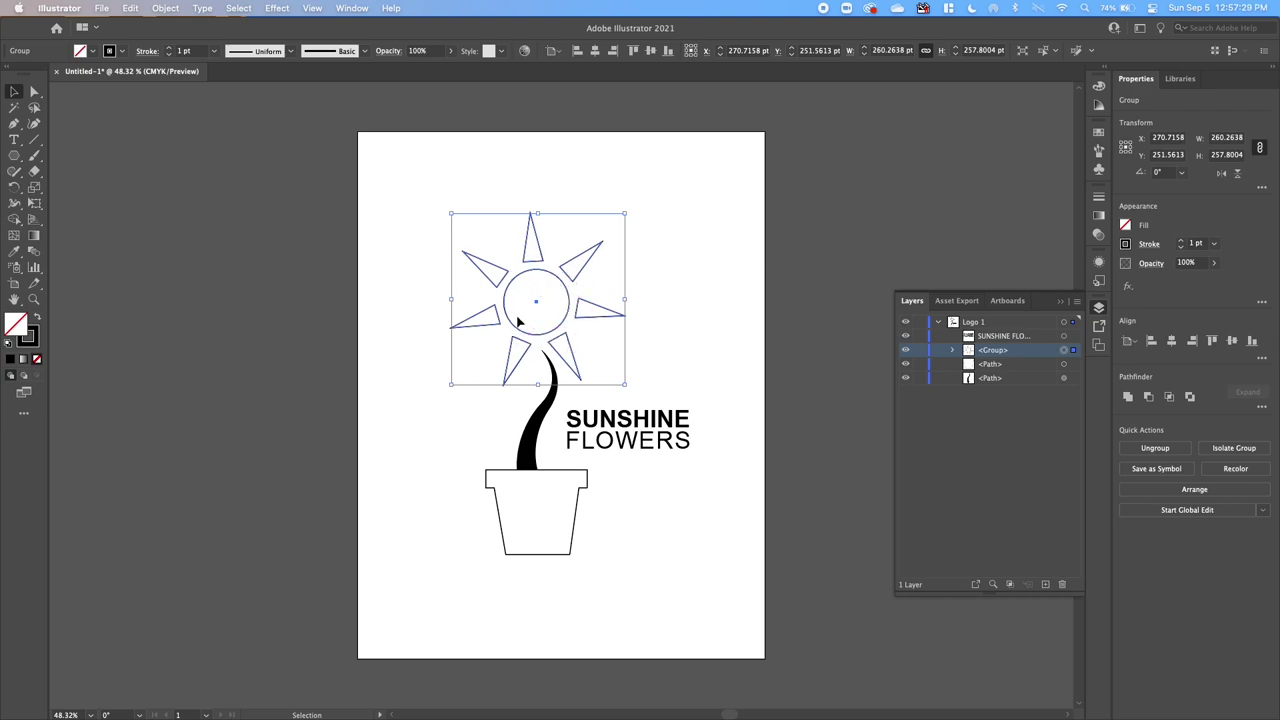
pyautogui.click(230, 8)
pyautogui.moveTo(303, 150)
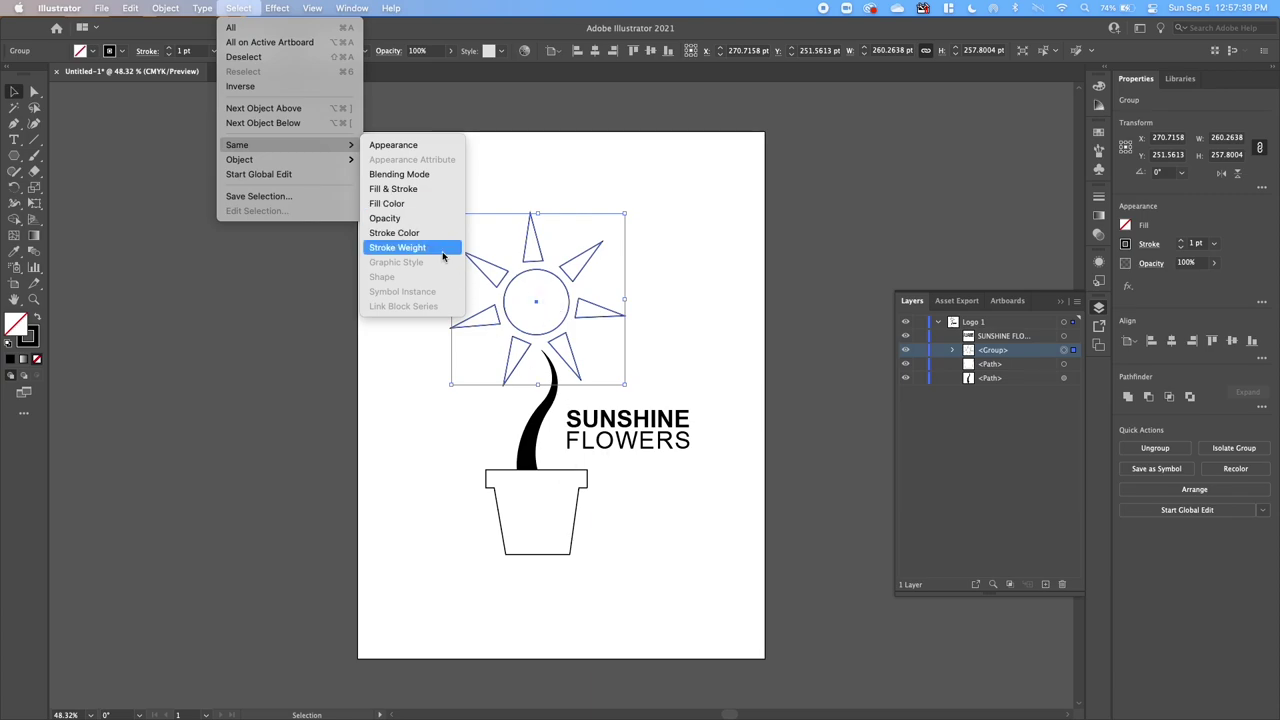
pyautogui.click(392, 235)
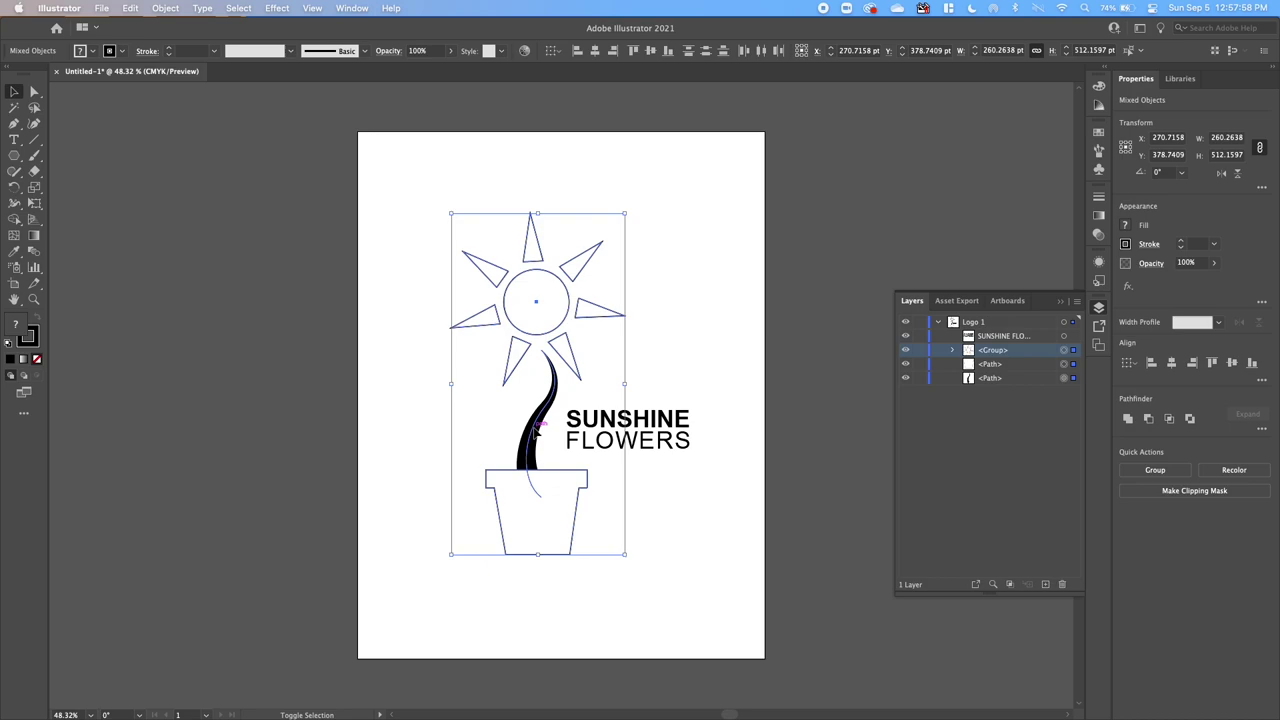
pyautogui.keyDown('shift'); pyautogui.click(536, 426); pyautogui.keyUp('shift')
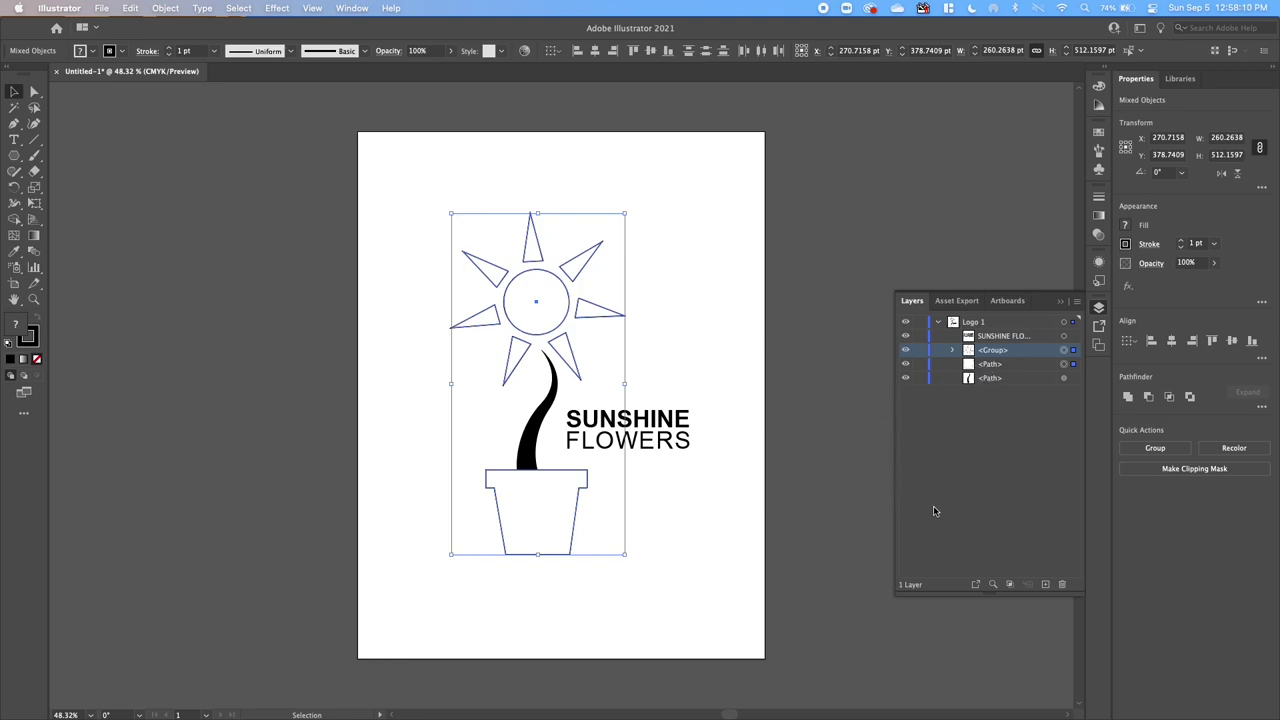
# Load the Nature > Flowers swatch library and dock its panel.
pyautogui.click(1125, 228)
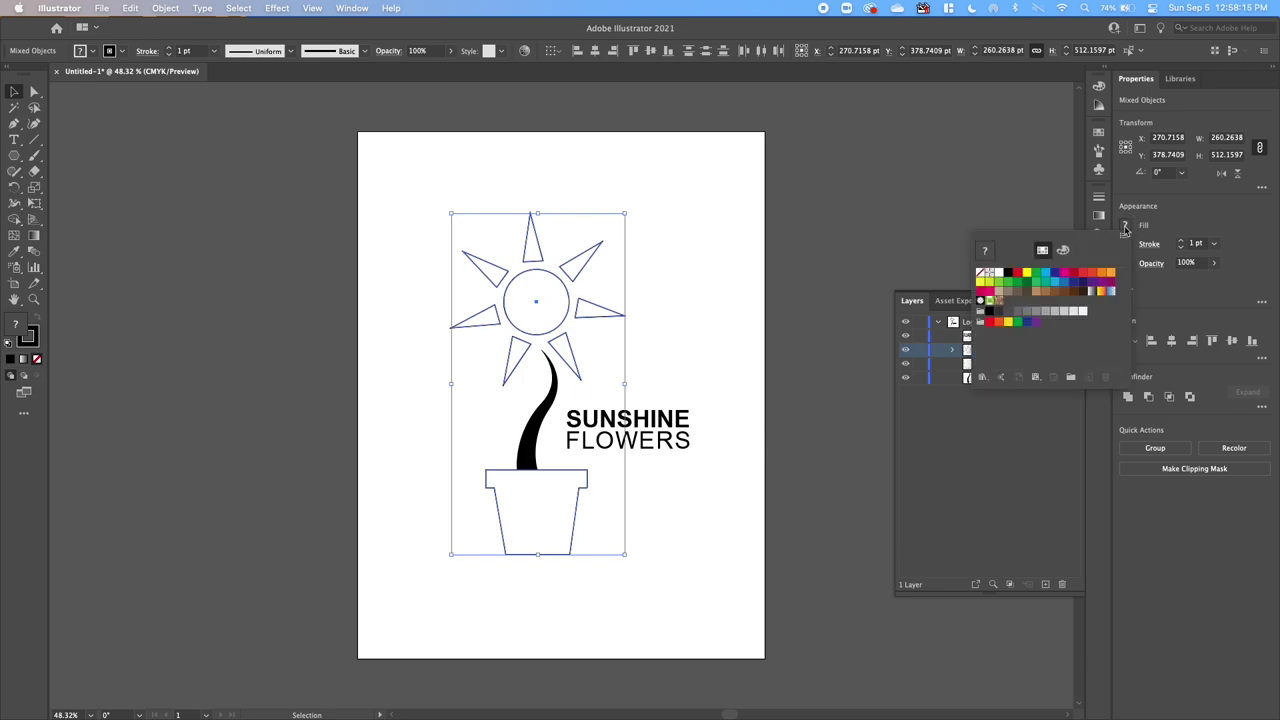
pyautogui.click(982, 377)
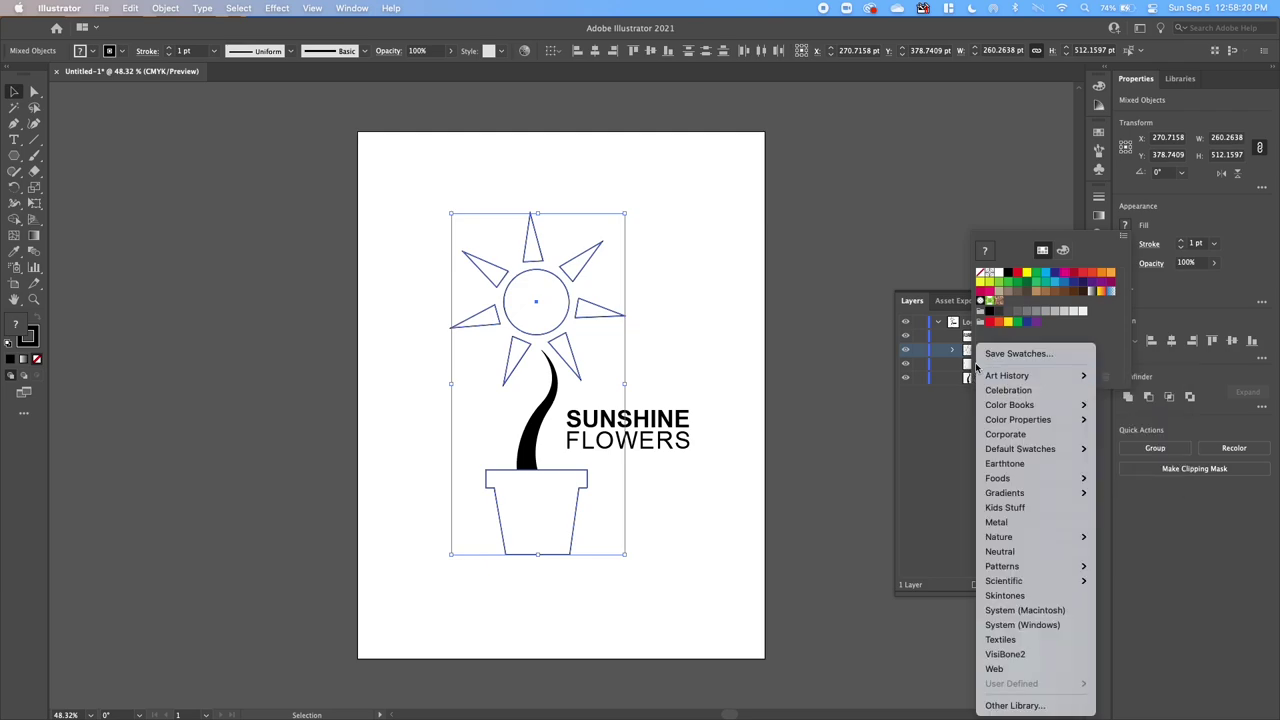
pyautogui.press('Escape')
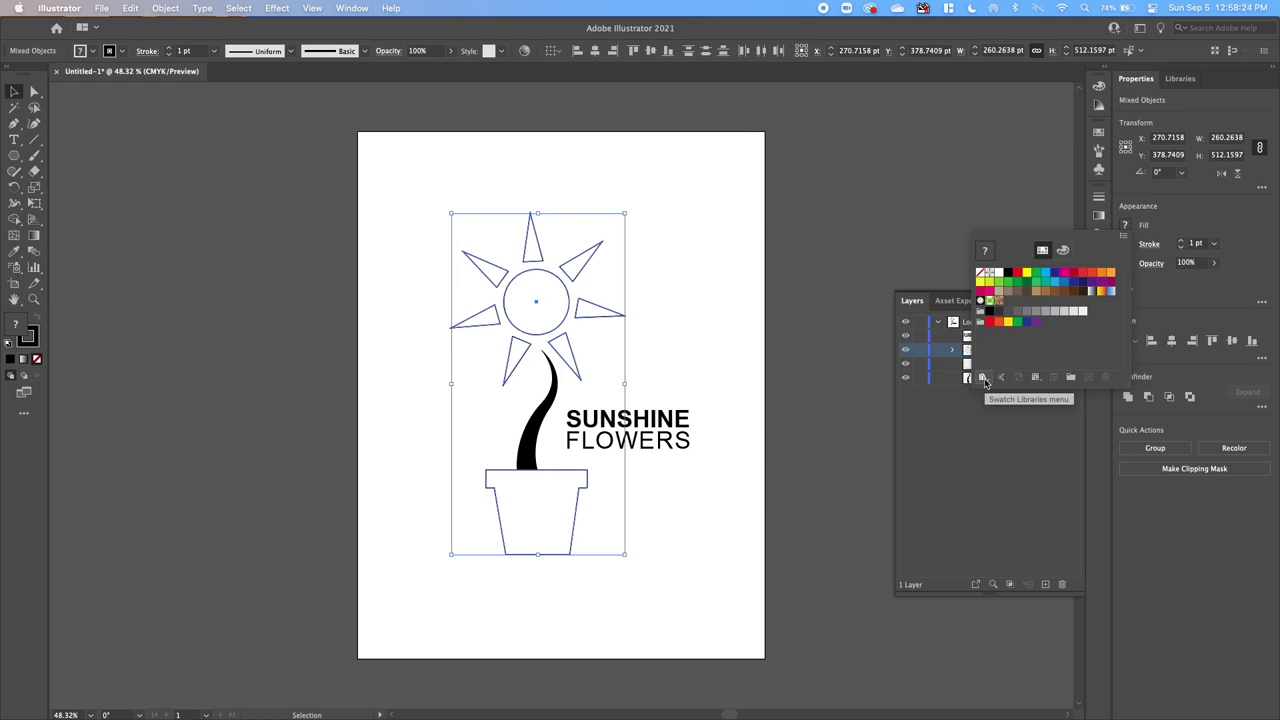
pyautogui.click(983, 378)
pyautogui.moveTo(1016, 537)
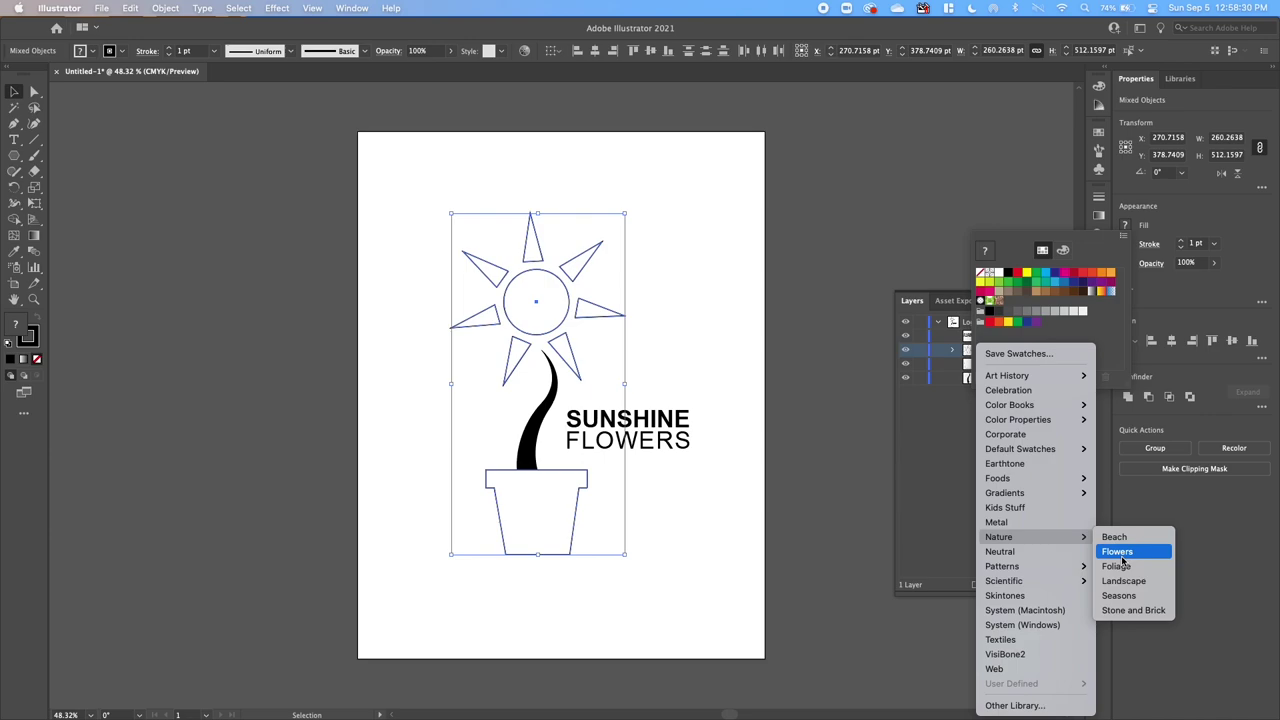
pyautogui.press('Escape')
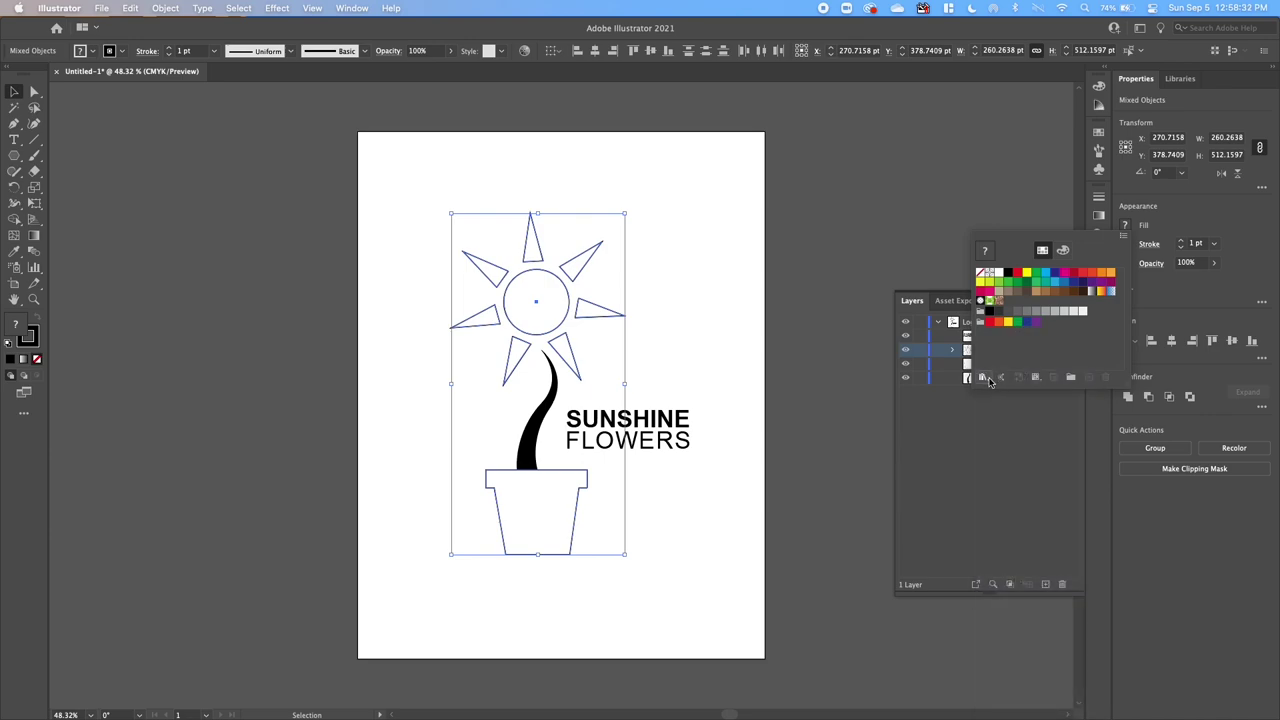
pyautogui.click(984, 378)
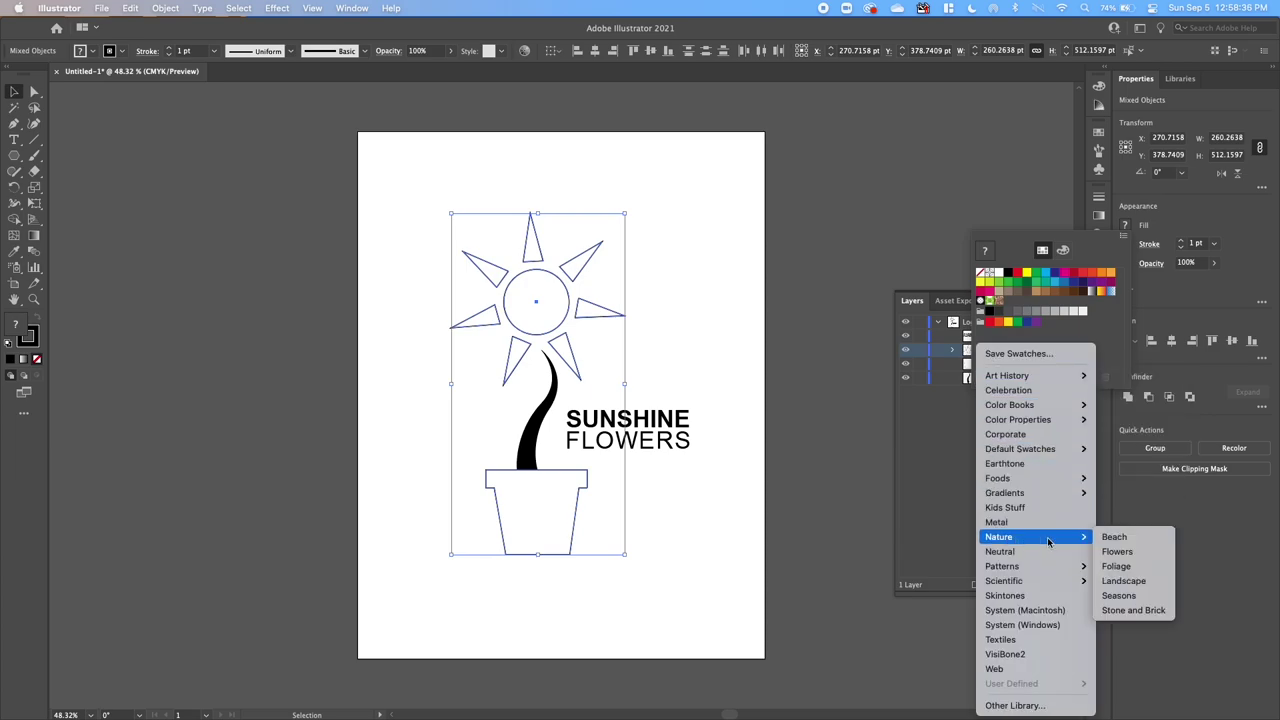
pyautogui.click(1112, 551)
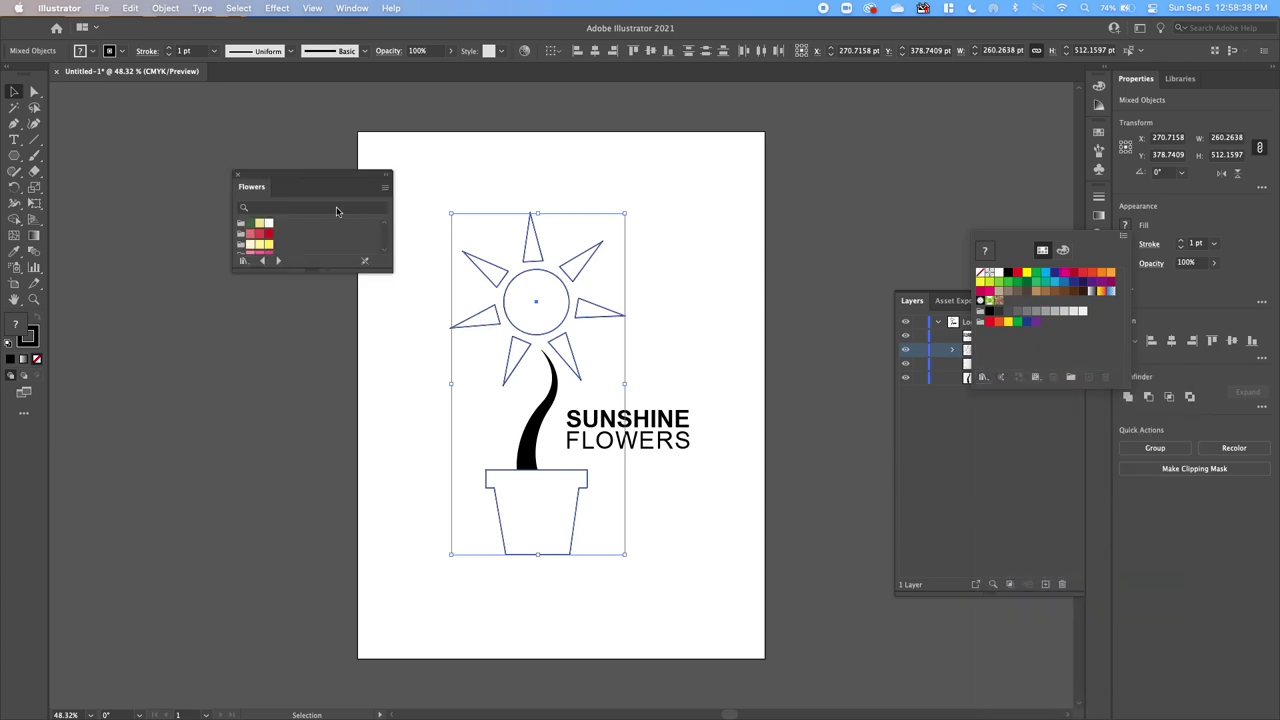
pyautogui.click(258, 190)
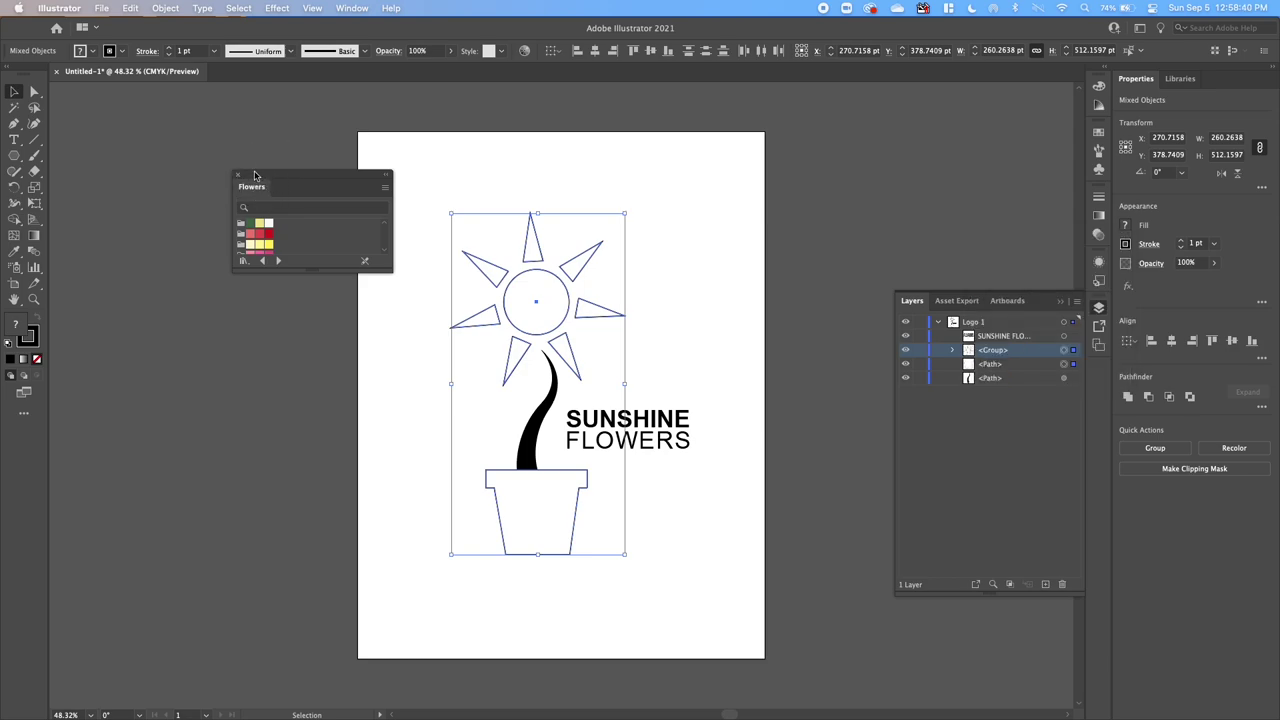
pyautogui.moveTo(267, 193); pyautogui.dragTo(1100, 372)
pyautogui.click(1062, 302)
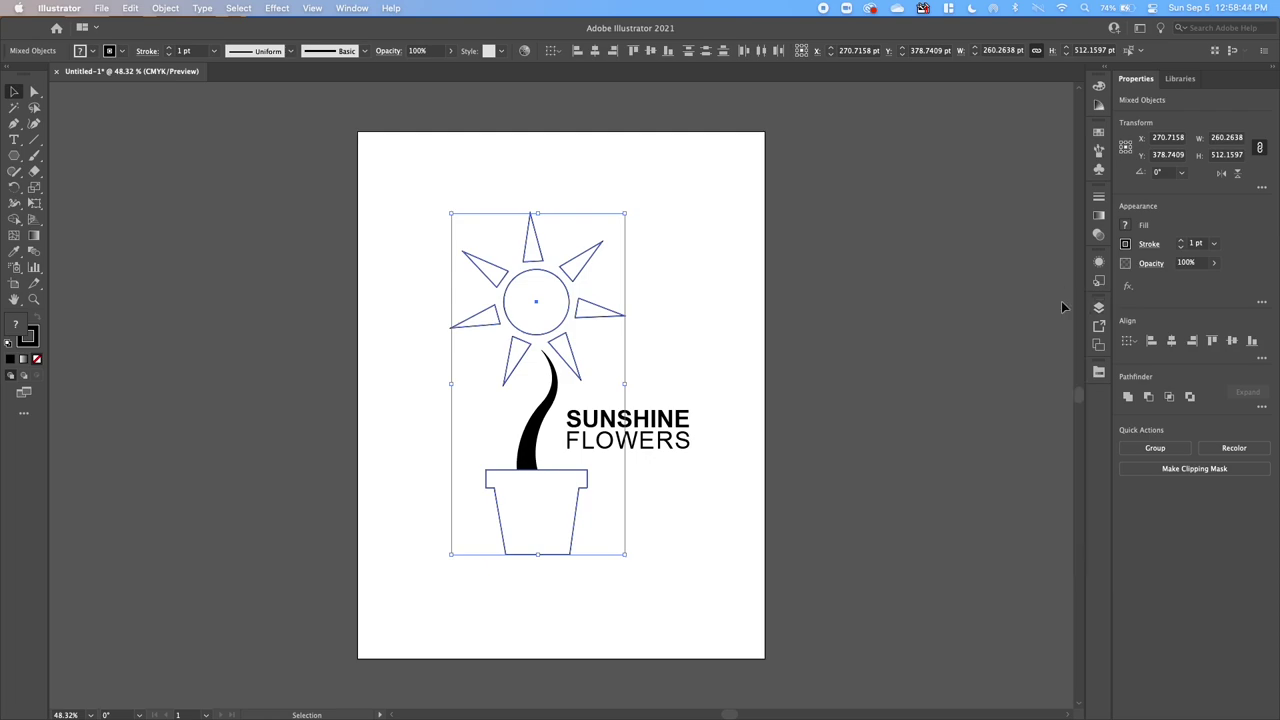
pyautogui.click(1099, 373)
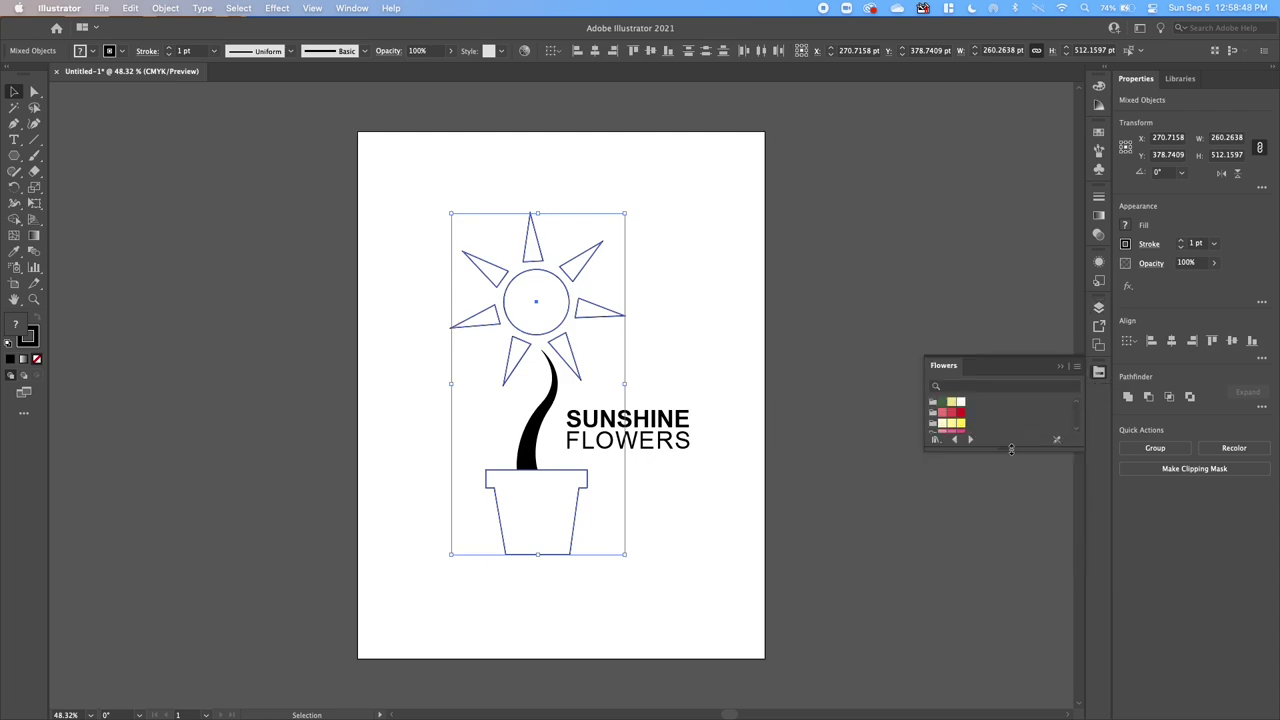
pyautogui.moveTo(1010, 449); pyautogui.dragTo(998, 634)
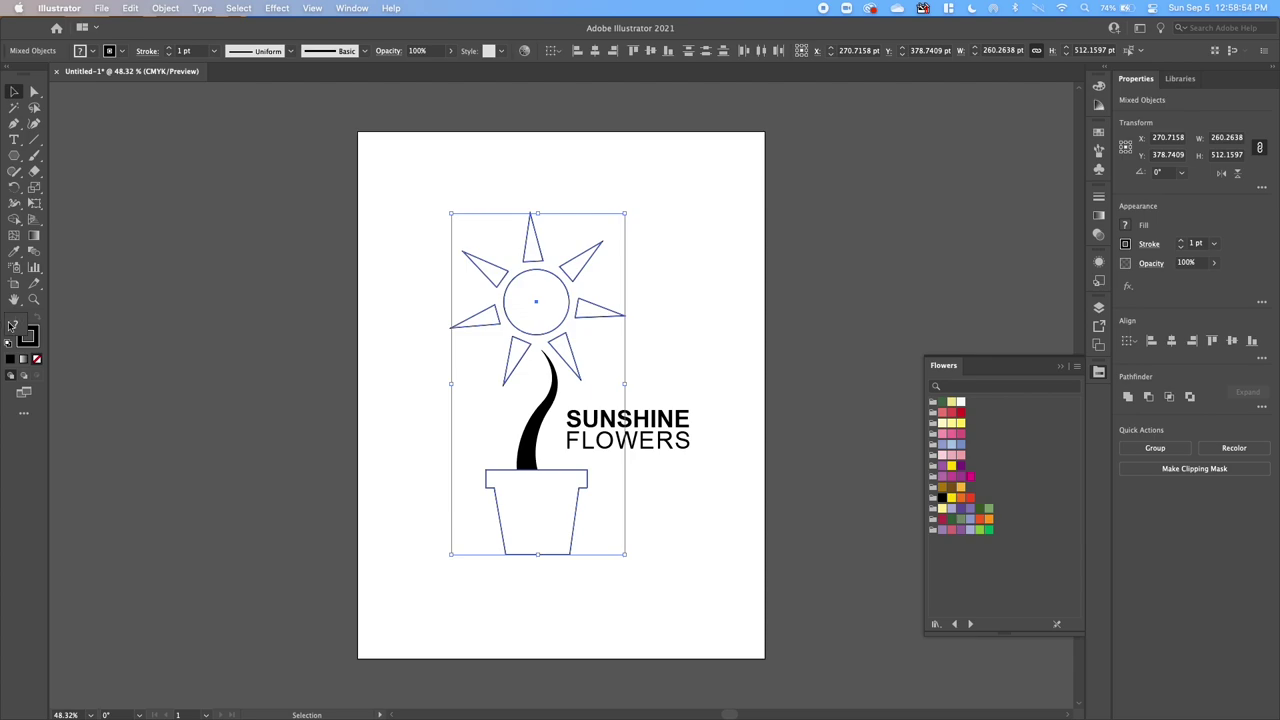
# Fill the sun and pot with the golden C=3 M=28 Y=87 K=0 swatch and remove their stroke.
pyautogui.click(11, 325)
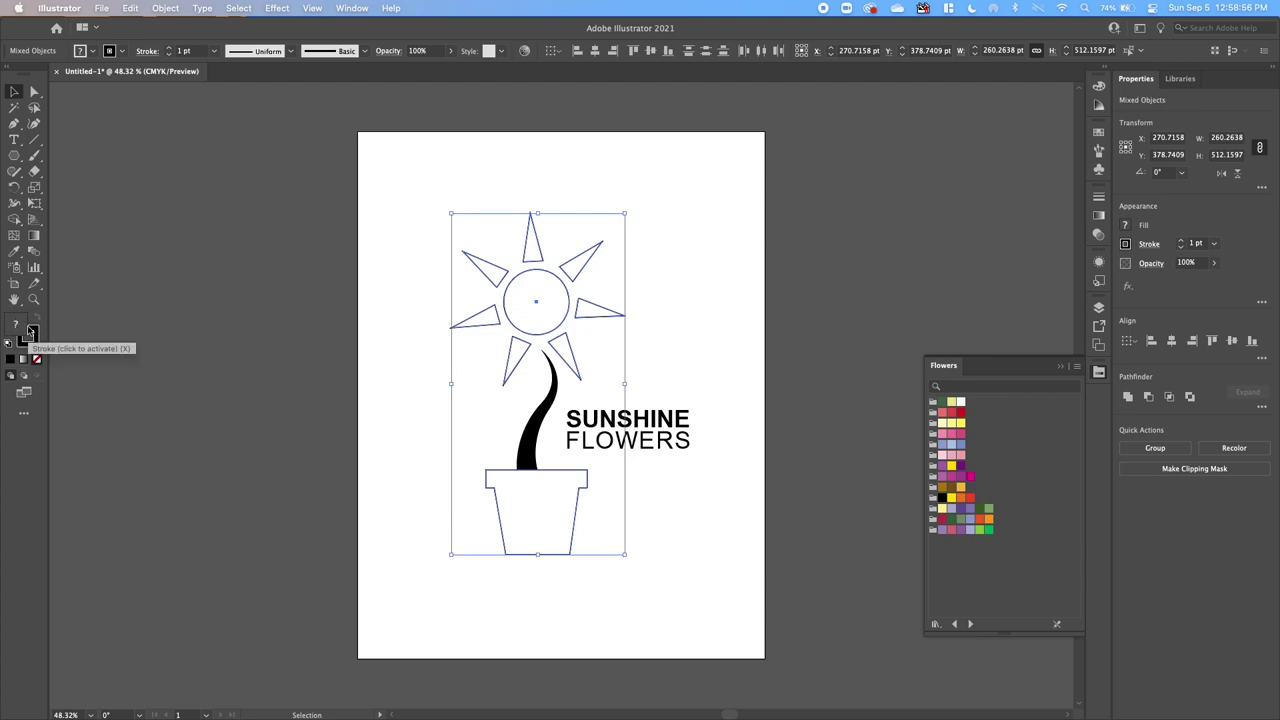
pyautogui.click(31, 332)
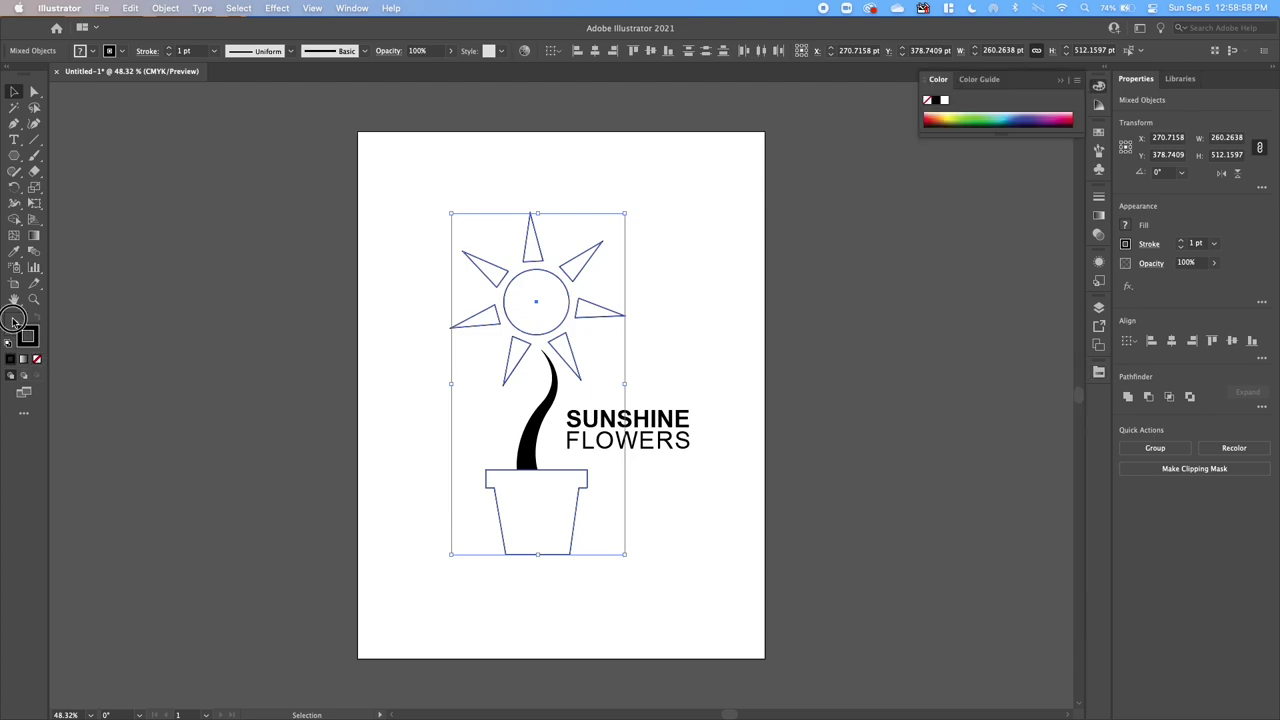
pyautogui.click(14, 324)
pyautogui.click(1098, 373)
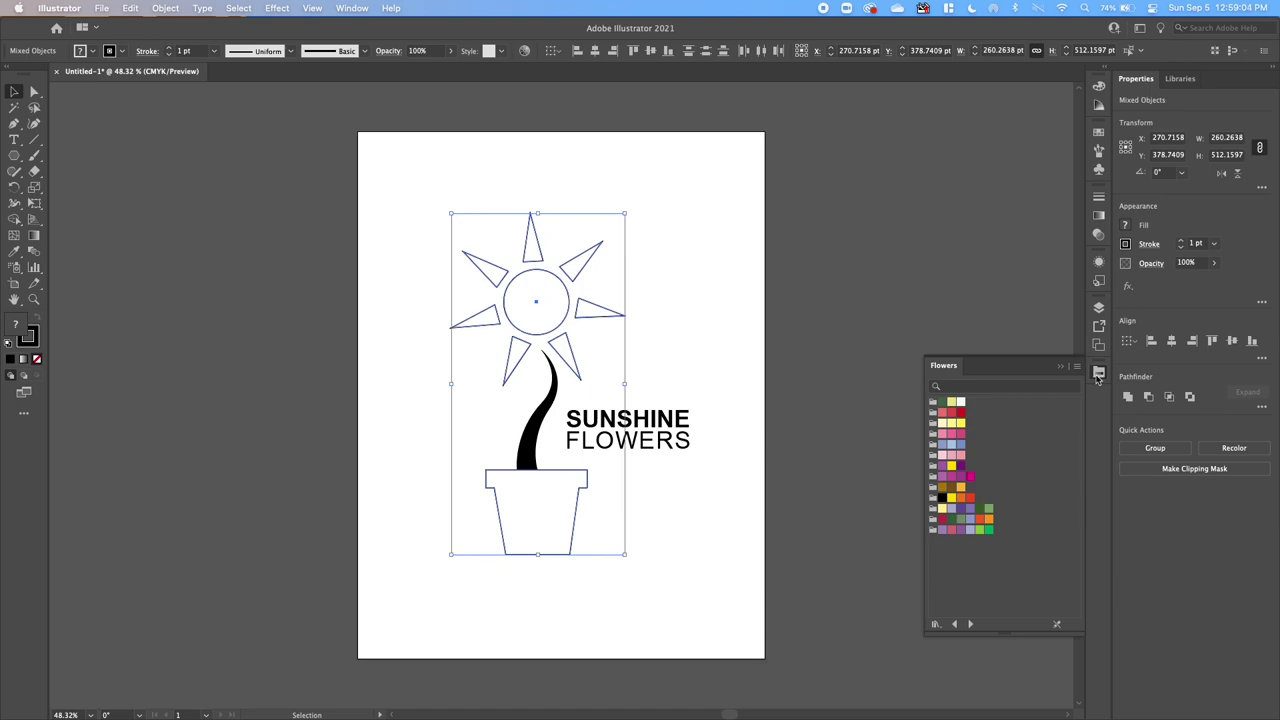
pyautogui.click(961, 490)
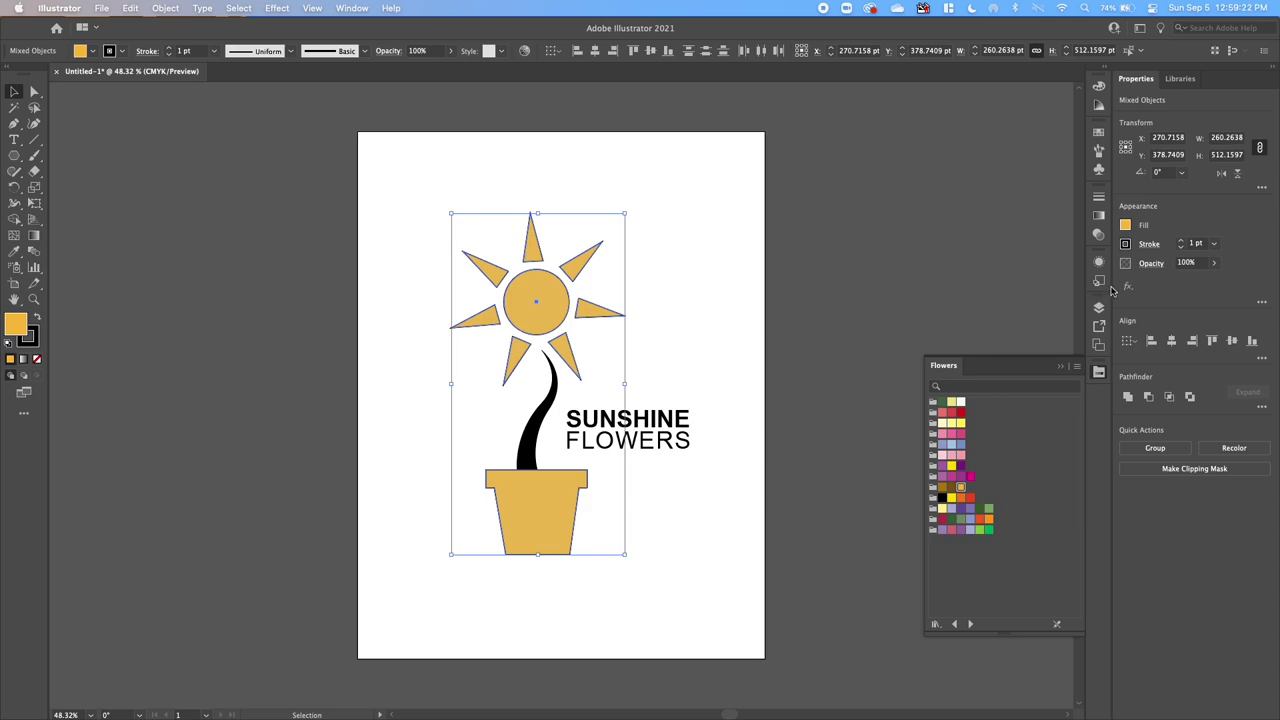
pyautogui.click(1126, 244)
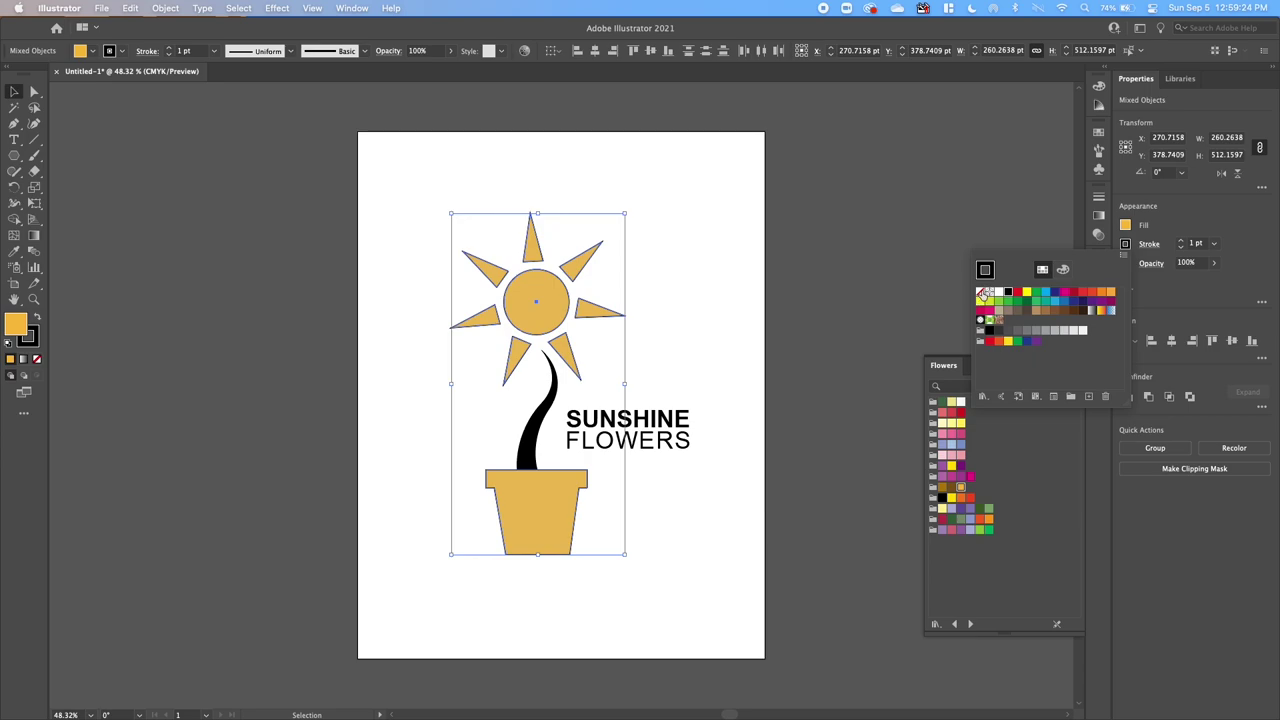
pyautogui.click(981, 292)
pyautogui.click(721, 537)
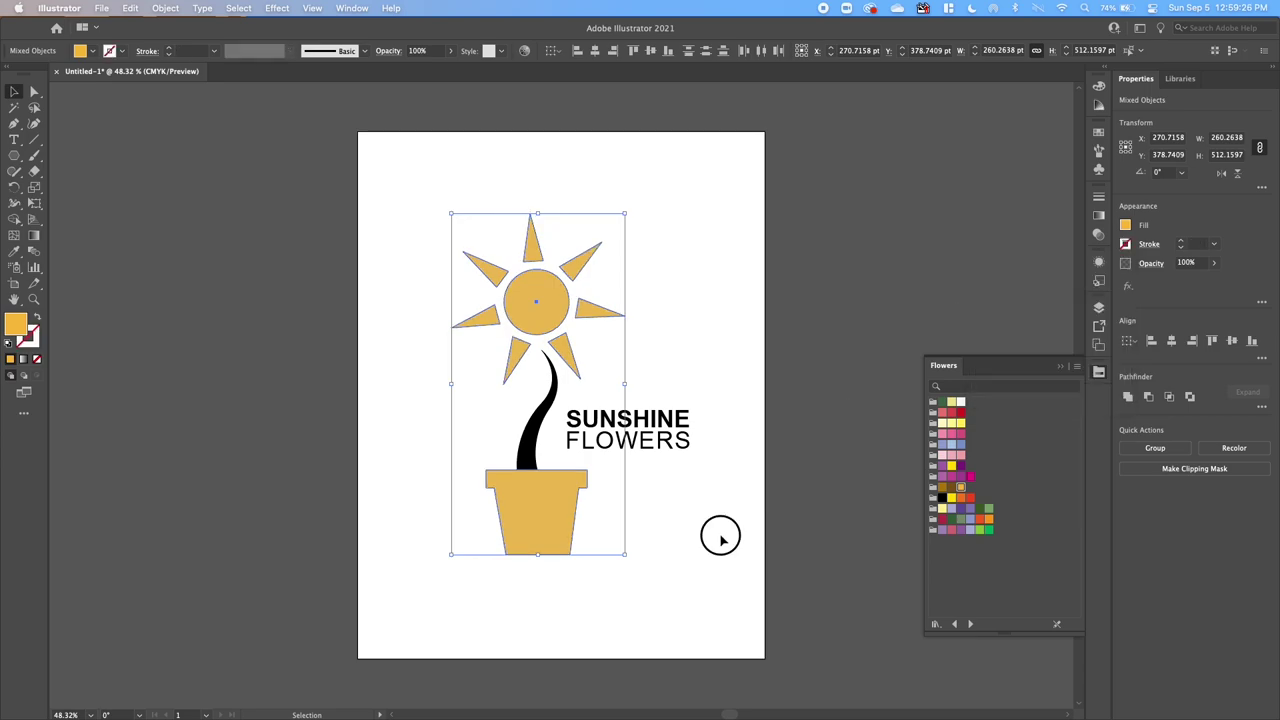
# Try a light green fill on the stem, then undo it.
pyautogui.click(543, 426)
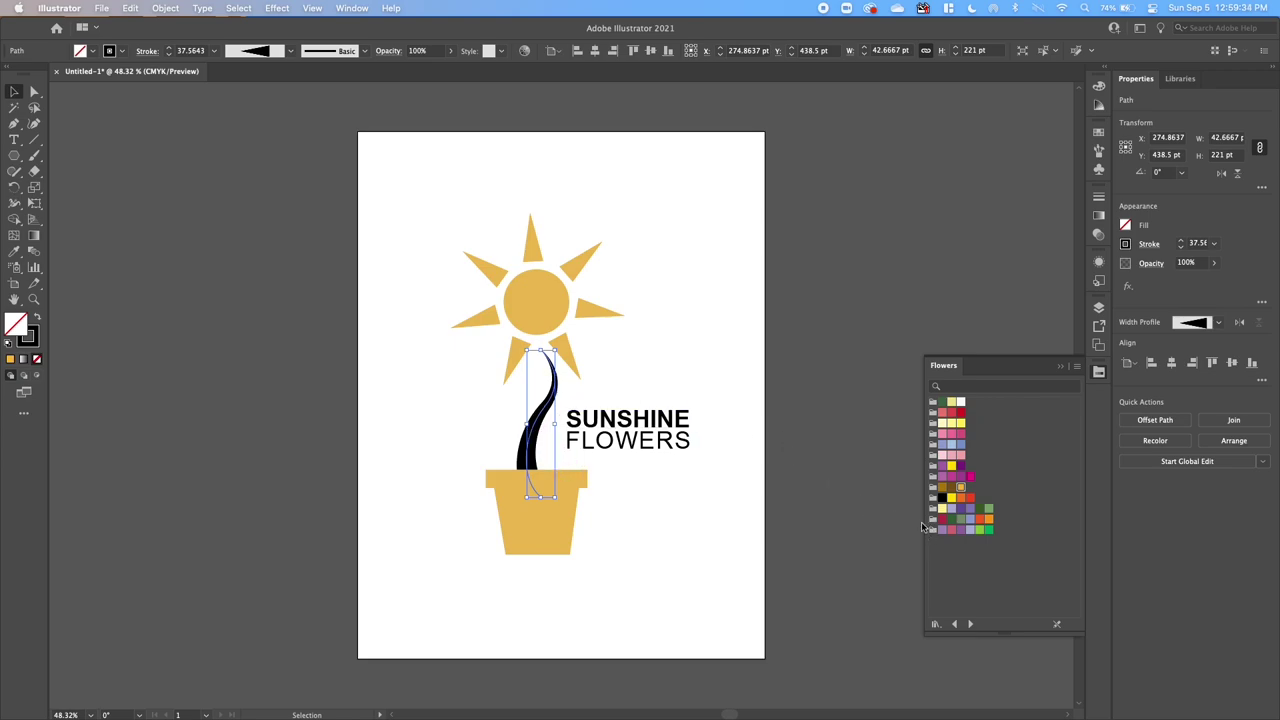
pyautogui.click(980, 532)
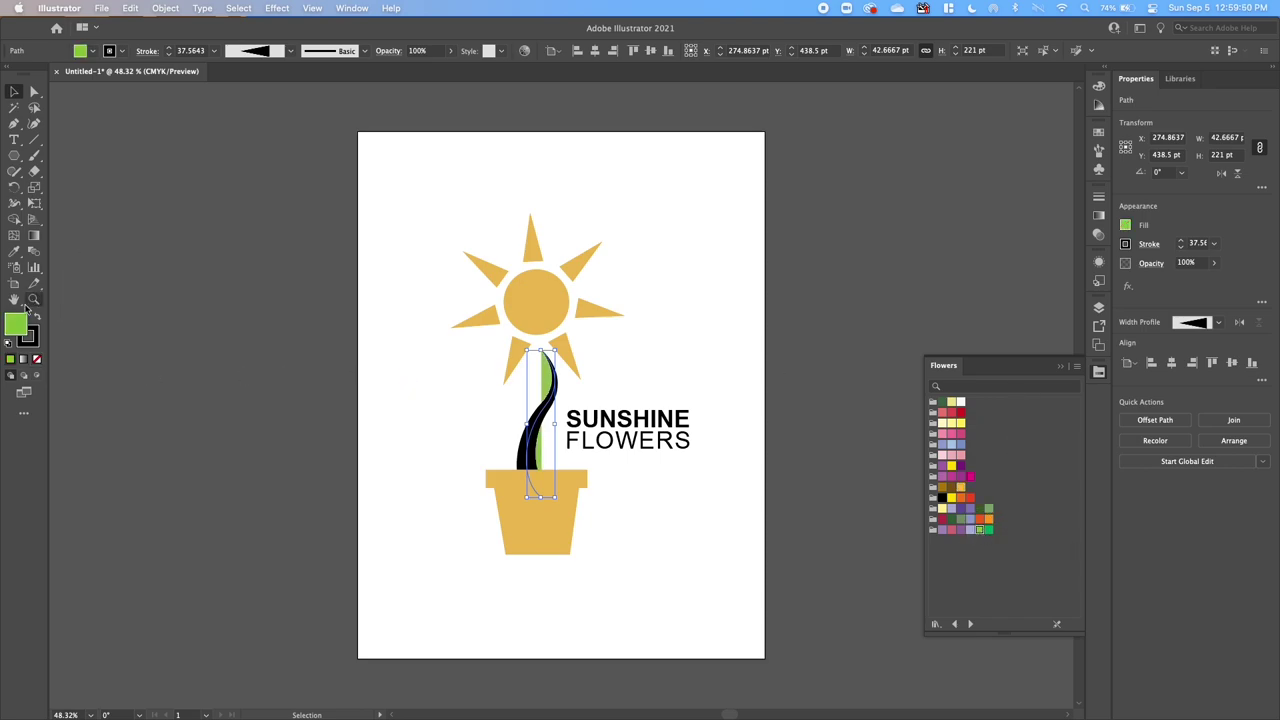
pyautogui.click(130, 8)
pyautogui.click(135, 31)
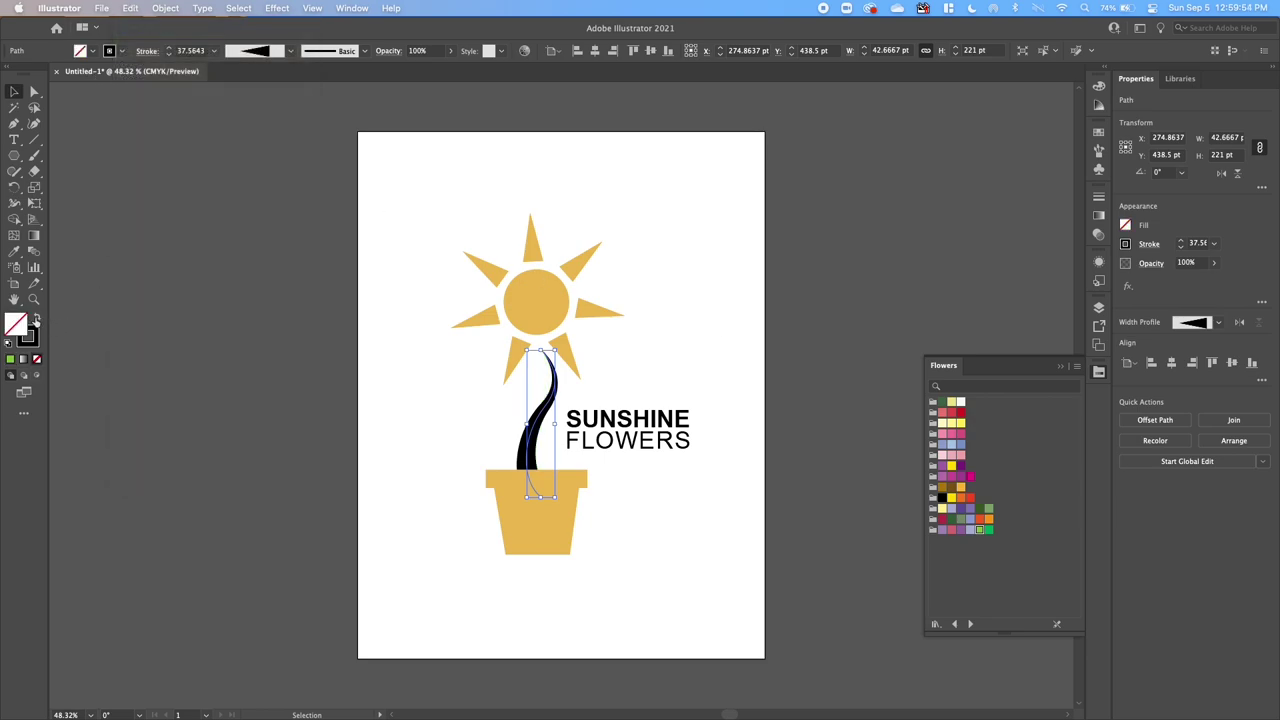
pyautogui.click(36, 318)
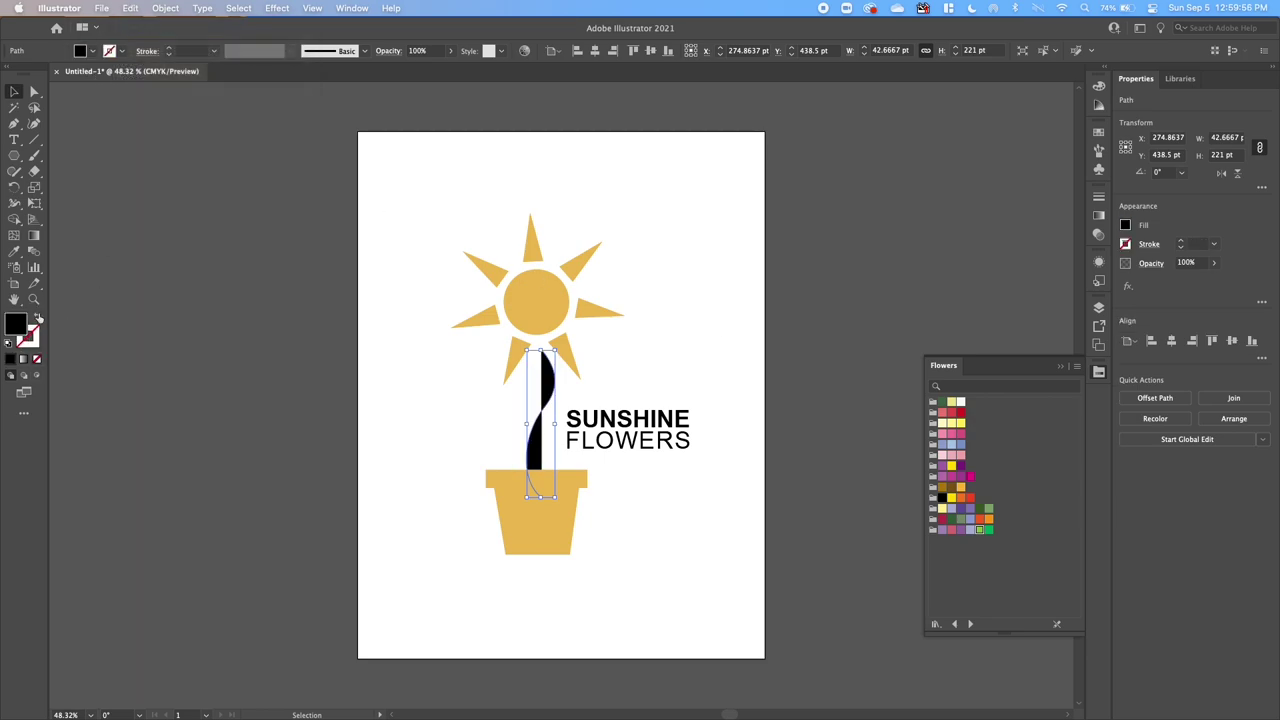
pyautogui.click(37, 317)
# Colour the stem's tapered stroke with the green Flowers swatch.
pyautogui.click(32, 340)
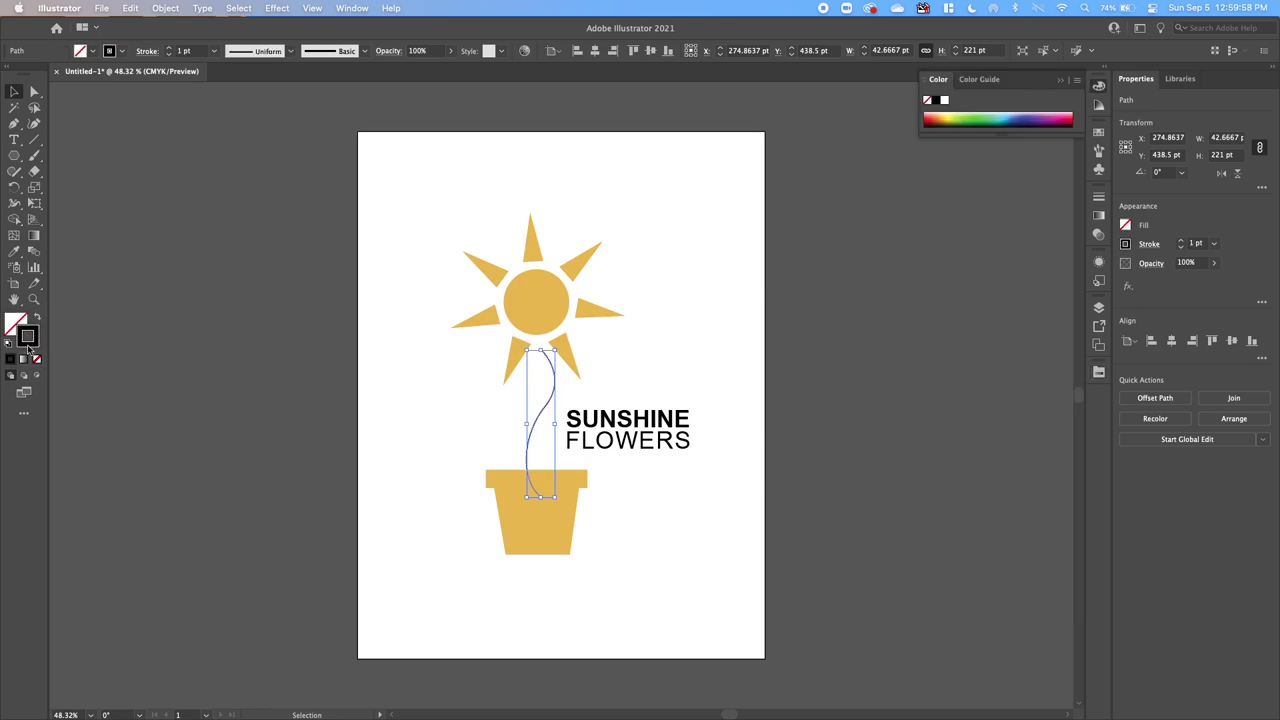
pyautogui.click(1099, 376)
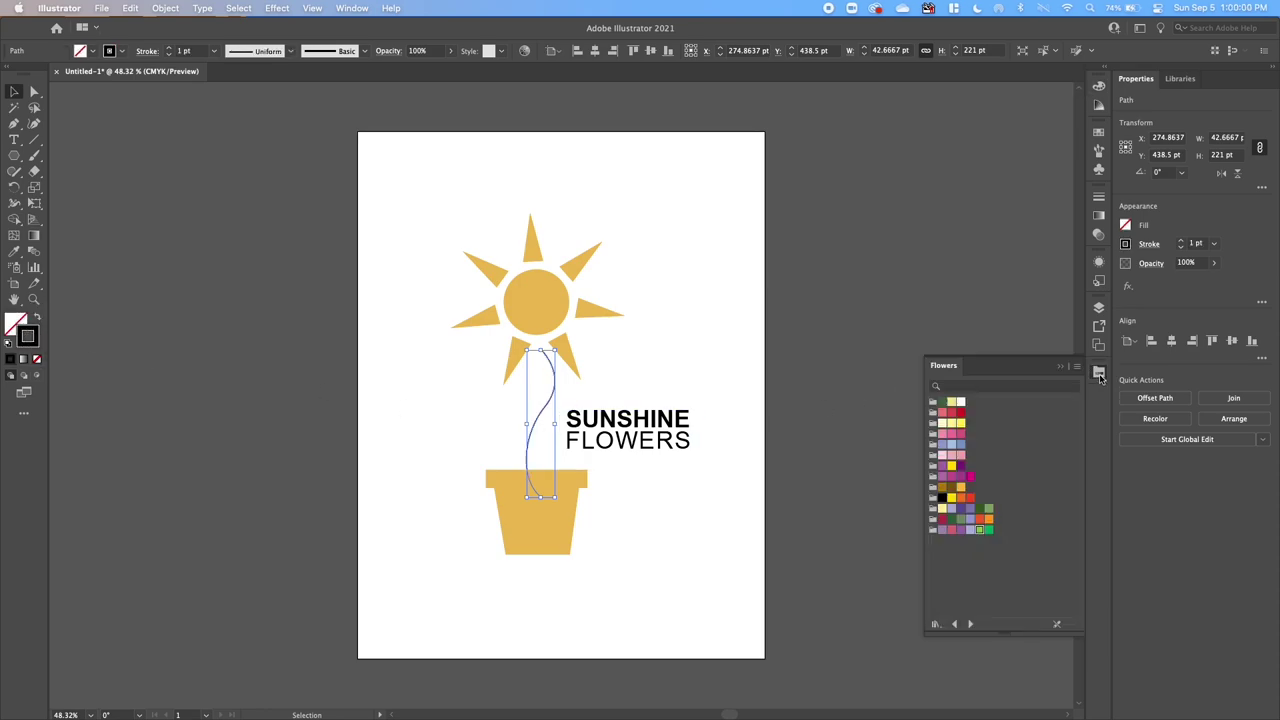
pyautogui.click(981, 531)
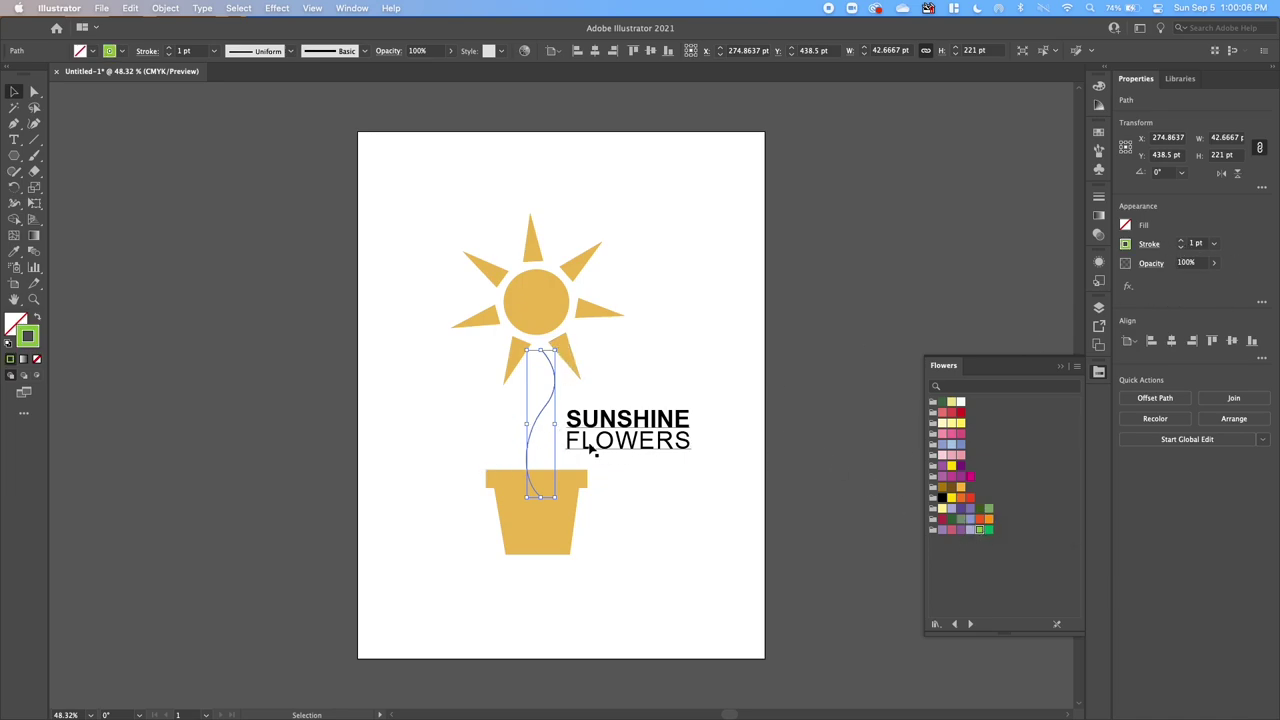
pyautogui.press('a')
pyautogui.hotkey('ctrl', 'shift', 'z')
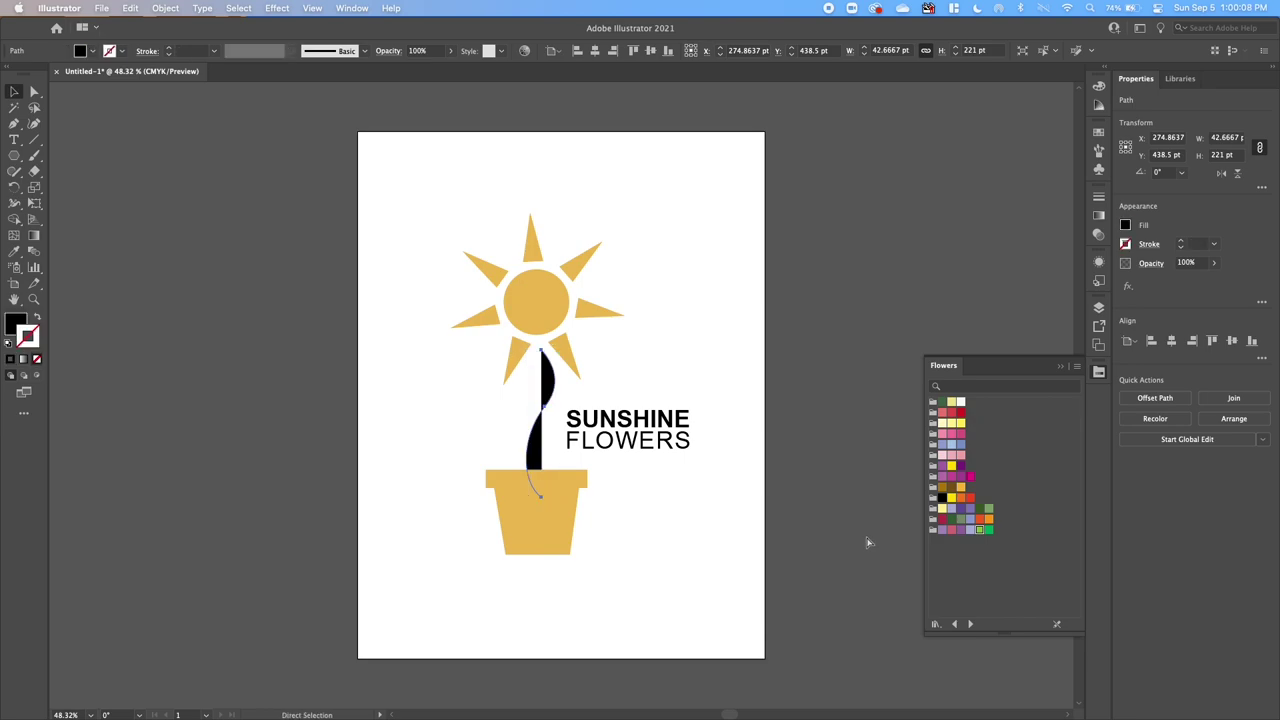
pyautogui.press('v')
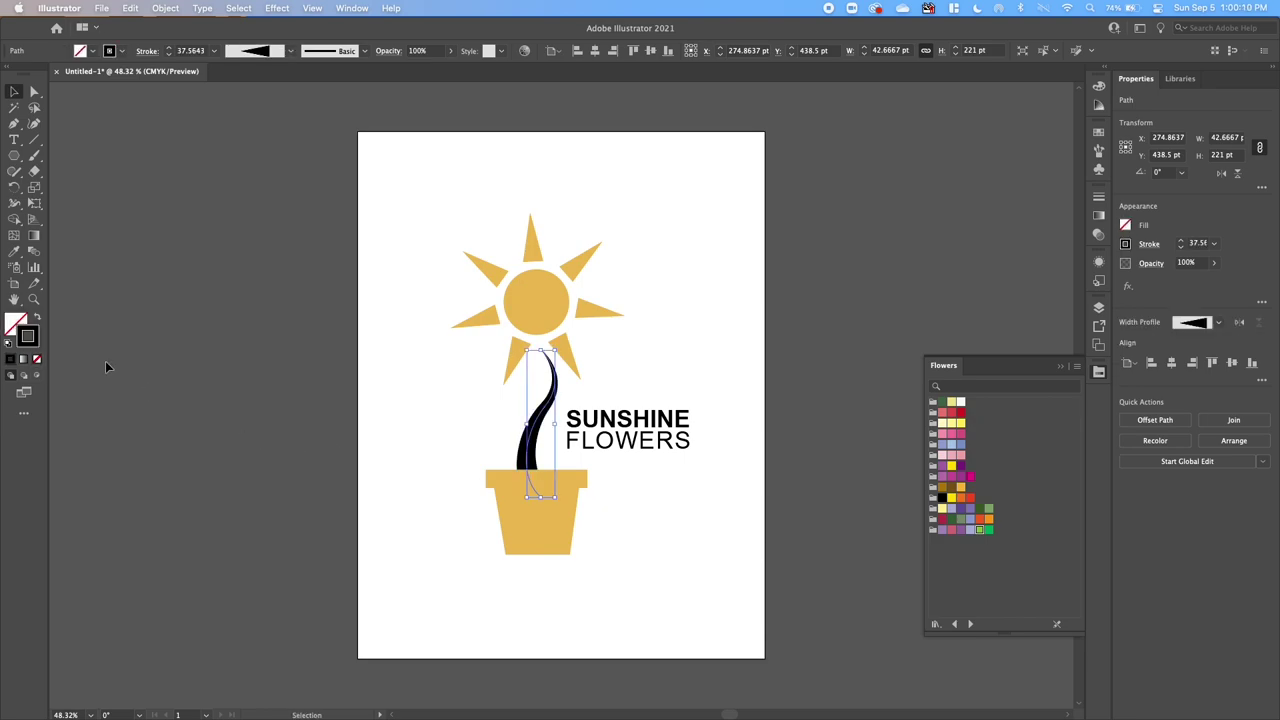
pyautogui.click(980, 530)
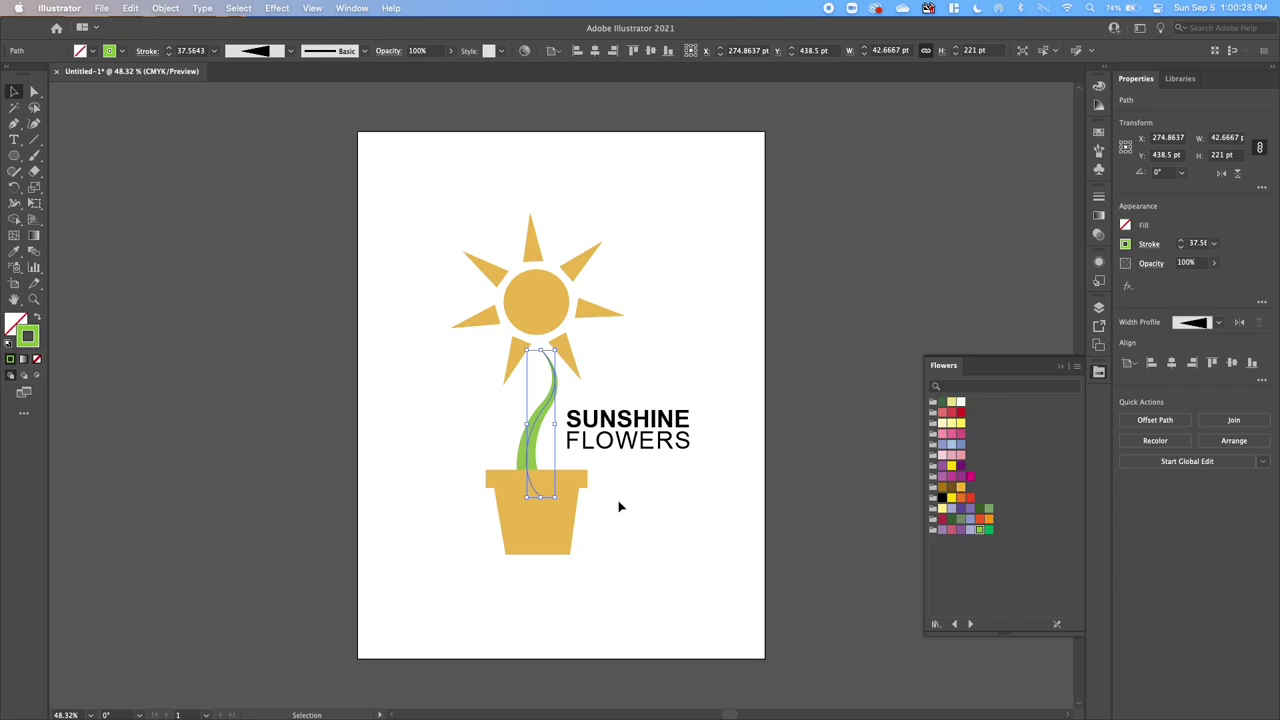
pyautogui.click(616, 438)
pyautogui.click(14, 322)
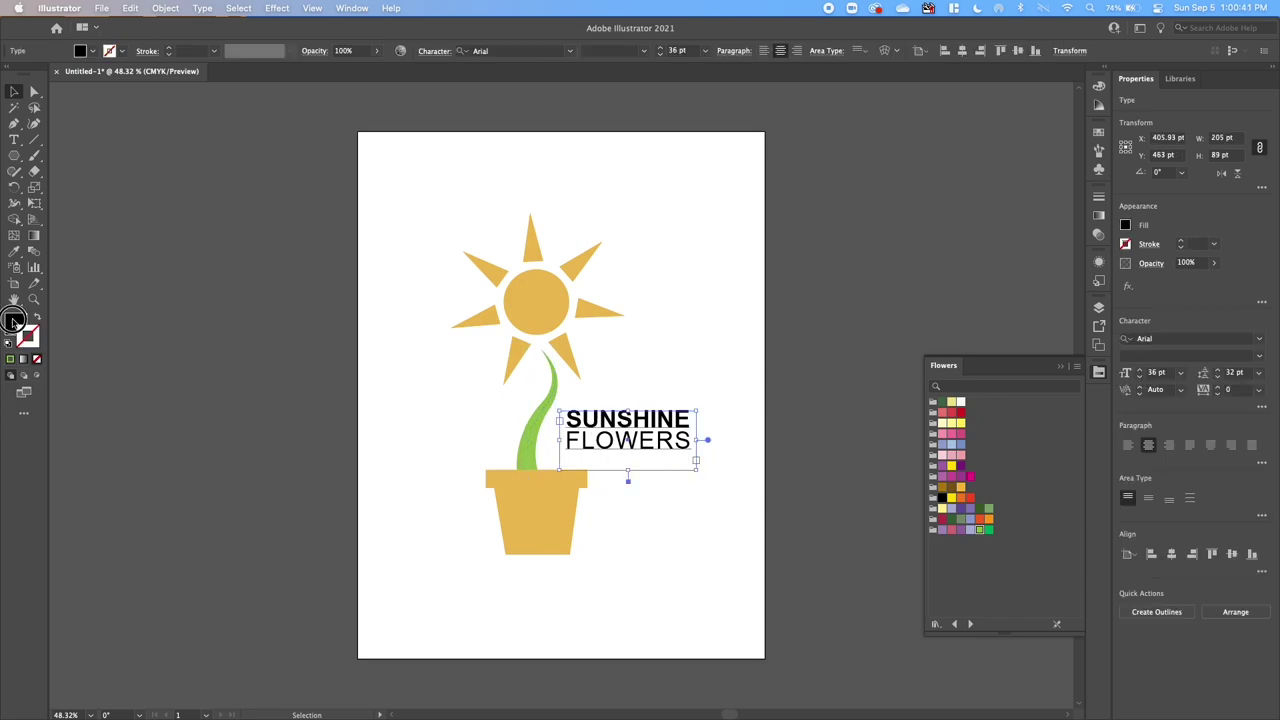
pyautogui.click(1098, 374)
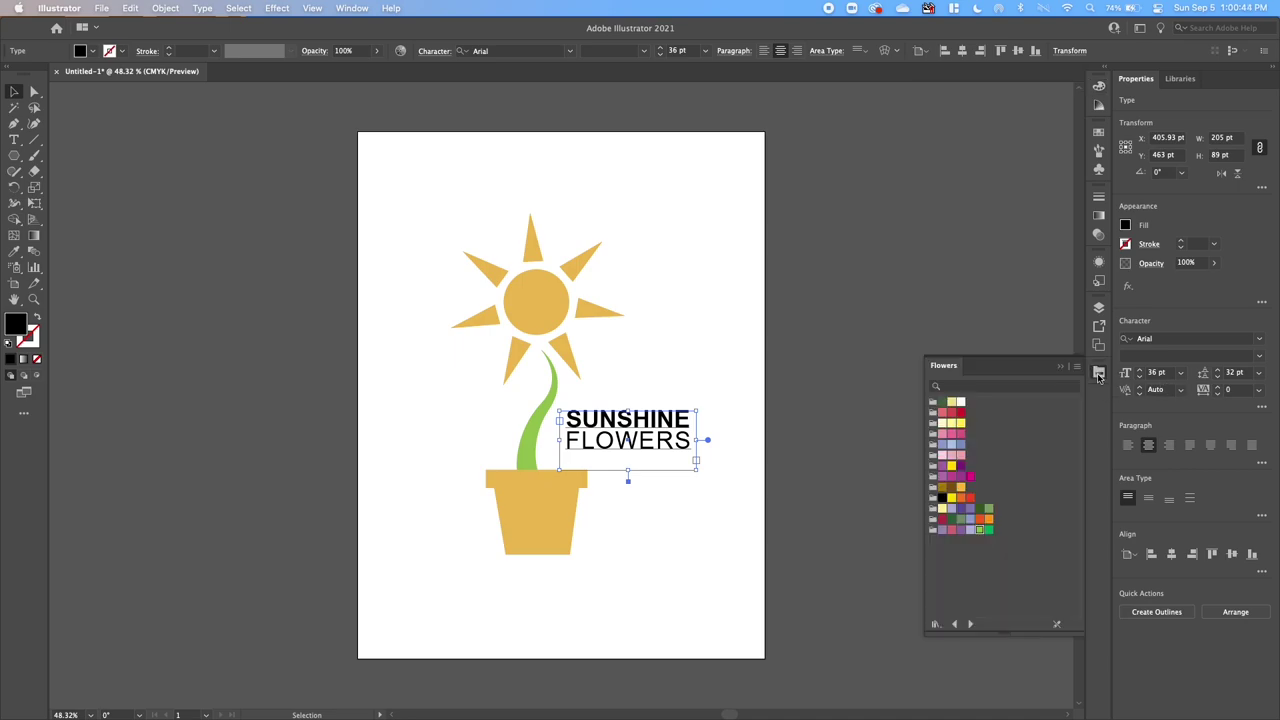
pyautogui.click(980, 531)
pyautogui.click(720, 517)
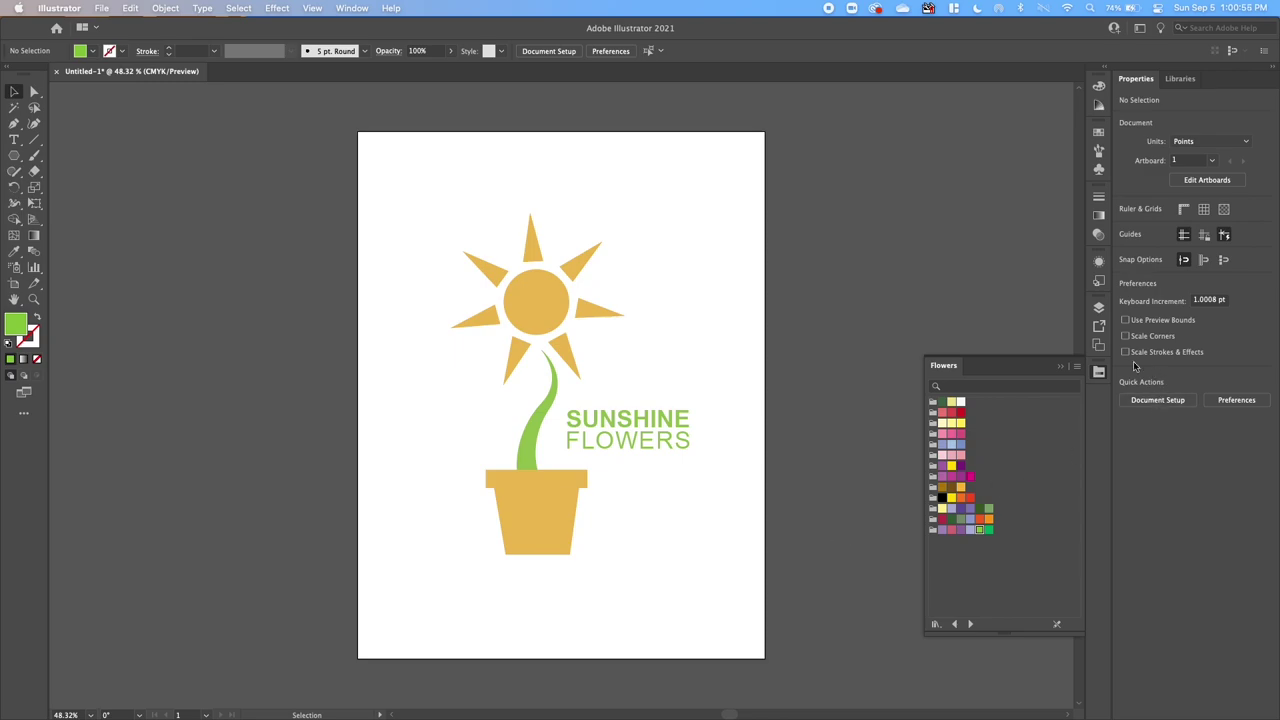
pyautogui.click(1072, 366)
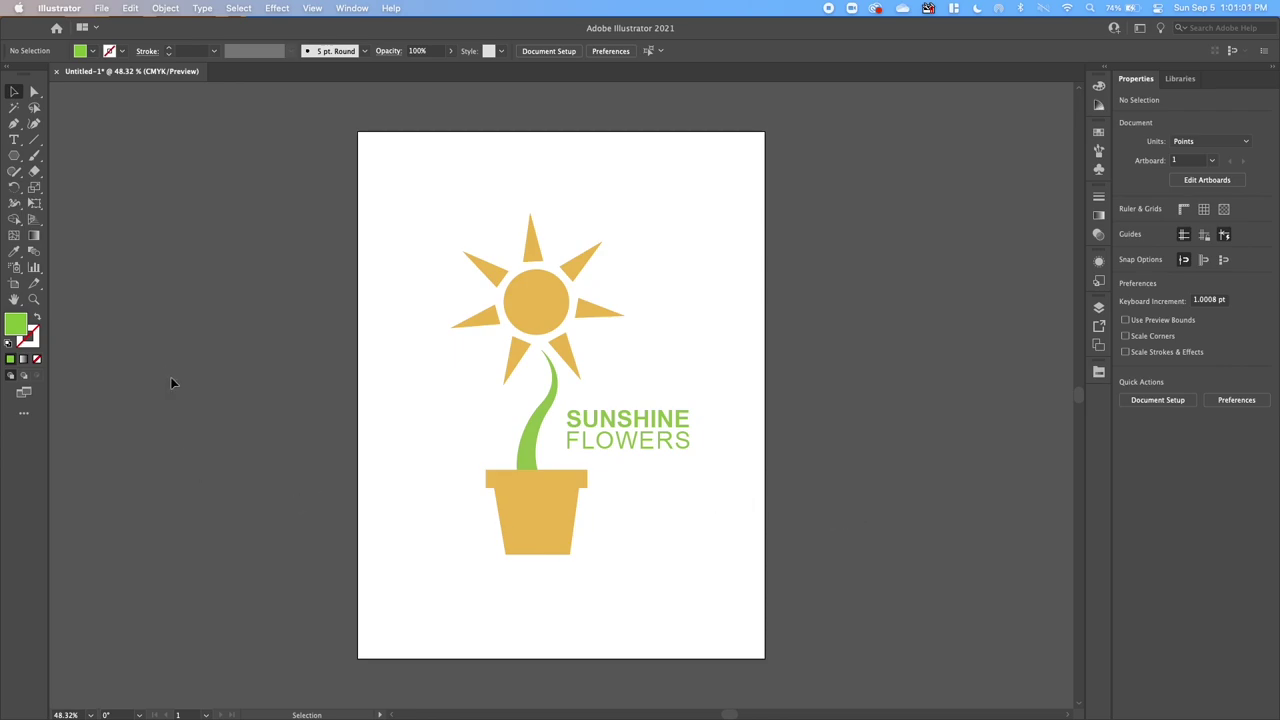
# Duplicate the artboard and logo to the right as Artboard 1 copy at X 950 pt.
pyautogui.click(14, 283)
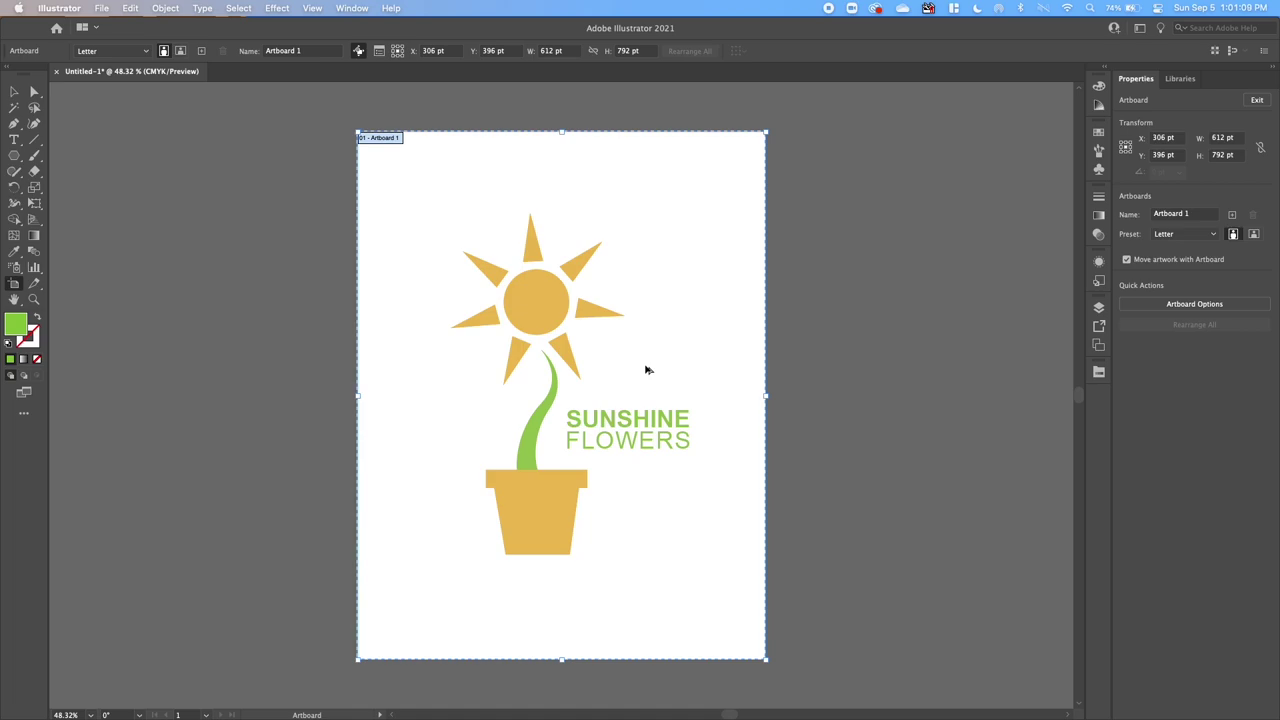
pyautogui.moveTo(616, 364); pyautogui.dragTo(1044, 363)
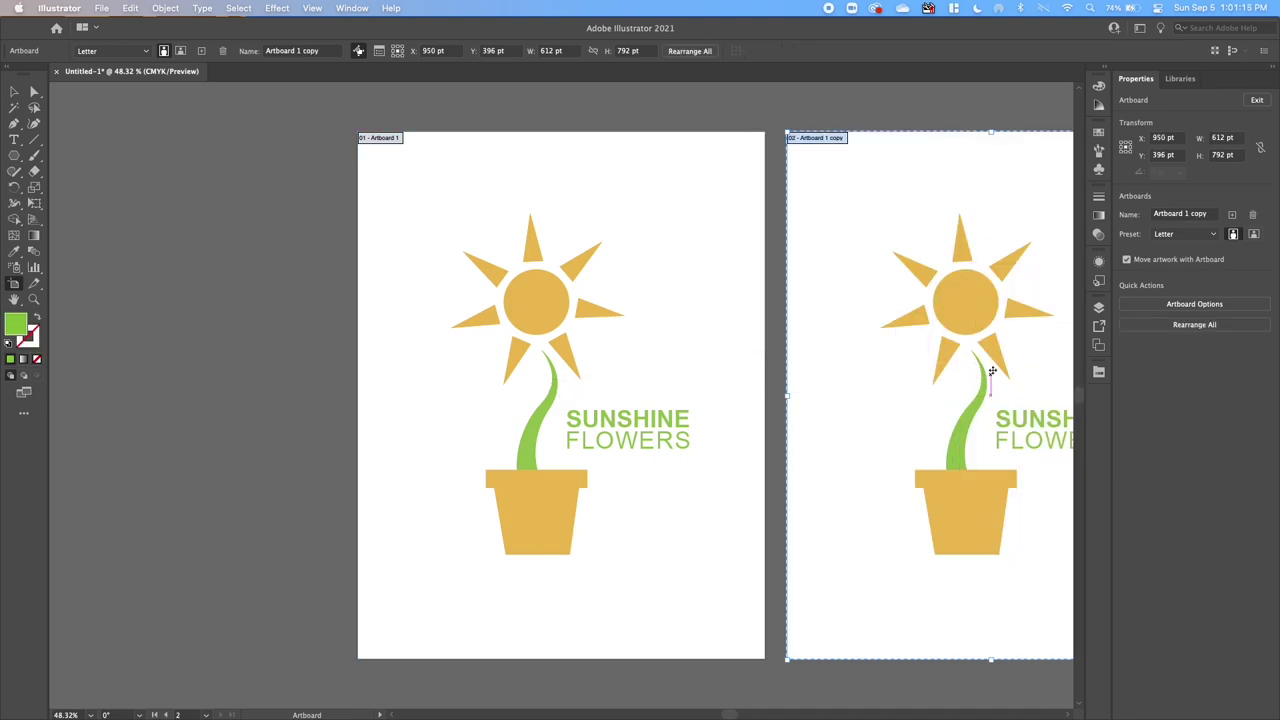
pyautogui.click(15, 300)
pyautogui.moveTo(322, 373); pyautogui.dragTo(95, 381)
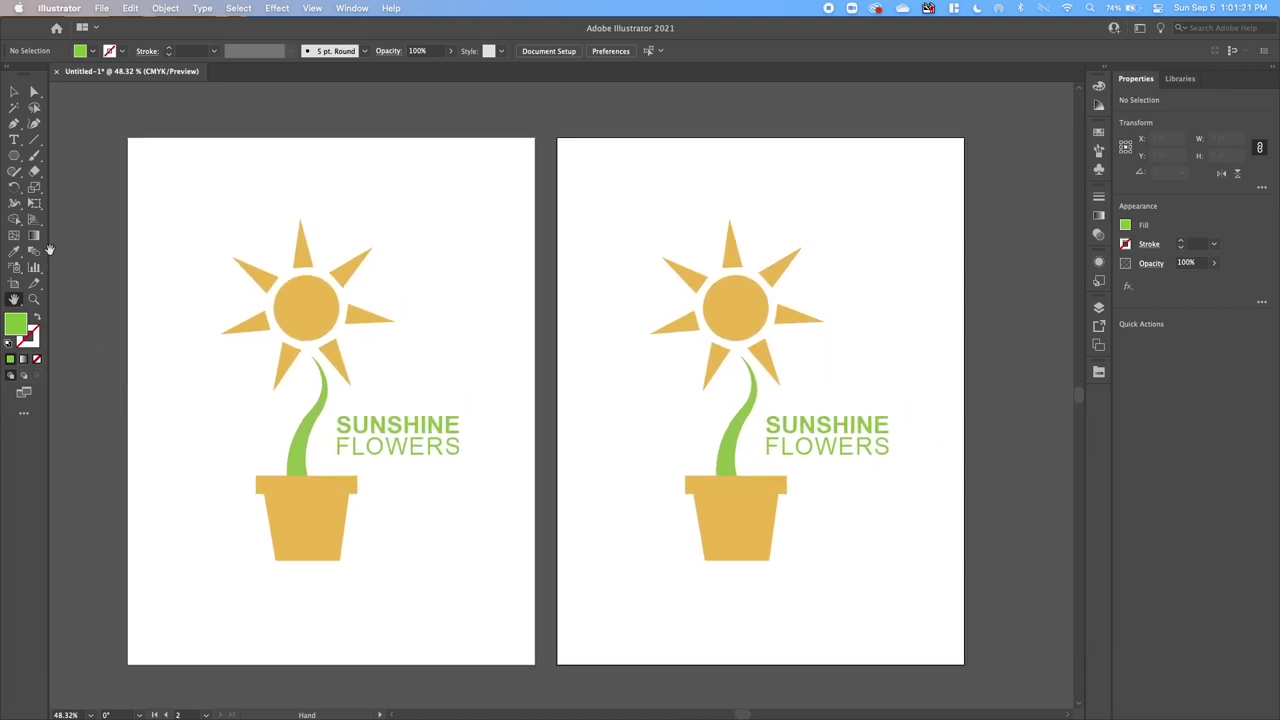
pyautogui.click(13, 286)
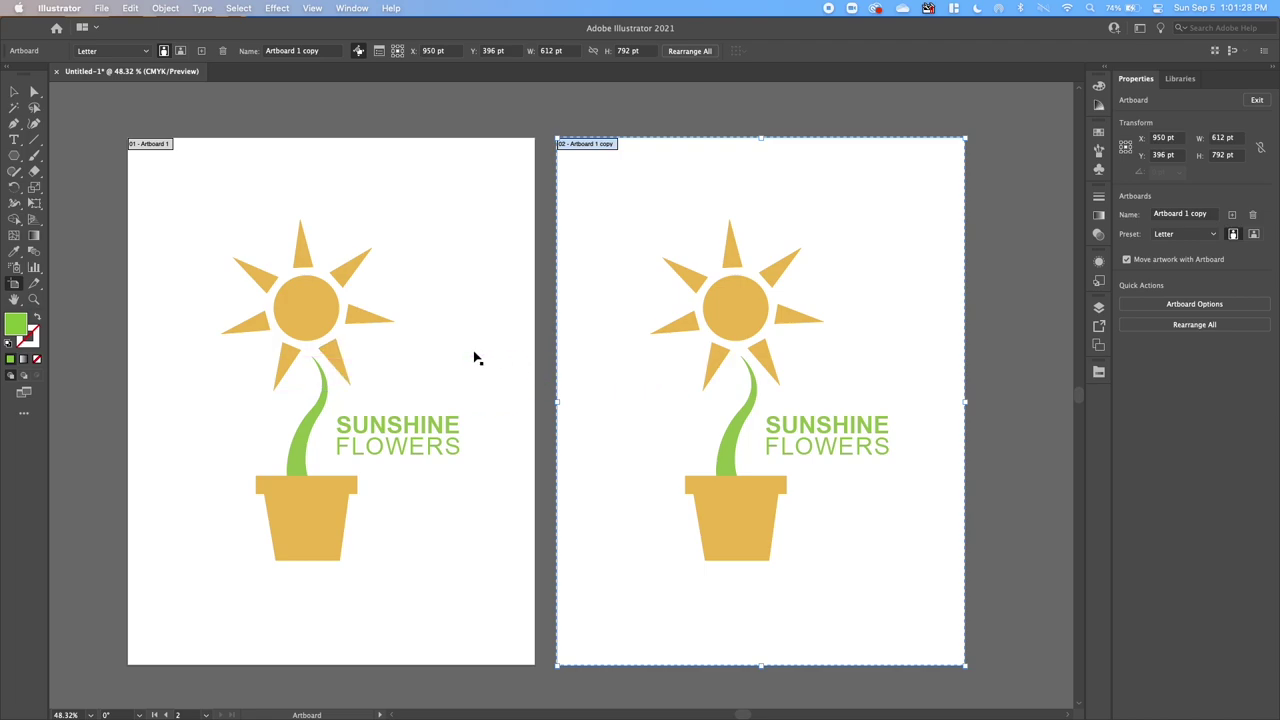
# Rename the left artboard LOGO 1 and the right artboard LOGO 2.
pyautogui.click(157, 144)
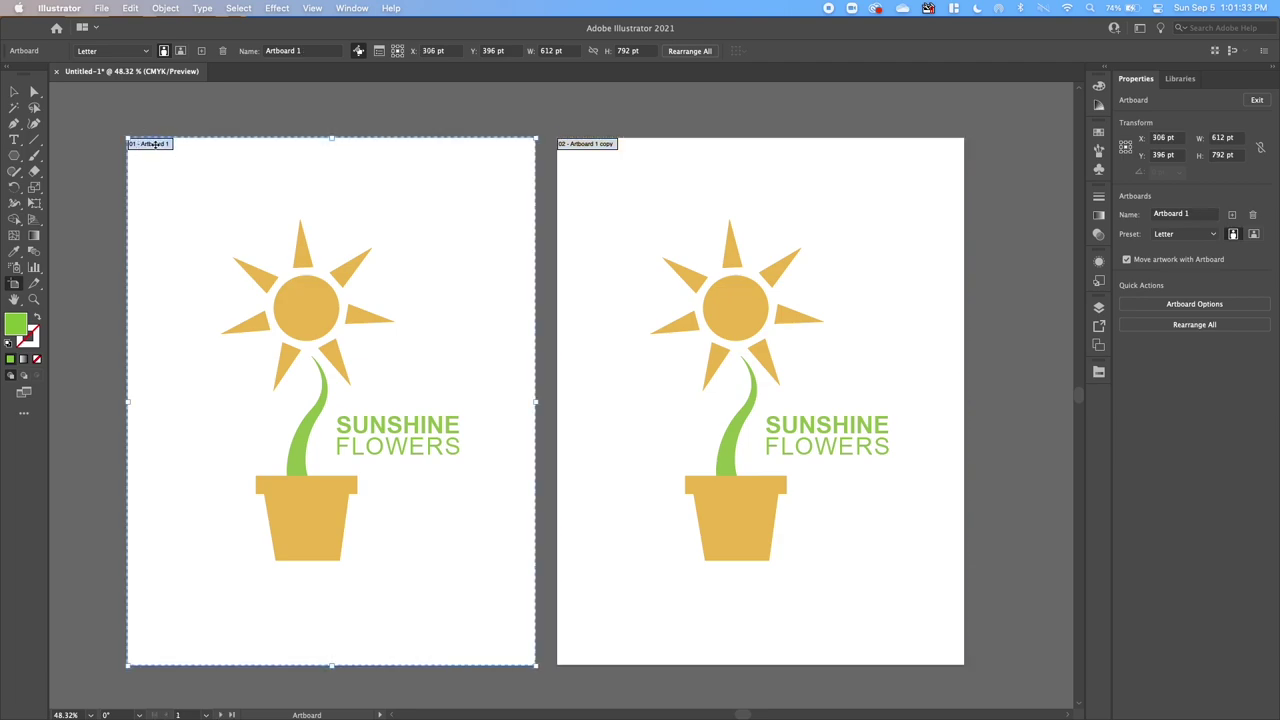
pyautogui.click(290, 50)
pyautogui.write('LOGO')
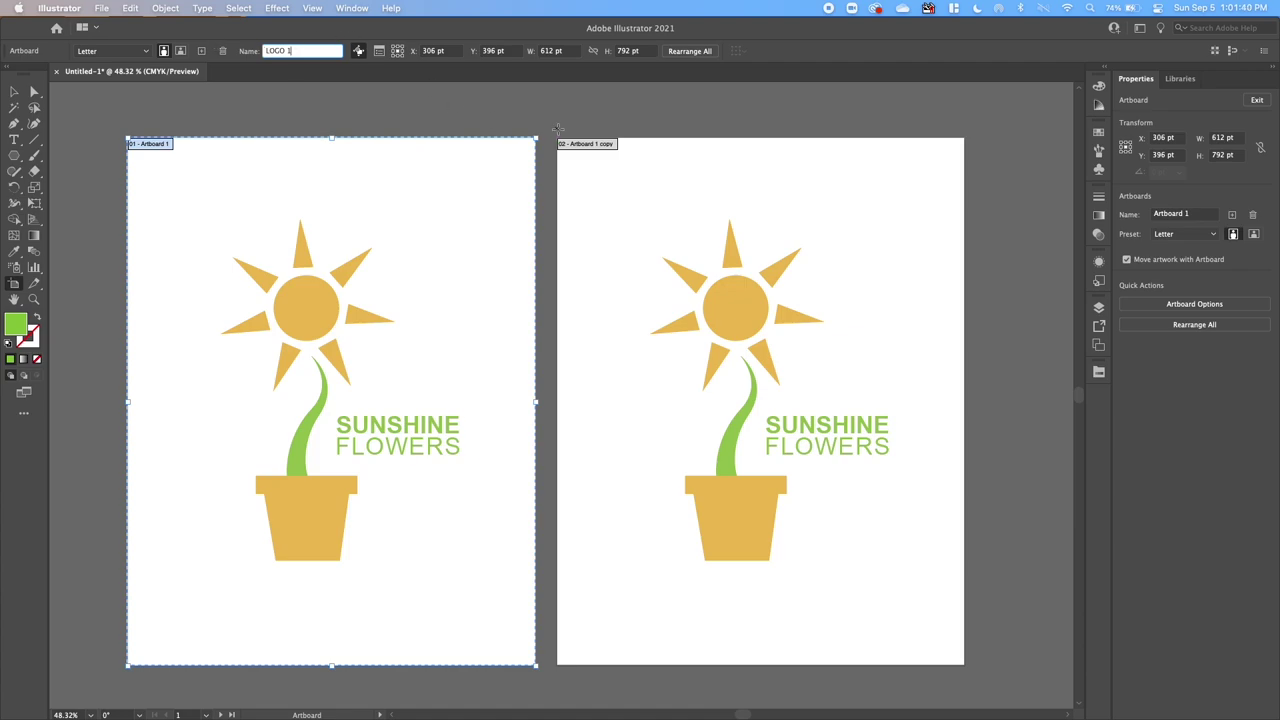
pyautogui.click(596, 143)
pyautogui.click(313, 51)
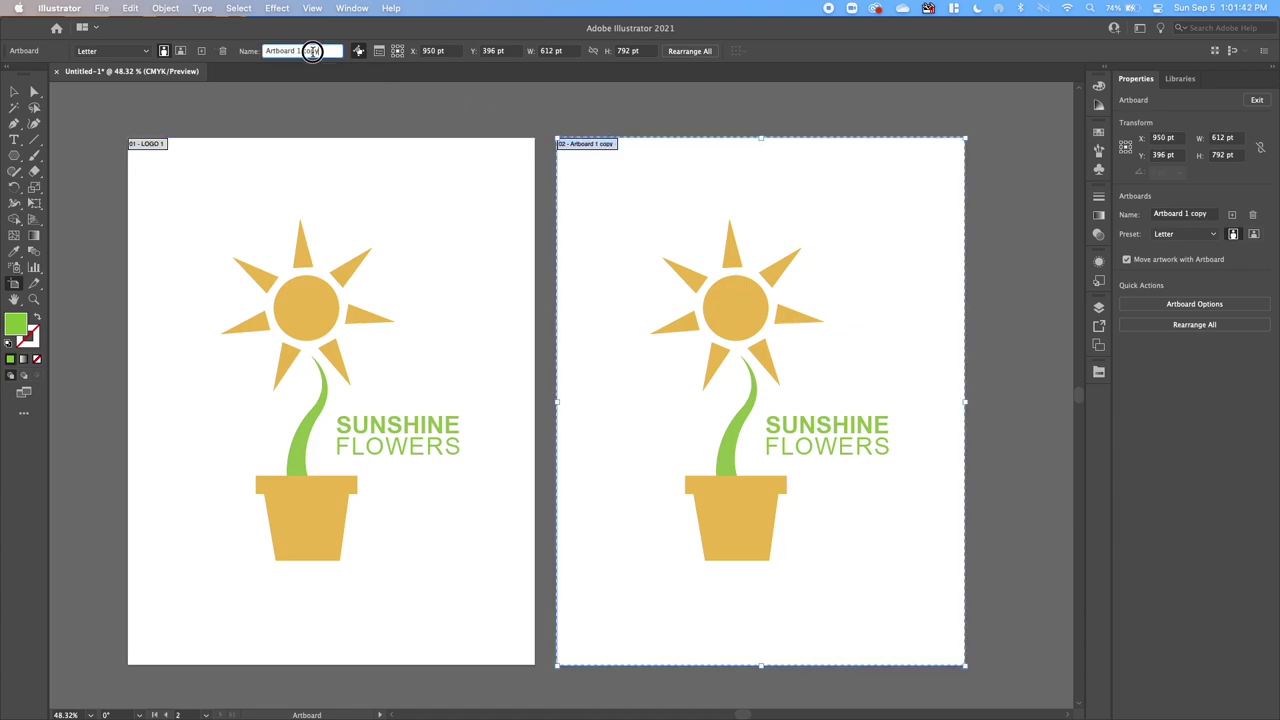
pyautogui.write('LOGO 2')
pyautogui.click(14, 91)
pyautogui.hotkey('shift', 'o')
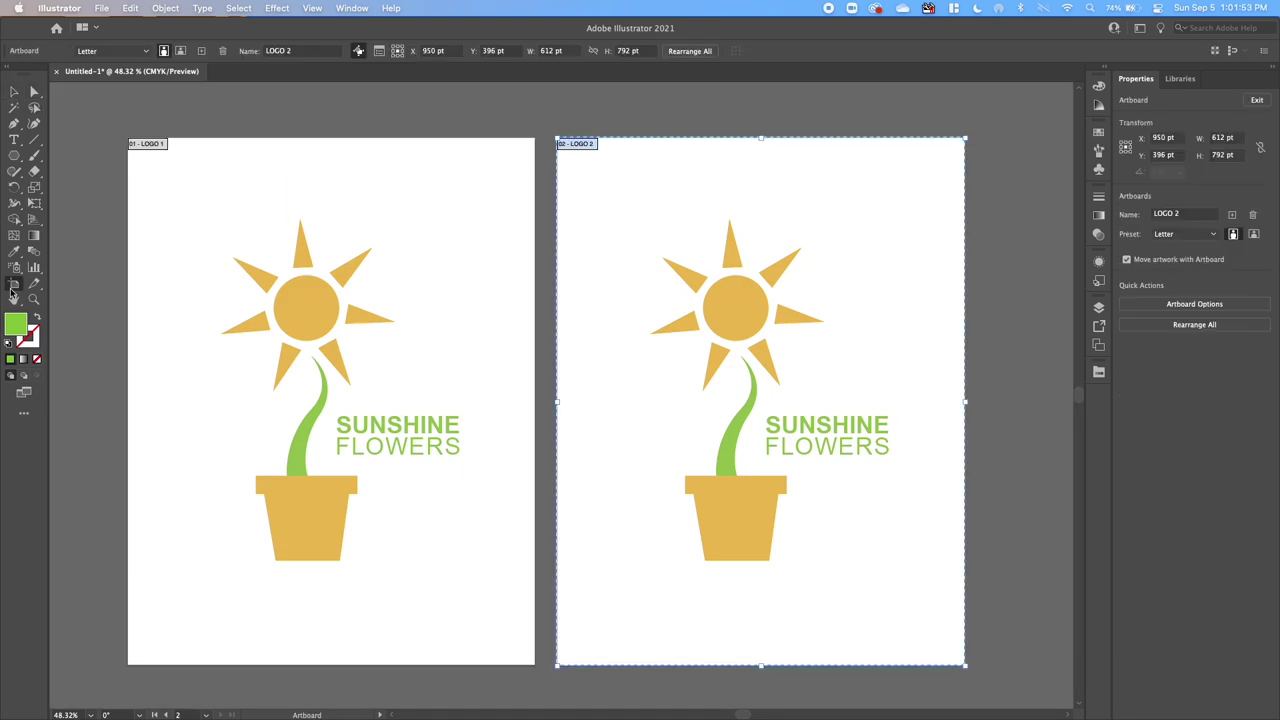
pyautogui.click(14, 91)
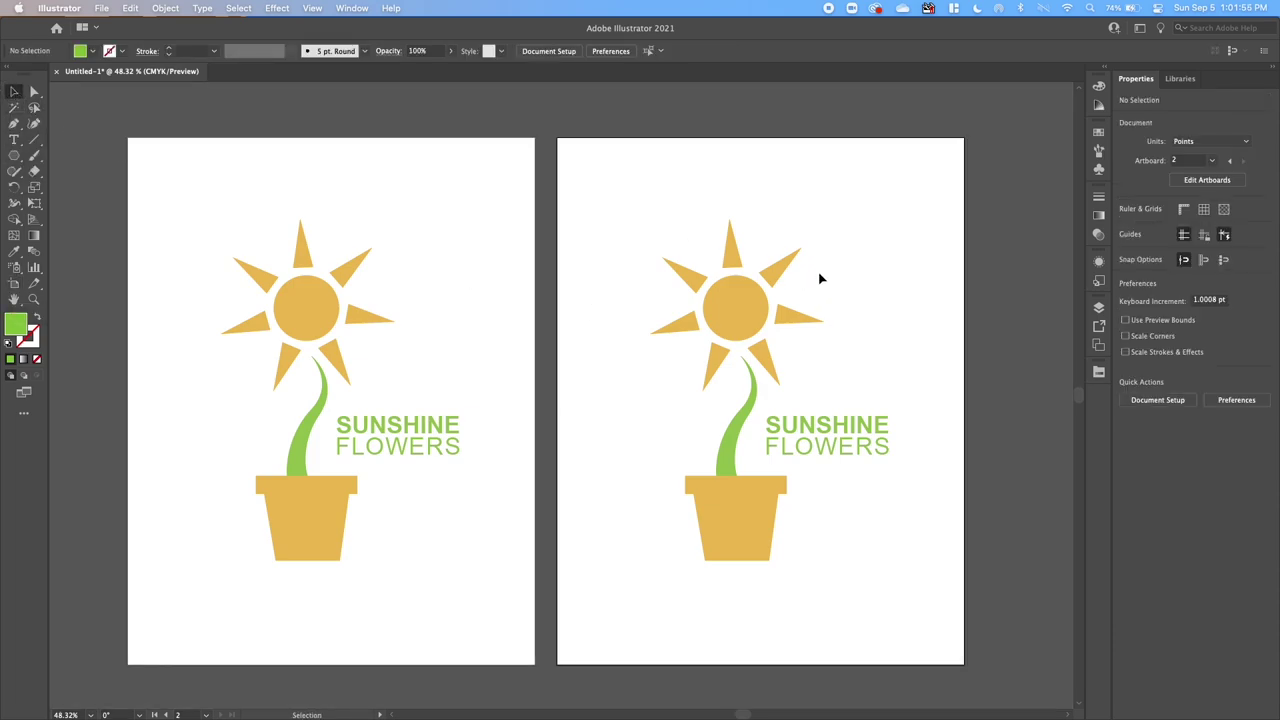
# Collect the right-hand logo's objects into a new layer.
pyautogui.moveTo(622, 212); pyautogui.dragTo(912, 570)
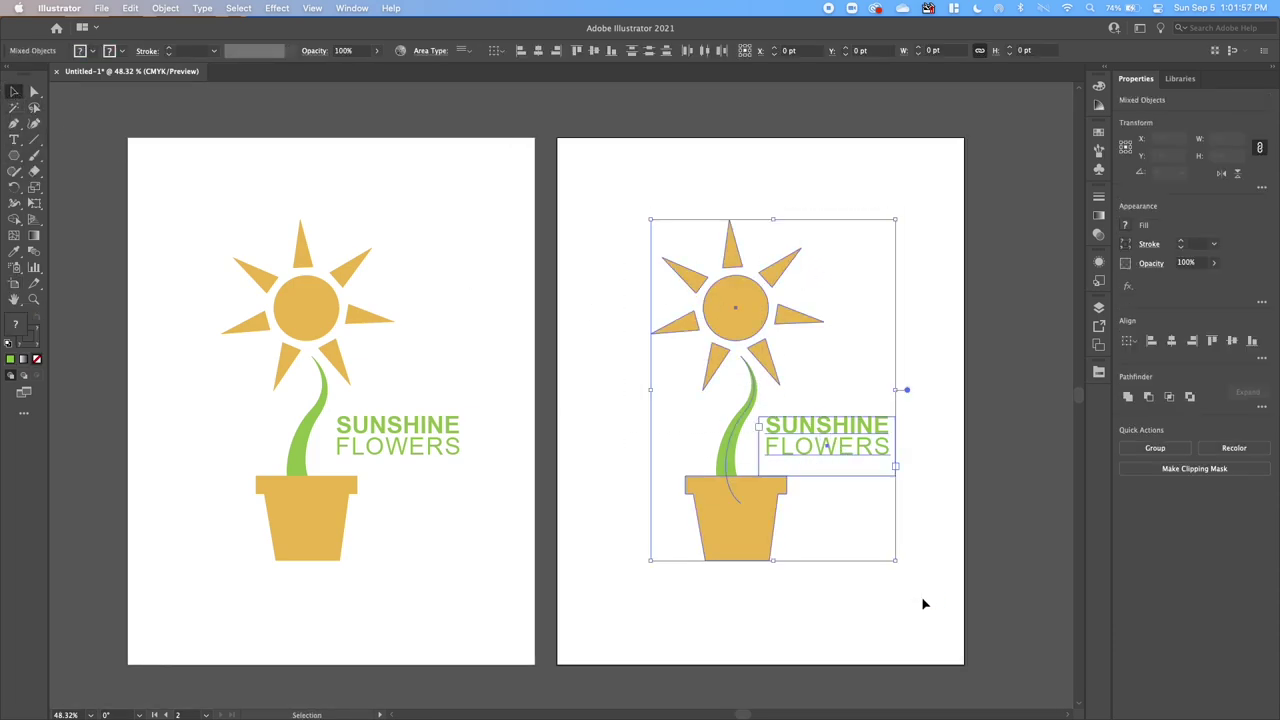
pyautogui.click(1097, 308)
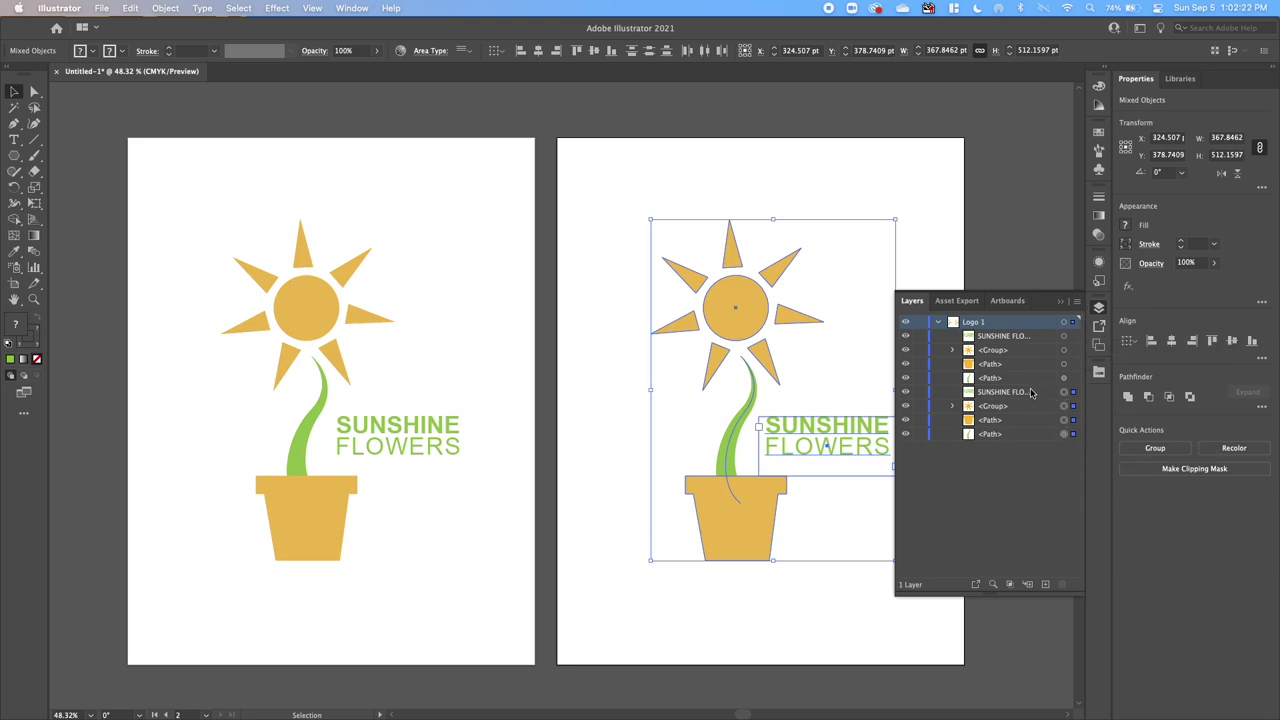
pyautogui.click(1062, 393)
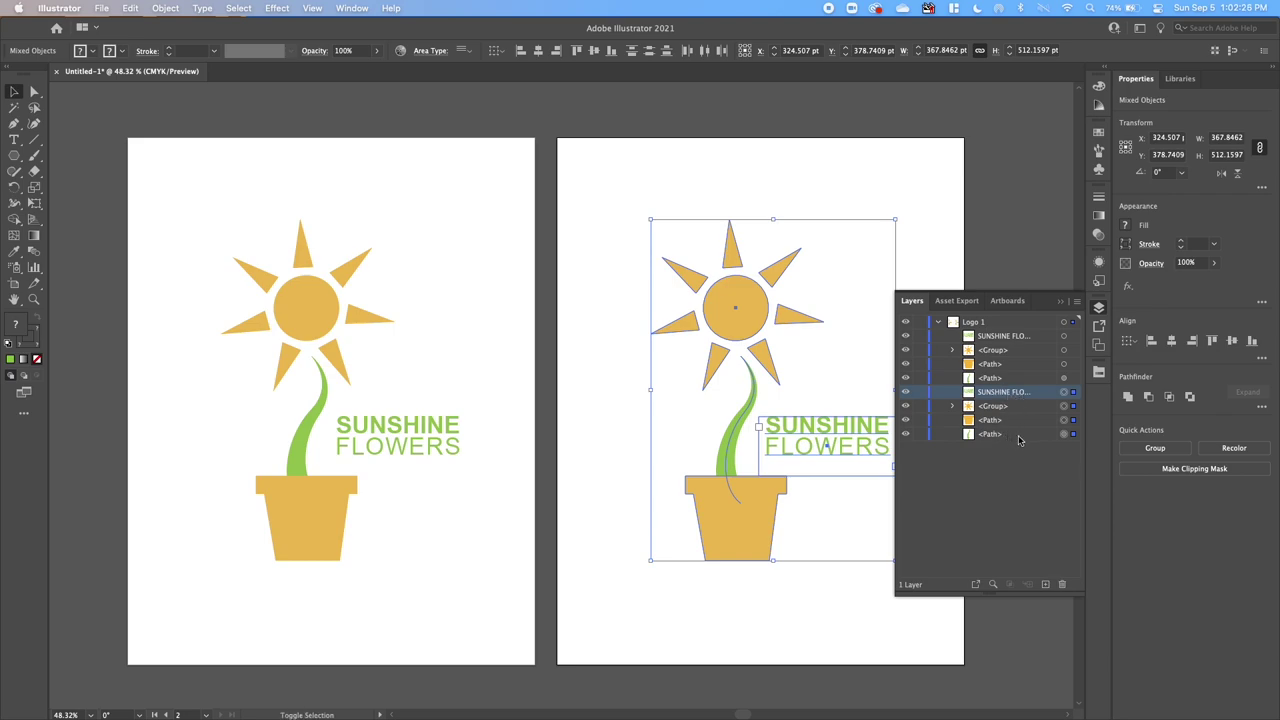
pyautogui.keyDown('shift'); pyautogui.click(1019, 437); pyautogui.keyUp('shift')
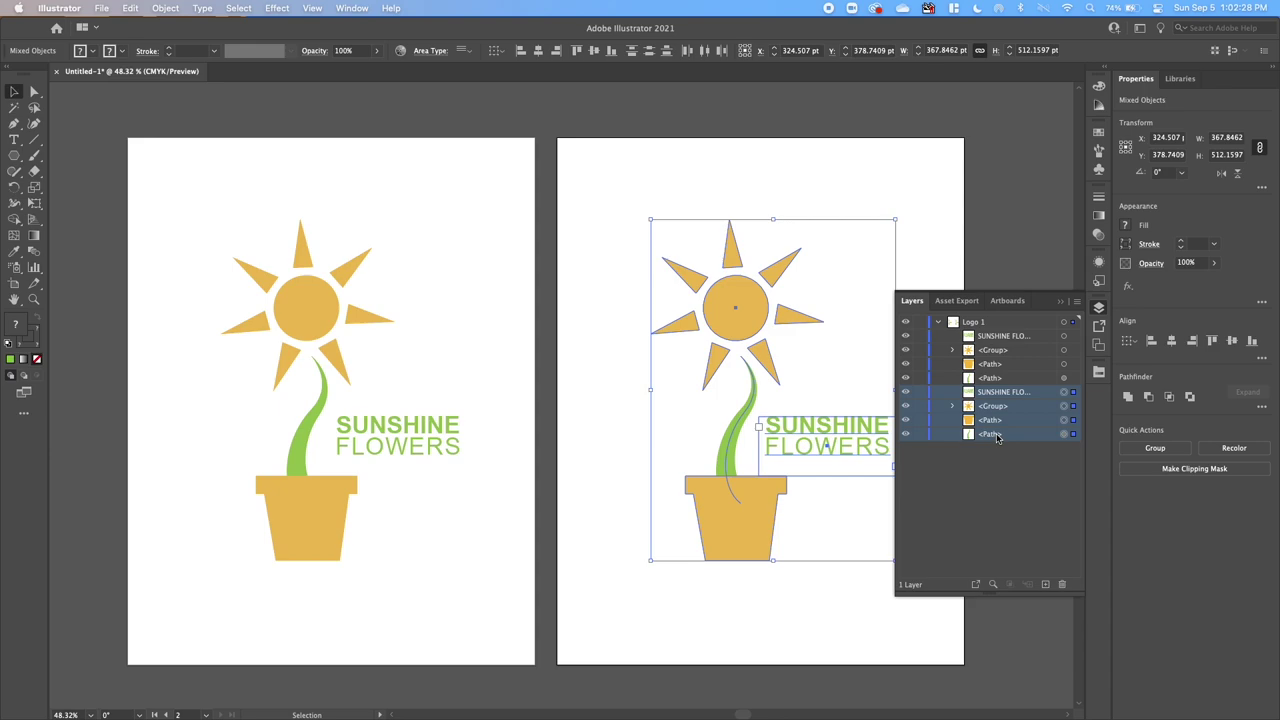
pyautogui.click(1076, 301)
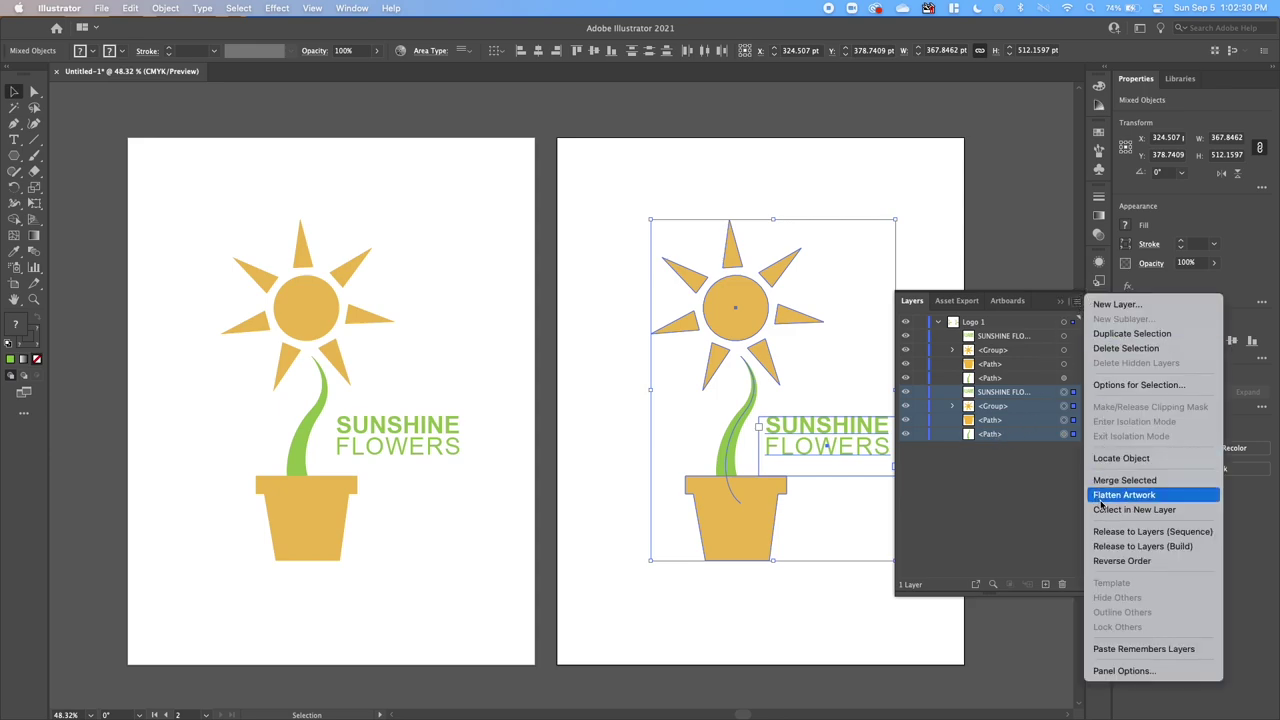
pyautogui.click(1103, 509)
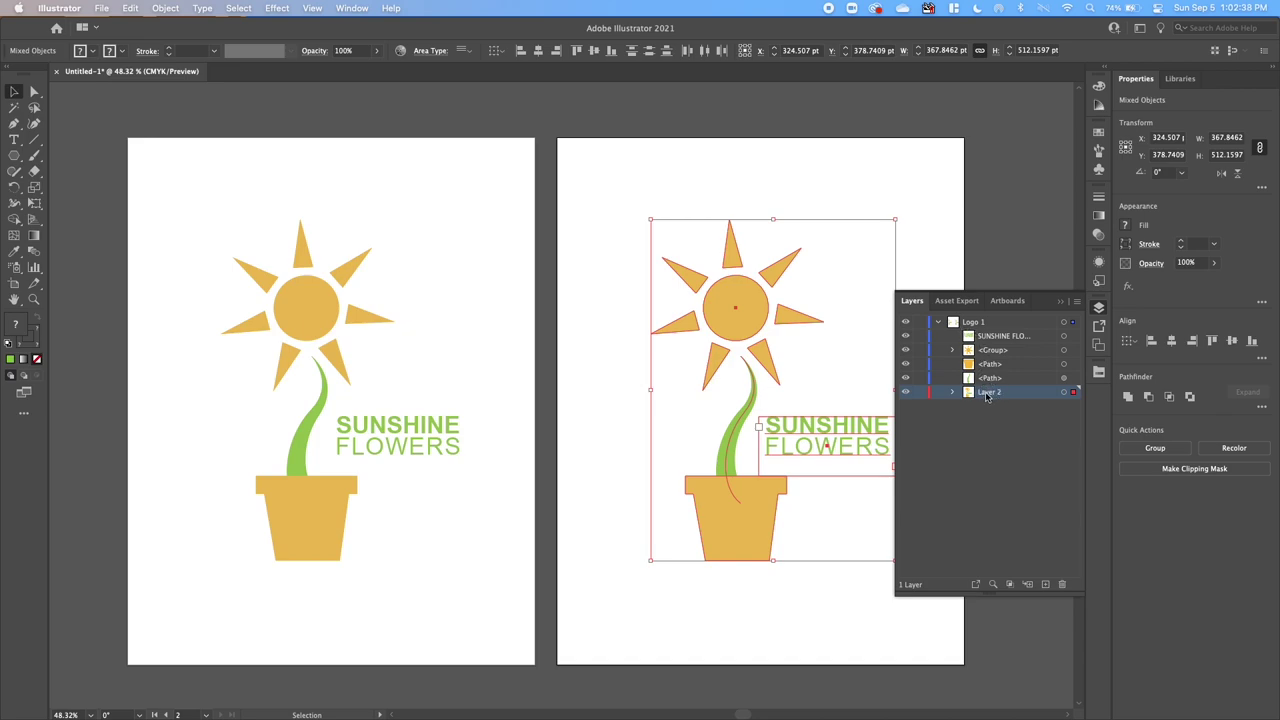
# Move the new layer above Logo 1 and rename it Logo 2.
pyautogui.moveTo(995, 395); pyautogui.dragTo(963, 321)
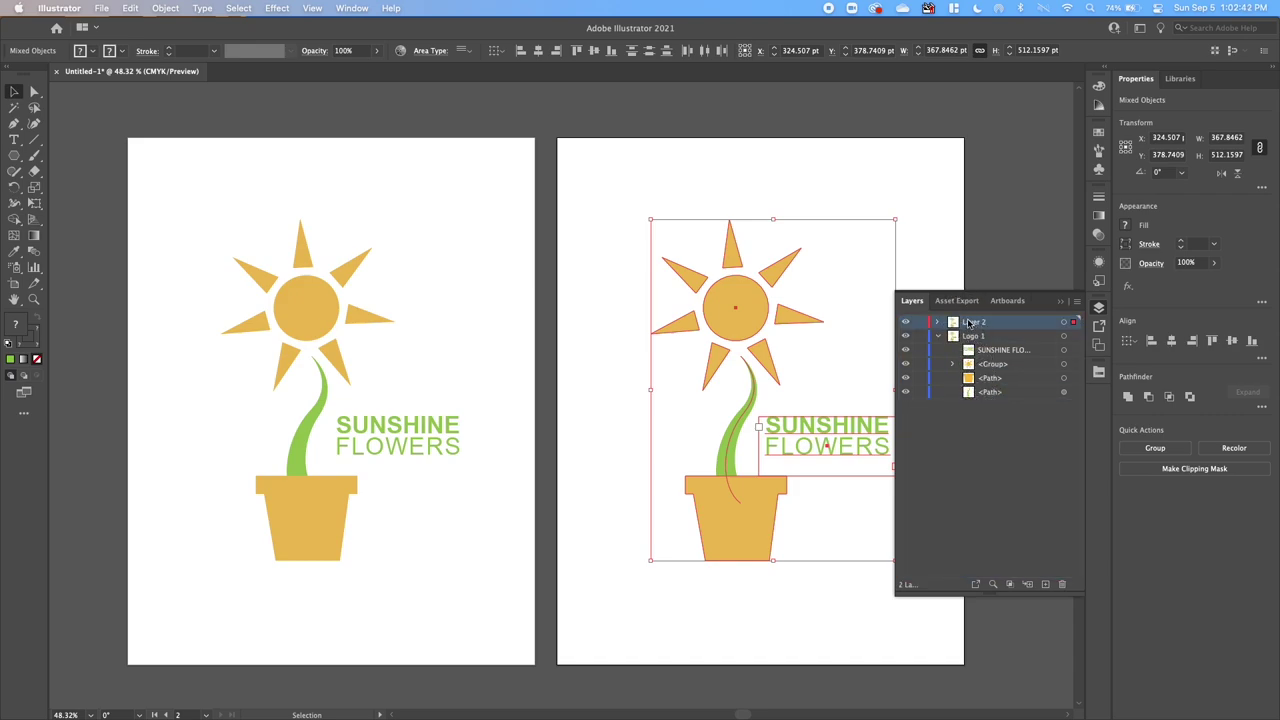
pyautogui.doubleClick(968, 321)
pyautogui.write('LO')
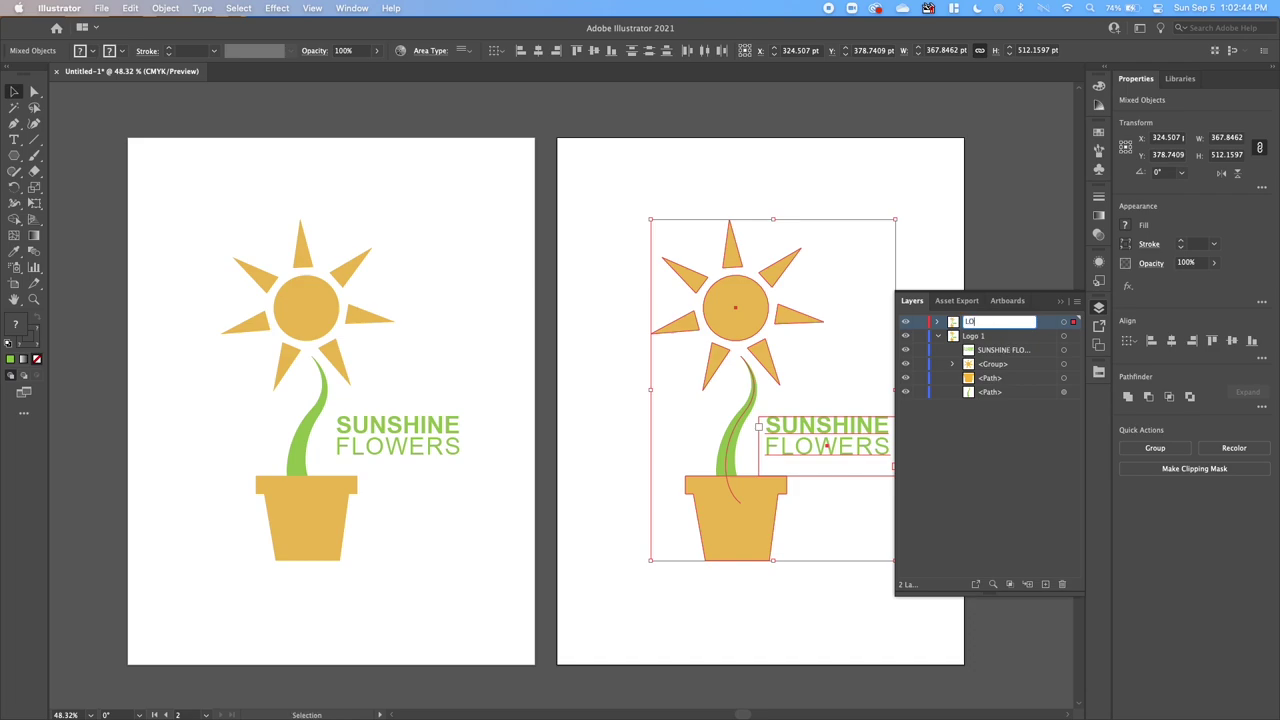
pyautogui.write('Logo 2')
pyautogui.press('Return')
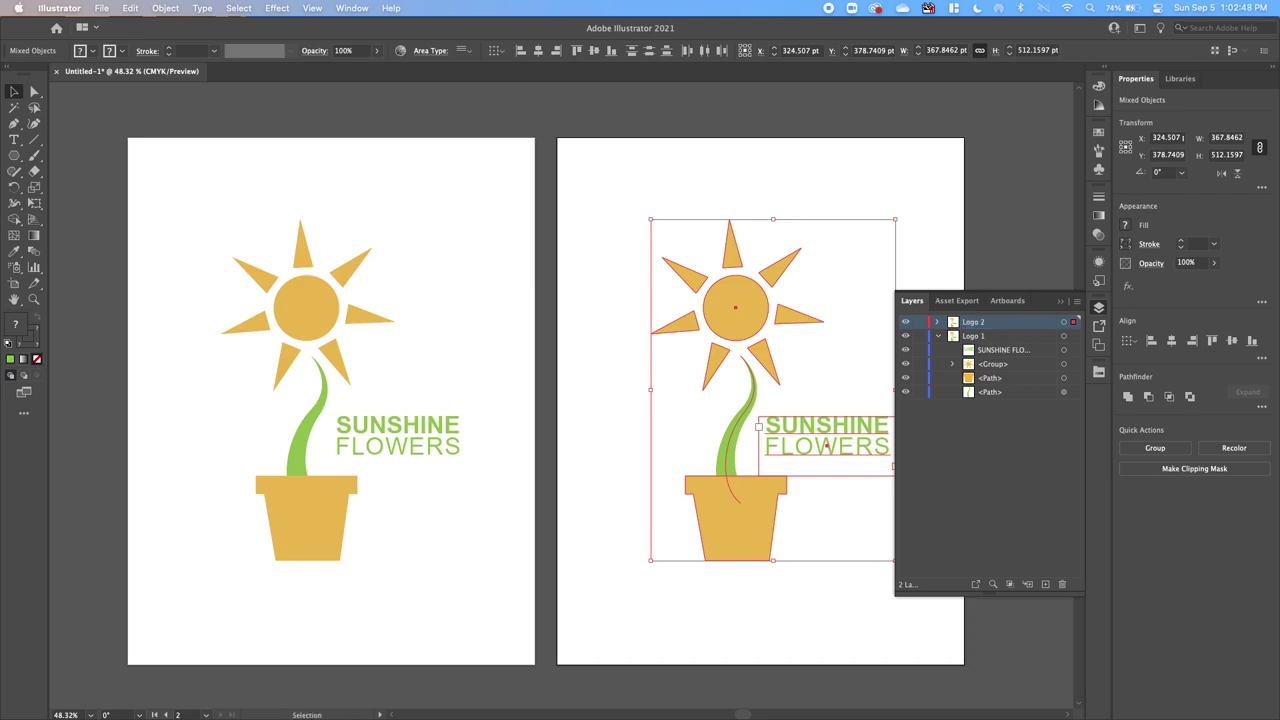
# Lock the Logo 1 layer, leaving both layers visible.
pyautogui.click(938, 336)
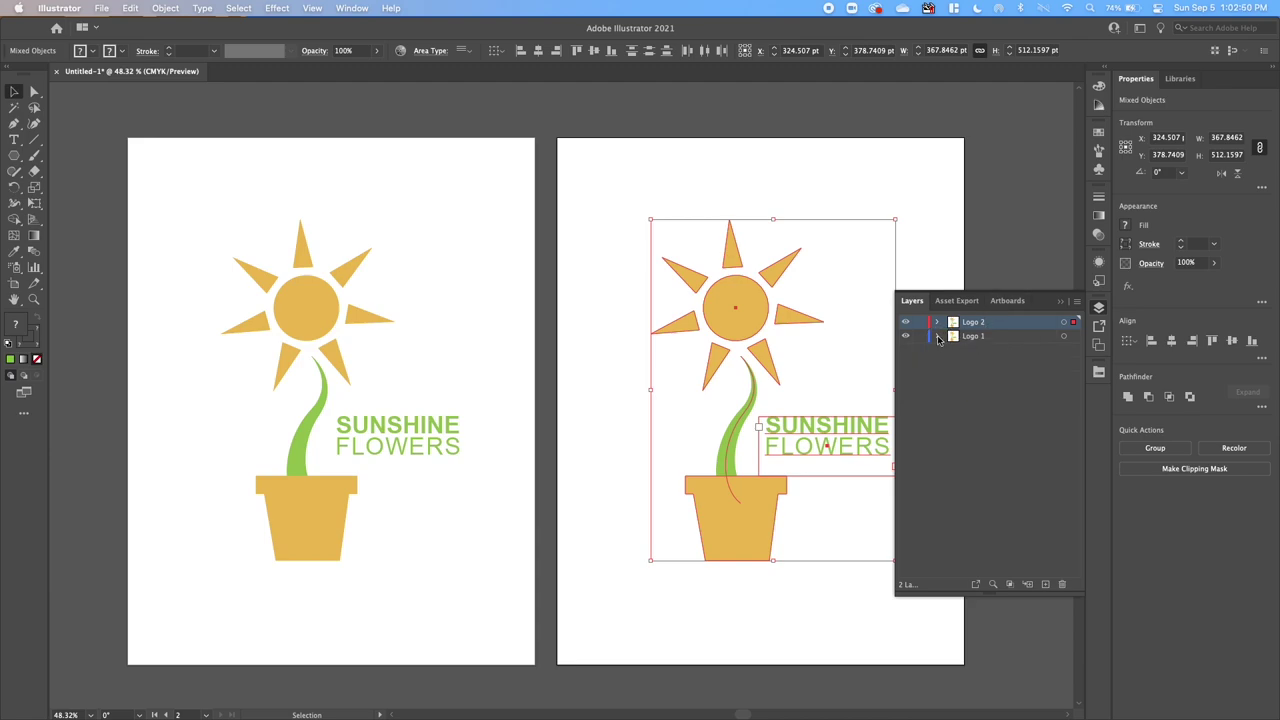
pyautogui.click(938, 337)
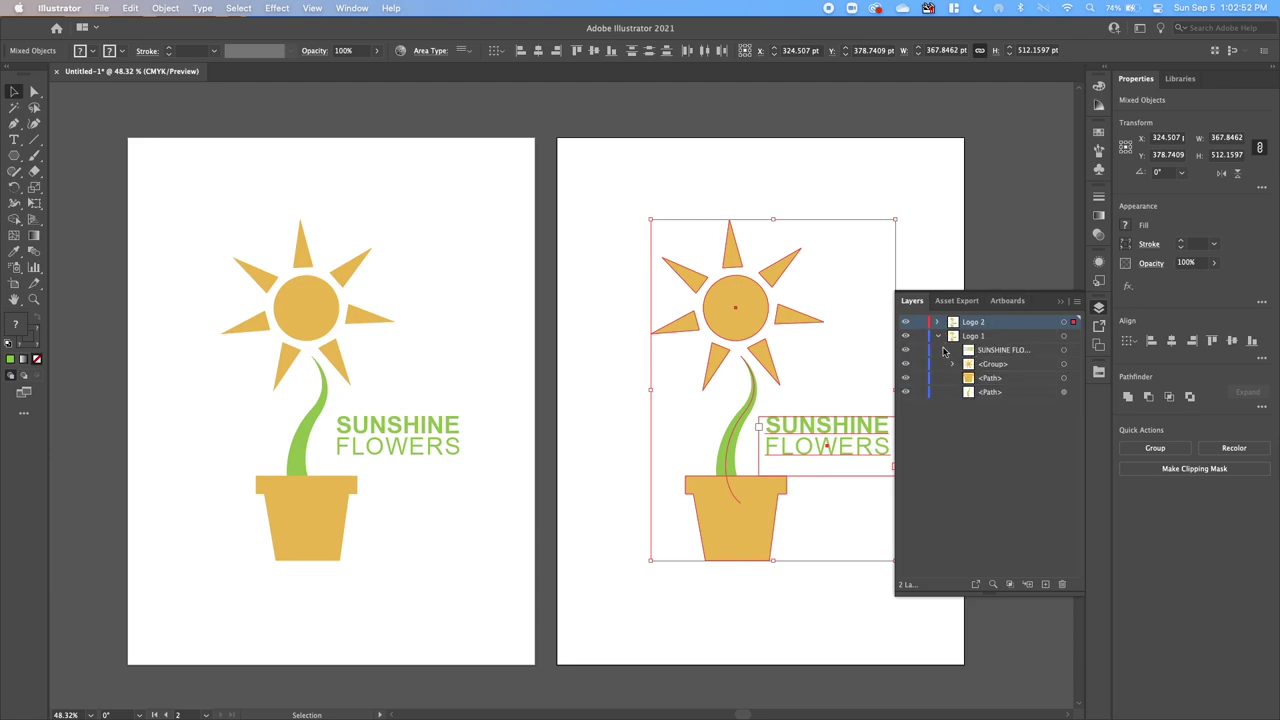
pyautogui.click(906, 337)
pyautogui.click(906, 337)
pyautogui.click(938, 336)
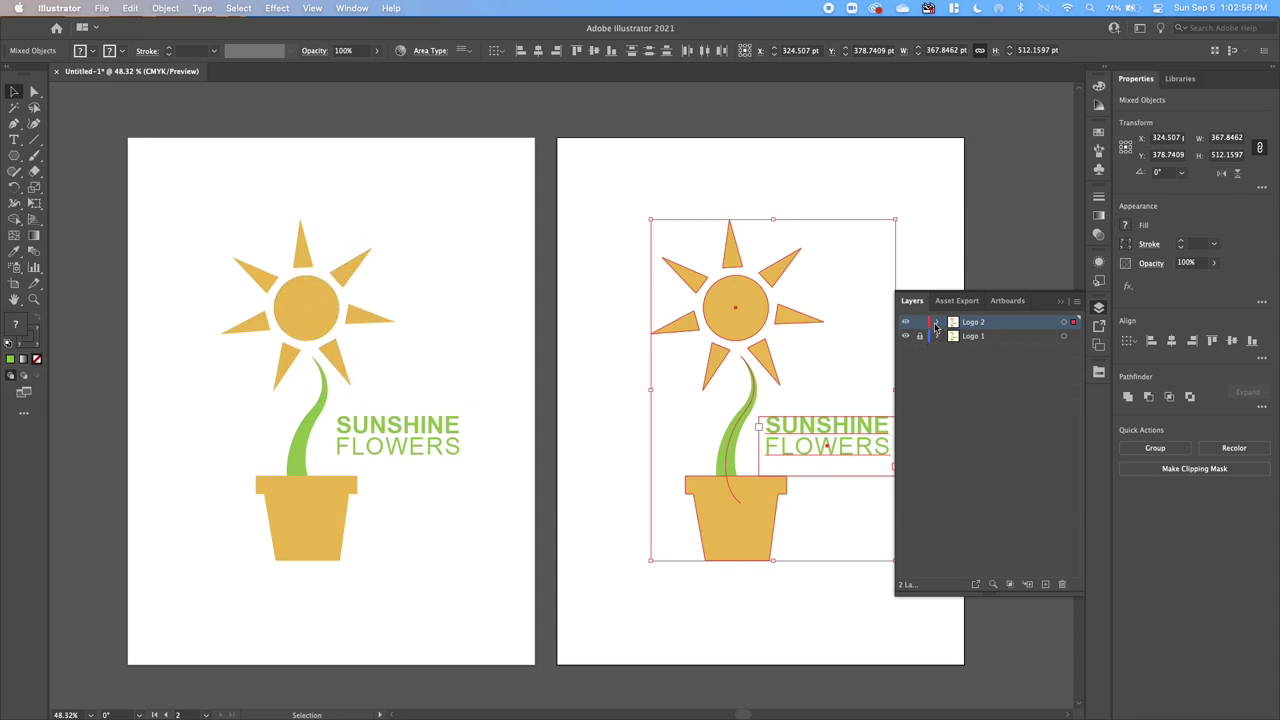
pyautogui.click(920, 337)
pyautogui.click(938, 322)
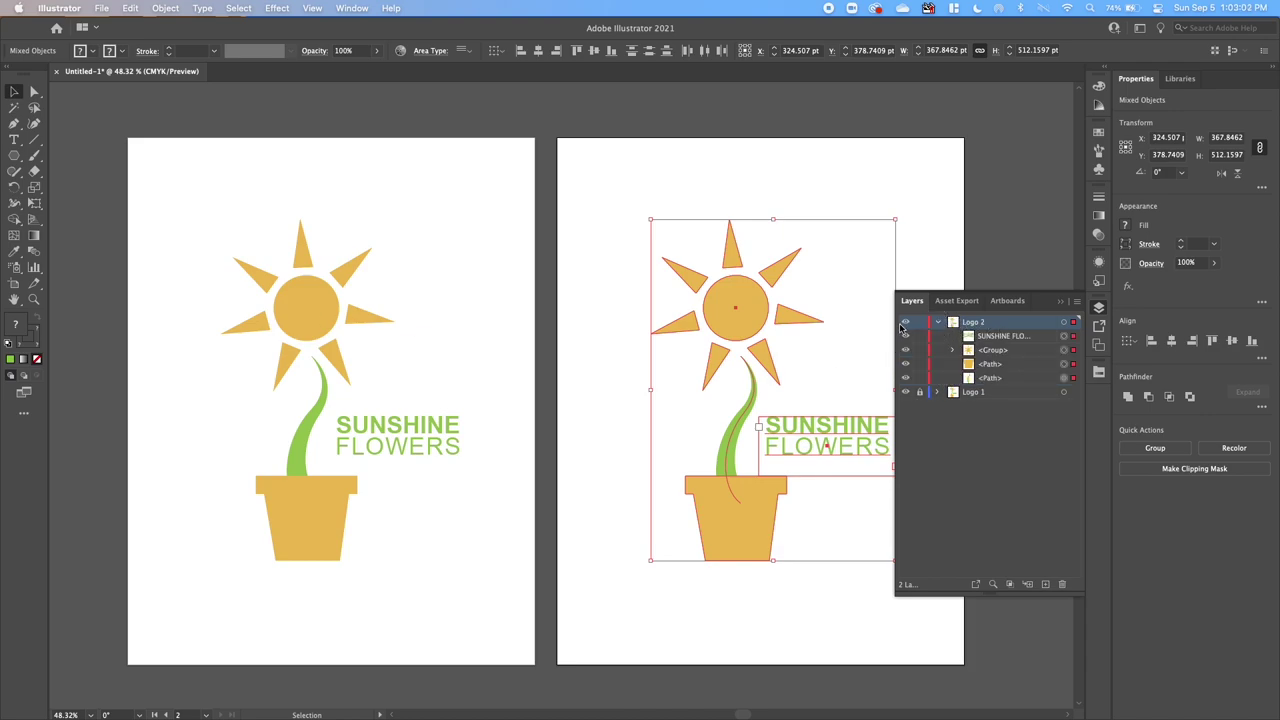
pyautogui.click(905, 322)
pyautogui.click(905, 322)
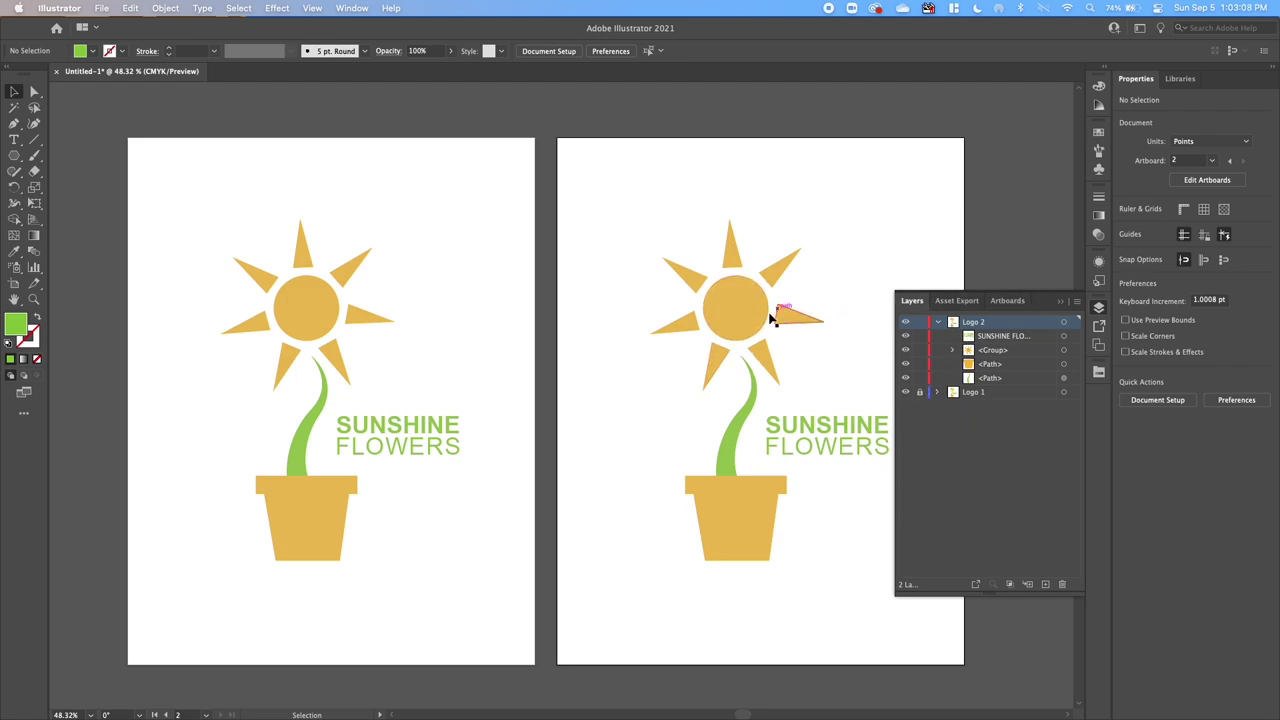
pyautogui.click(1060, 301)
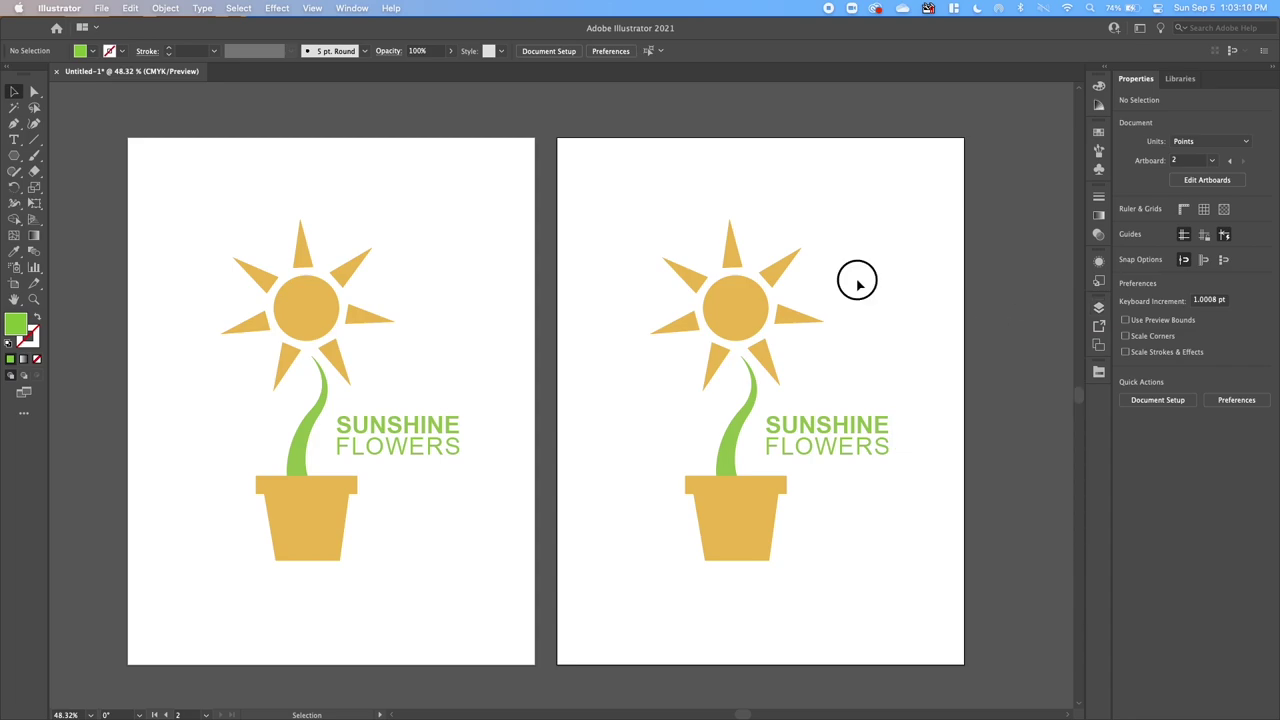
# Select the sun and all objects sharing its fill colour, and fill them black.
pyautogui.click(737, 323)
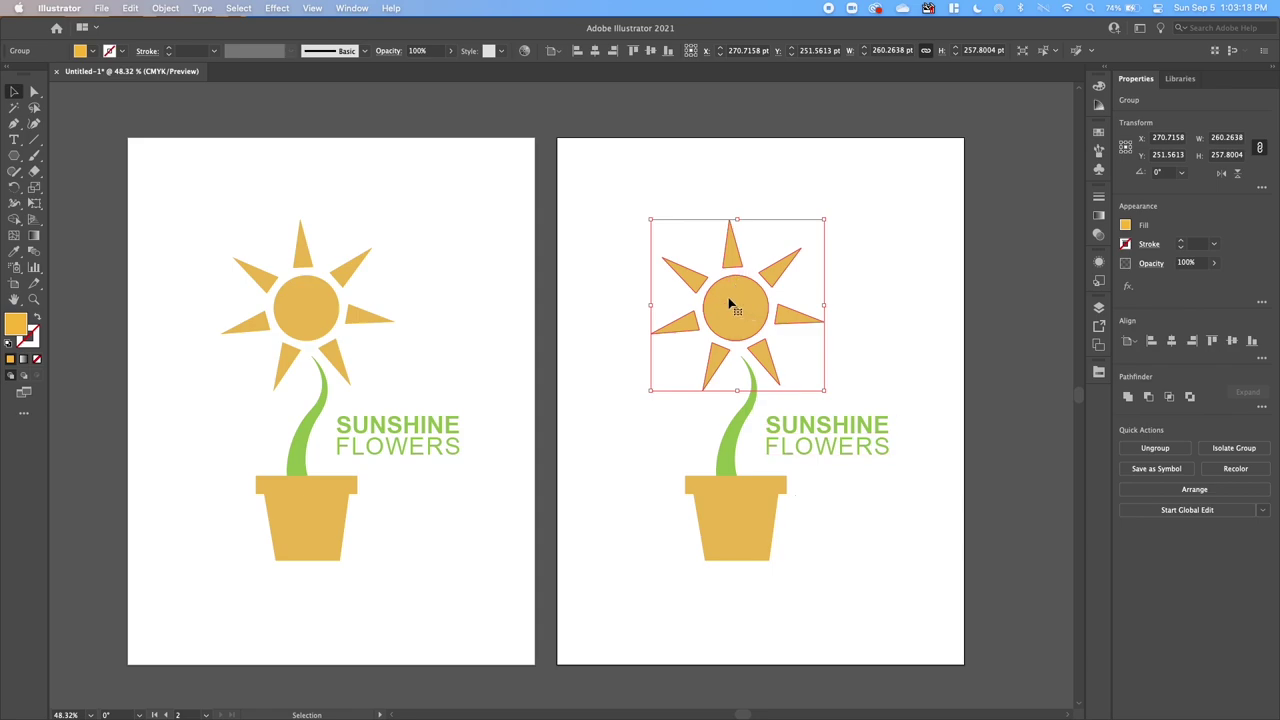
pyautogui.click(236, 9)
pyautogui.moveTo(274, 145)
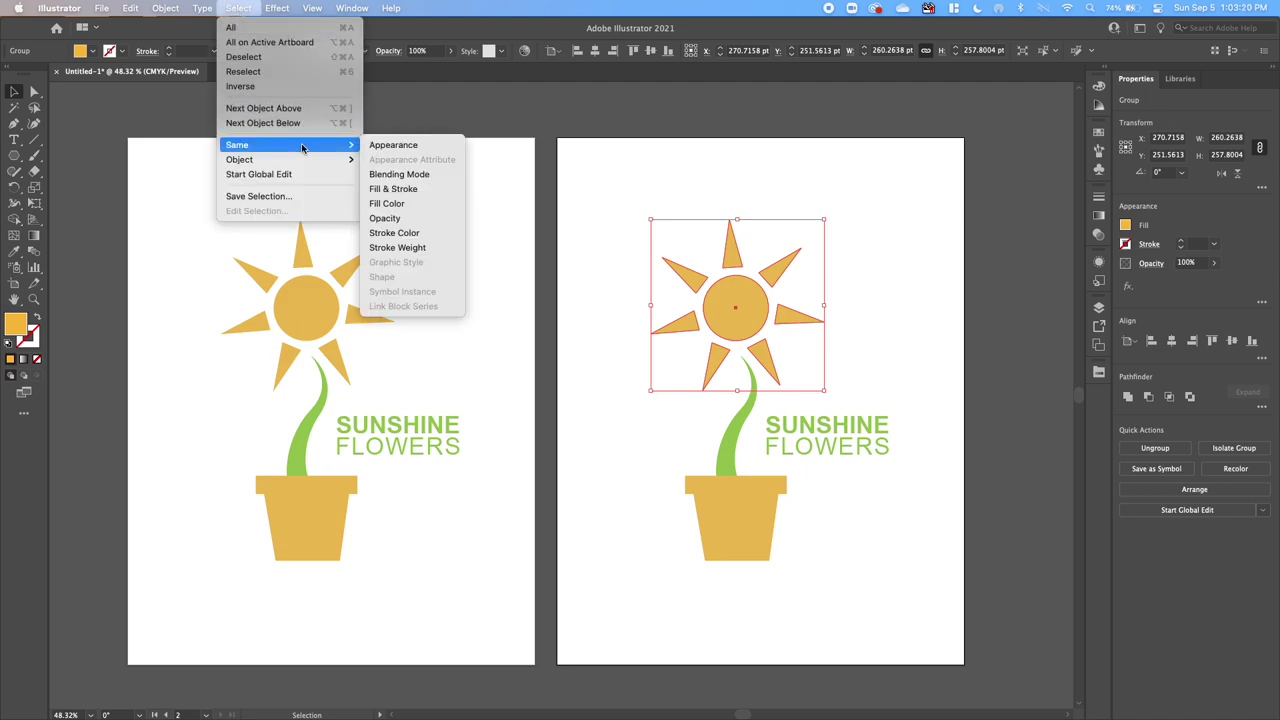
pyautogui.click(405, 204)
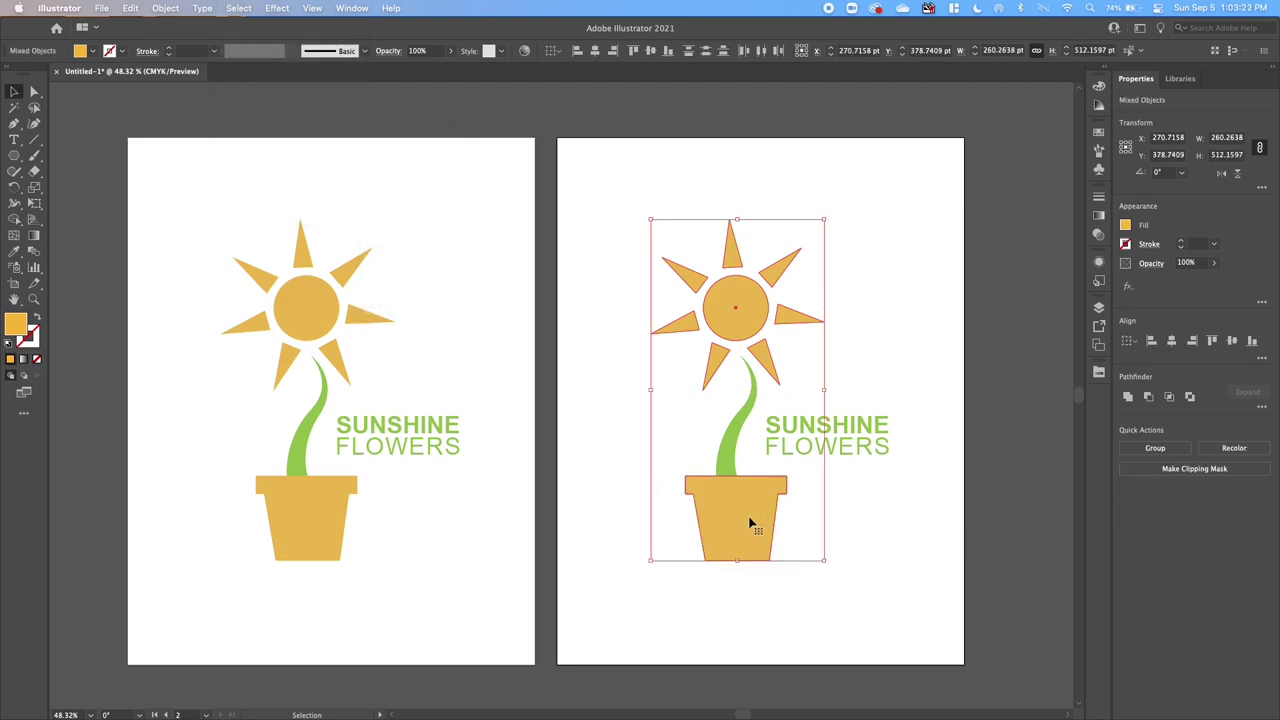
pyautogui.click(1126, 226)
pyautogui.click(1008, 272)
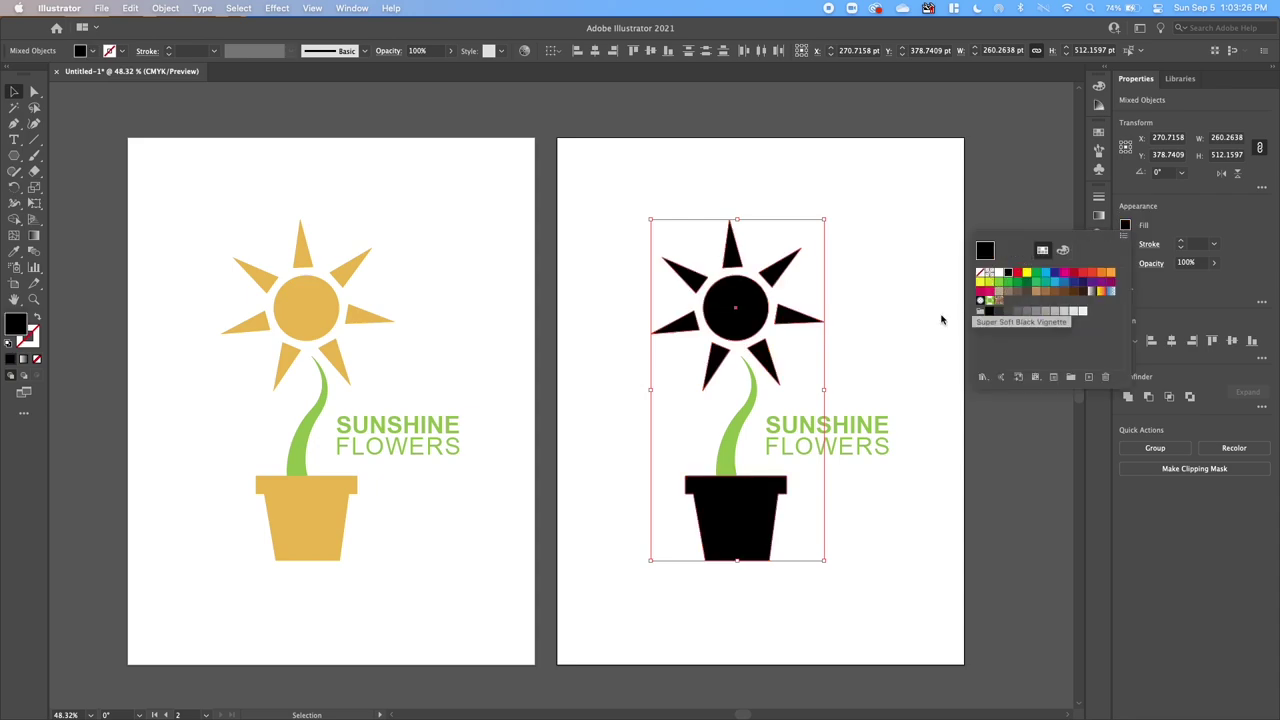
# Make the stem's stroke and the SUNSHINE FLOWERS text fill black, then deselect.
pyautogui.click(721, 450)
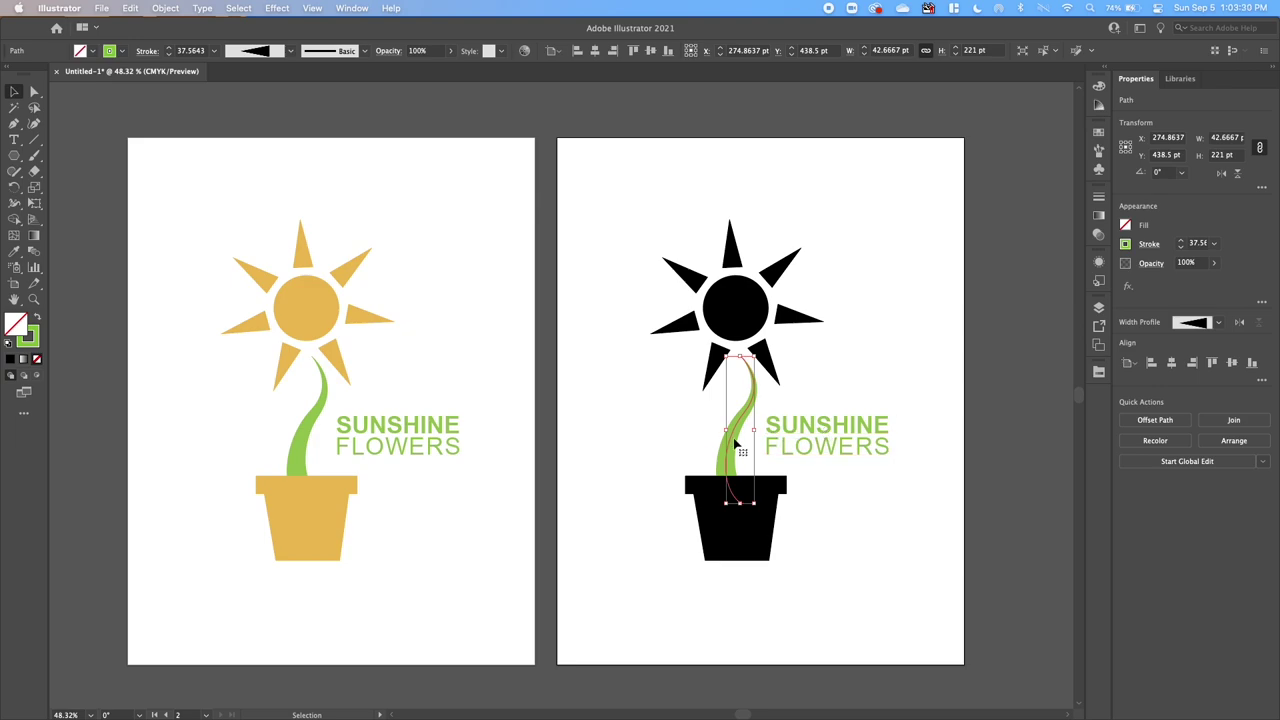
pyautogui.click(1125, 243)
pyautogui.click(1007, 290)
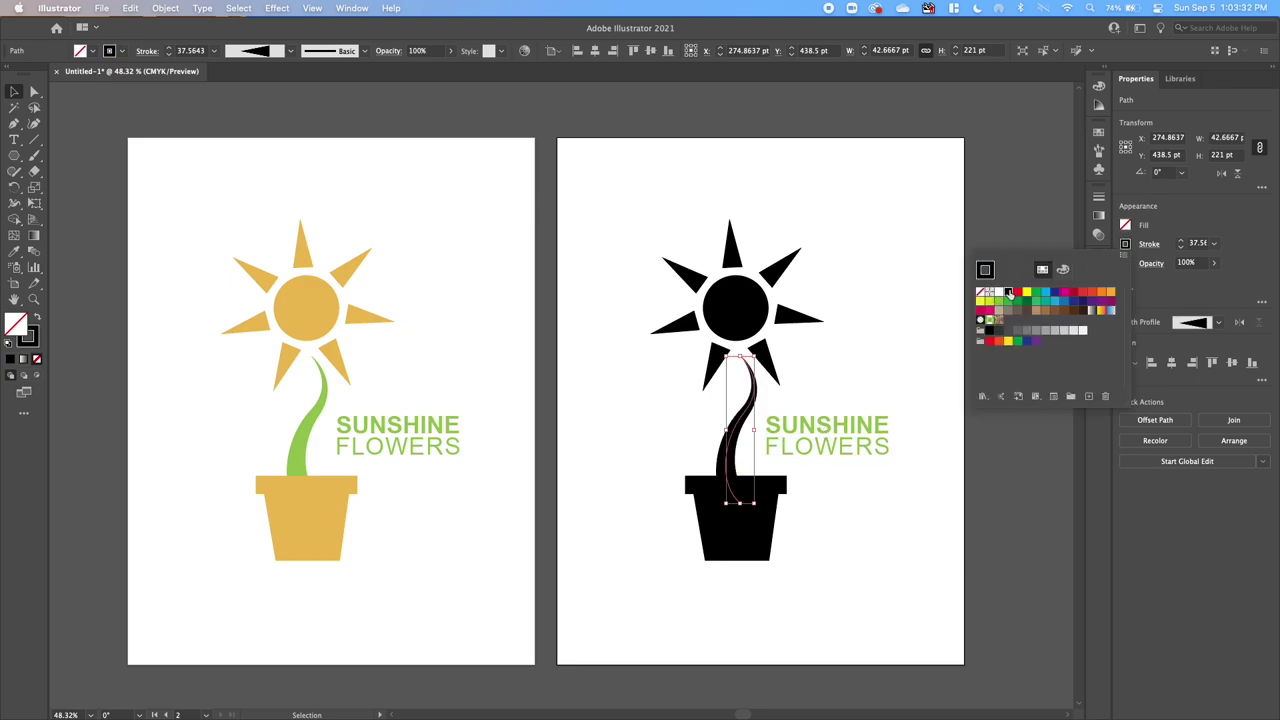
pyautogui.click(850, 440)
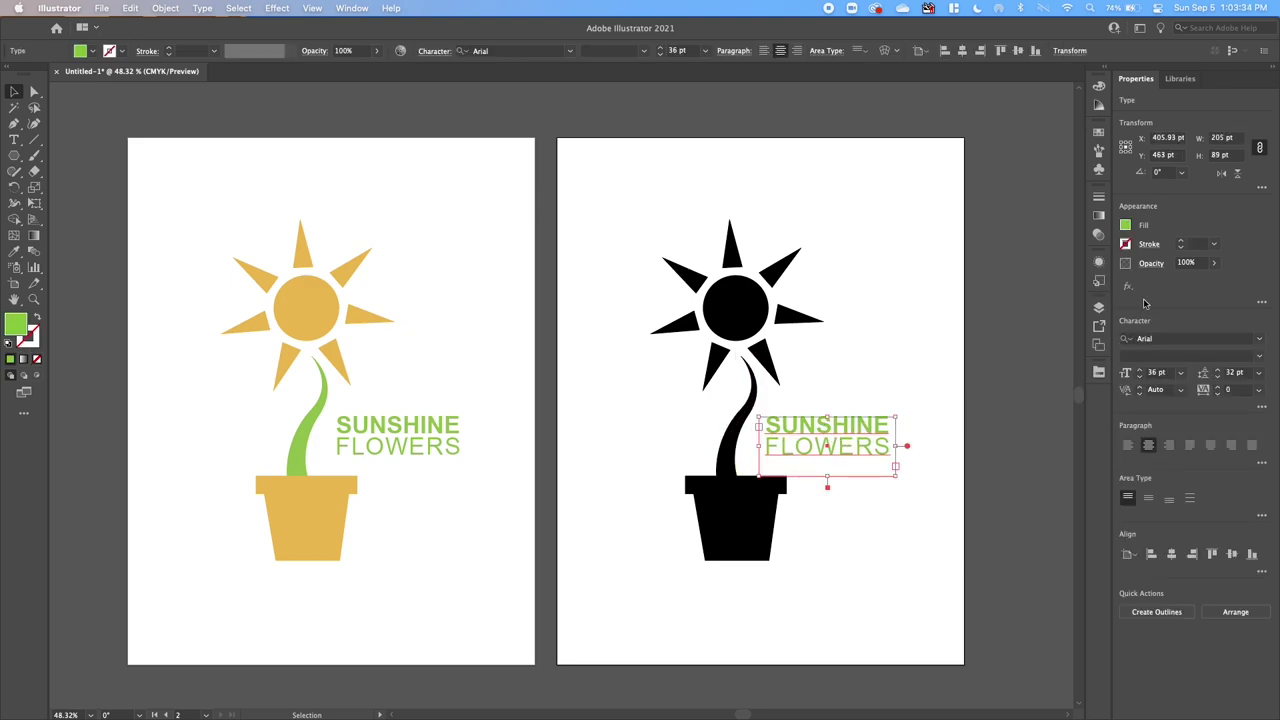
pyautogui.click(1125, 225)
pyautogui.click(1008, 272)
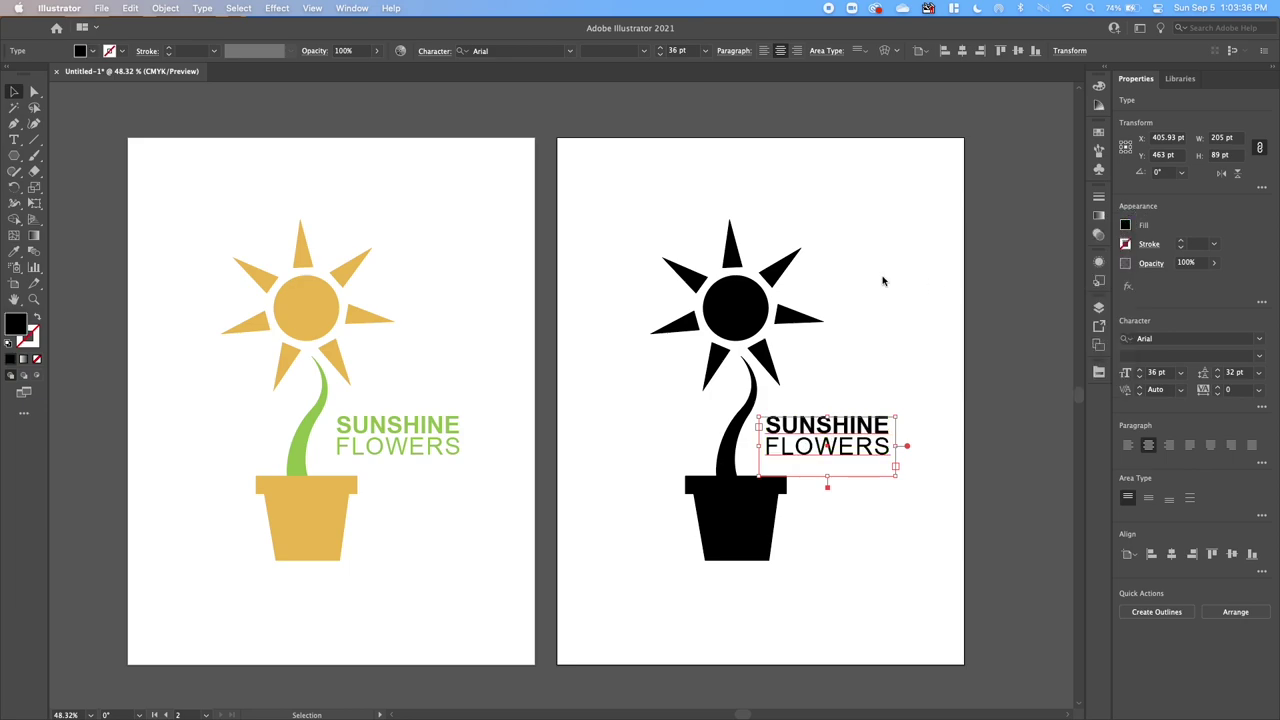
pyautogui.click(991, 426)
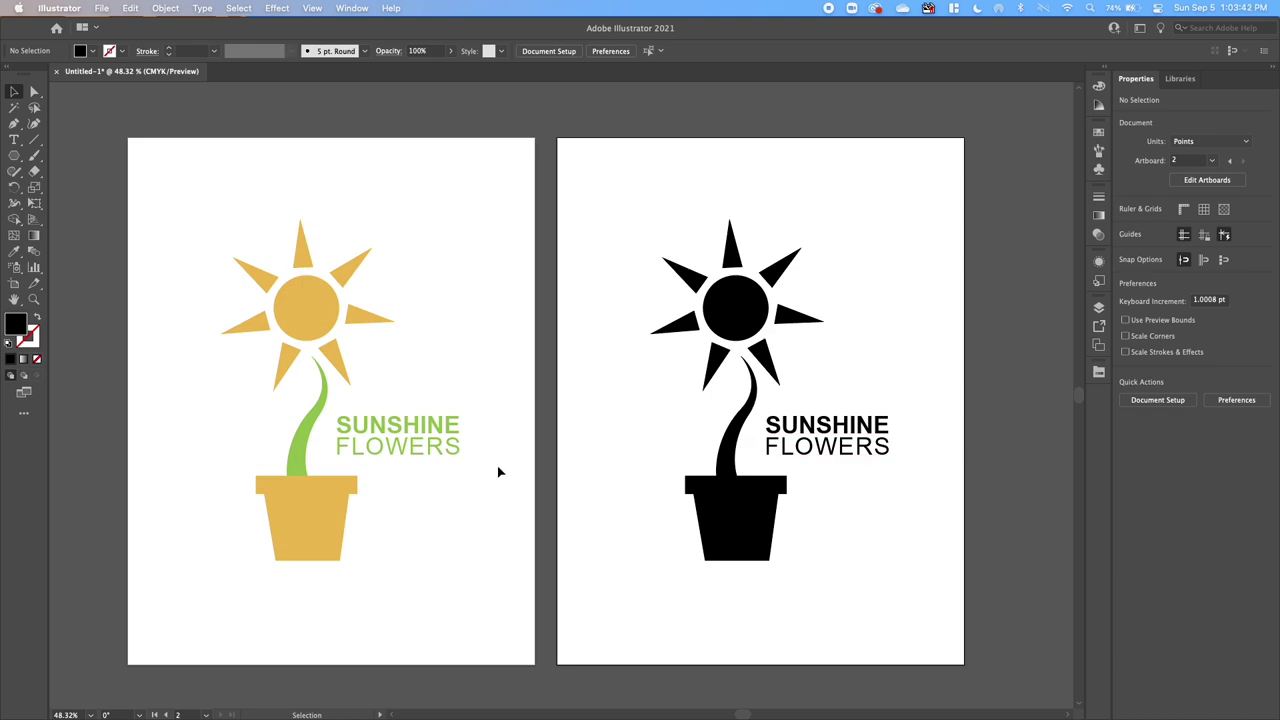
# Save the document to the Desktop as lastnamefirstinitial_logo.ai with default Illustrator options.
pyautogui.click(100, 9)
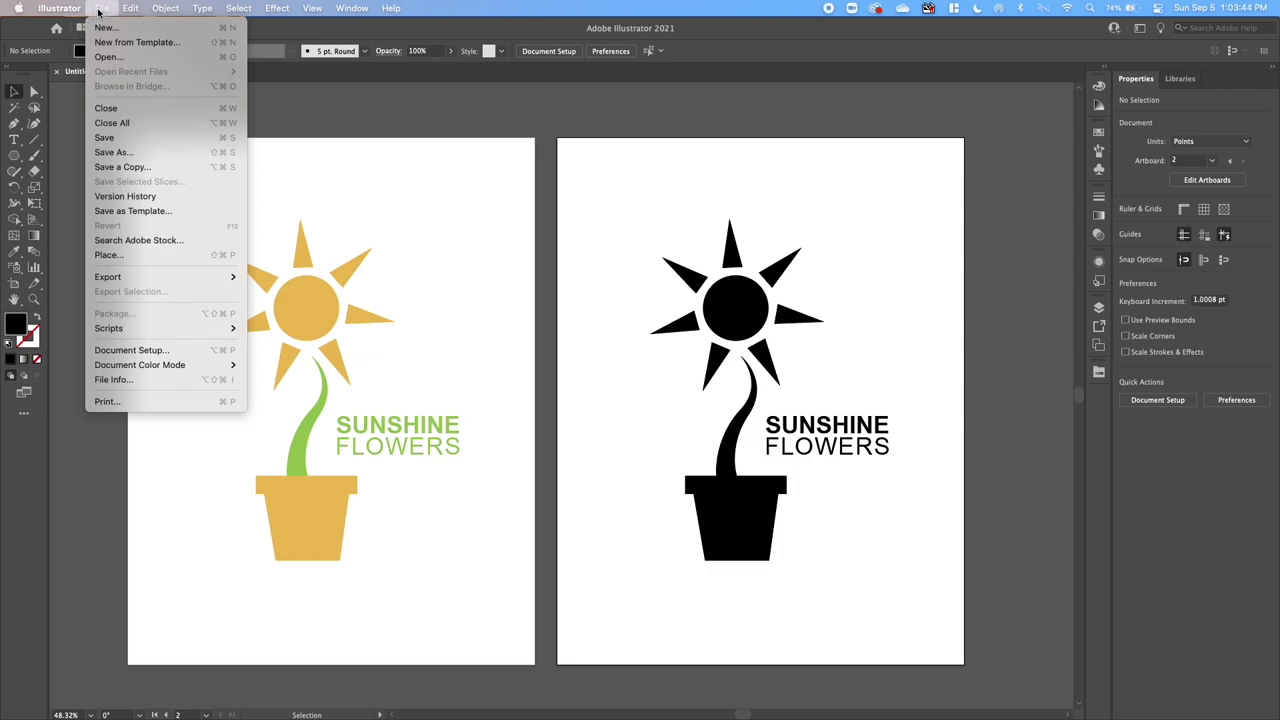
pyautogui.click(112, 152)
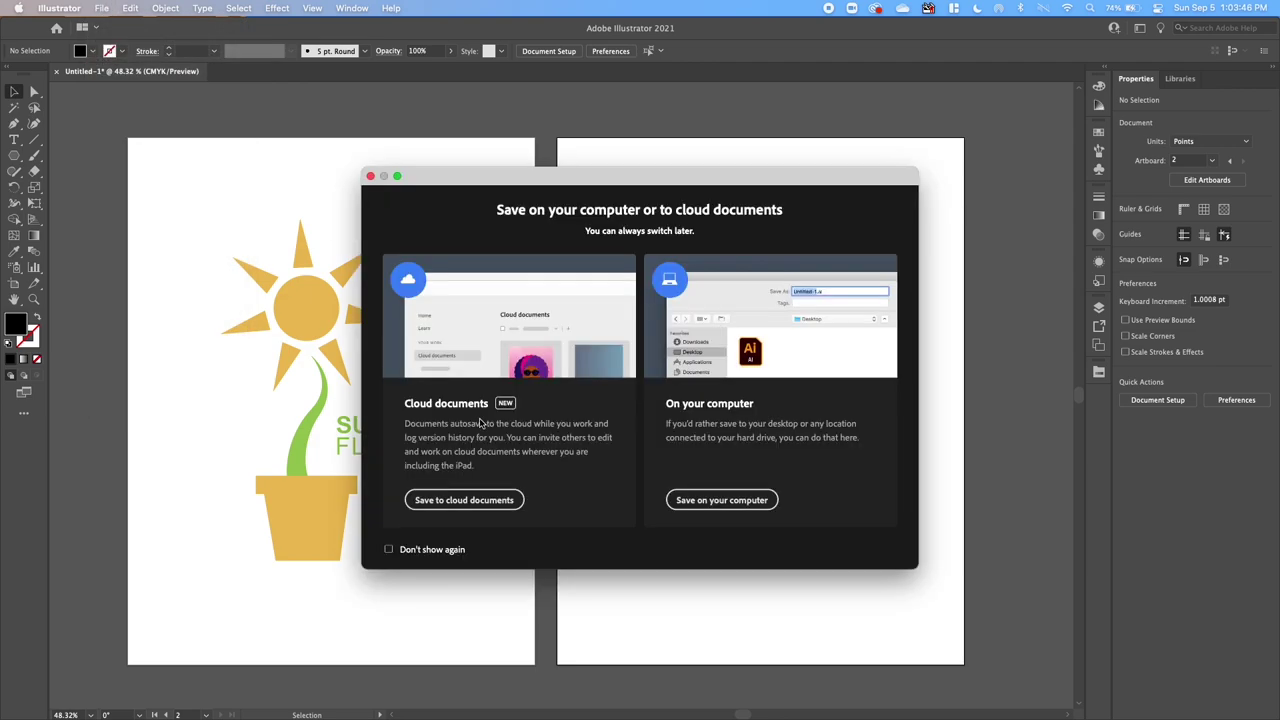
pyautogui.click(700, 502)
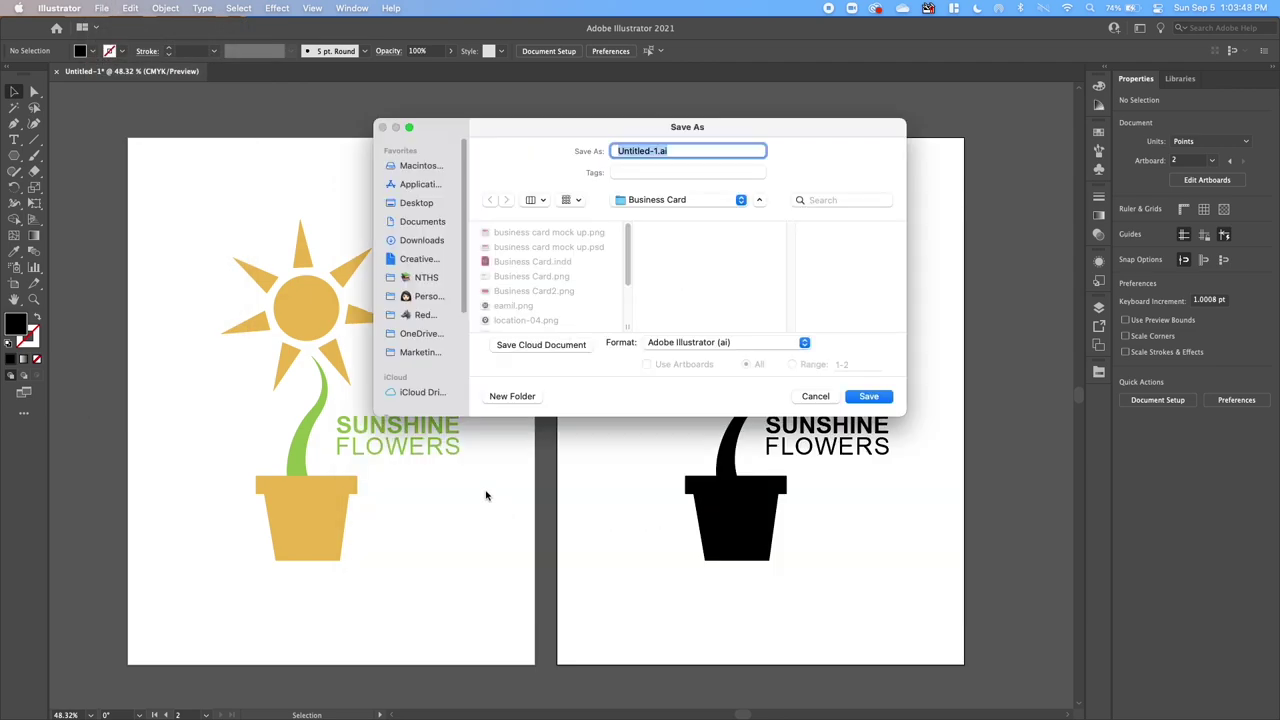
pyautogui.write('lastnamefirstinitial_logo')
pyautogui.press('super+shift+d')
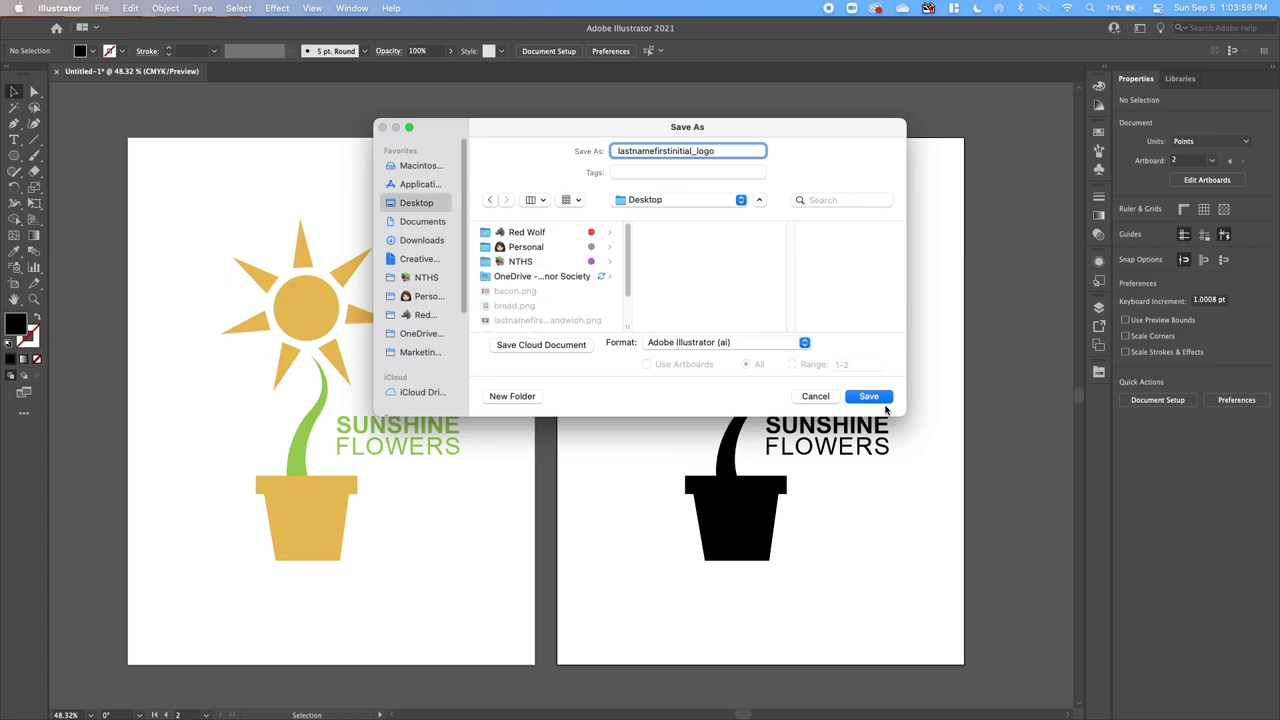
pyautogui.click(871, 398)
pyautogui.click(790, 562)
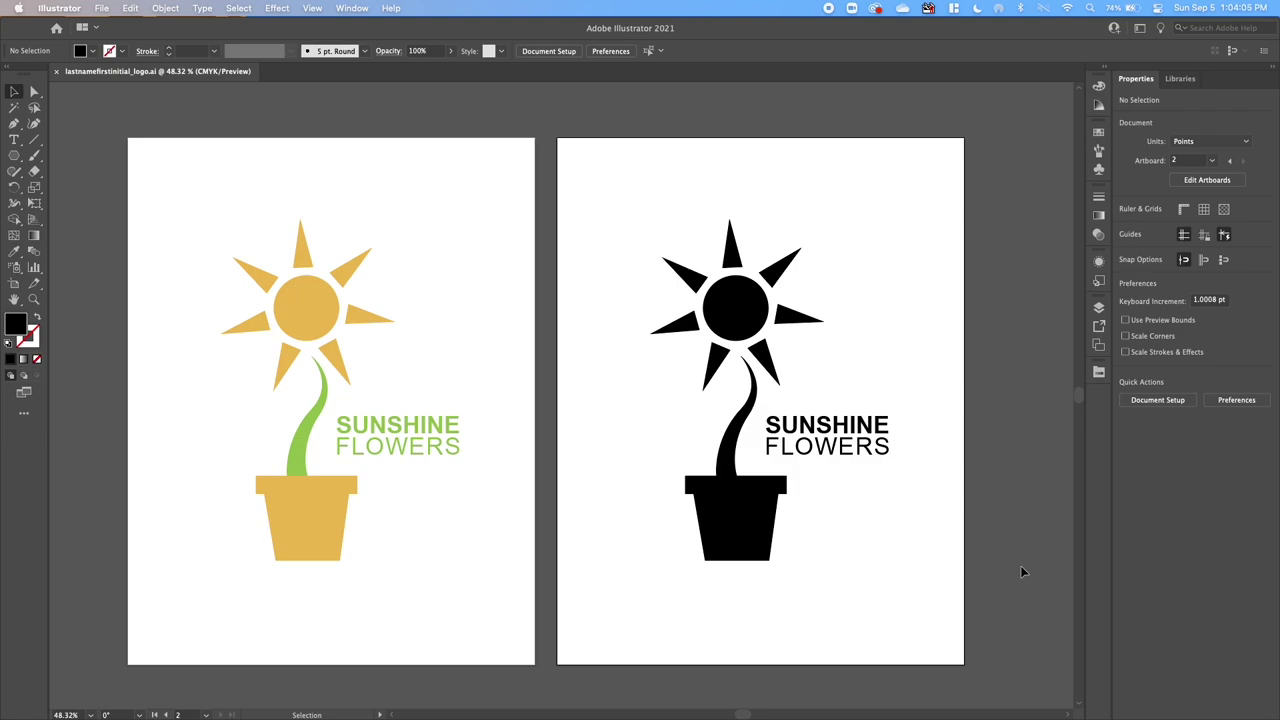
# Draw a new third artboard and make it Letter size in portrait orientation.
pyautogui.scroll(-2, 989, 610)
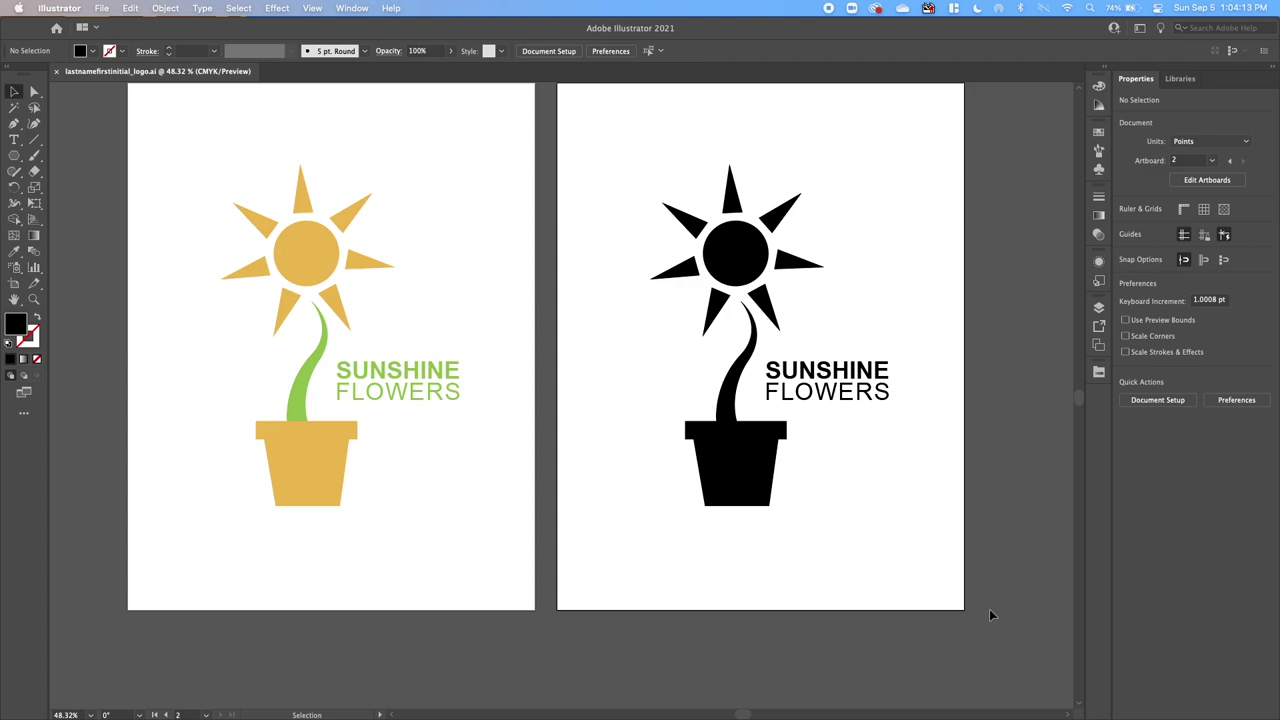
pyautogui.scroll(-12, 560, 577)
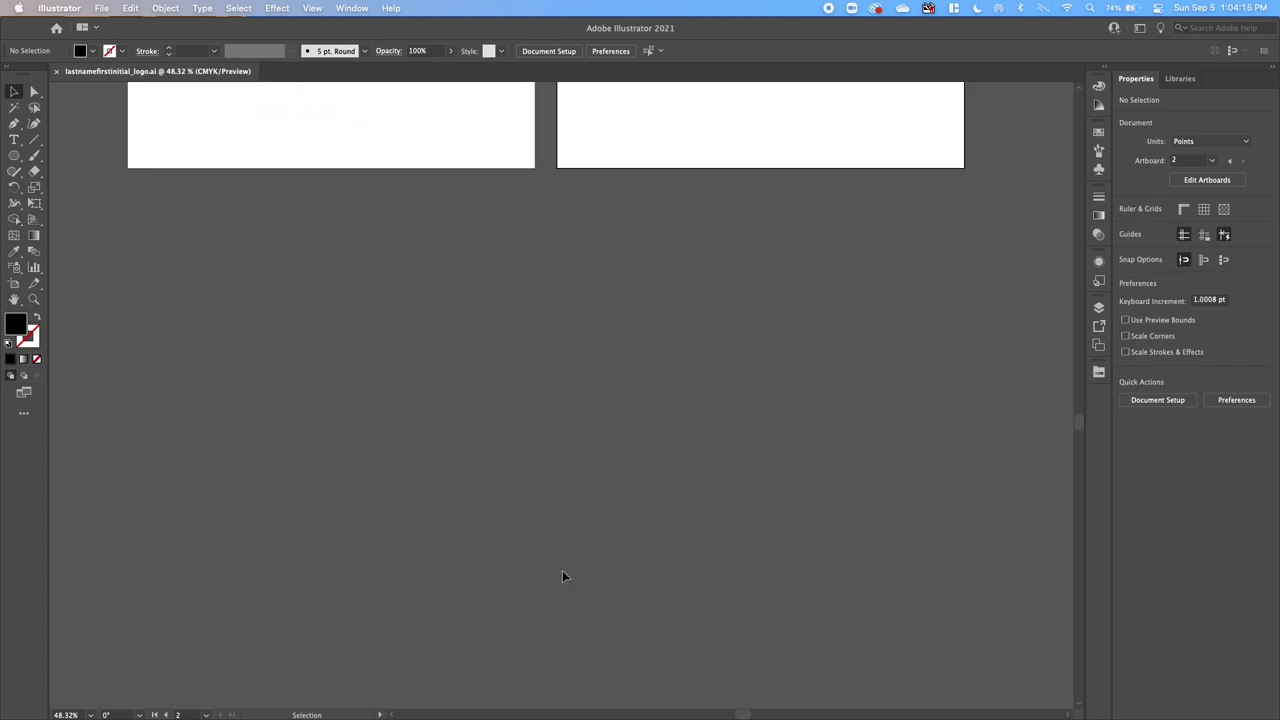
pyautogui.click(14, 283)
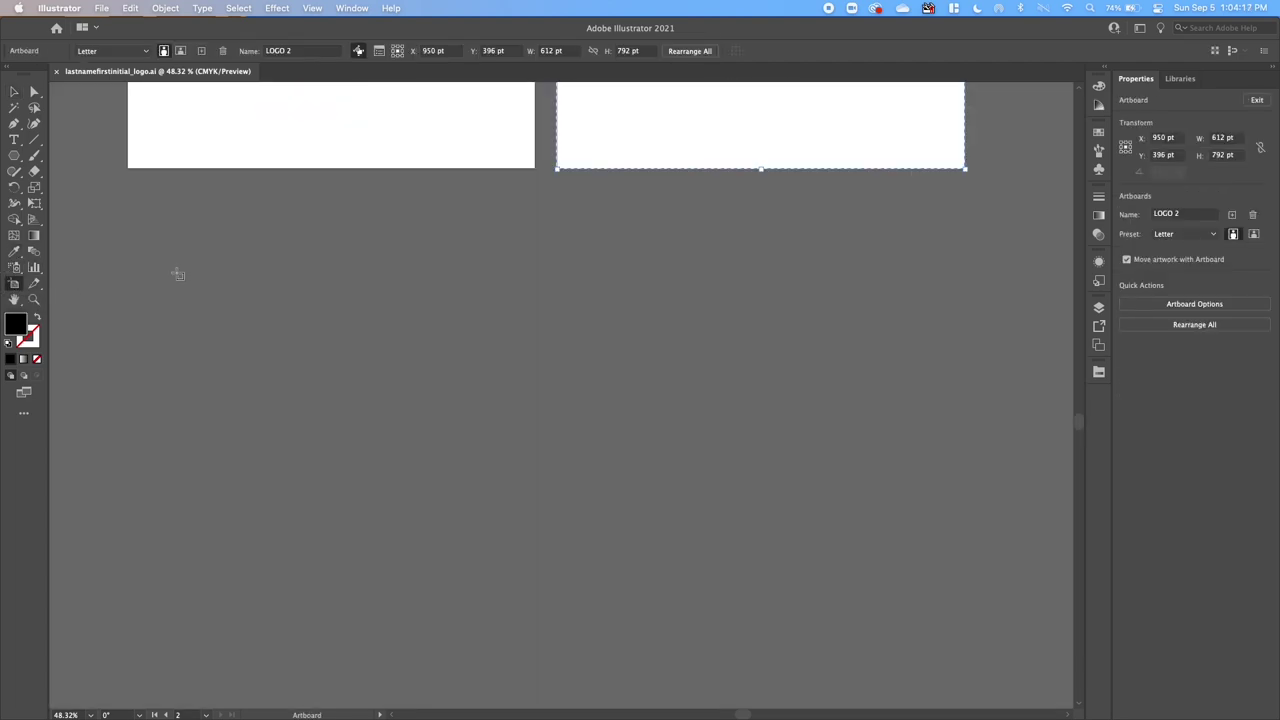
pyautogui.moveTo(142, 264); pyautogui.dragTo(367, 503)
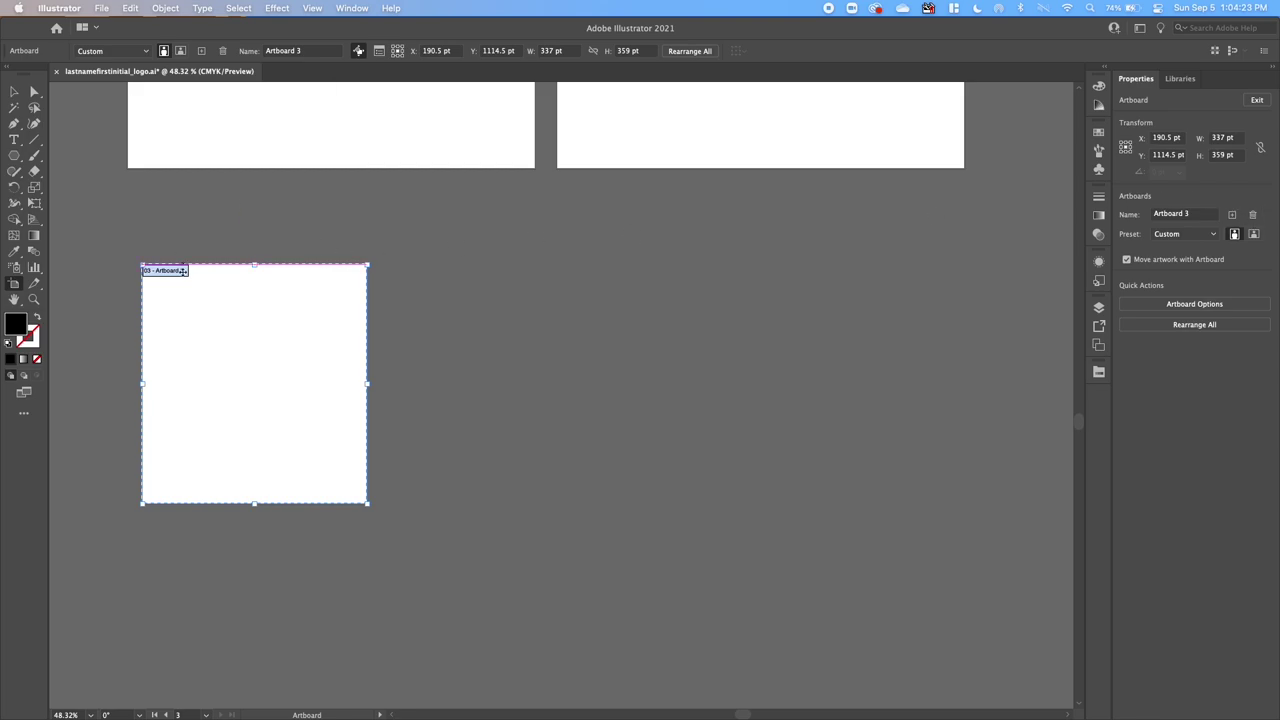
pyautogui.click(1180, 236)
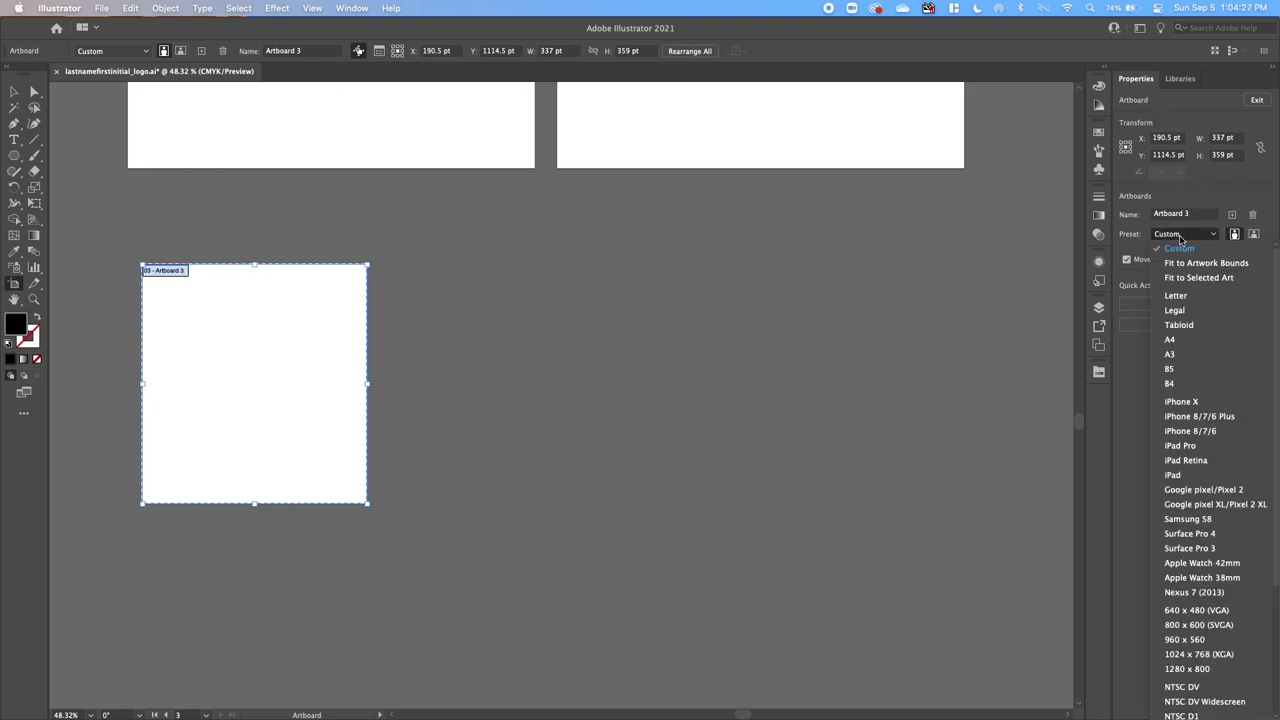
pyautogui.click(1176, 296)
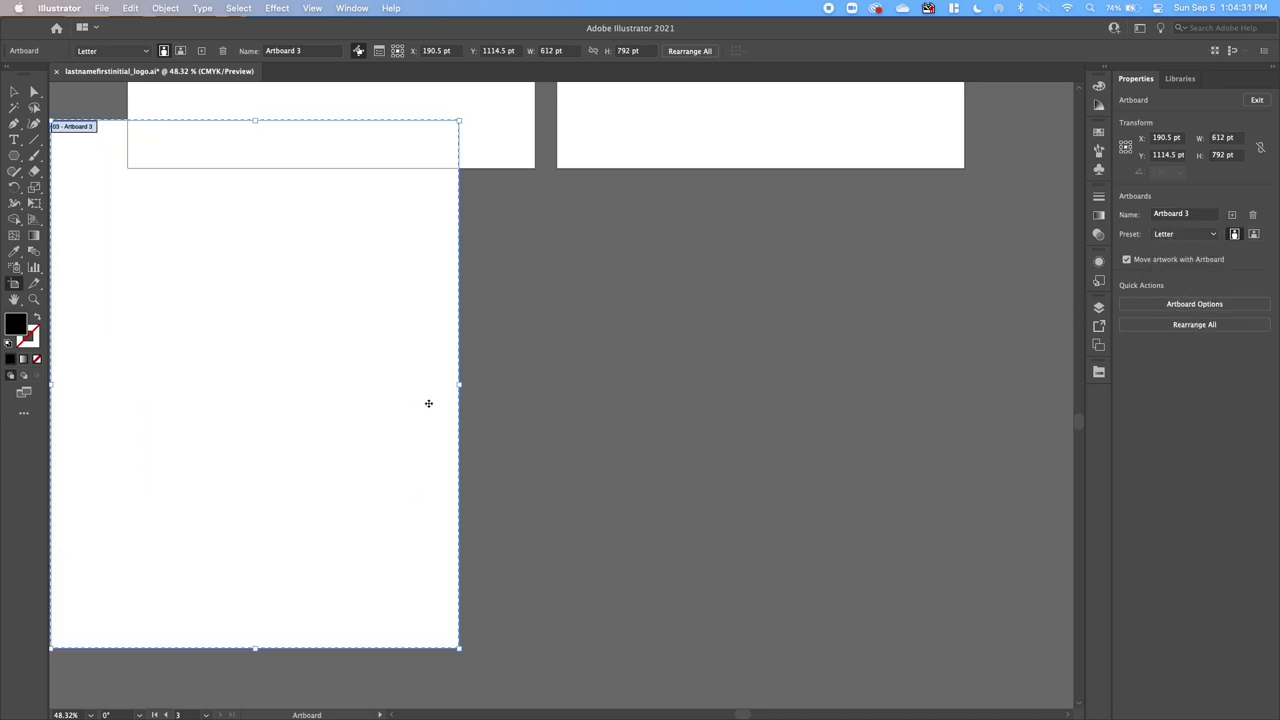
pyautogui.press('super+minus')
pyautogui.press('super+minus')
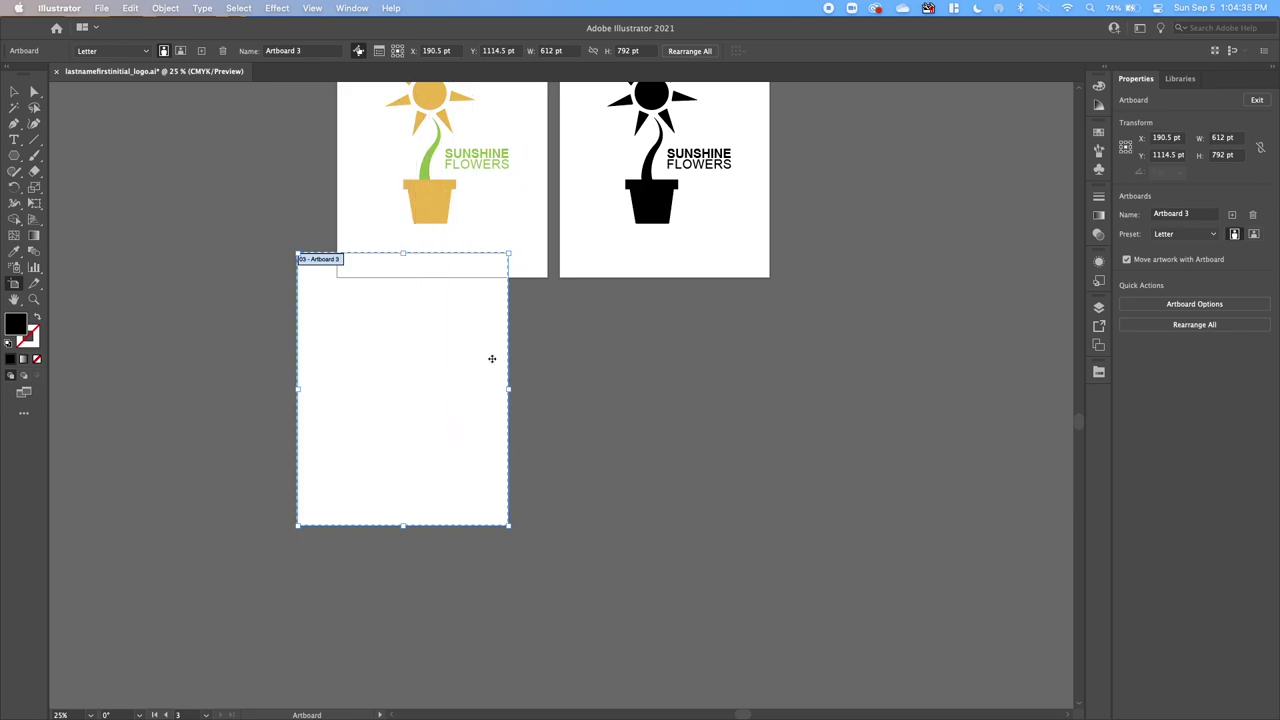
pyautogui.click(1254, 234)
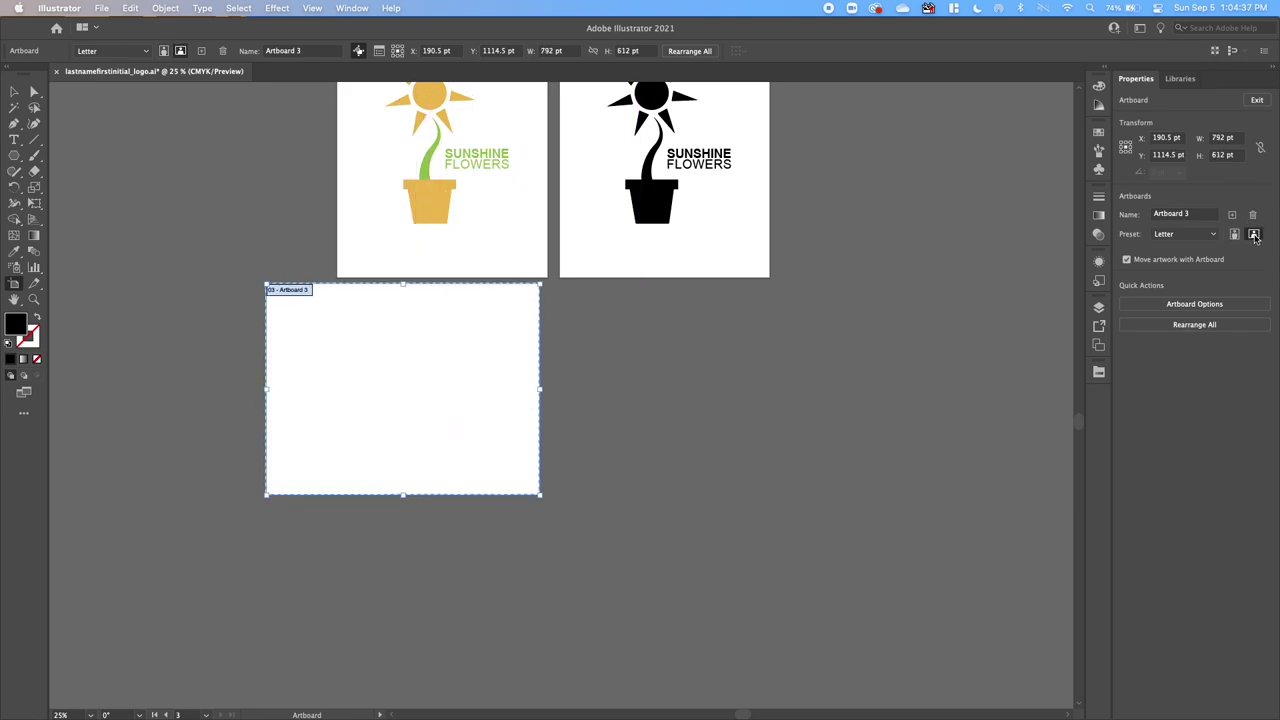
pyautogui.click(1238, 235)
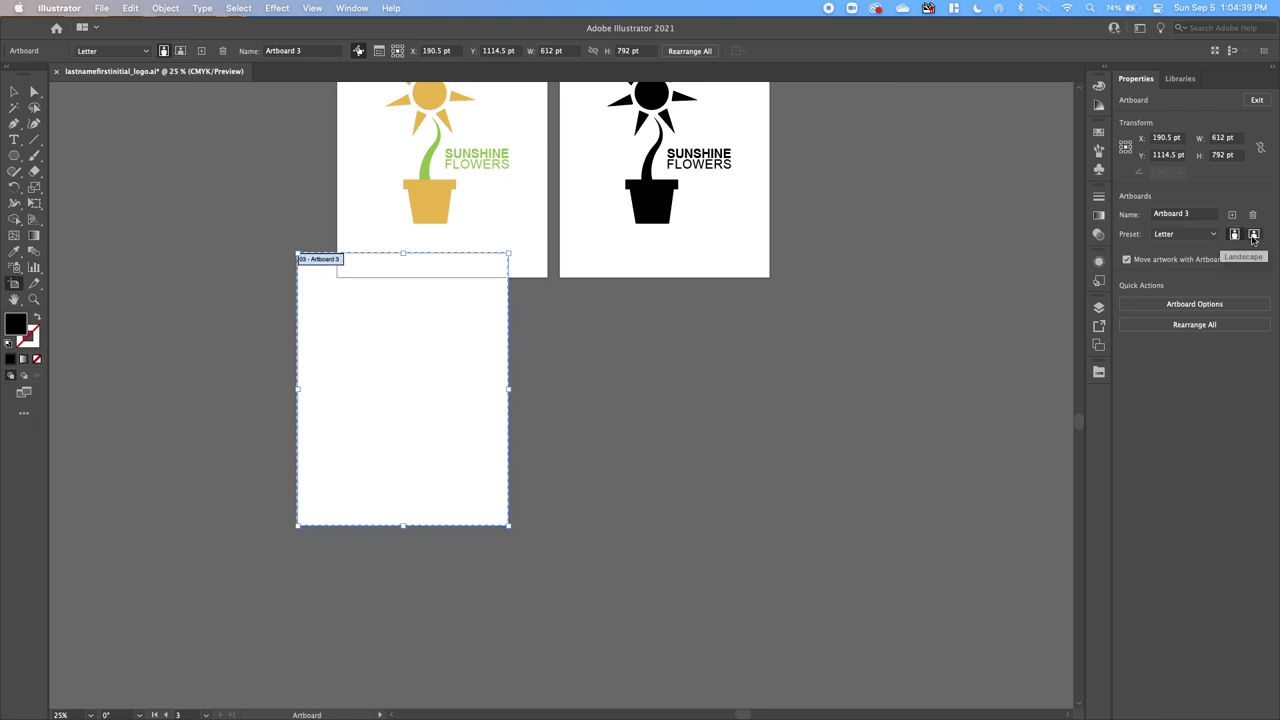
# Move the new artboard below the logo artboards and name it Logo 3.
pyautogui.moveTo(429, 354); pyautogui.dragTo(451, 403)
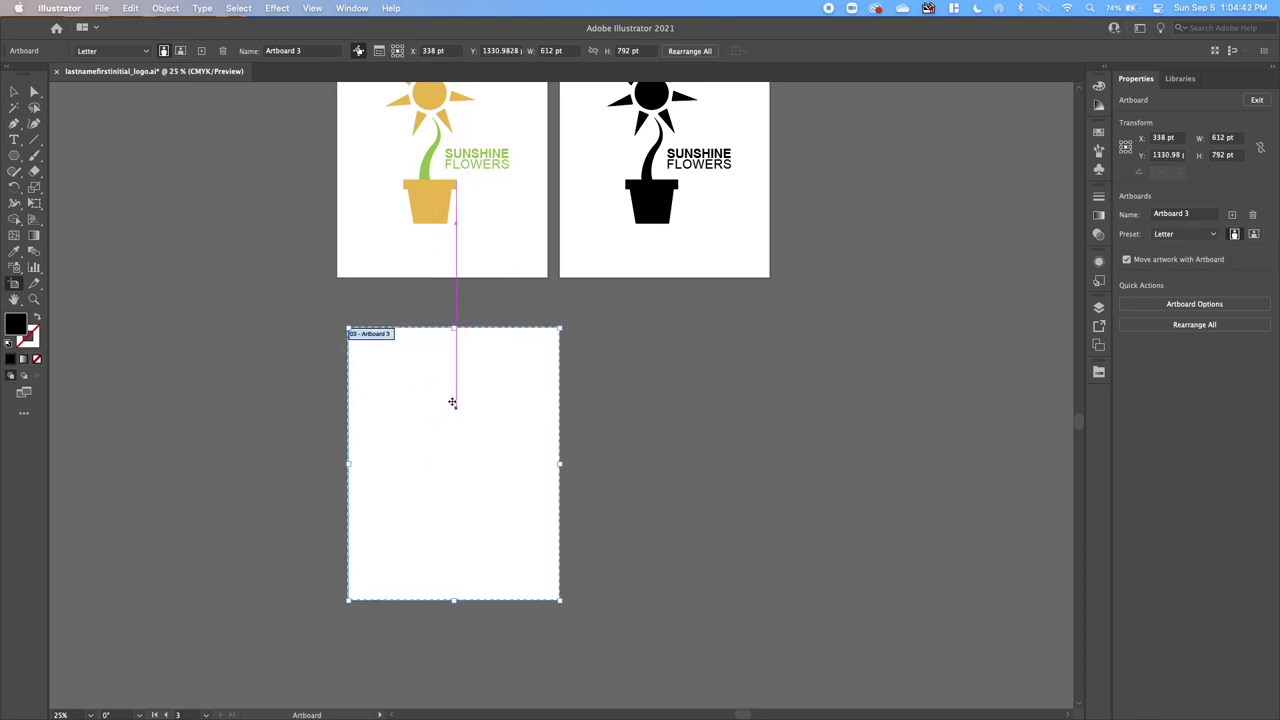
pyautogui.click(307, 51)
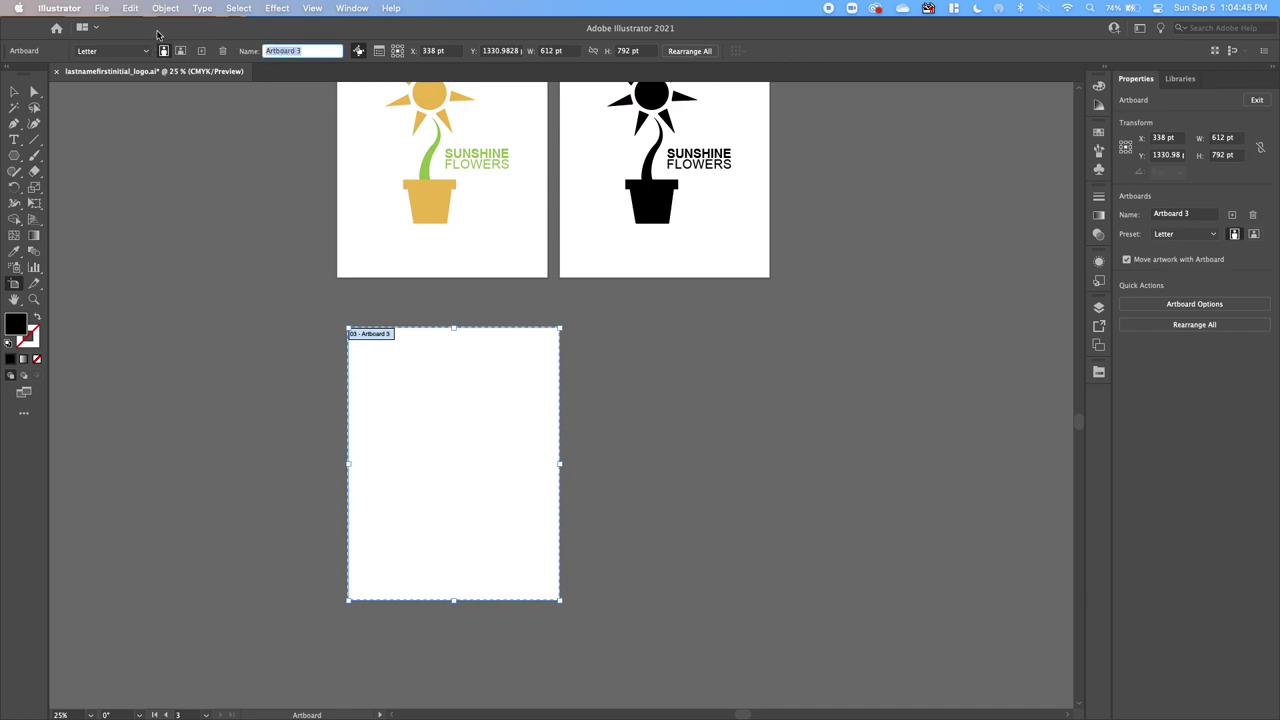
pyautogui.write('Logo')
pyautogui.press('Return')
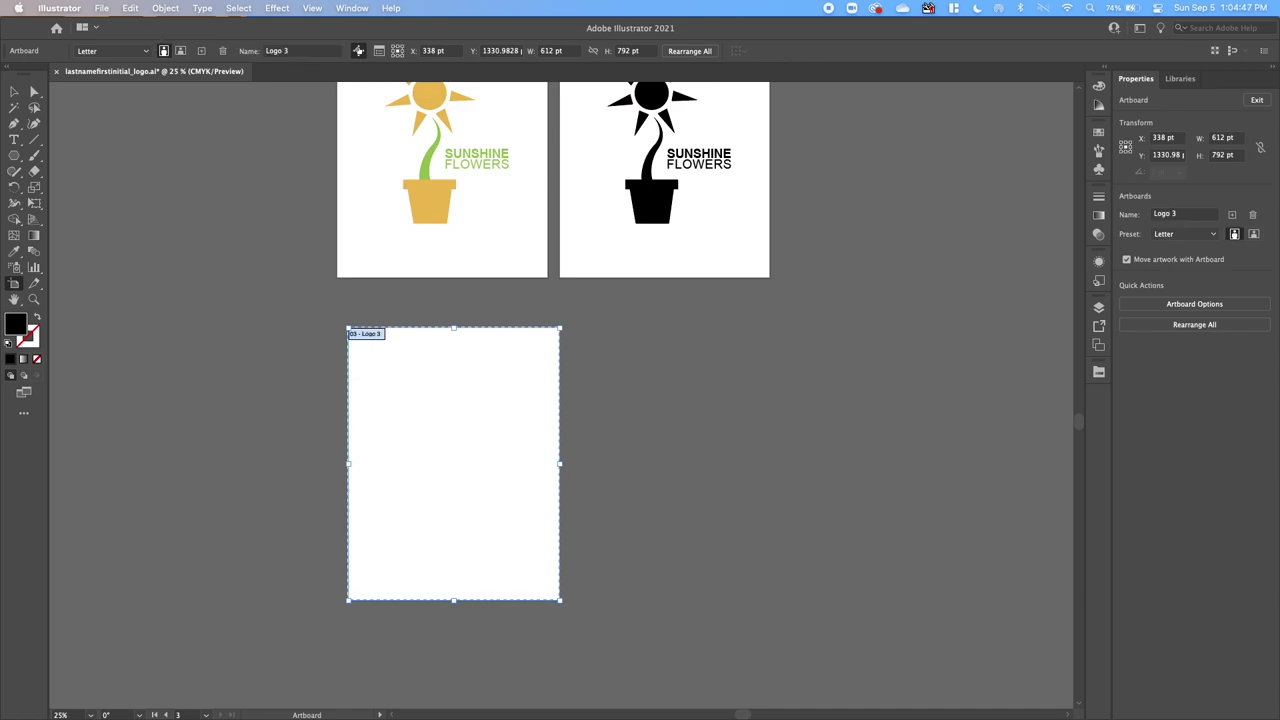
pyautogui.click(14, 91)
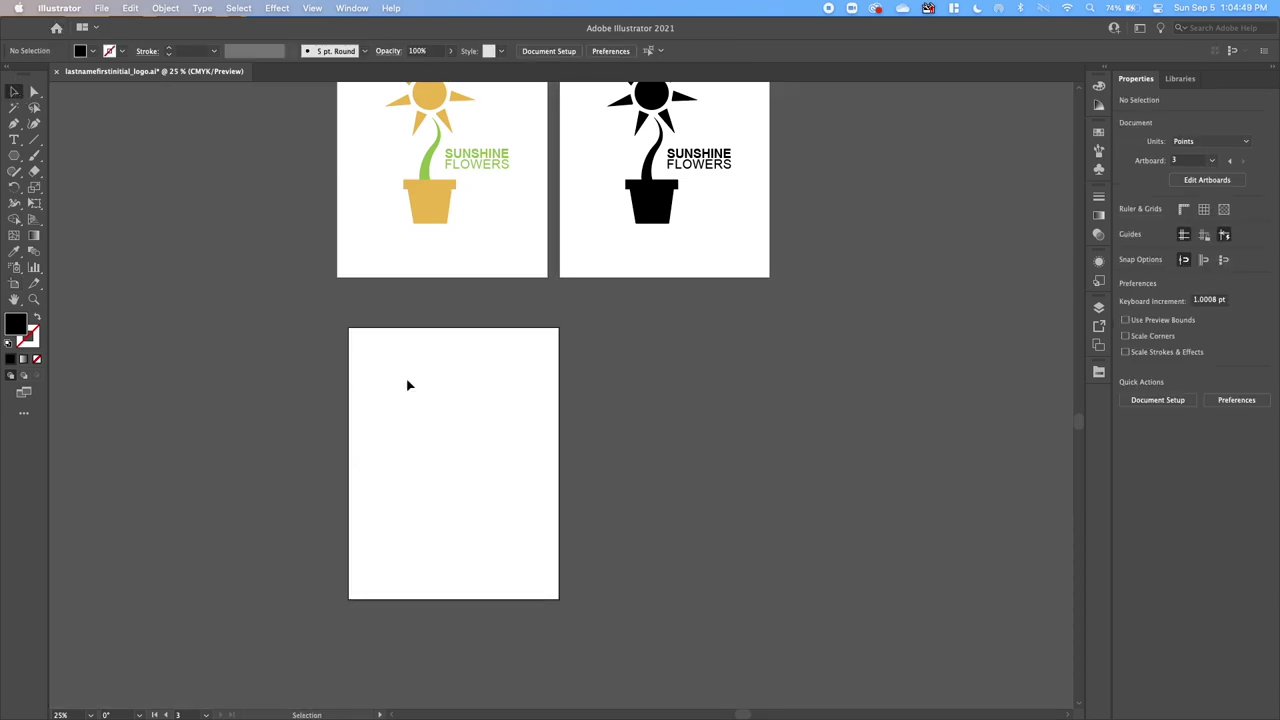
# Start a star on the Logo 3 artboard with the Star Tool, setting 7 points.
pyautogui.scroll(2, 518, 537)
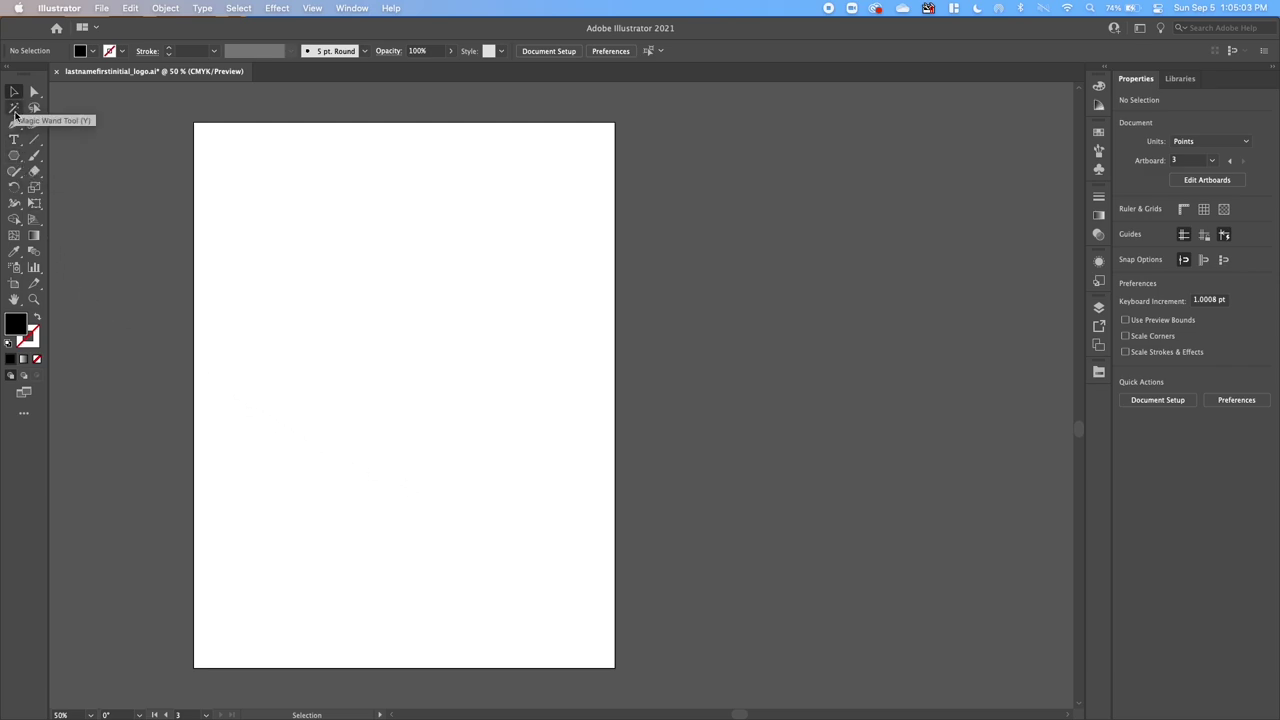
pyautogui.click(15, 156)
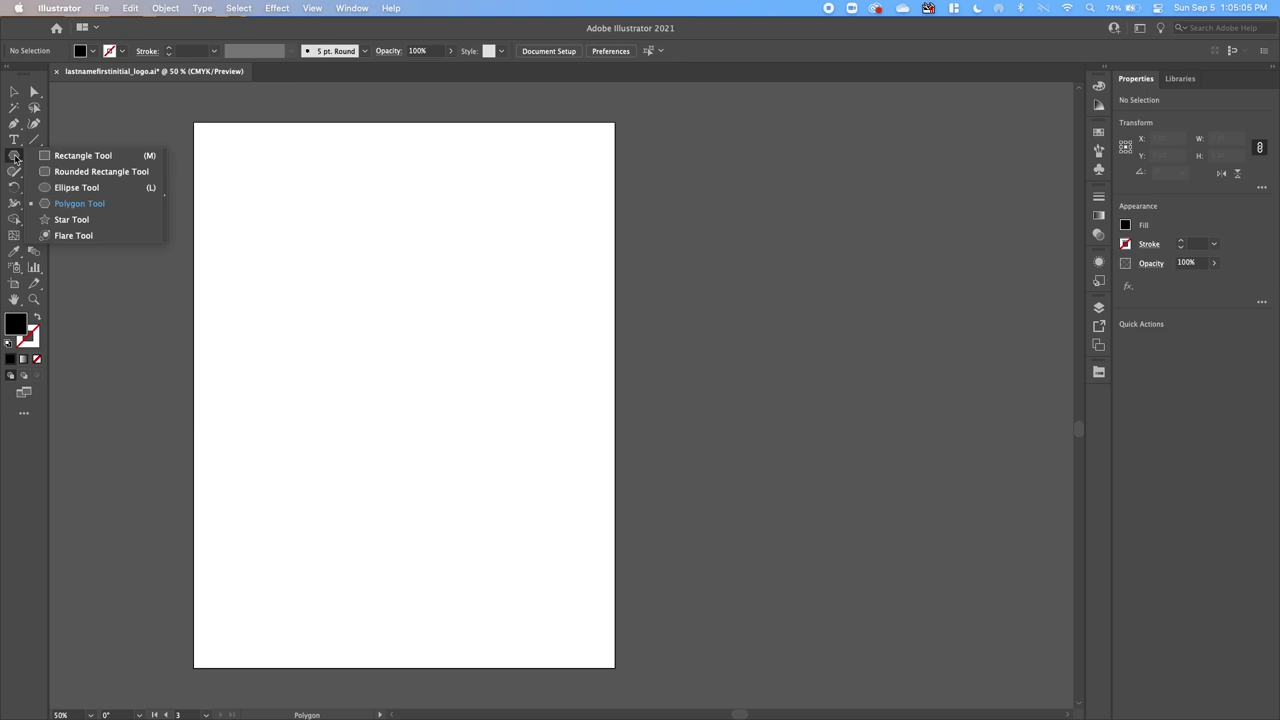
pyautogui.click(86, 224)
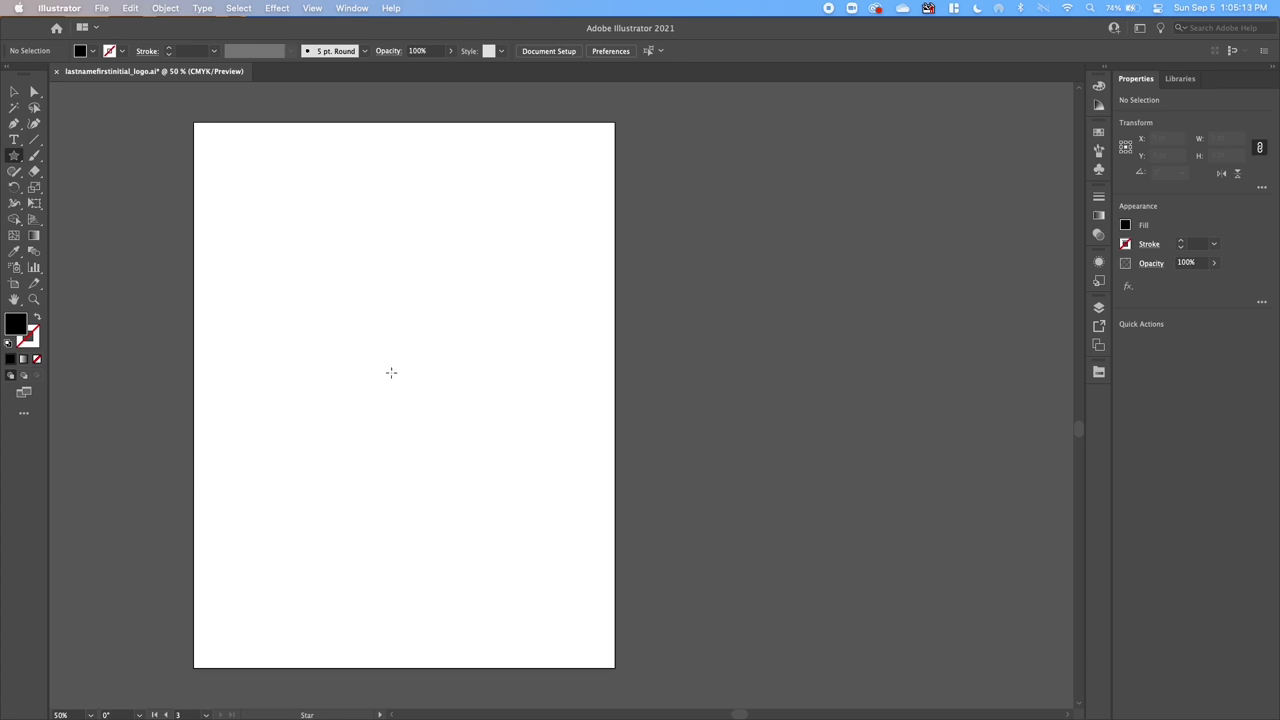
pyautogui.click(397, 367)
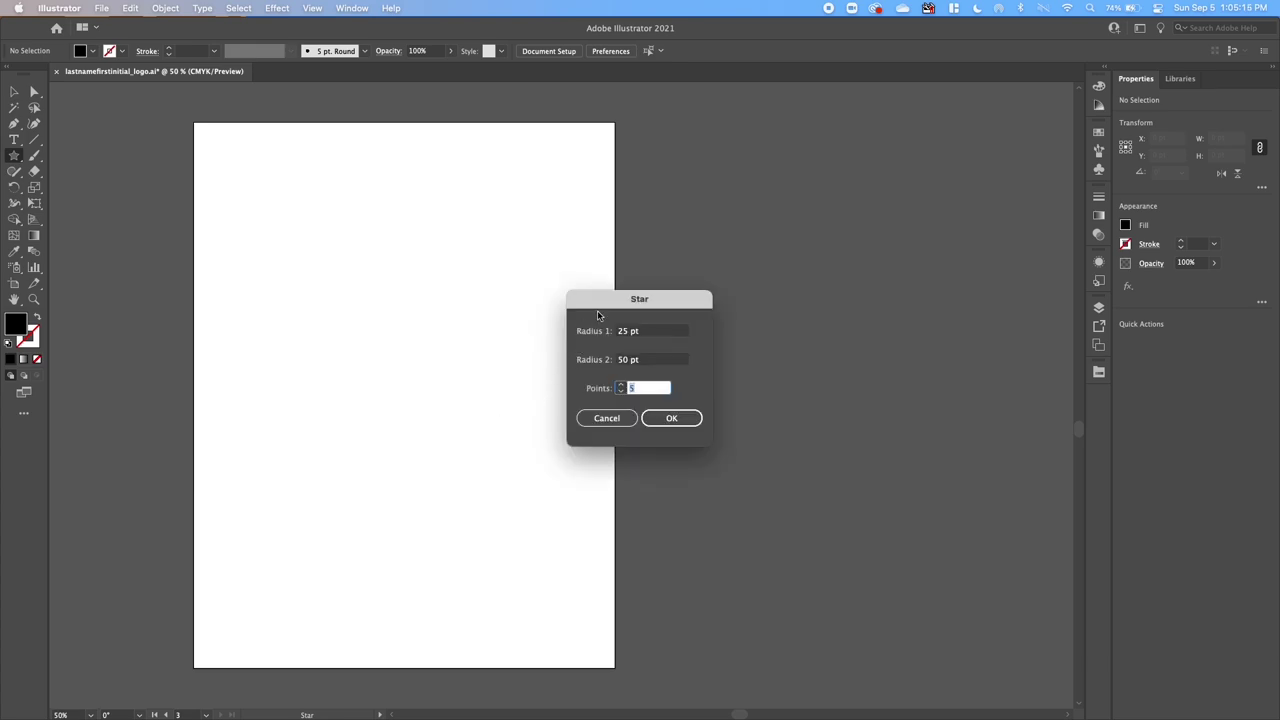
pyautogui.moveTo(605, 304); pyautogui.dragTo(521, 266)
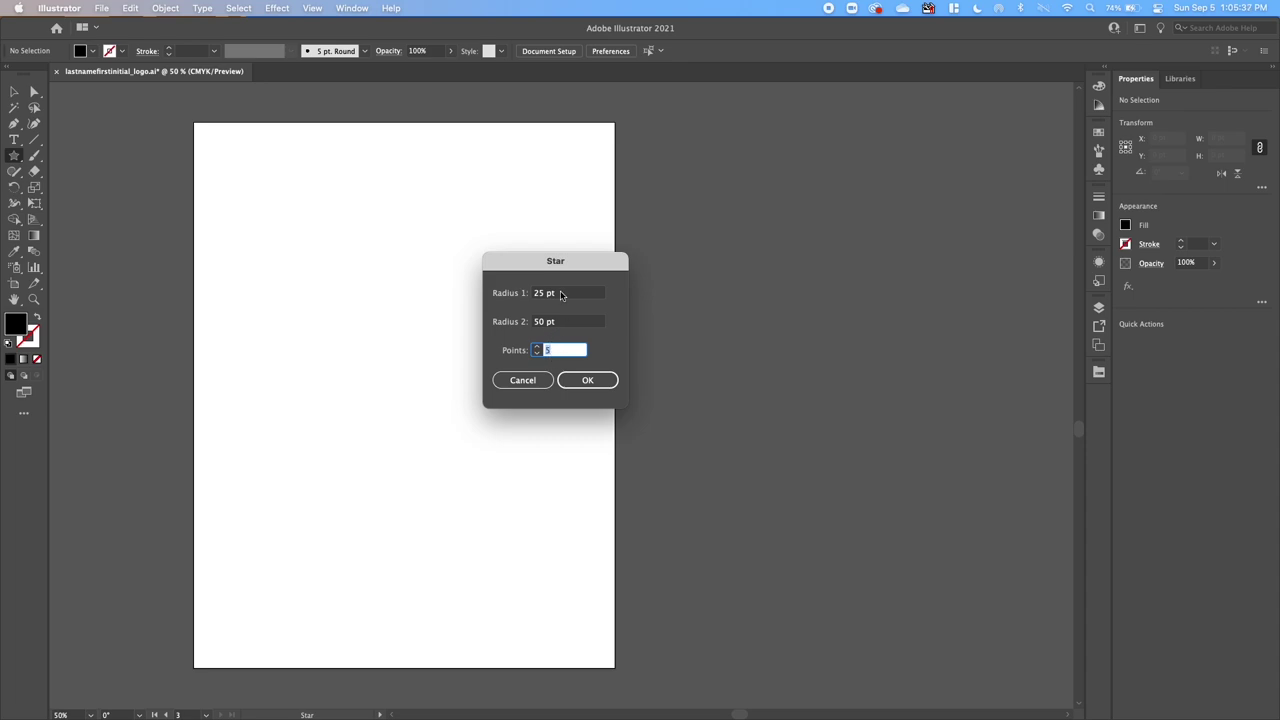
pyautogui.click(537, 346)
pyautogui.click(537, 346)
# Give the star Radius 1 of 0.3 in and Radius 2 of 1.5 in (108 pt), and create it.
pyautogui.click(548, 293)
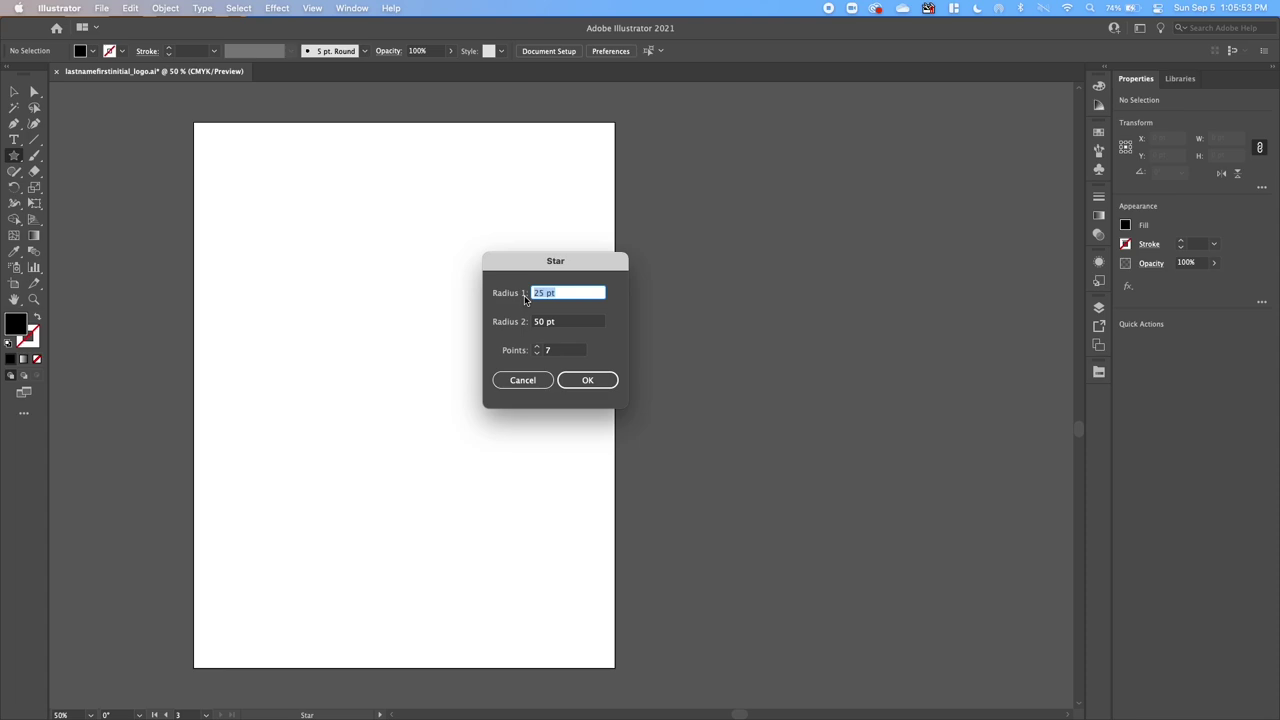
pyautogui.write('.3 in')
pyautogui.click(568, 322)
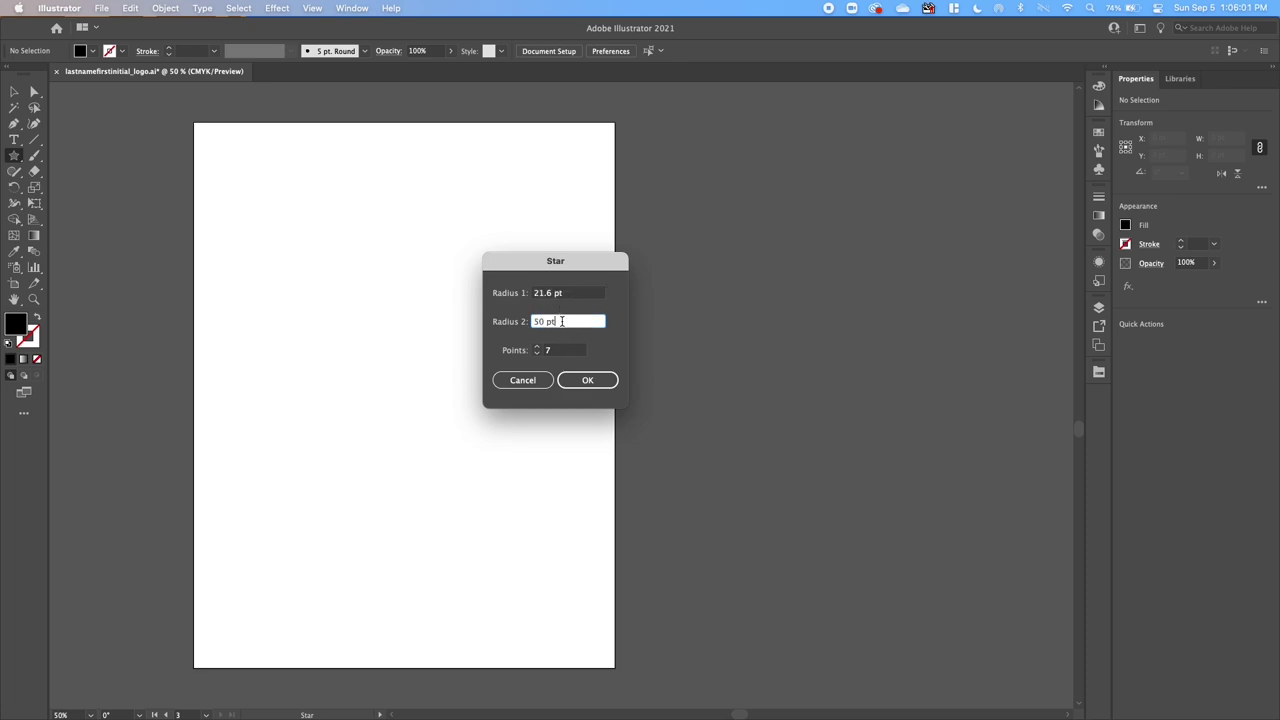
pyautogui.moveTo(562, 321); pyautogui.dragTo(519, 323)
pyautogui.write('1.5 in')
pyautogui.press('Tab')
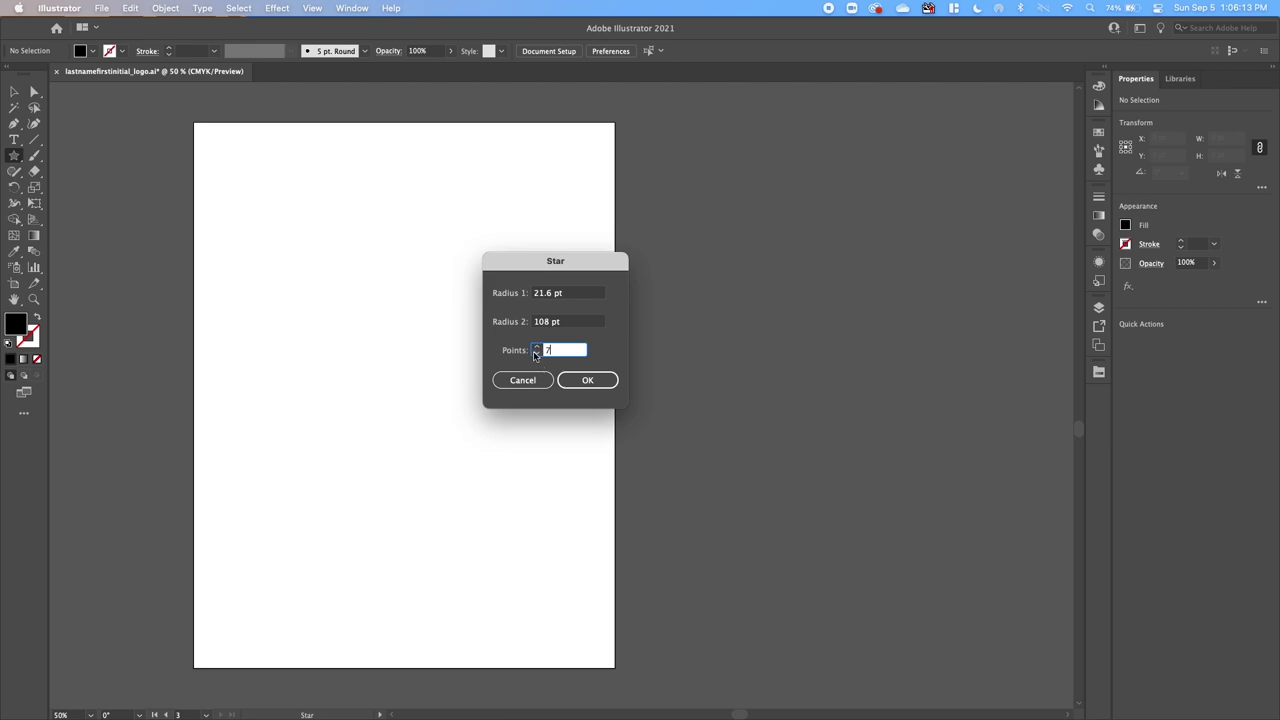
pyautogui.click(587, 381)
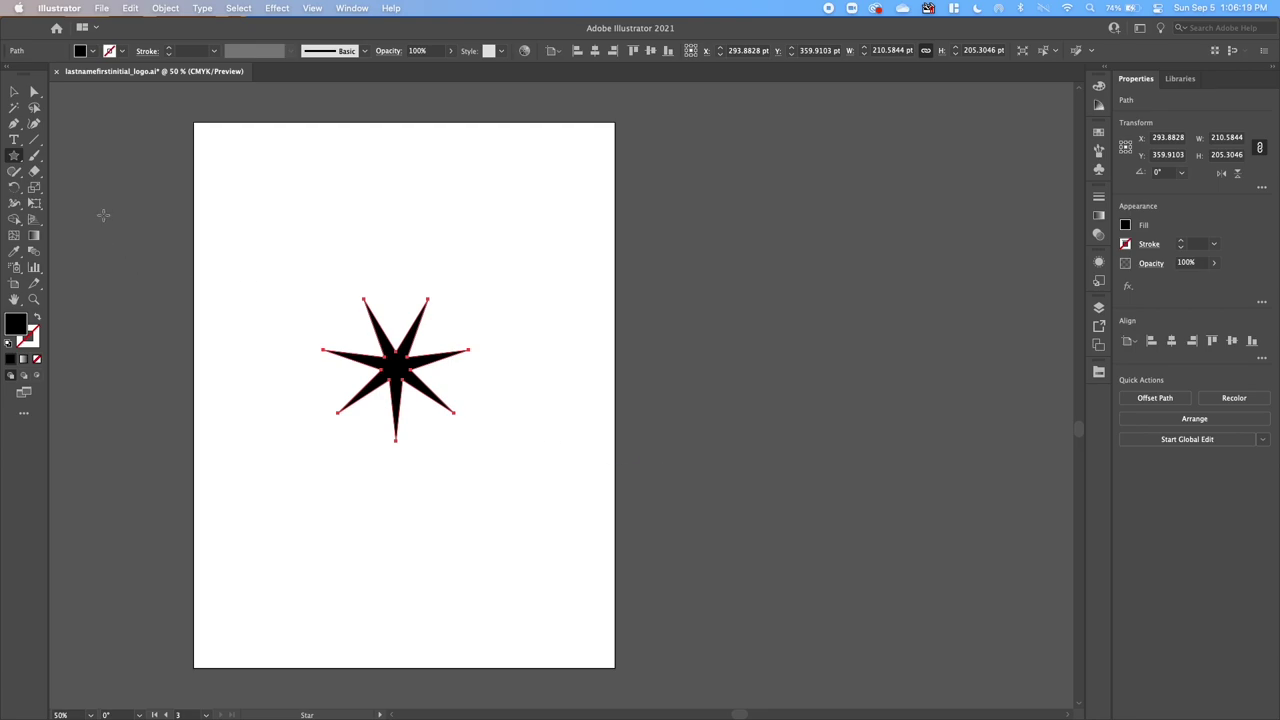
pyautogui.click(14, 157)
pyautogui.moveTo(14, 157); pyautogui.dragTo(62, 190)
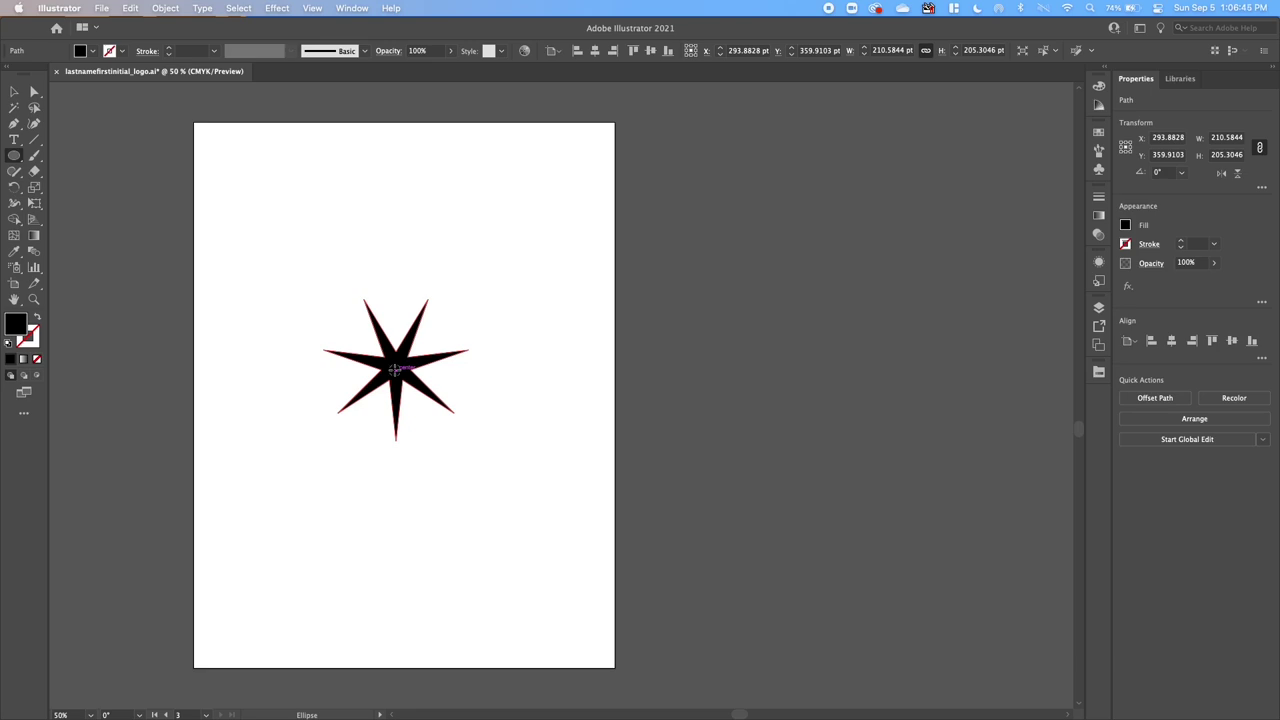
# Draw a solid black circle about 80.73 pt across from the star's centre and reselect it.
pyautogui.moveTo(395, 370); pyautogui.dragTo(432, 334)
pyautogui.moveTo(426, 339); pyautogui.dragTo(423, 341)
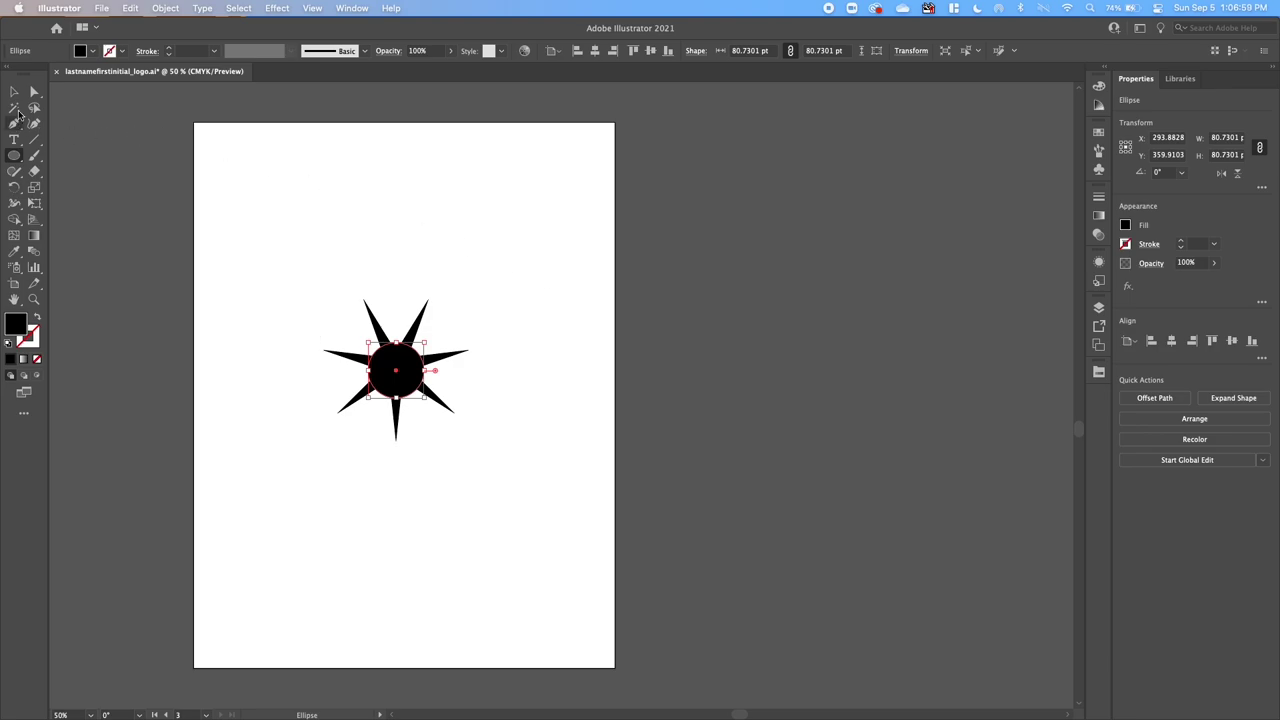
pyautogui.click(17, 94)
pyautogui.click(346, 477)
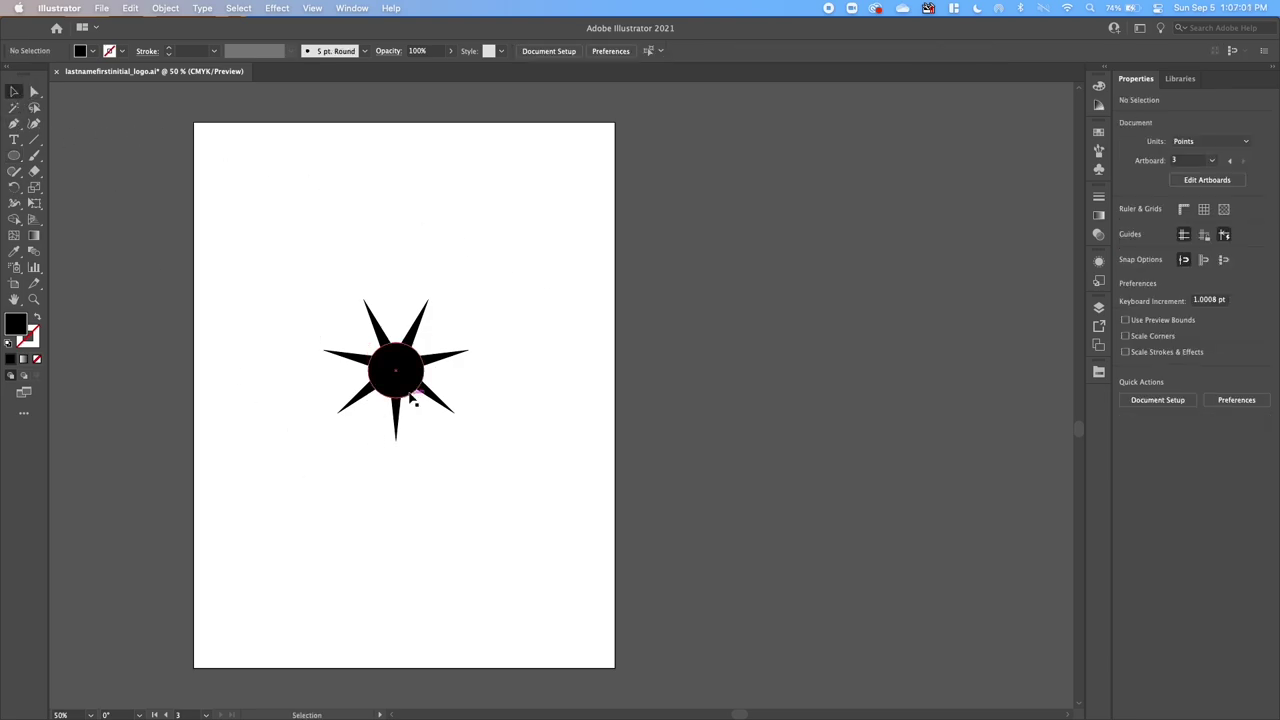
pyautogui.click(411, 397)
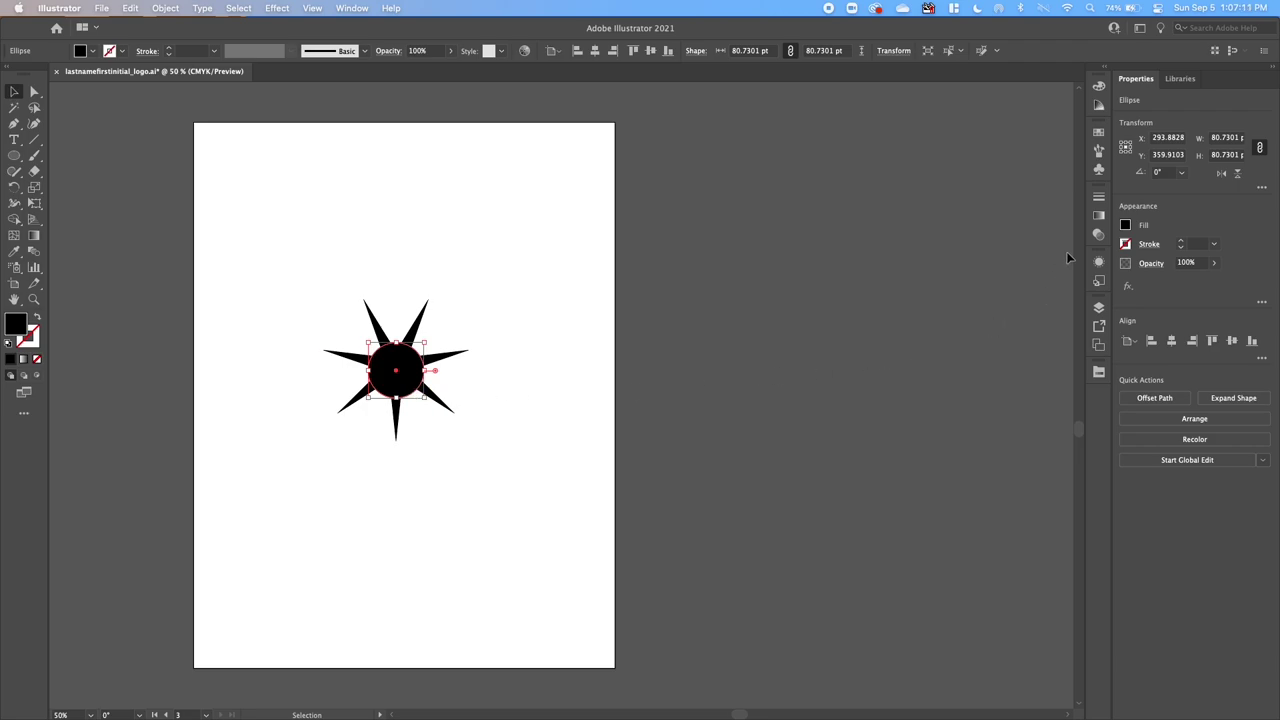
# Give the centre circle a white stroke at 8 pt weight, then deselect it.
pyautogui.click(1125, 244)
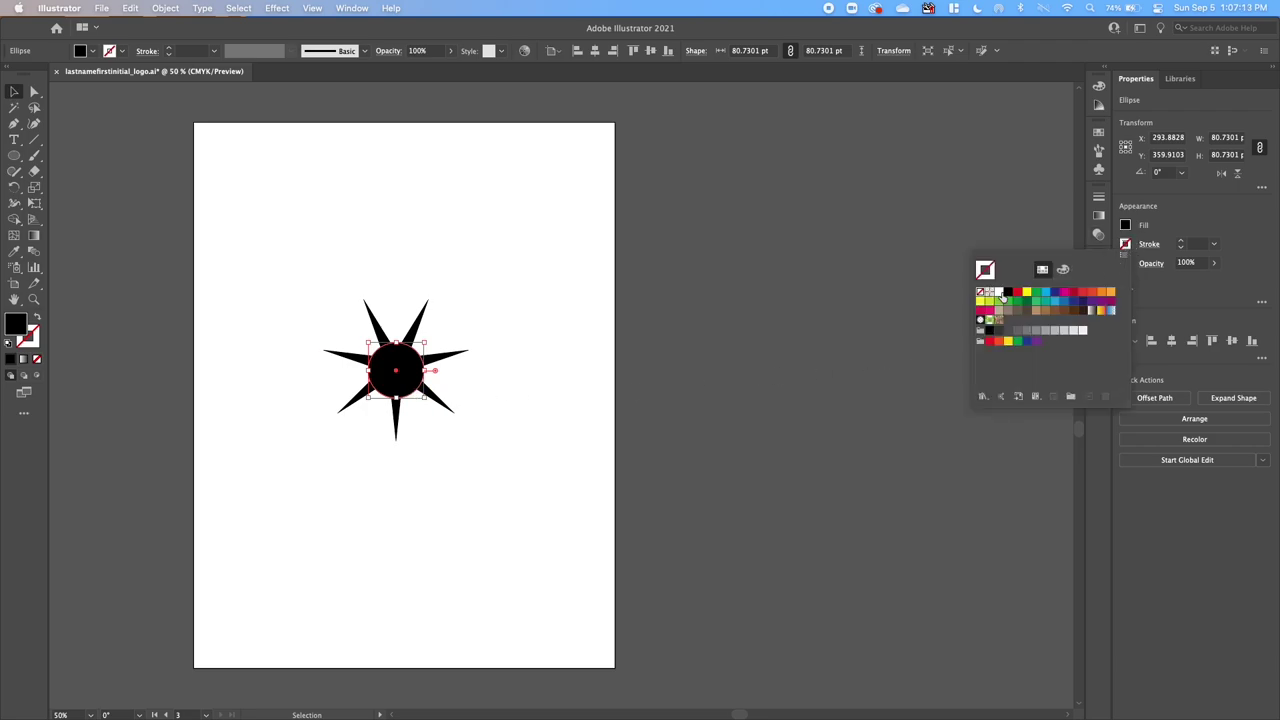
pyautogui.click(1001, 293)
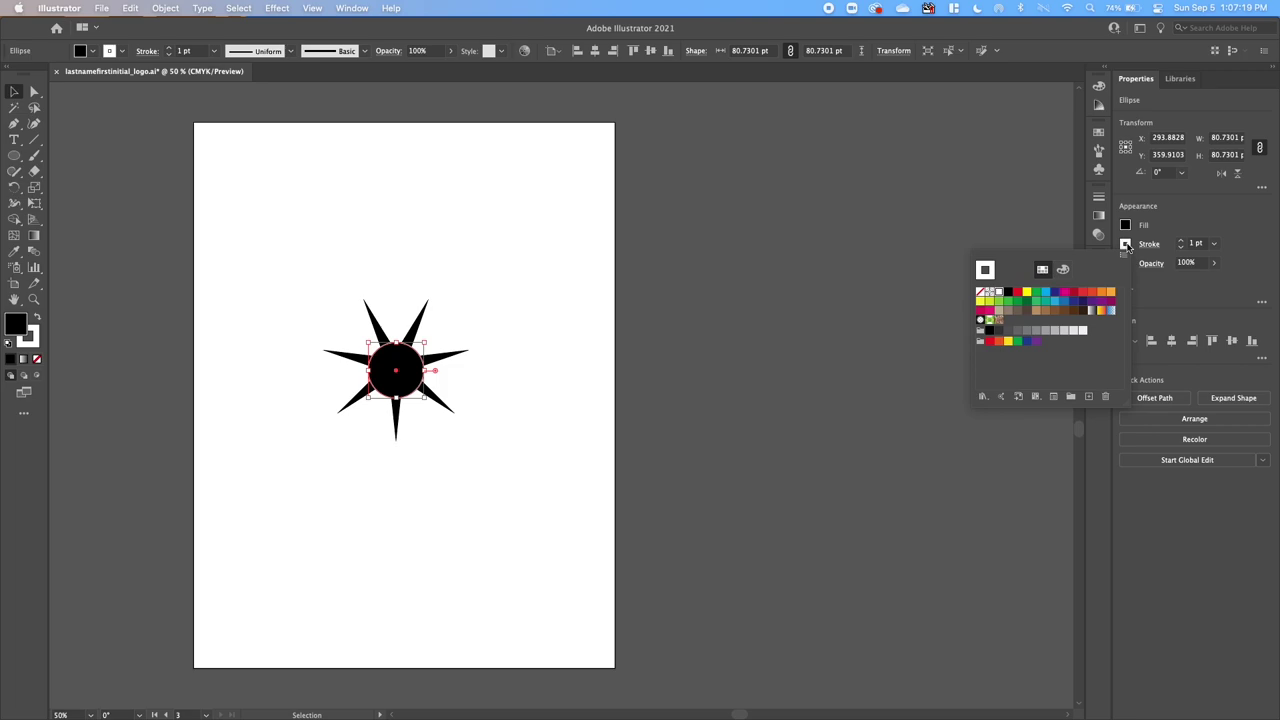
pyautogui.click(1180, 241)
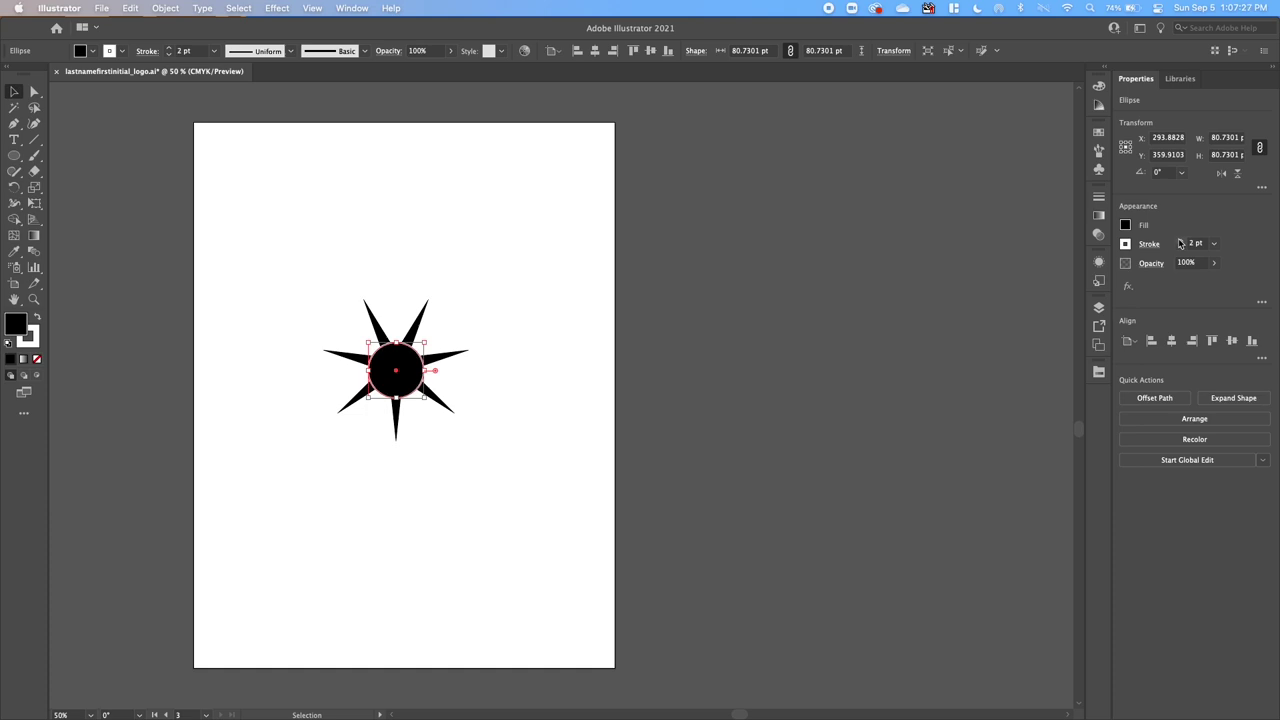
pyautogui.click(1180, 241)
pyautogui.click(1180, 241)
pyautogui.click(1180, 241)
pyautogui.click(1180, 241)
pyautogui.click(1180, 241)
pyautogui.click(1180, 241)
pyautogui.click(469, 426)
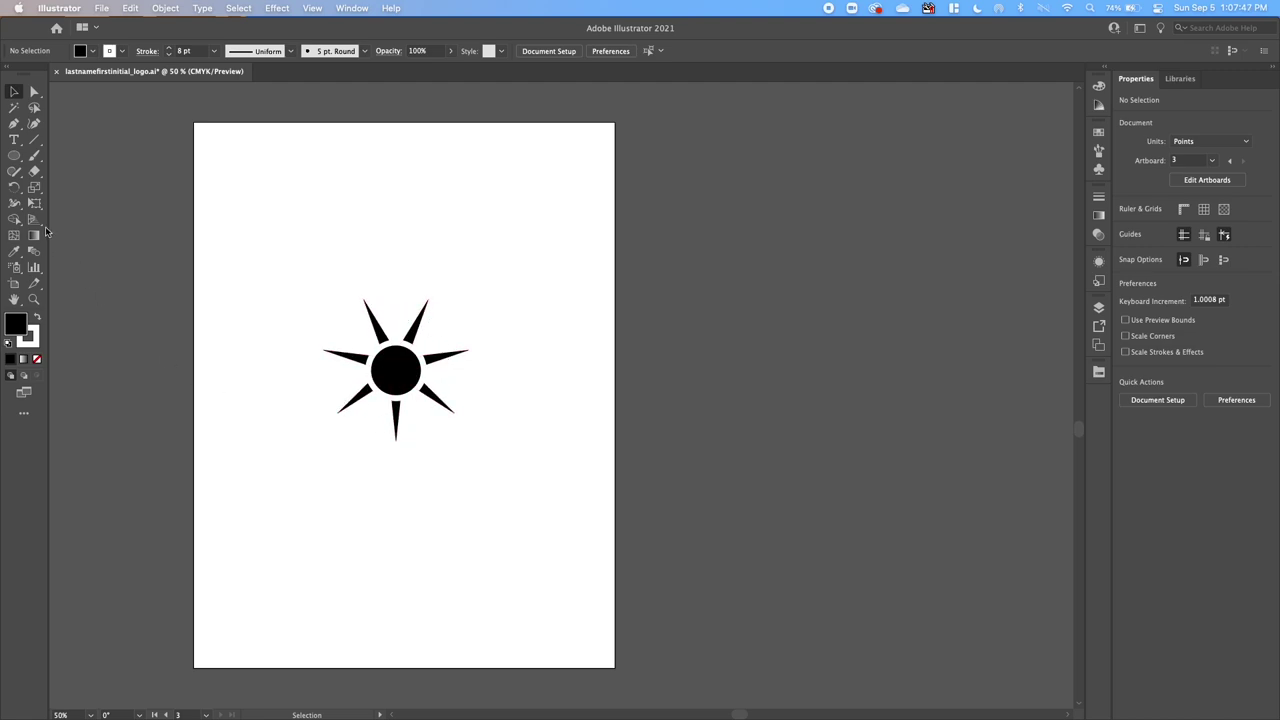
# Draw a curved teardrop path with the Pen tool below-right of the centre circle.
pyautogui.click(14, 123)
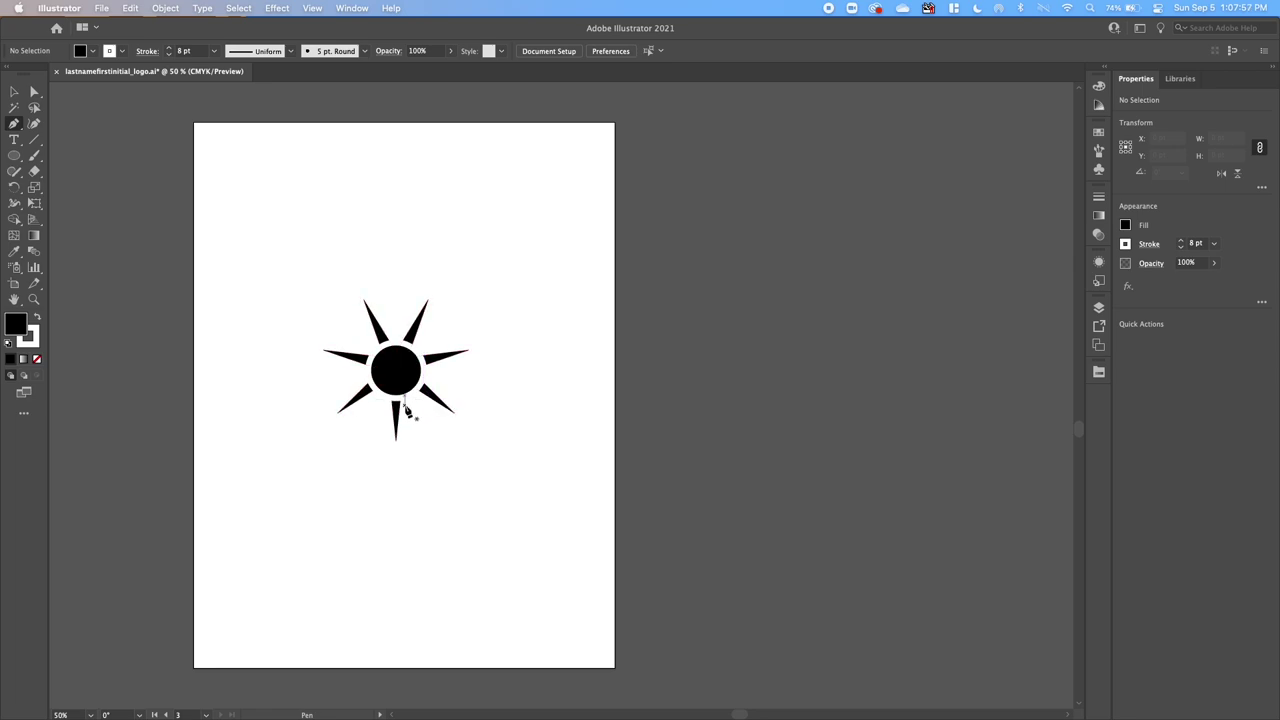
pyautogui.click(412, 404)
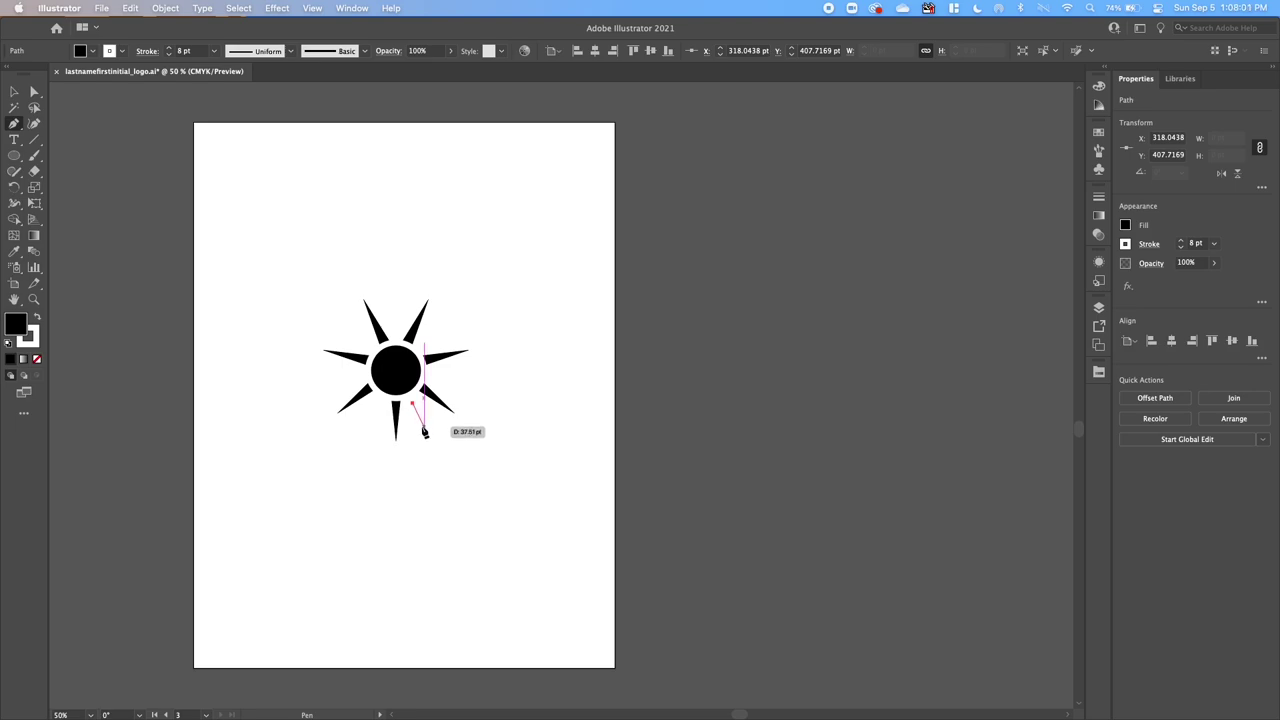
pyautogui.moveTo(424, 430); pyautogui.dragTo(445, 424)
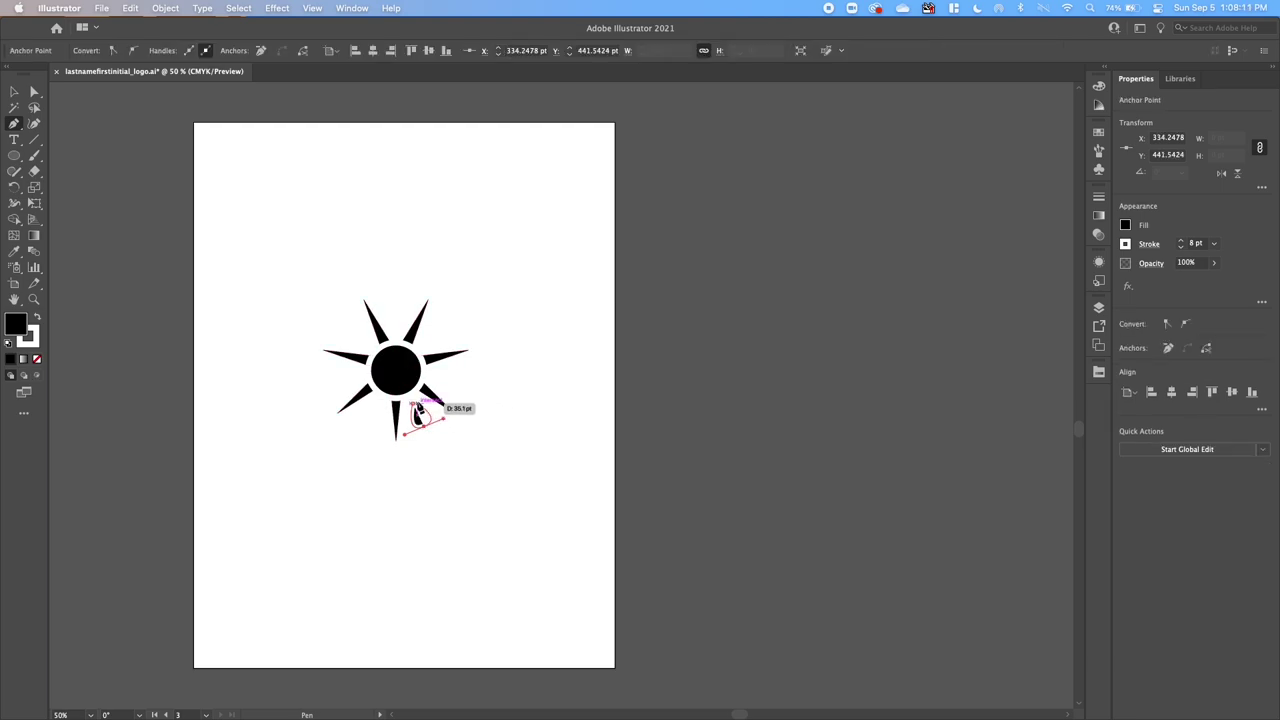
pyautogui.moveTo(419, 413); pyautogui.dragTo(418, 414)
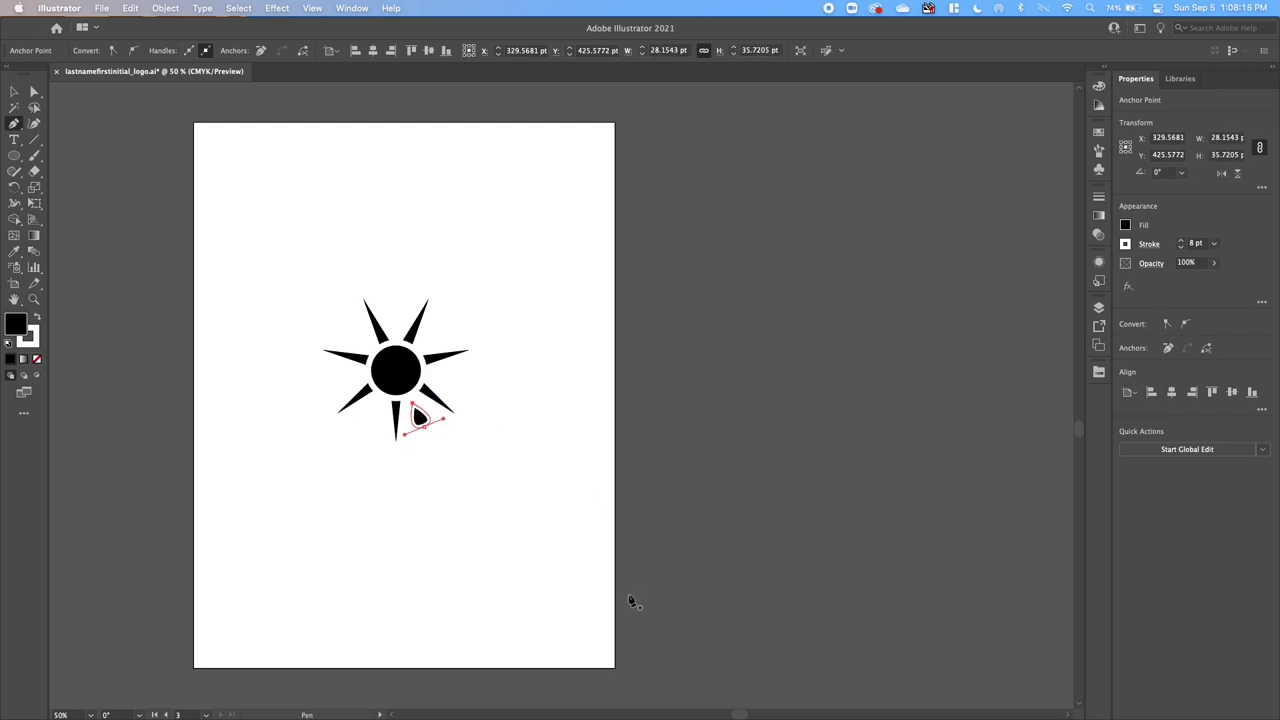
# Set the teardrop's stroke to None and deselect it.
pyautogui.click(15, 92)
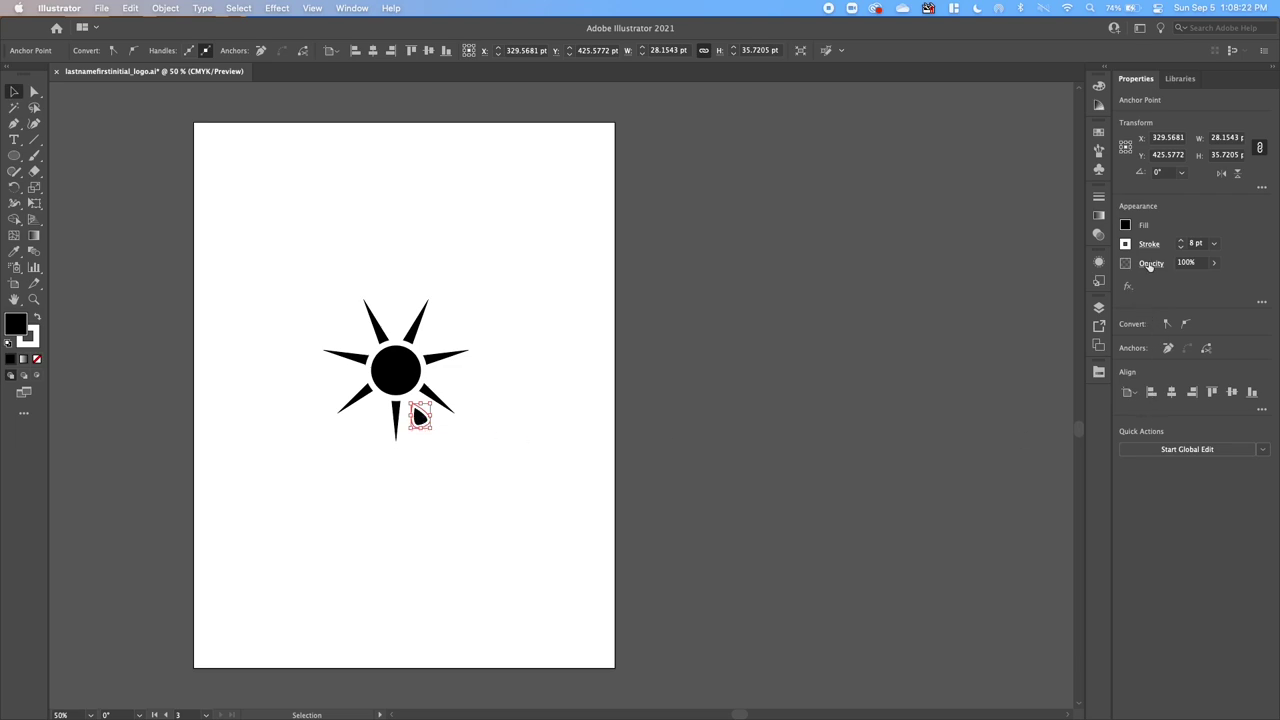
pyautogui.click(1126, 244)
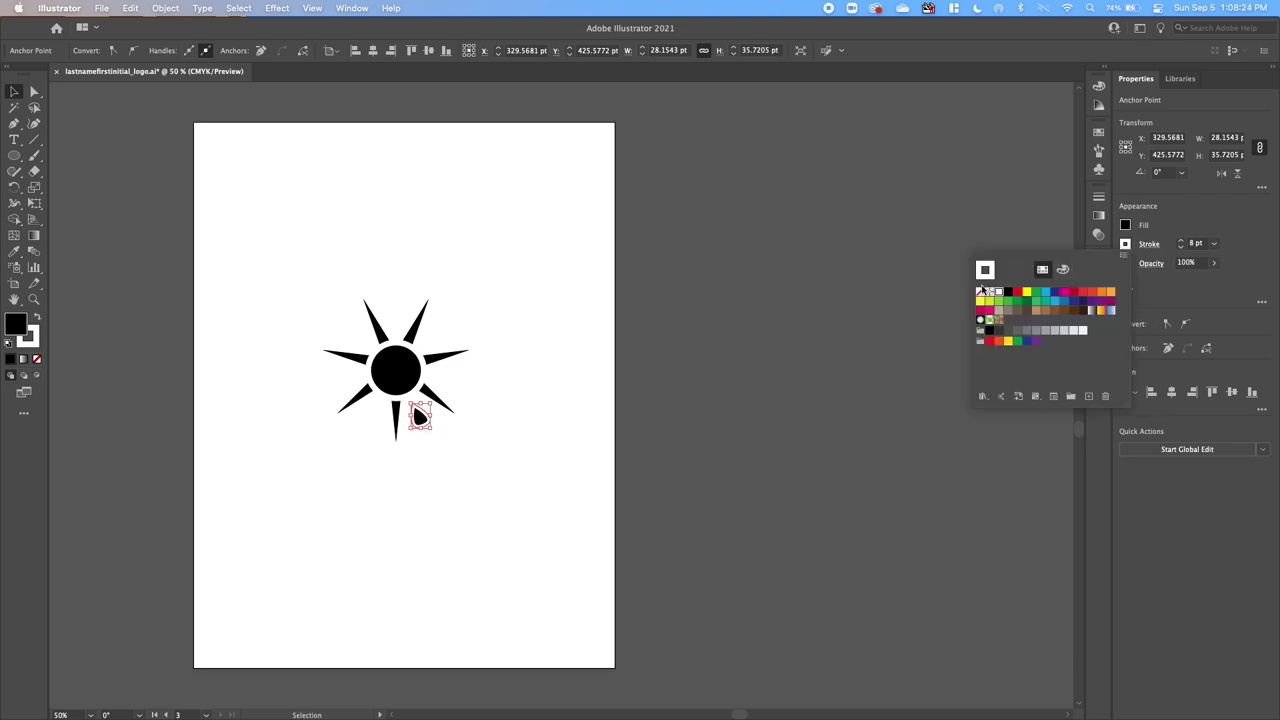
pyautogui.click(981, 291)
pyautogui.click(437, 480)
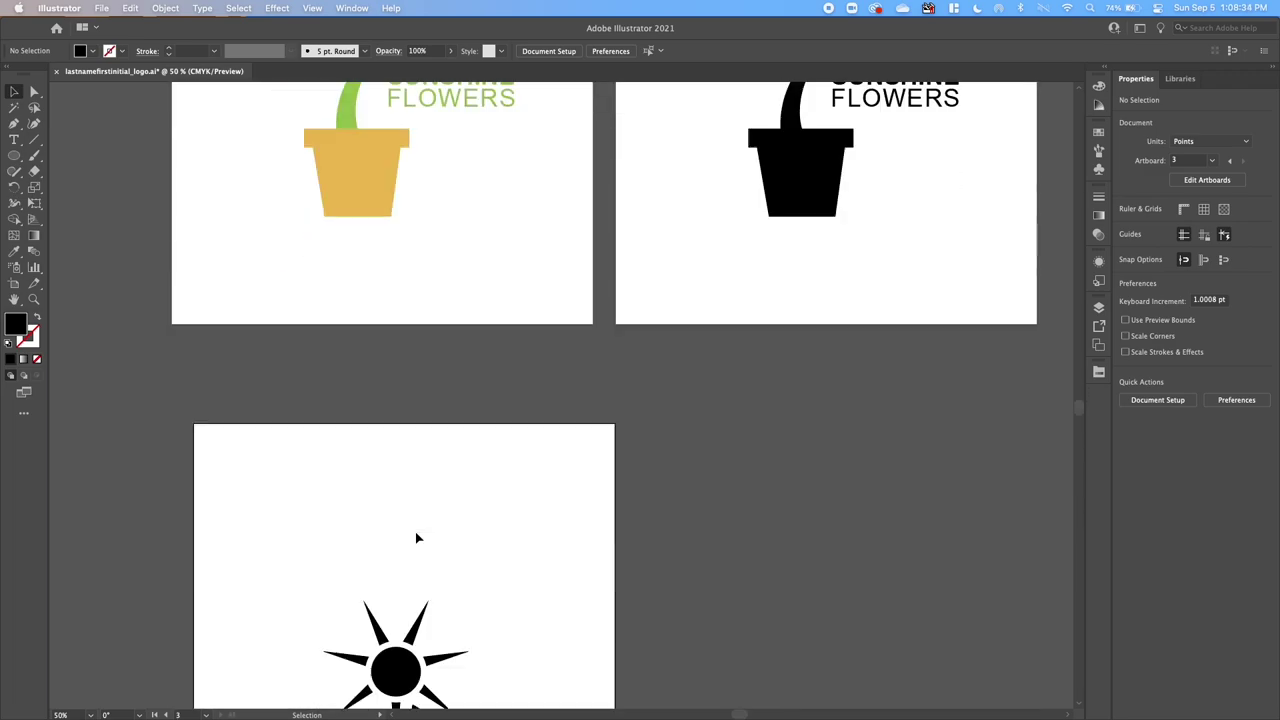
# Rotate a copy of the teardrop by 360/7 degrees around the sun's centre.
pyautogui.scroll(-10, 420, 535)
pyautogui.scroll(-2, 420, 508)
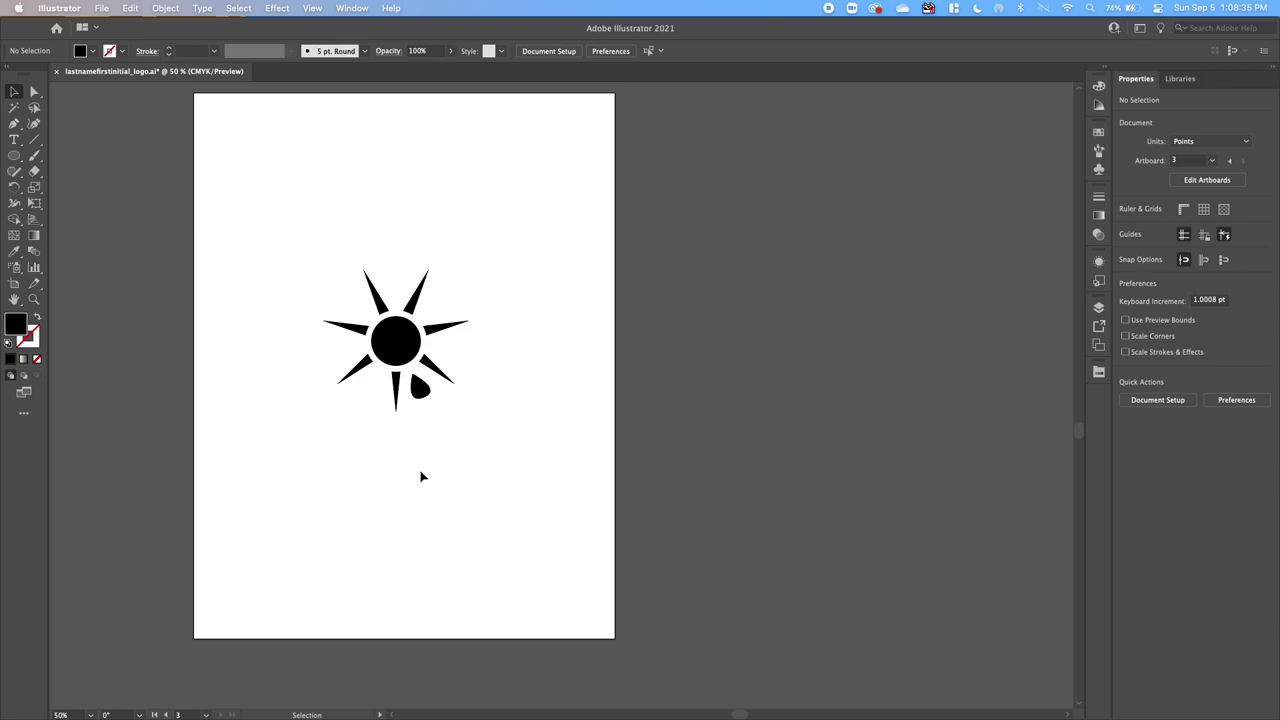
pyautogui.click(420, 385)
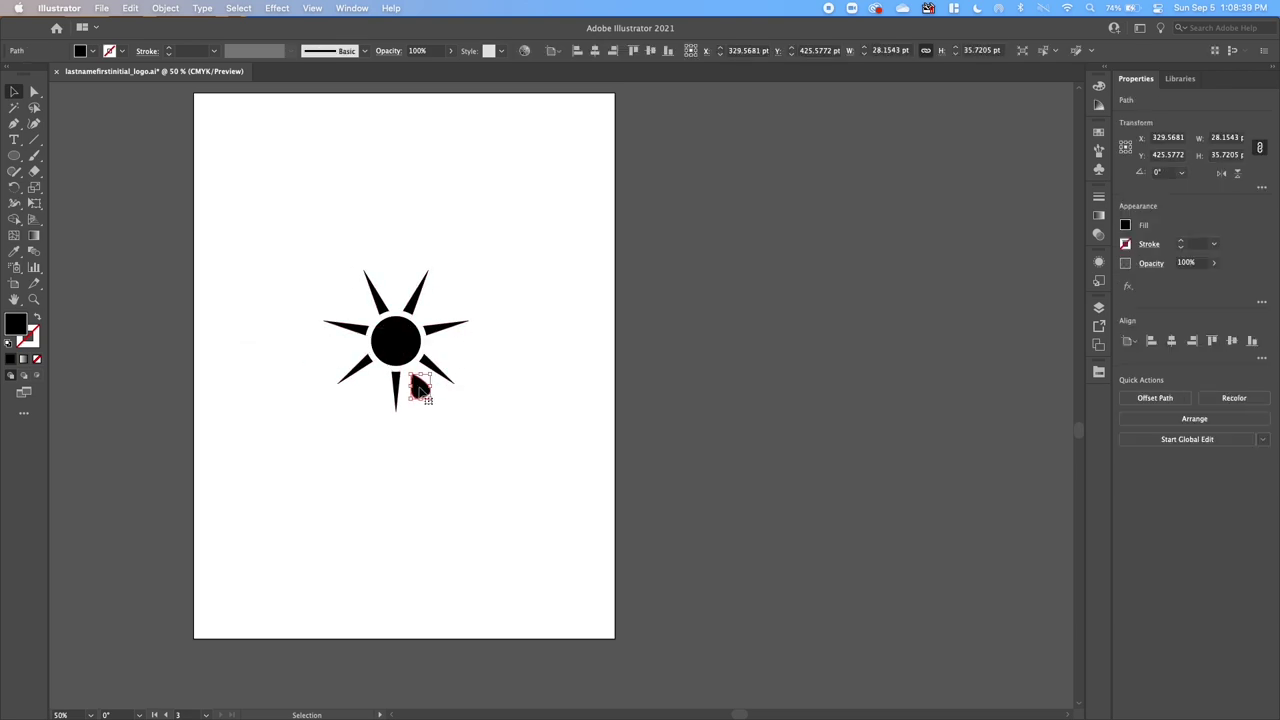
pyautogui.click(14, 187)
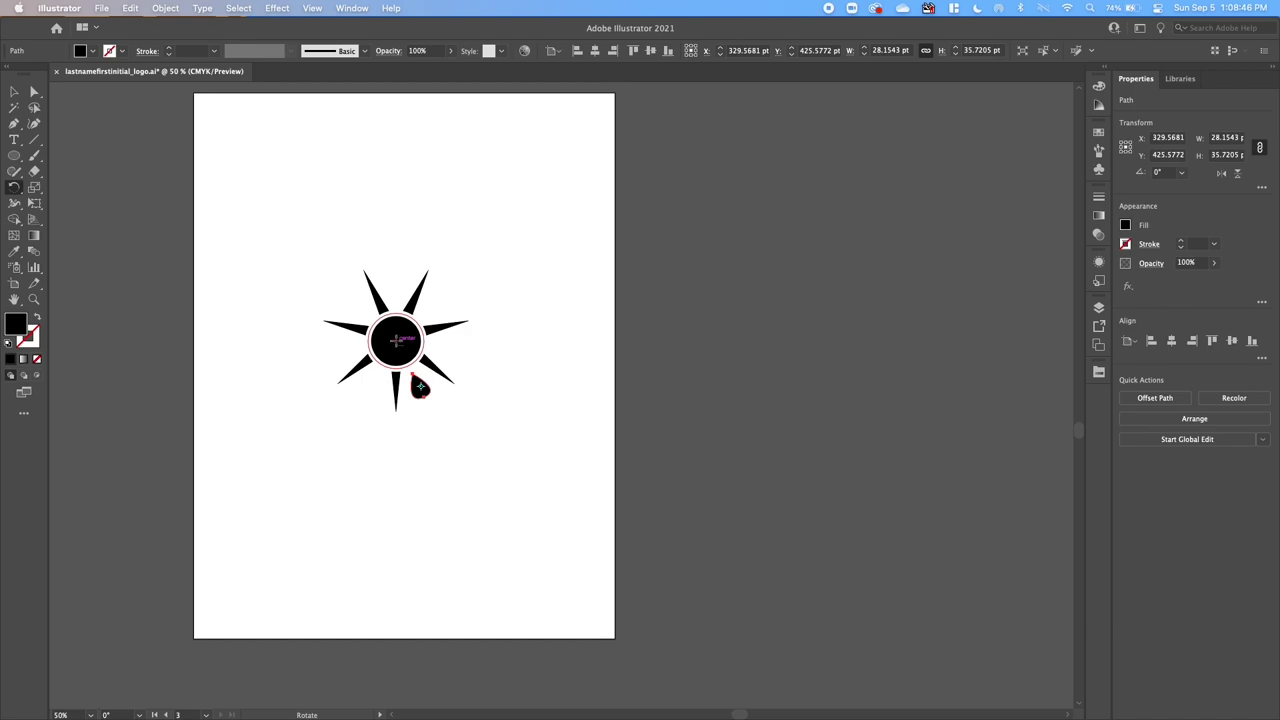
pyautogui.keyDown('alt'); pyautogui.click(396, 340); pyautogui.keyUp('alt')
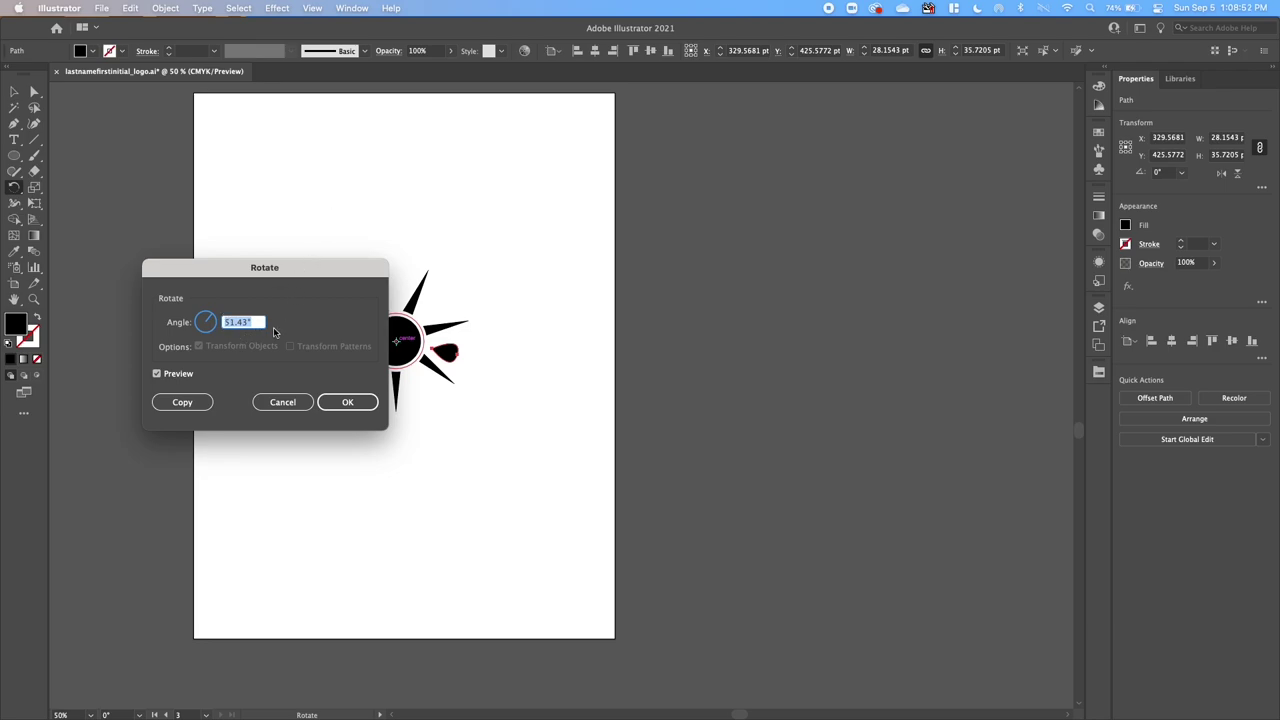
pyautogui.write('360/7')
pyautogui.click(176, 403)
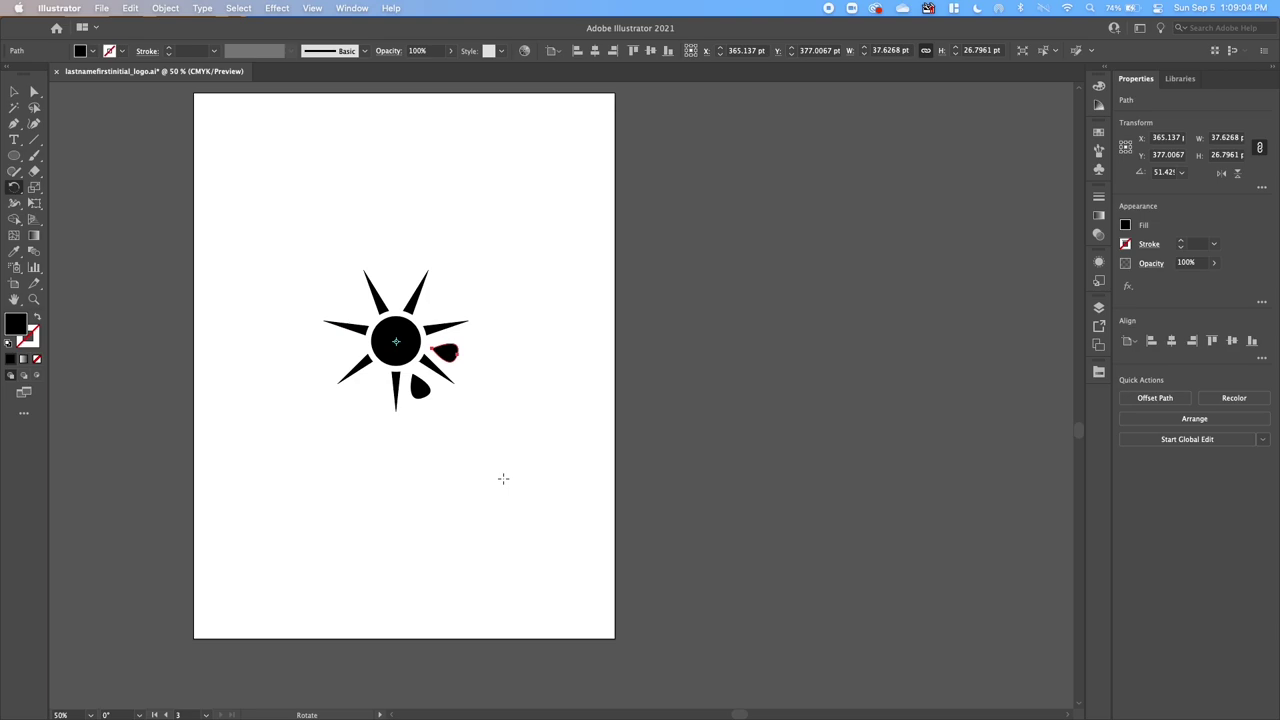
# Repeat the rotated copy with Cmd+D until teardrops fill every gap between the spikes.
pyautogui.press('v')
pyautogui.press('super+d')
pyautogui.press('super+d')
pyautogui.press('super+d')
pyautogui.press('super+d')
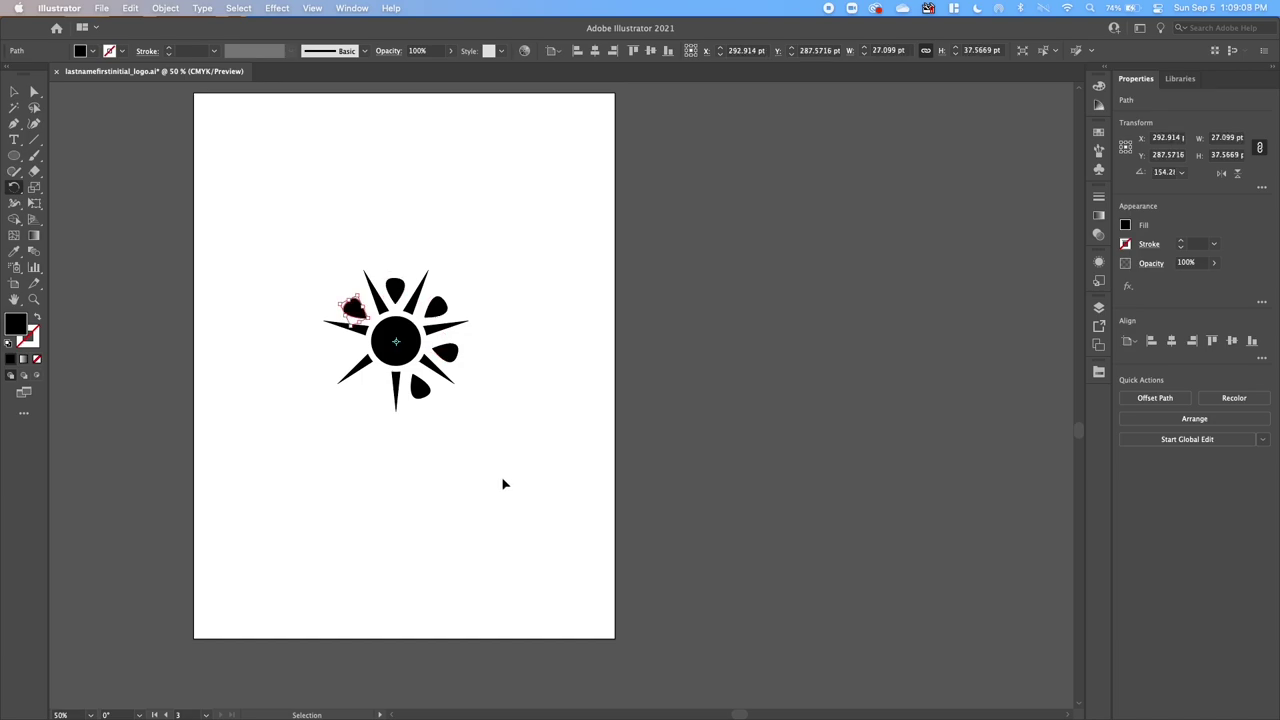
pyautogui.press('super+d')
pyautogui.press('r')
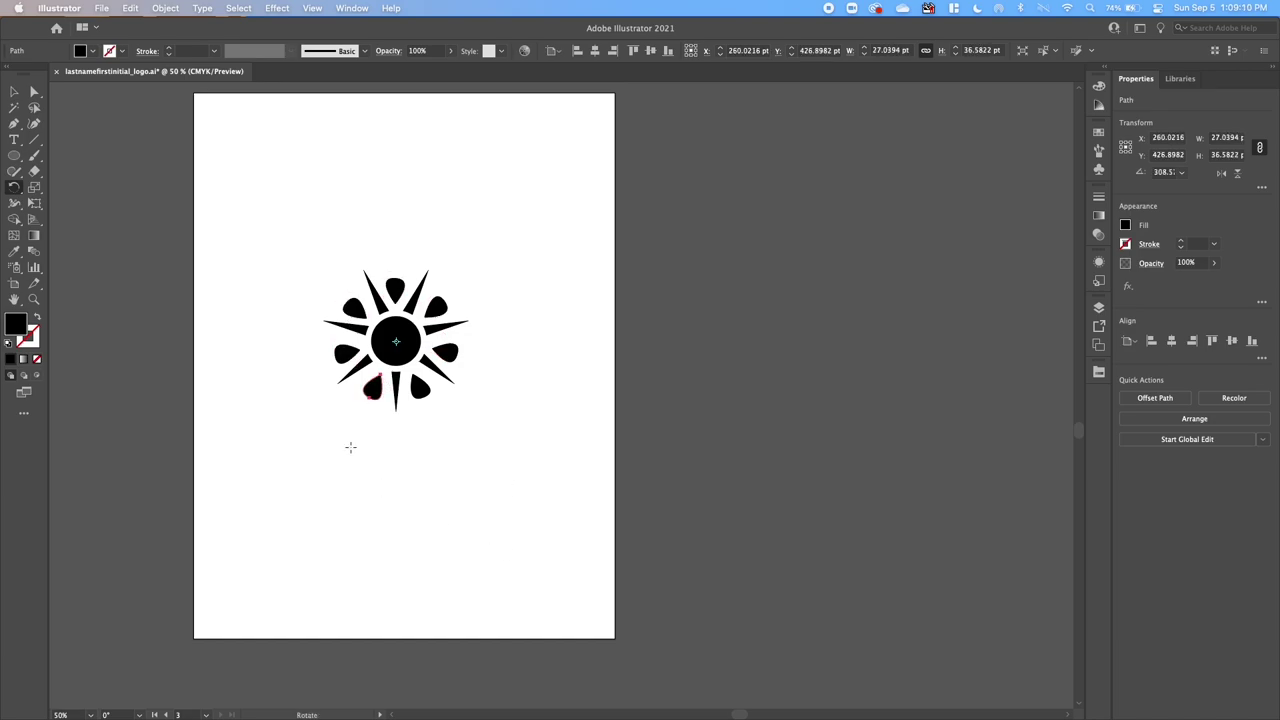
pyautogui.press('v')
pyautogui.click(332, 475)
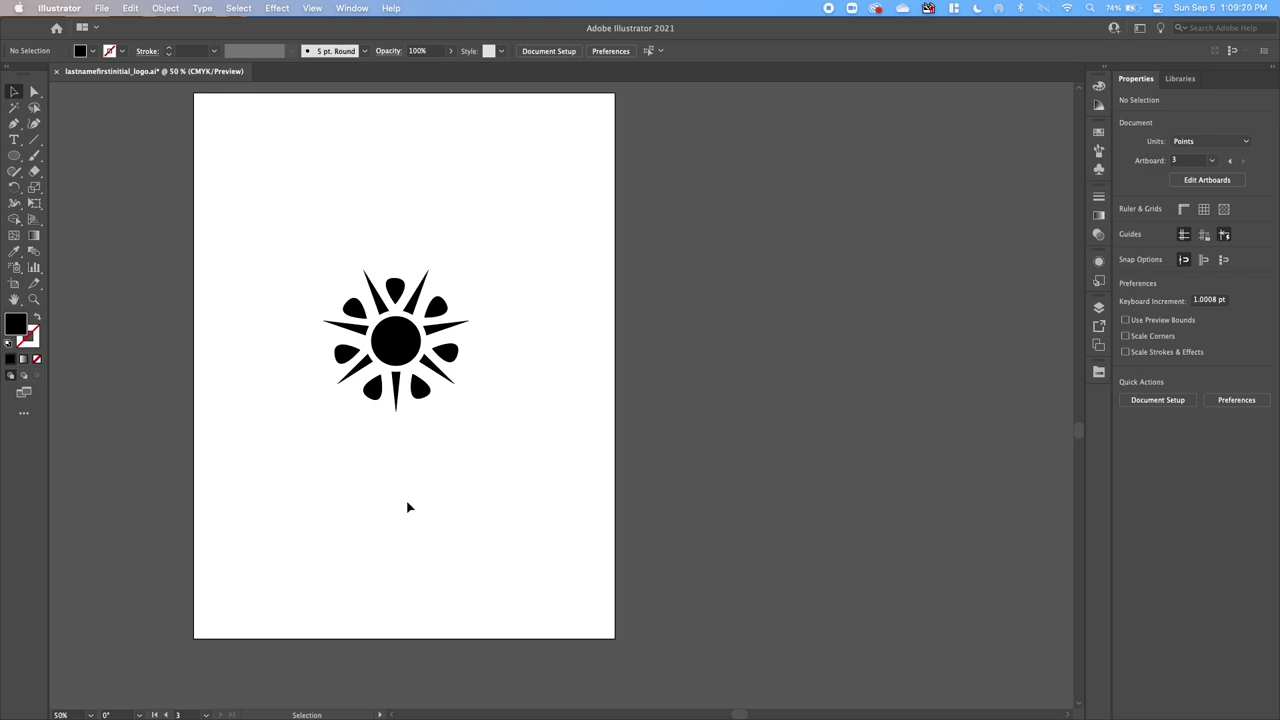
# Alt-drag a copy of the black logo's SUNSHINE FLOWERS text under the new sun and show Layers.
pyautogui.press('a')
pyautogui.press('super+minus')
pyautogui.press('super+minus')
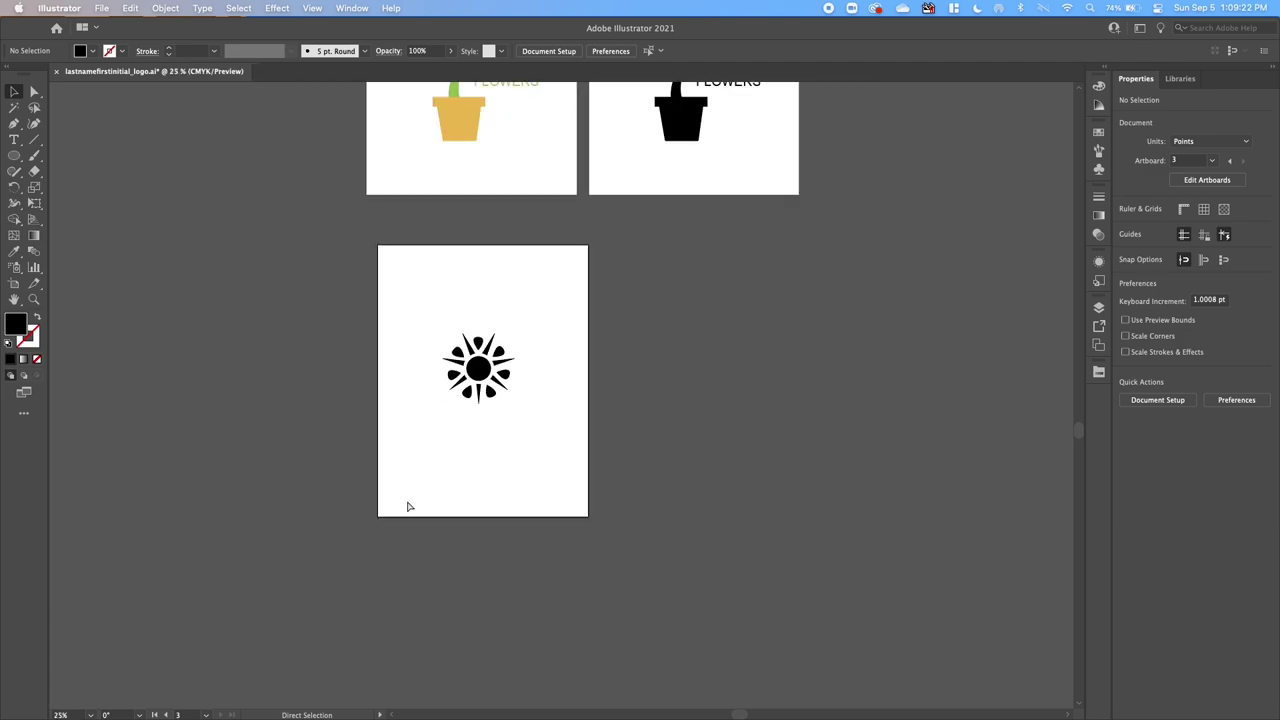
pyautogui.scroll(3, 408, 506)
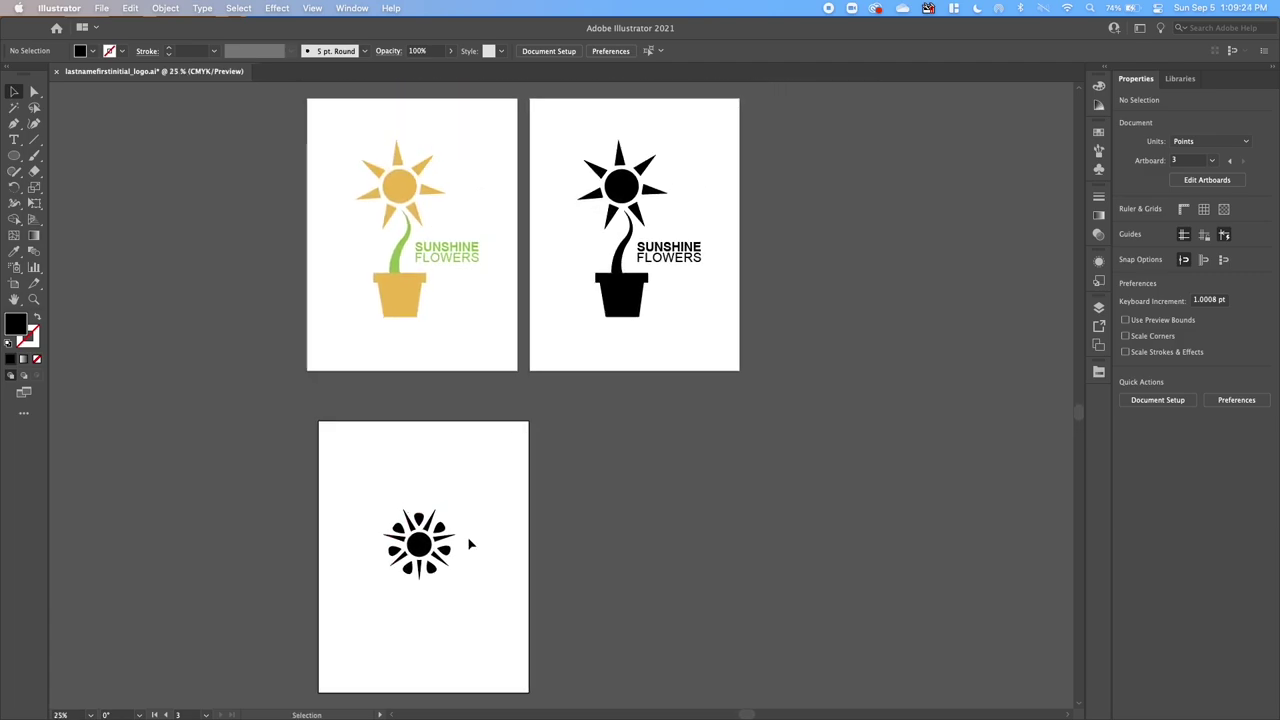
pyautogui.click(670, 259)
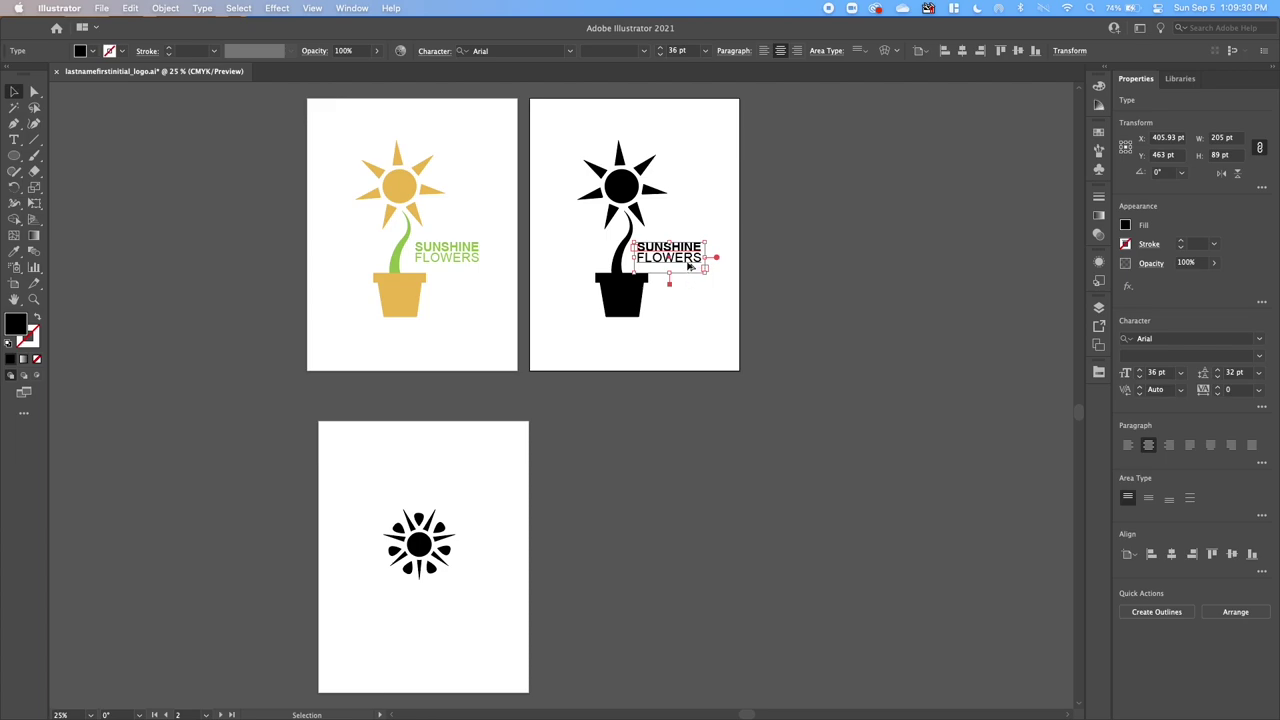
pyautogui.moveTo(689, 263); pyautogui.dragTo(440, 605)
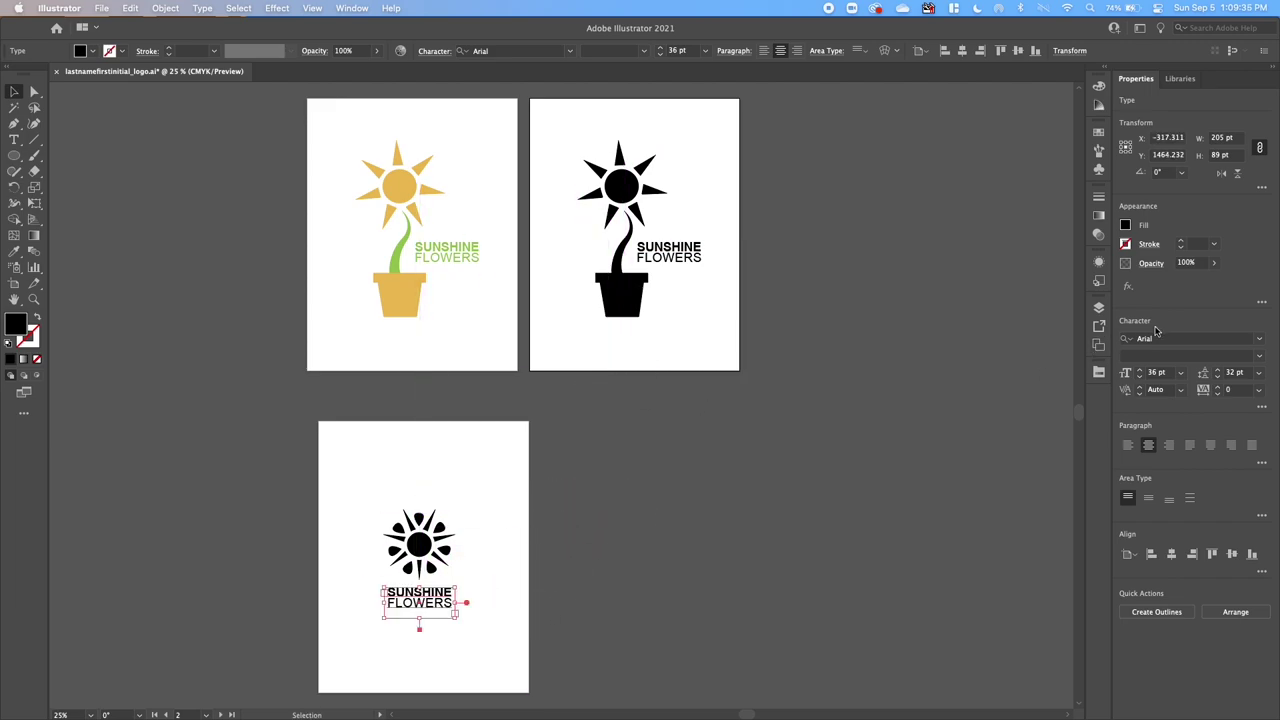
pyautogui.click(1098, 307)
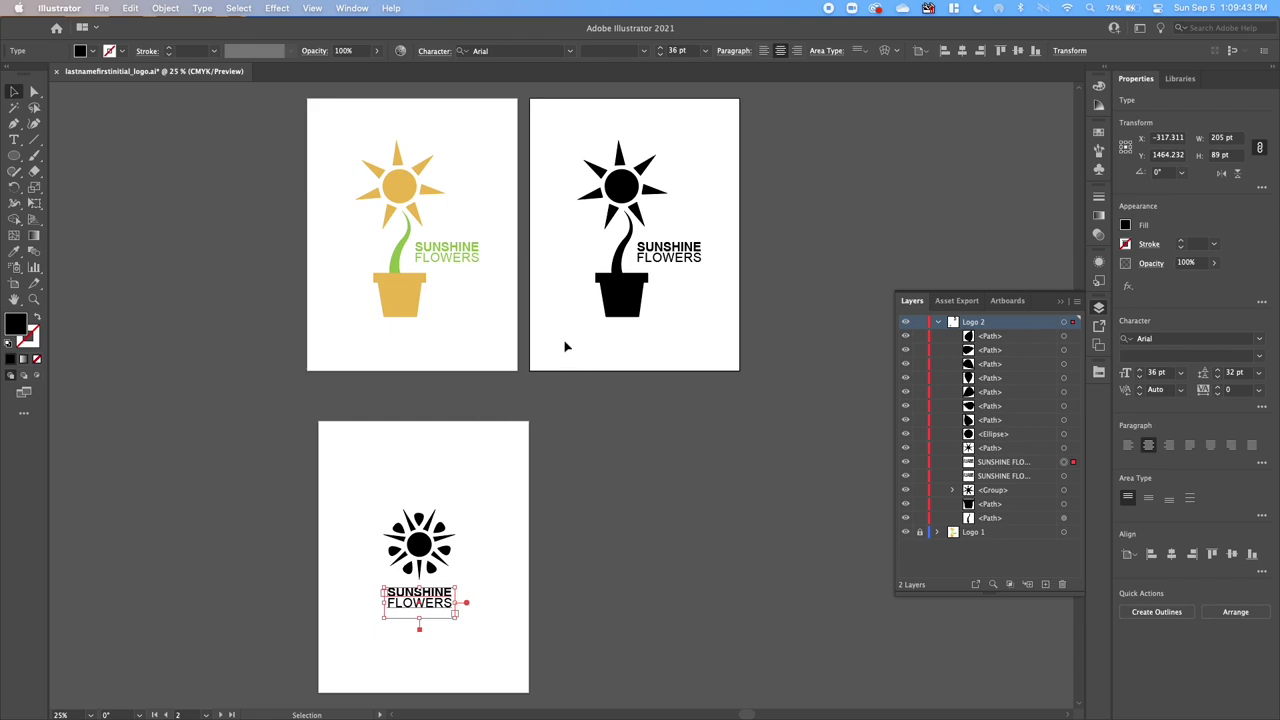
# Collect the new sun logo's objects into a new layer moved to top level.
pyautogui.moveTo(570, 132); pyautogui.dragTo(720, 349)
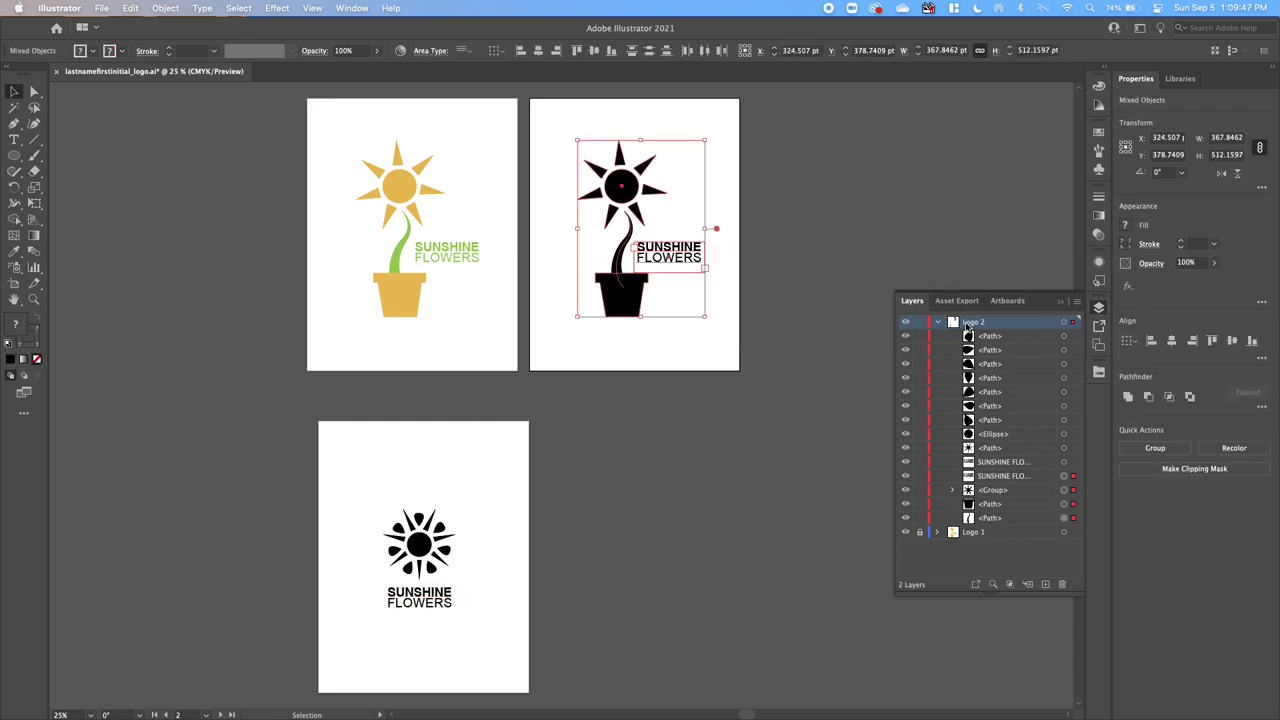
pyautogui.moveTo(362, 488); pyautogui.dragTo(485, 652)
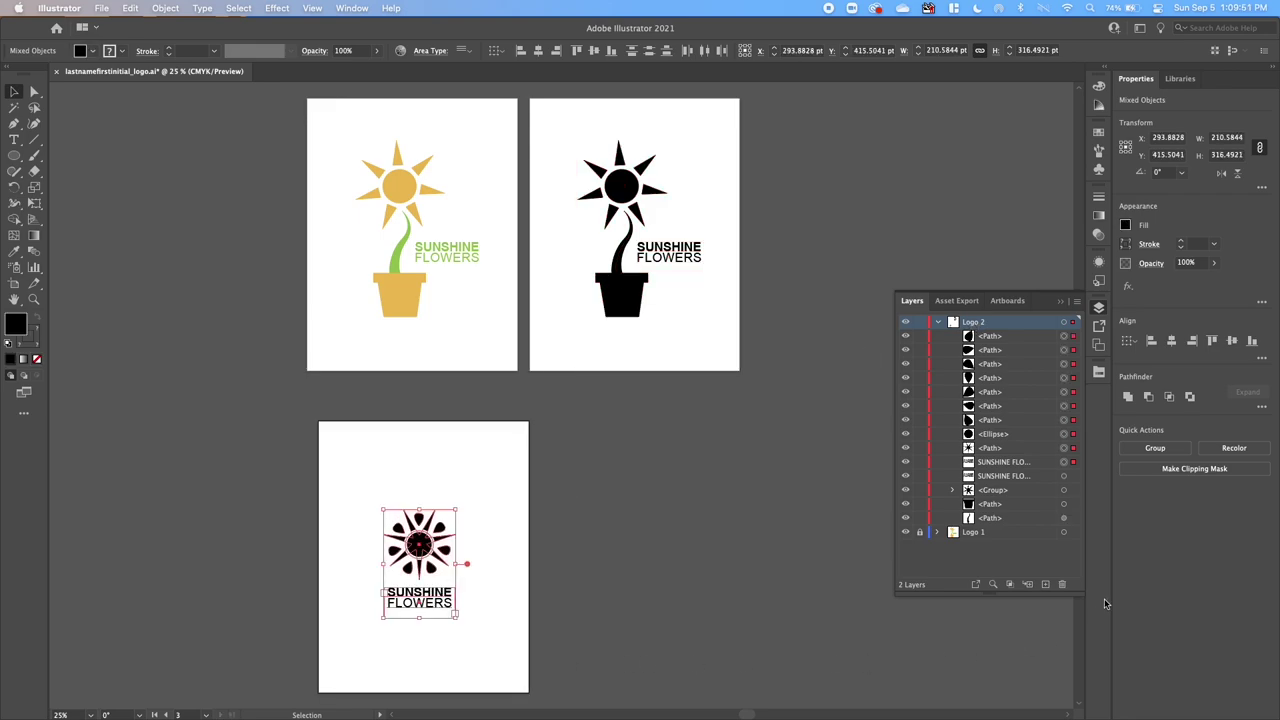
pyautogui.click(1033, 464)
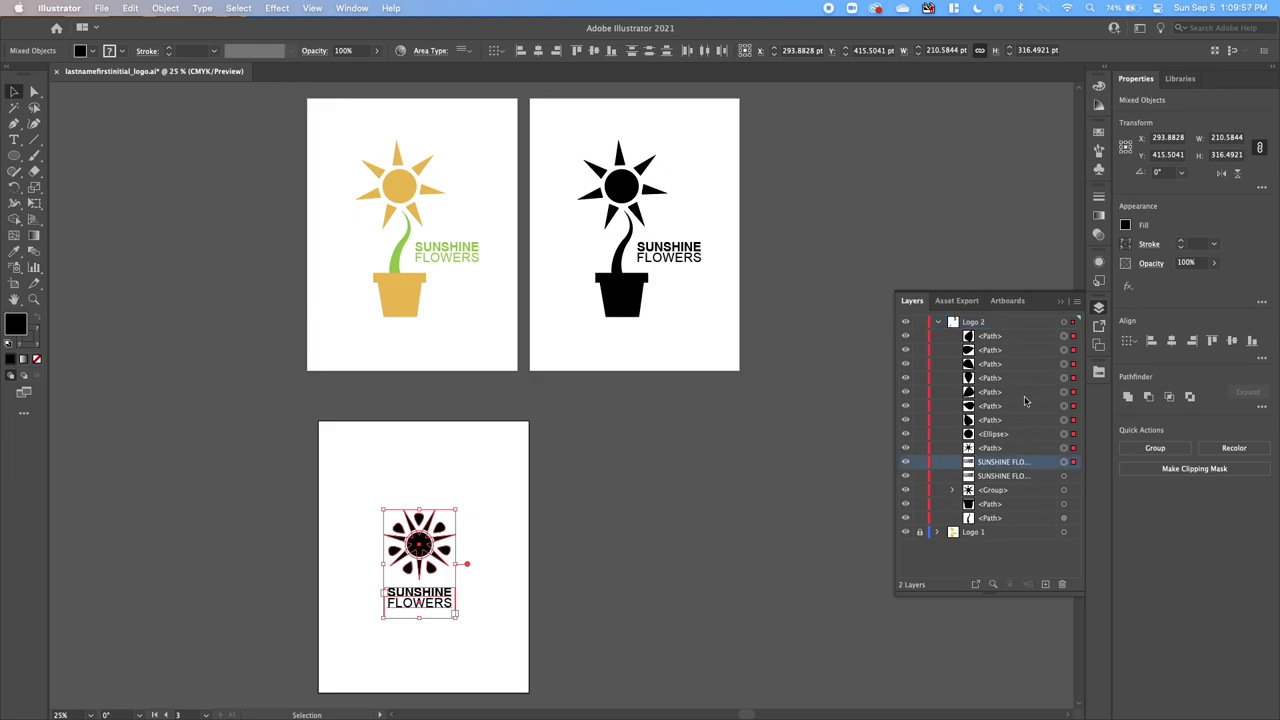
pyautogui.keyDown('shift'); pyautogui.click(1012, 342); pyautogui.keyUp('shift')
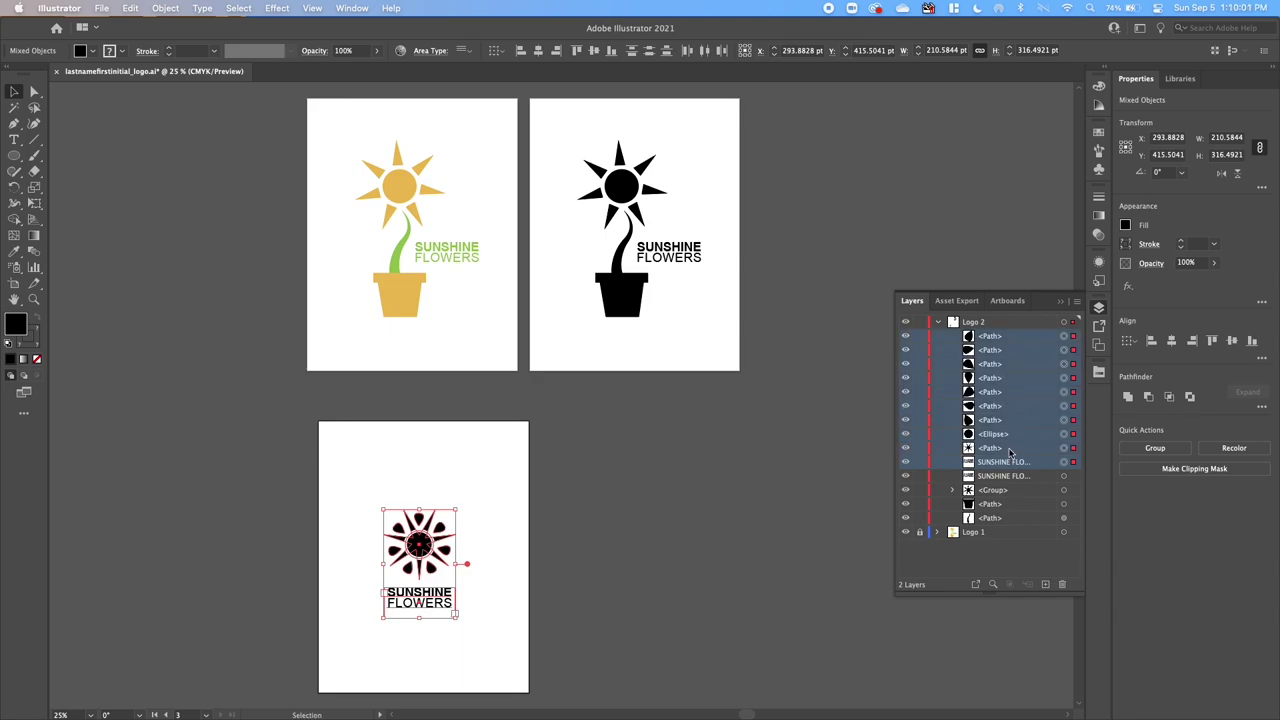
pyautogui.click(1077, 301)
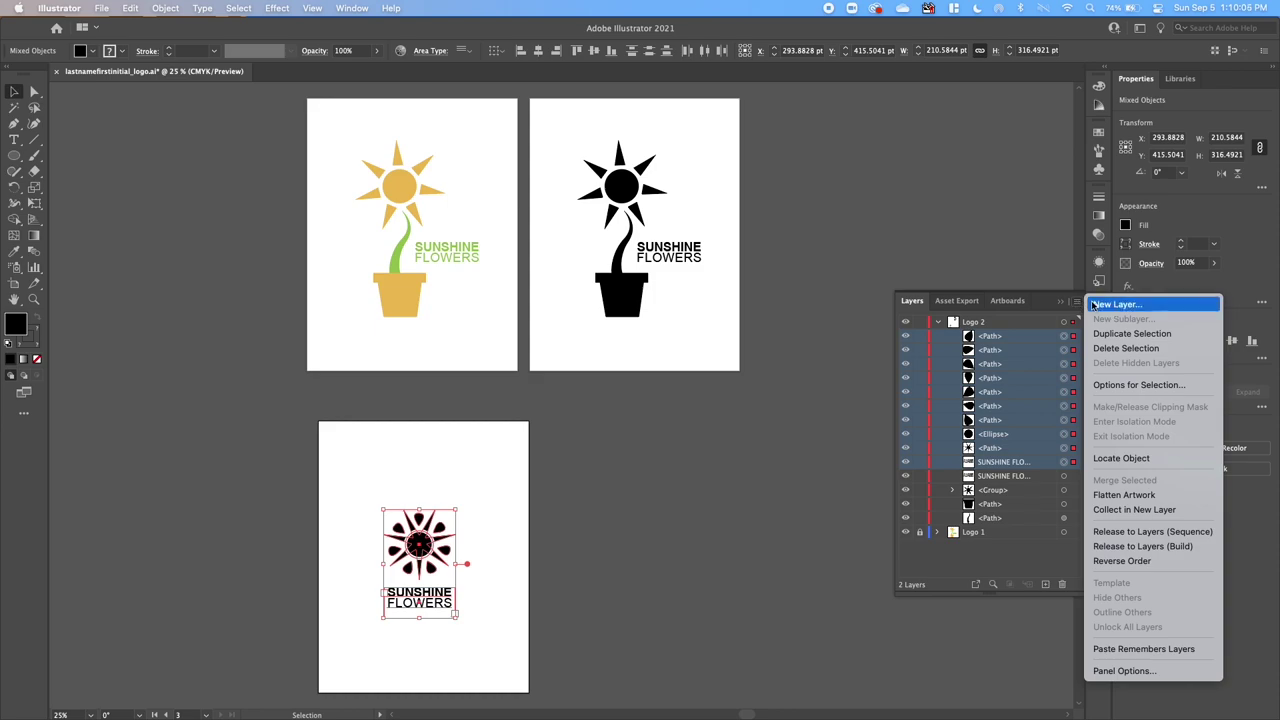
pyautogui.click(1103, 509)
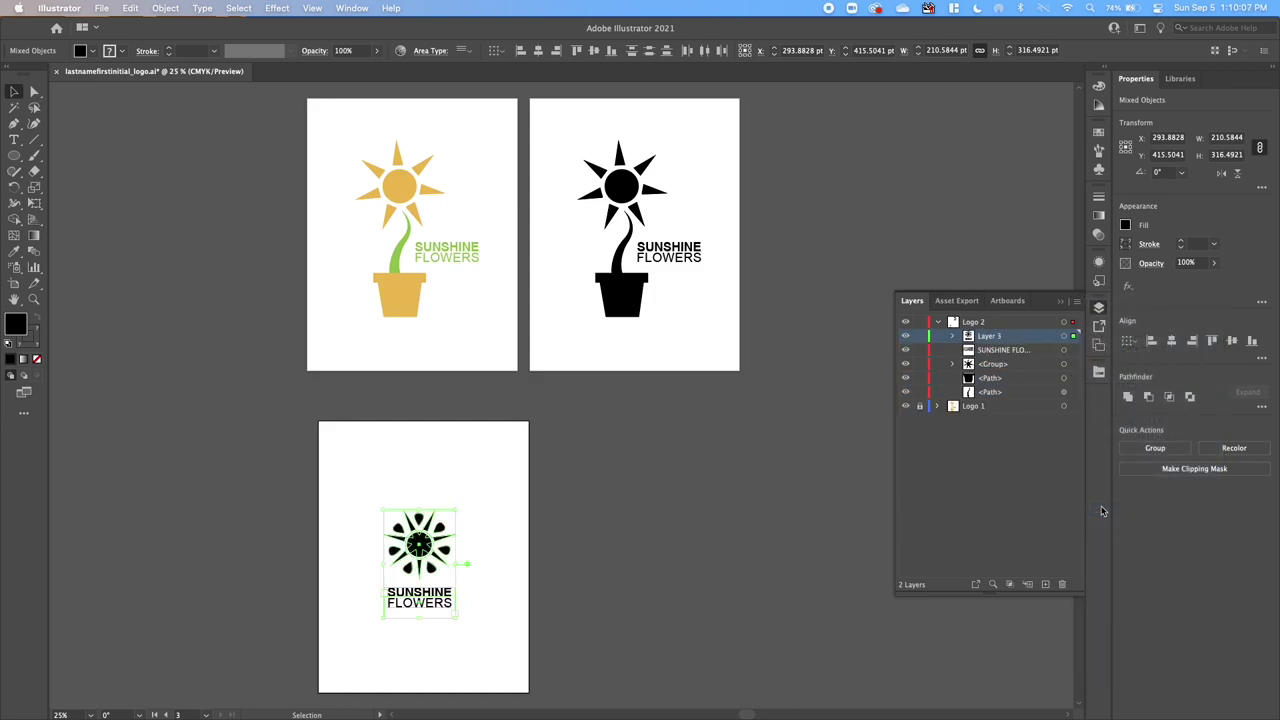
pyautogui.moveTo(978, 338); pyautogui.dragTo(970, 320)
# Name the new layer Logo 3 and lock the Logo 2 layer.
pyautogui.doubleClick(975, 321)
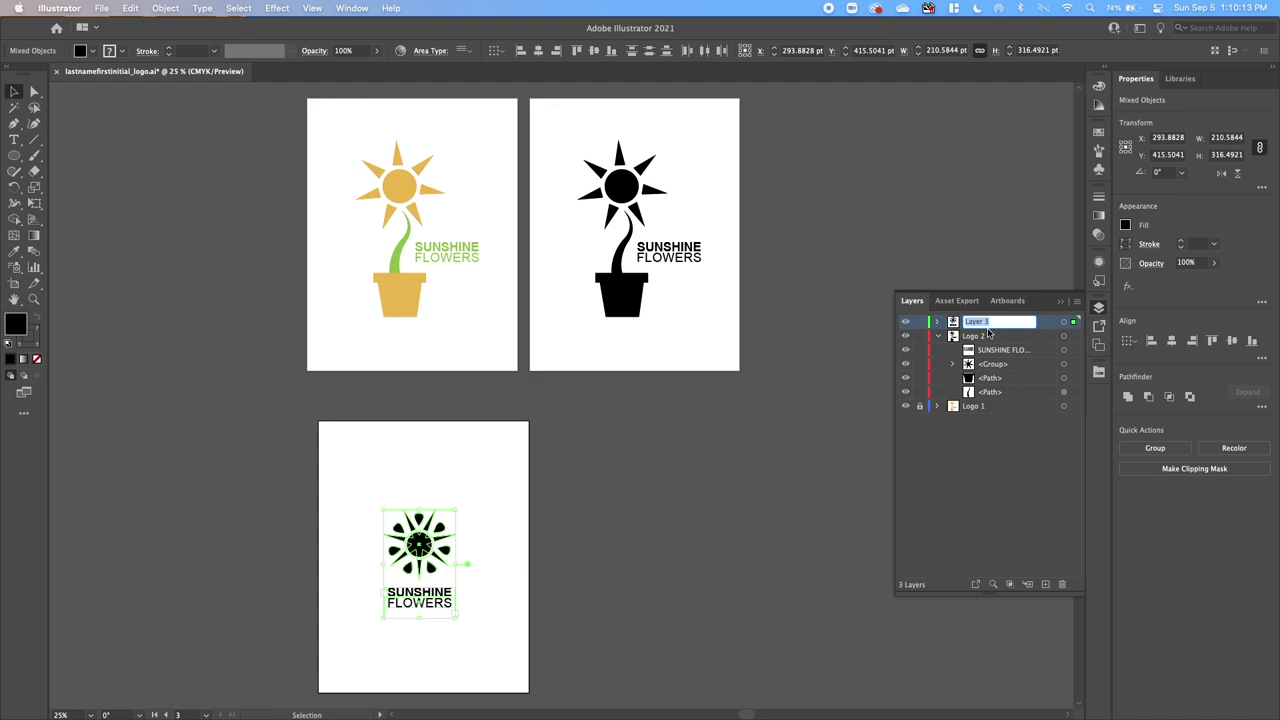
pyautogui.write('Logo')
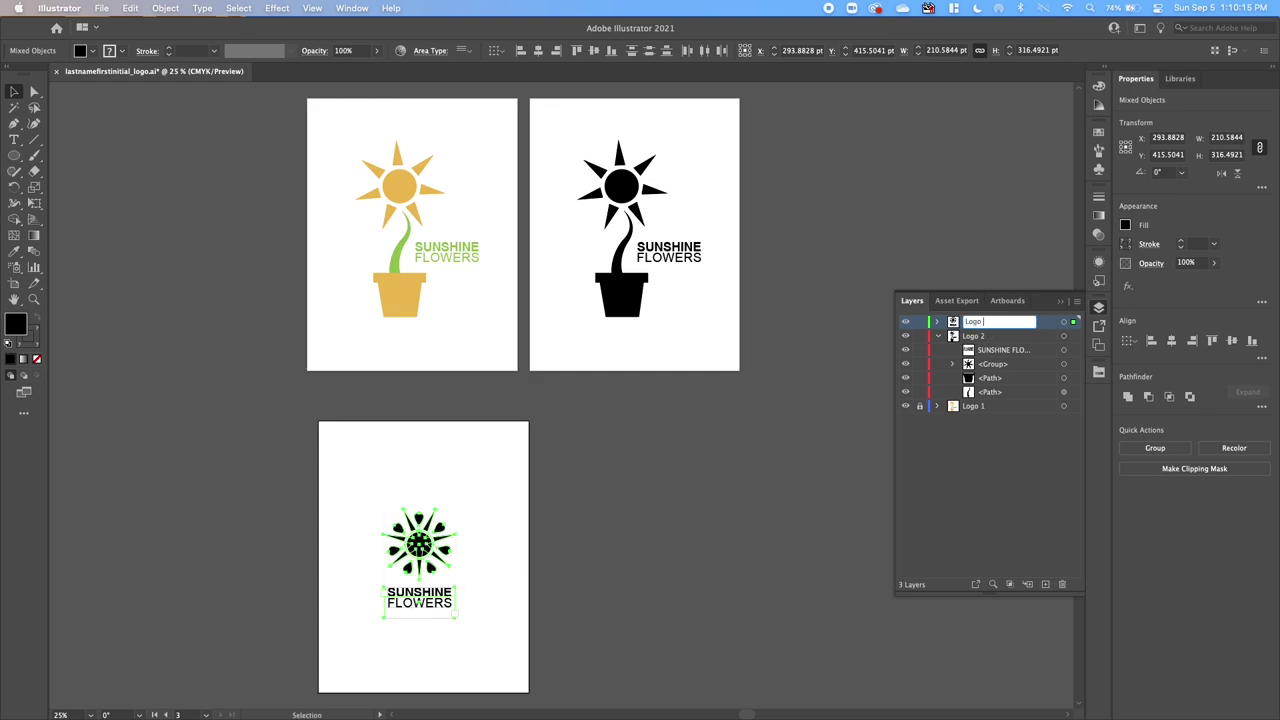
pyautogui.write(' 3')
pyautogui.press('Return')
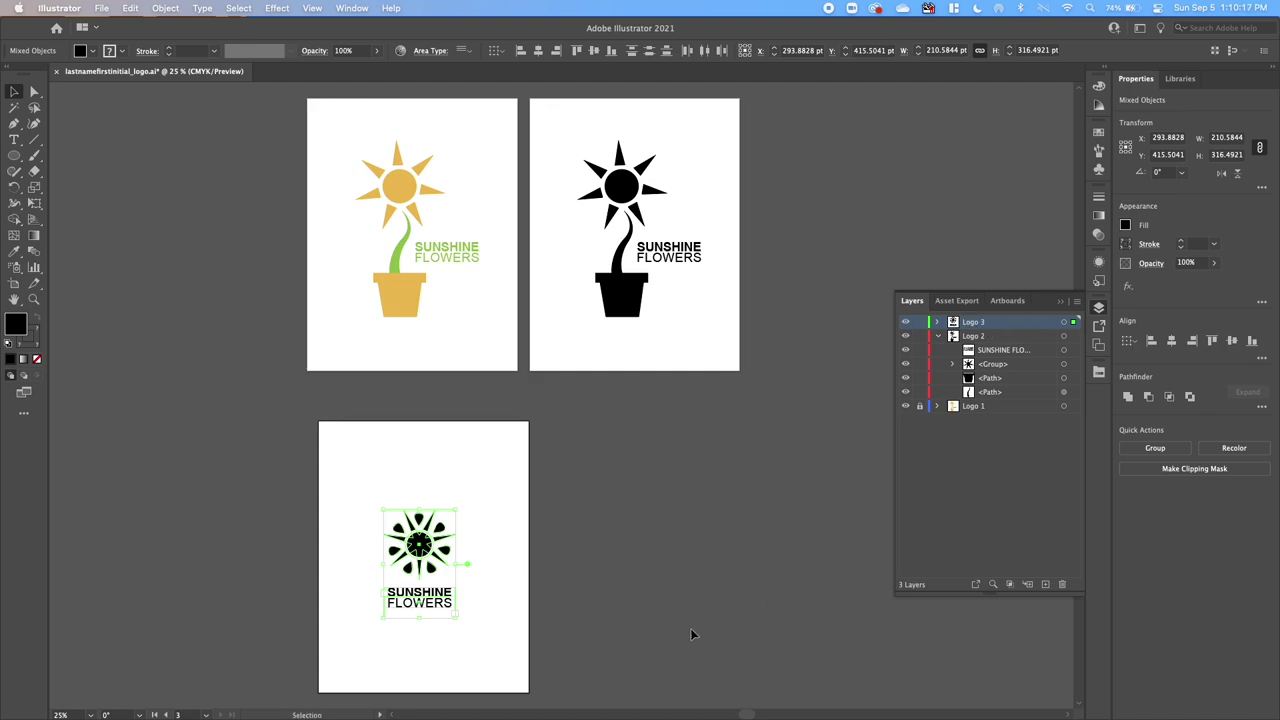
pyautogui.click(725, 651)
pyautogui.click(937, 336)
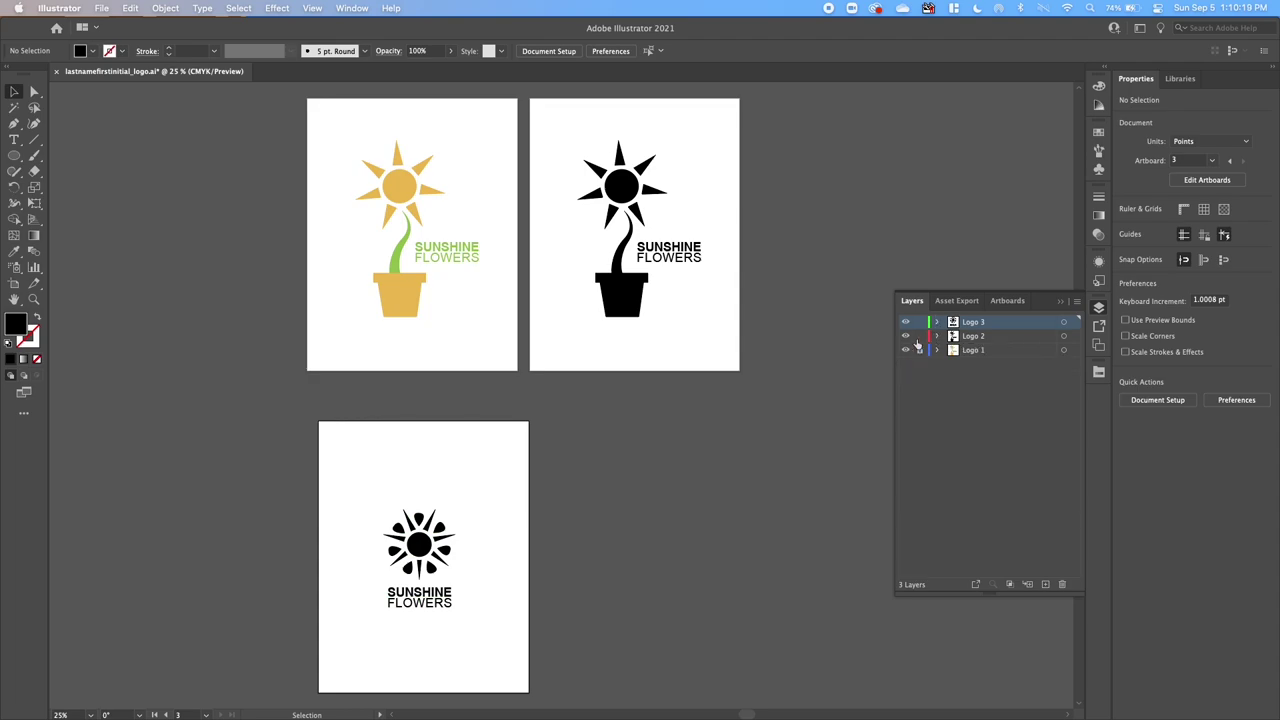
pyautogui.click(920, 336)
pyautogui.press('super+equal')
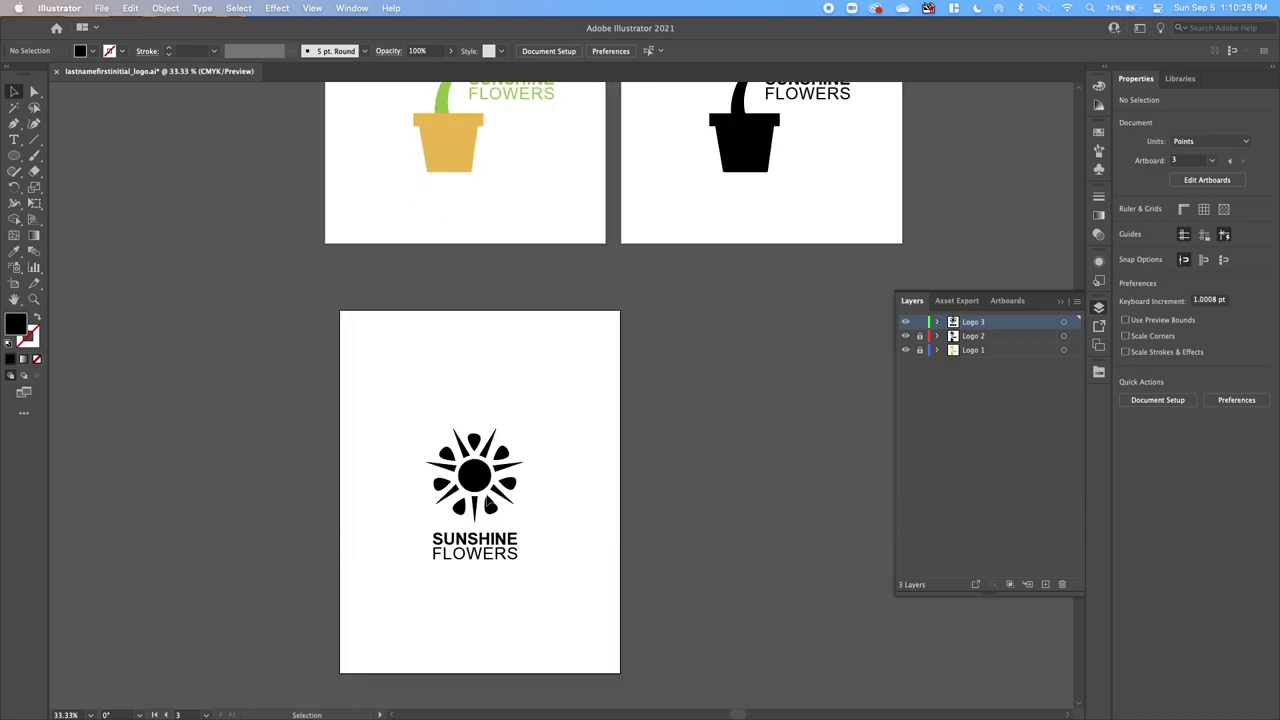
pyautogui.click(487, 481)
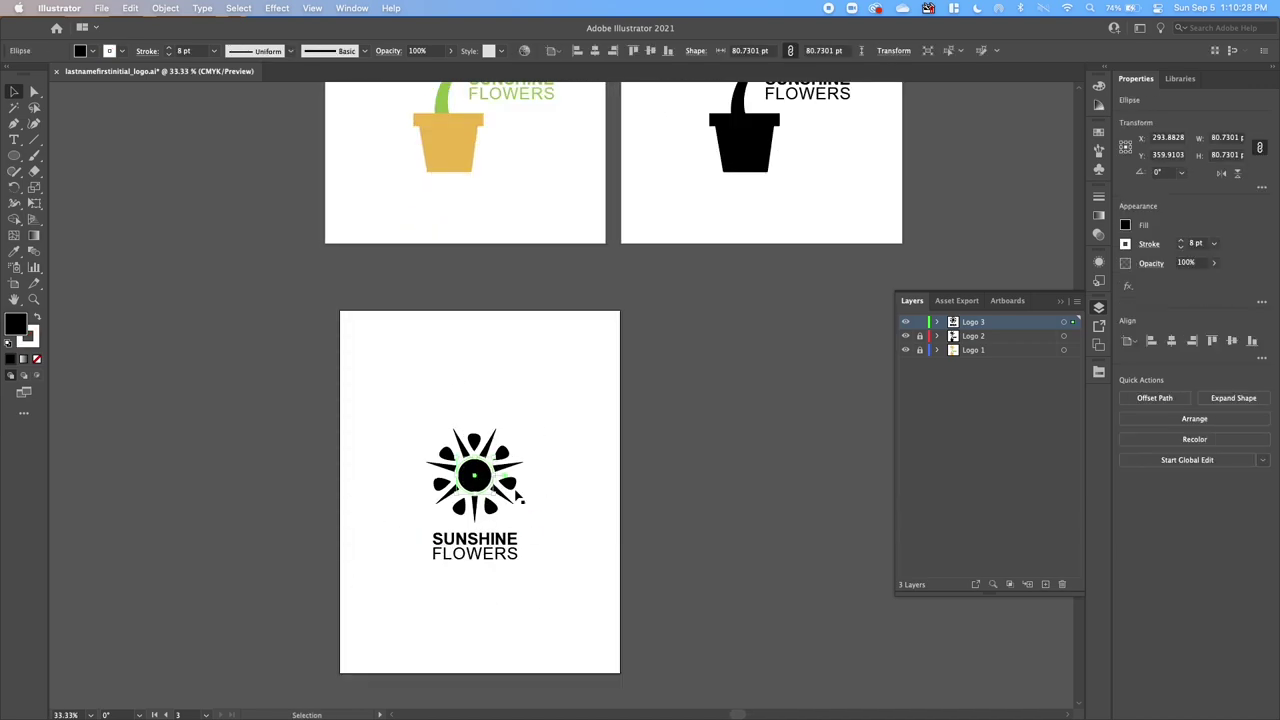
pyautogui.click(311, 8)
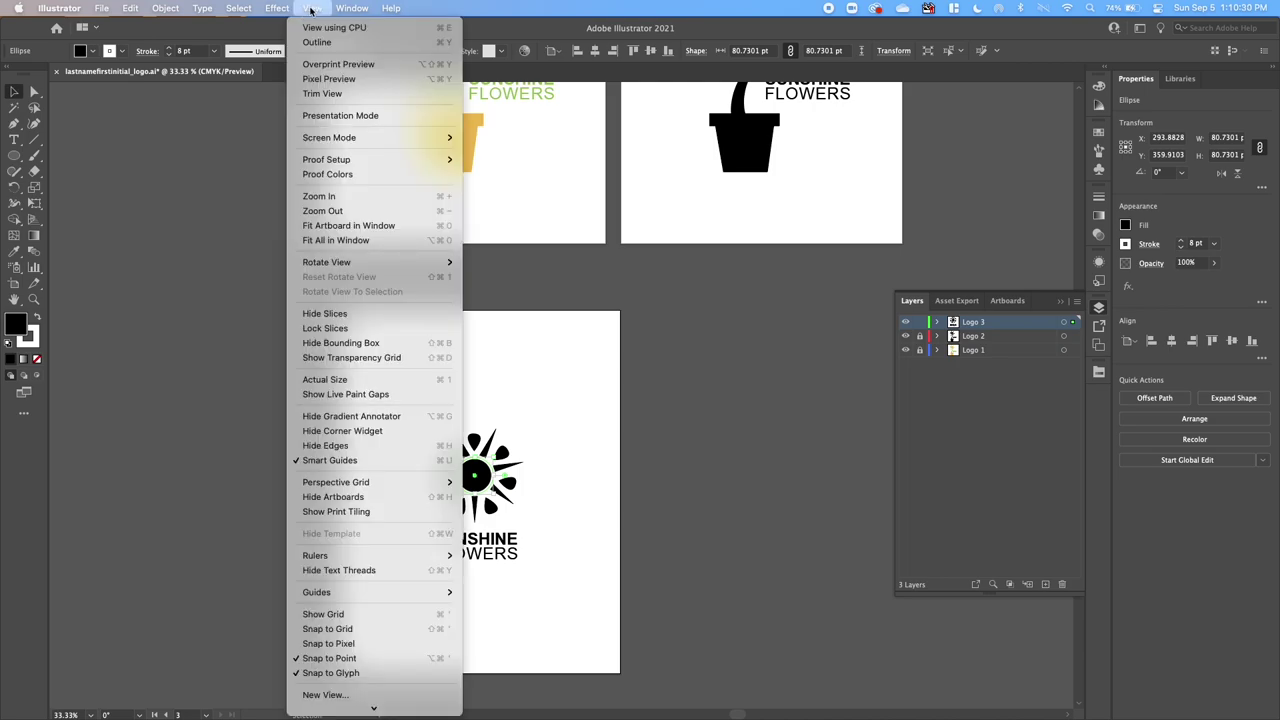
# Fit the third artboard in the window and group the sun's rays, teardrops and centre circle.
pyautogui.click(349, 230)
pyautogui.click(801, 313)
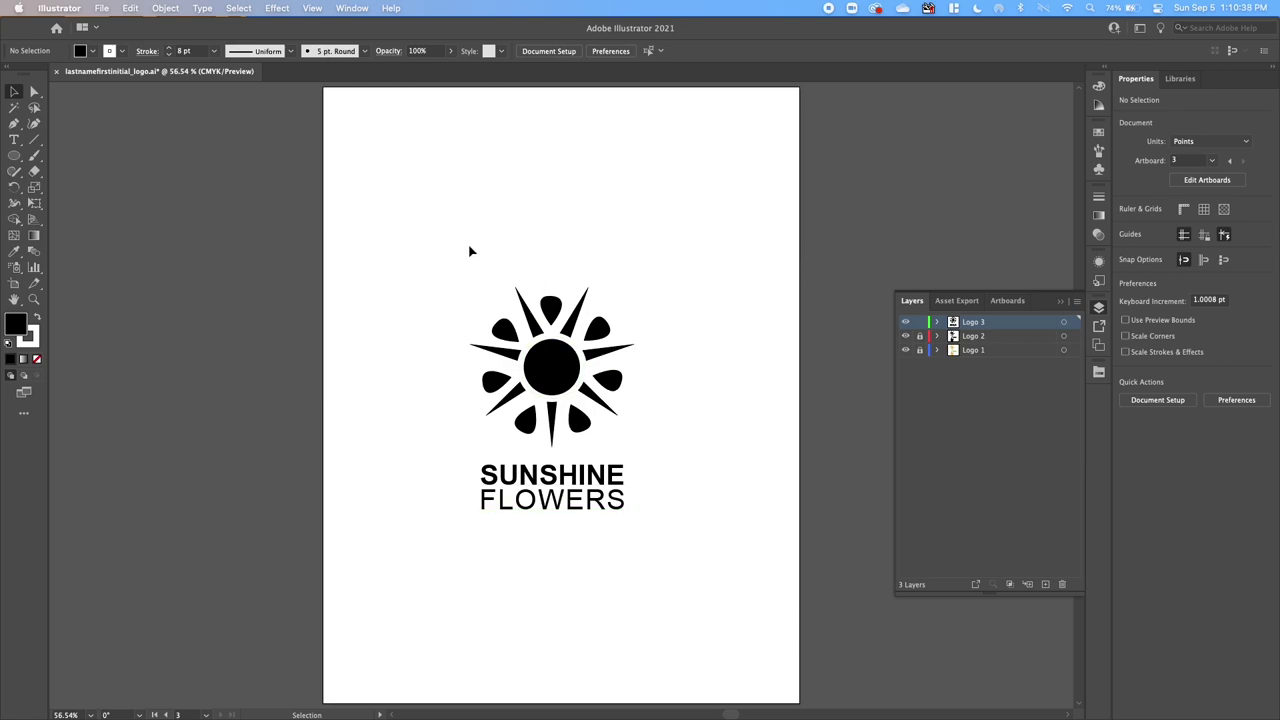
pyautogui.moveTo(462, 255); pyautogui.dragTo(646, 450)
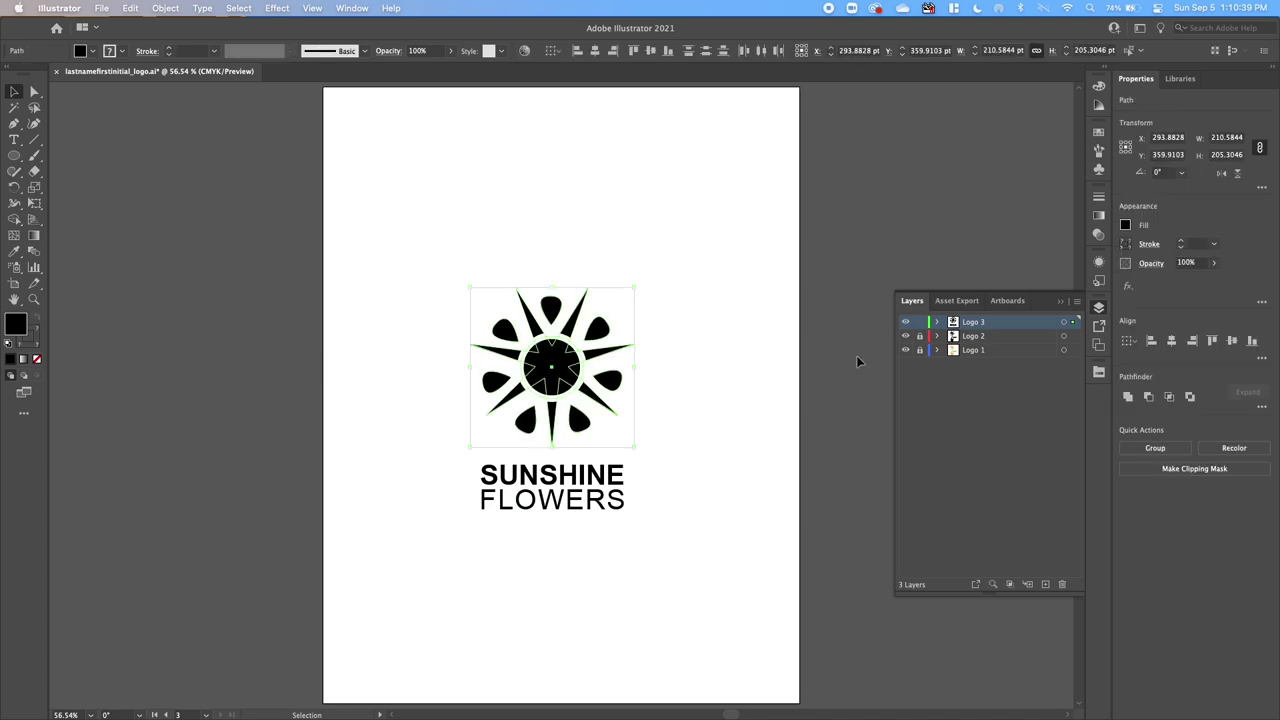
pyautogui.click(938, 322)
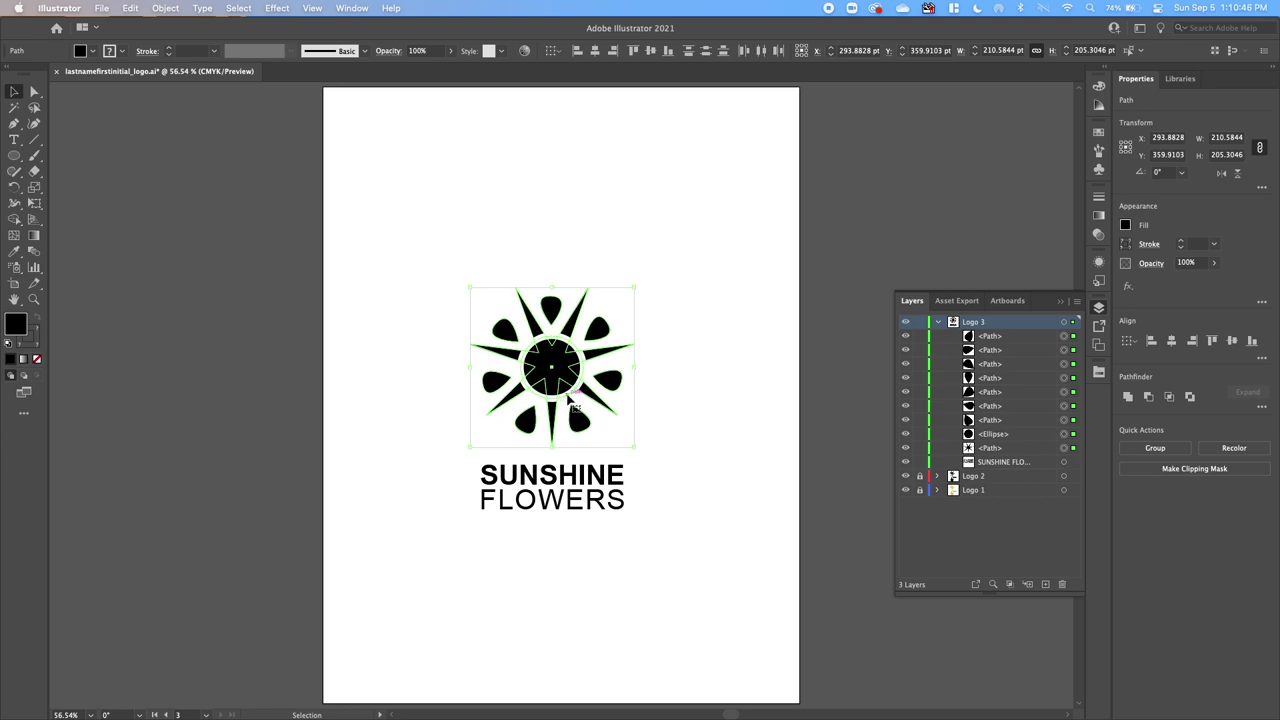
pyautogui.press('a')
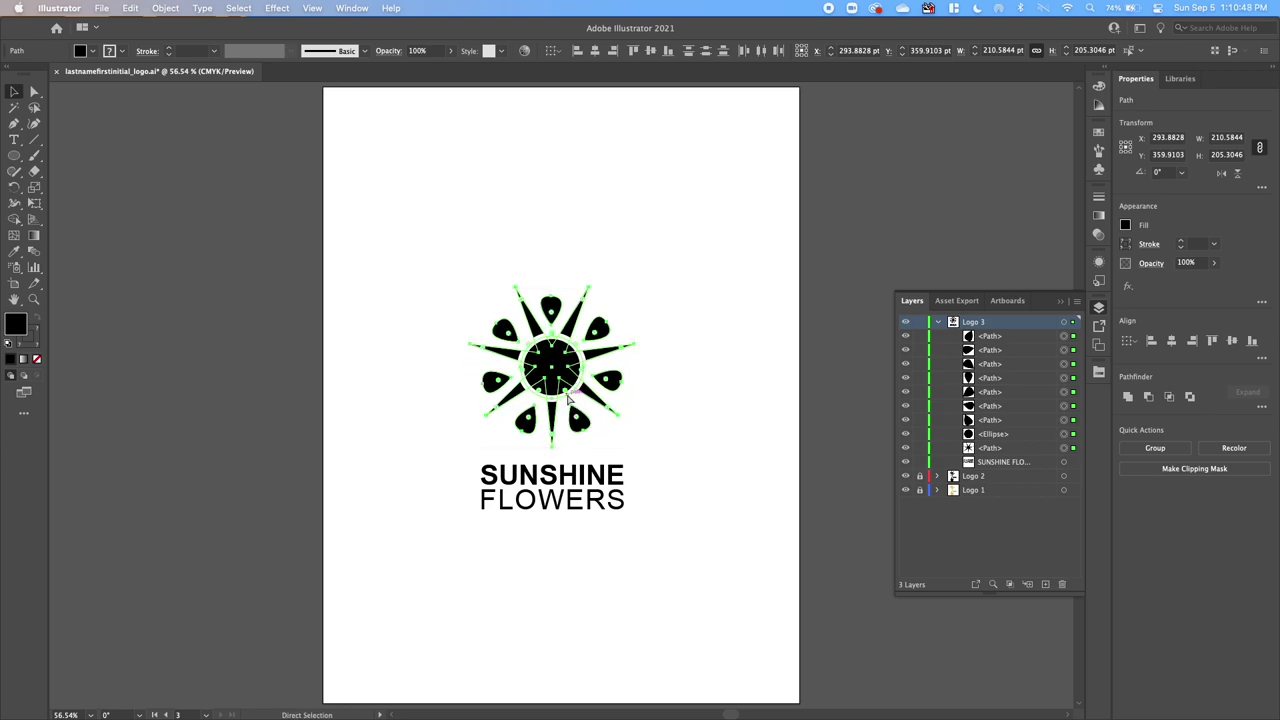
pyautogui.press('v')
pyautogui.click(165, 8)
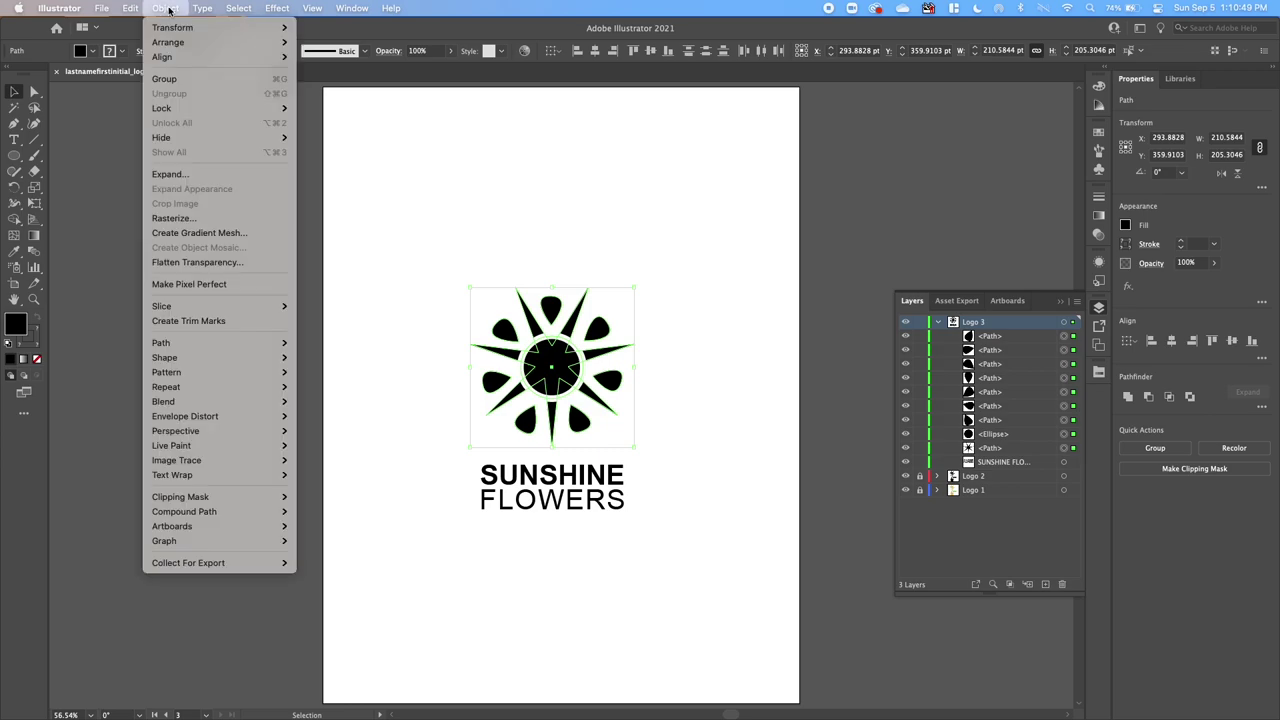
pyautogui.click(190, 82)
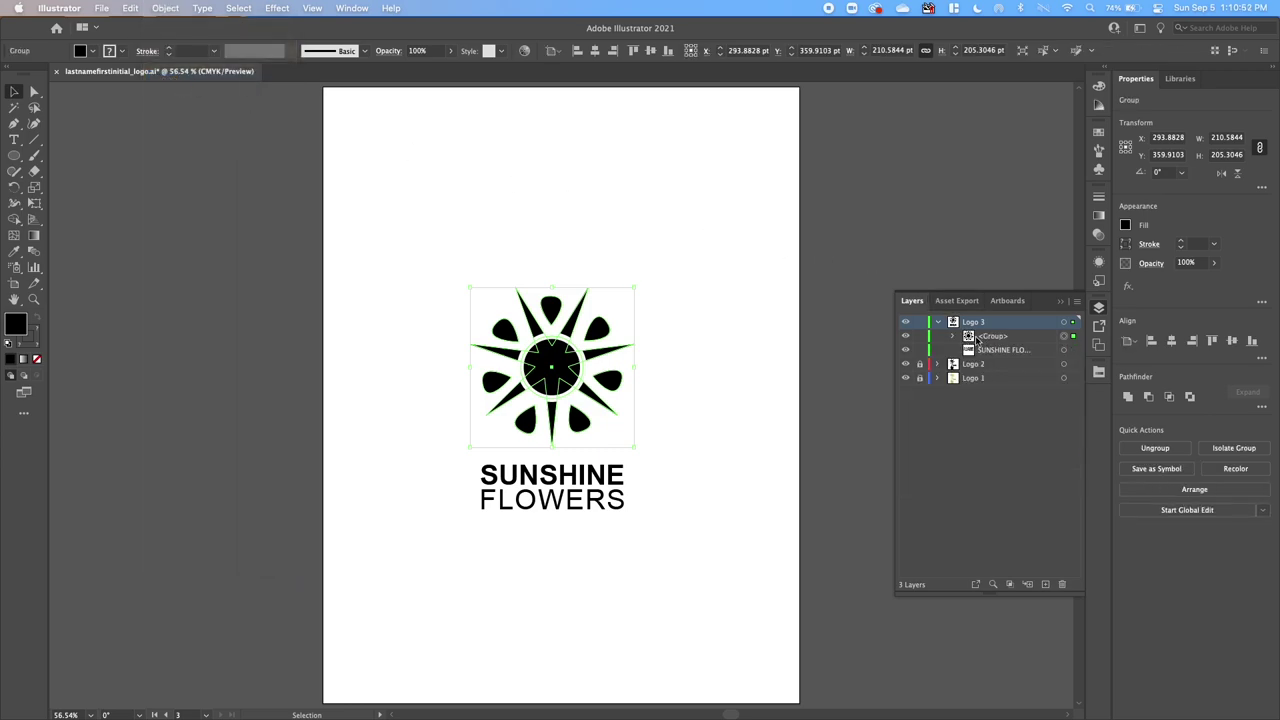
# Raise the SUNSHINE FLOWERS text closer under the sun group and align both horizontally centred.
pyautogui.click(608, 497)
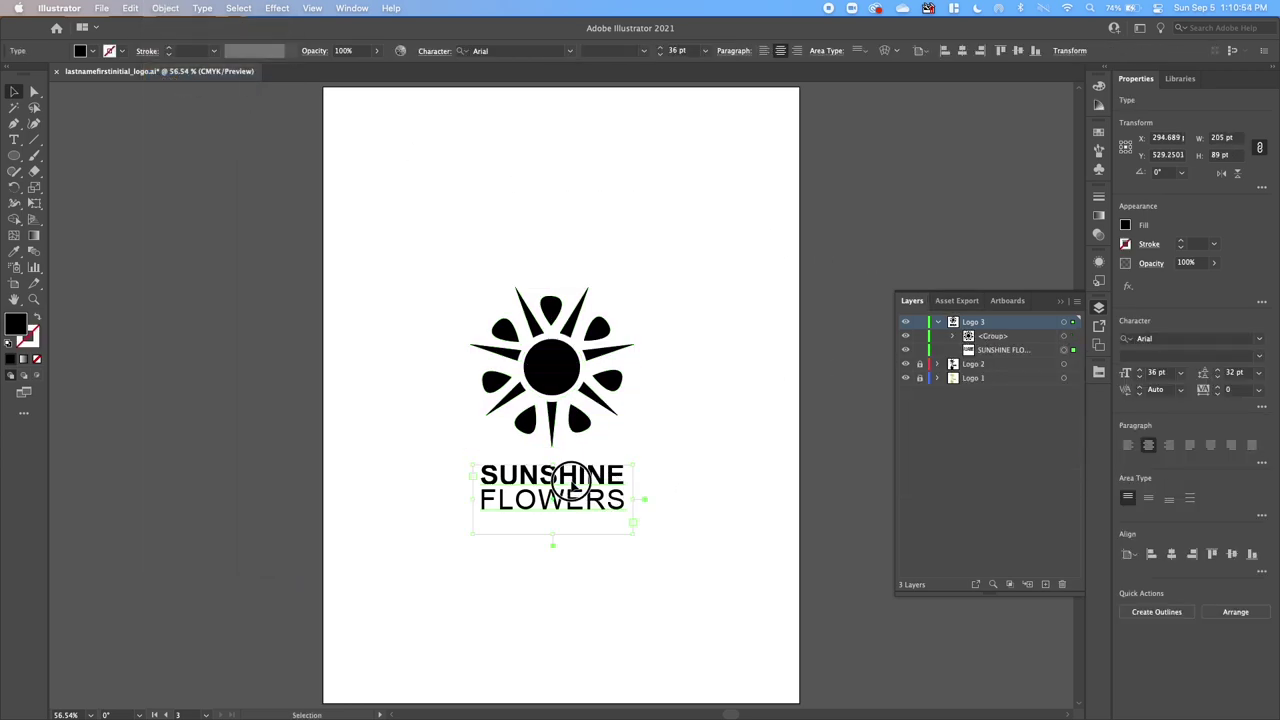
pyautogui.moveTo(575, 478)
pyautogui.mouseDown()
pyautogui.moveTo(608, 500)
pyautogui.moveTo(586, 491)
pyautogui.mouseUp()
pyautogui.moveTo(452, 227); pyautogui.dragTo(647, 605)
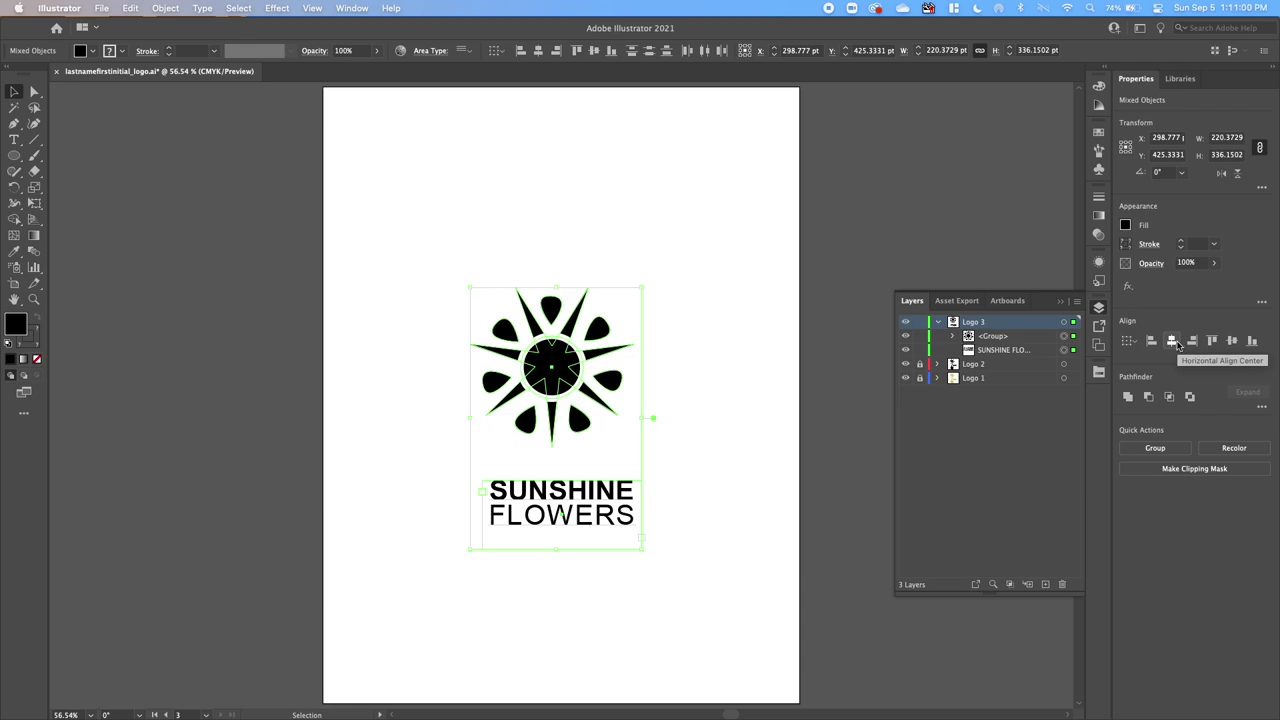
pyautogui.click(1172, 341)
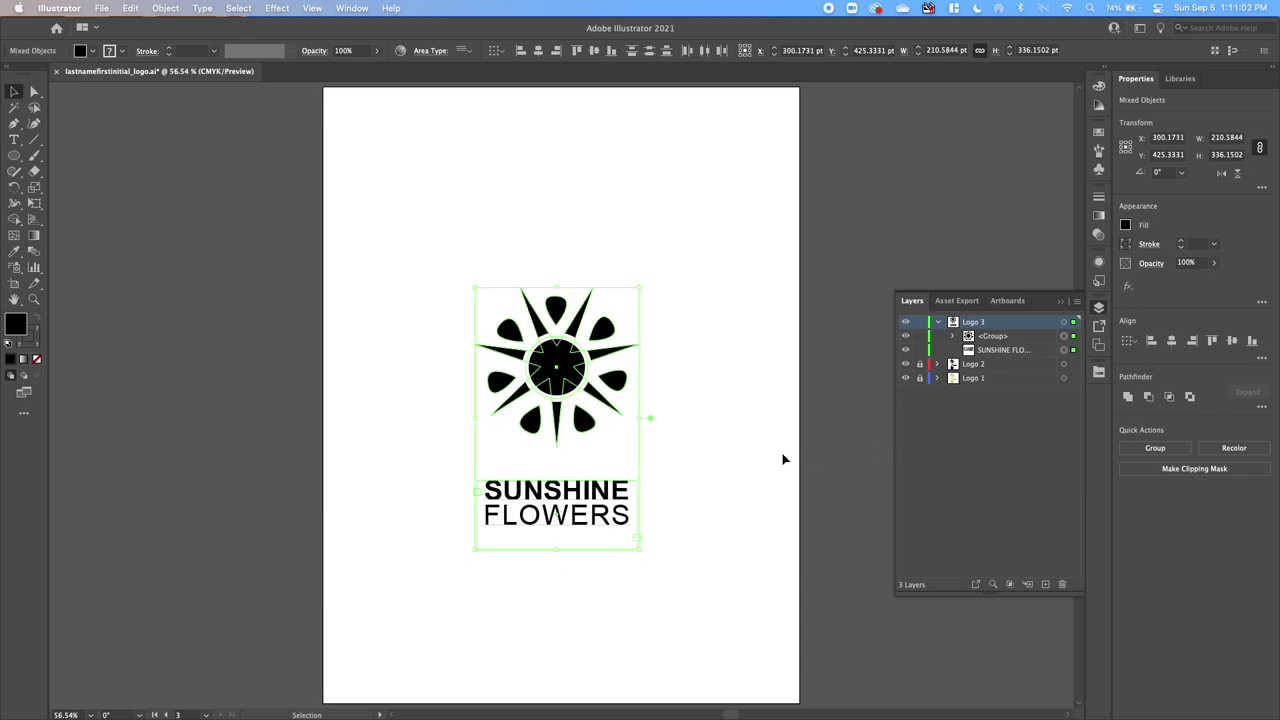
pyautogui.click(727, 458)
pyautogui.moveTo(553, 499)
pyautogui.mouseDown()
pyautogui.moveTo(551, 455)
pyautogui.moveTo(552, 502)
pyautogui.moveTo(563, 486)
pyautogui.moveTo(553, 493)
pyautogui.moveTo(552, 478)
pyautogui.mouseUp()
pyautogui.click(714, 507)
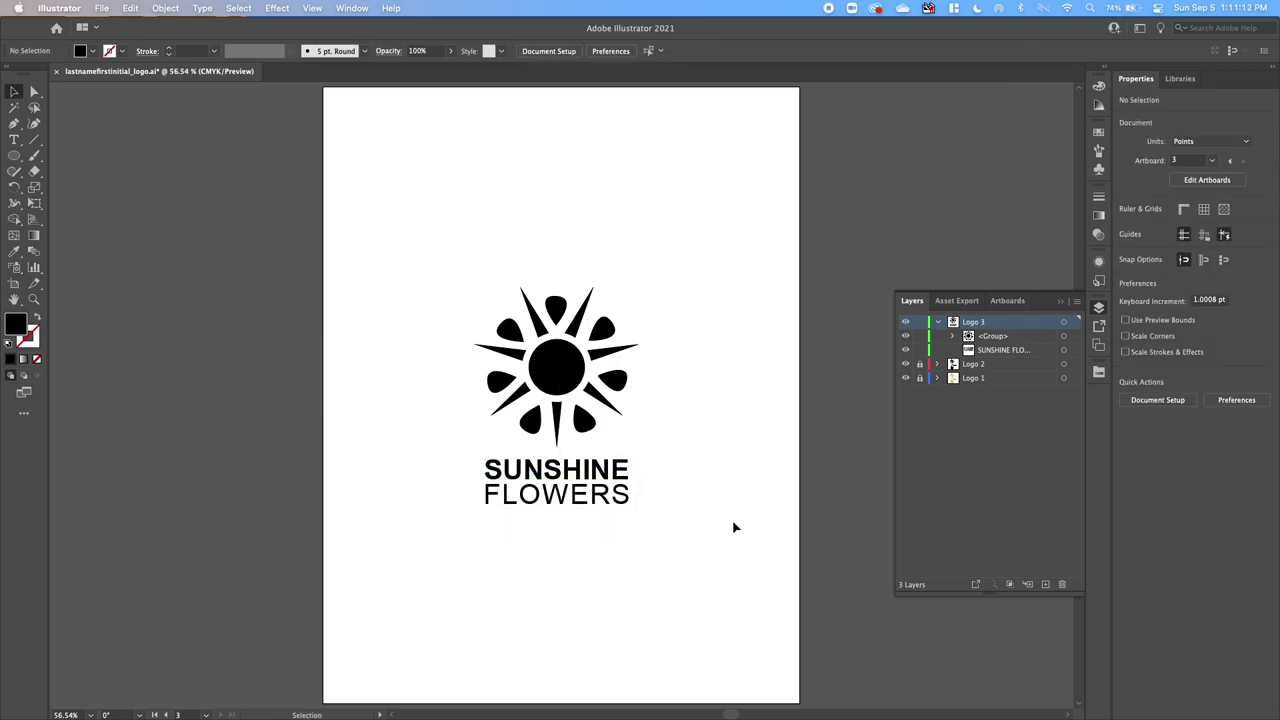
pyautogui.moveTo(472, 264); pyautogui.dragTo(690, 584)
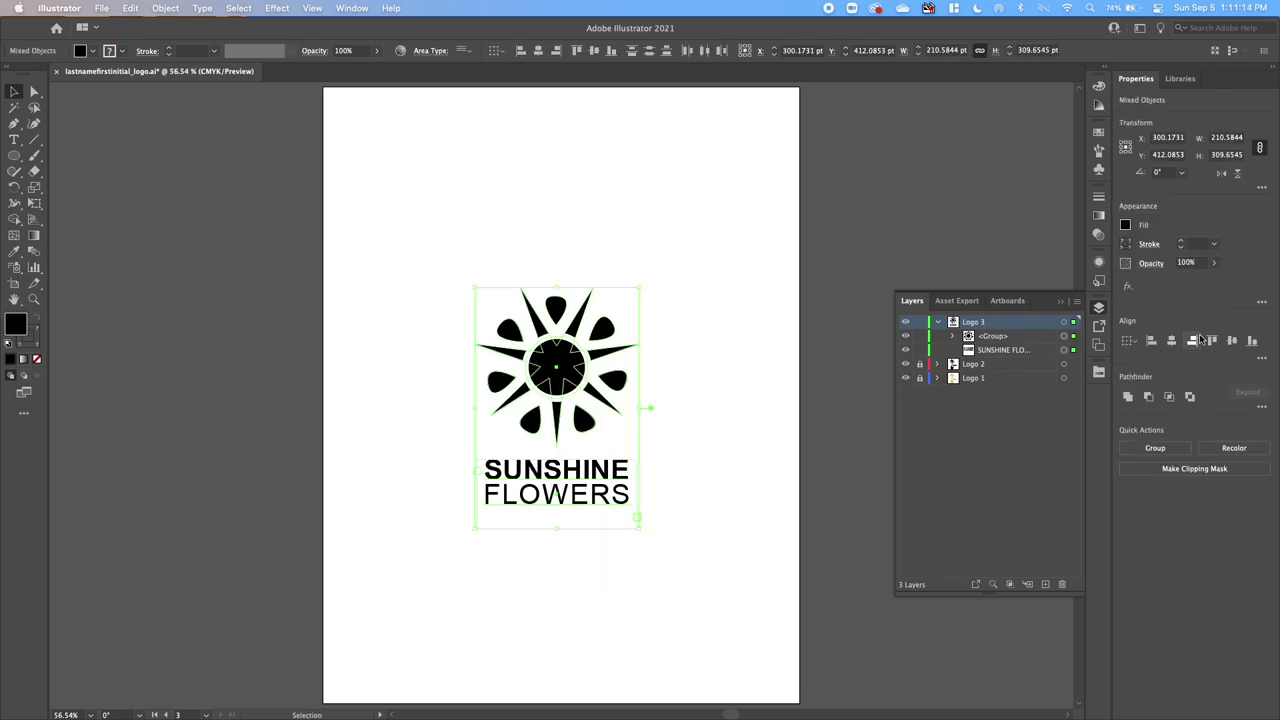
pyautogui.click(1171, 340)
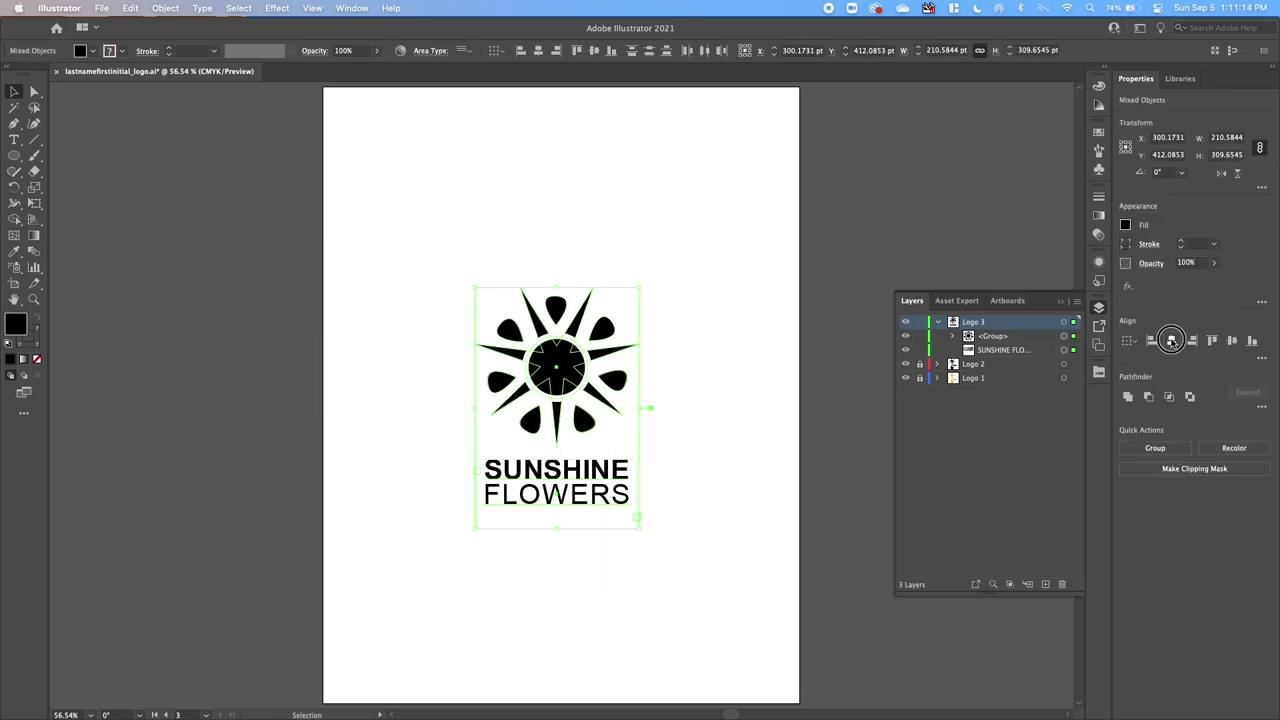
pyautogui.click(680, 494)
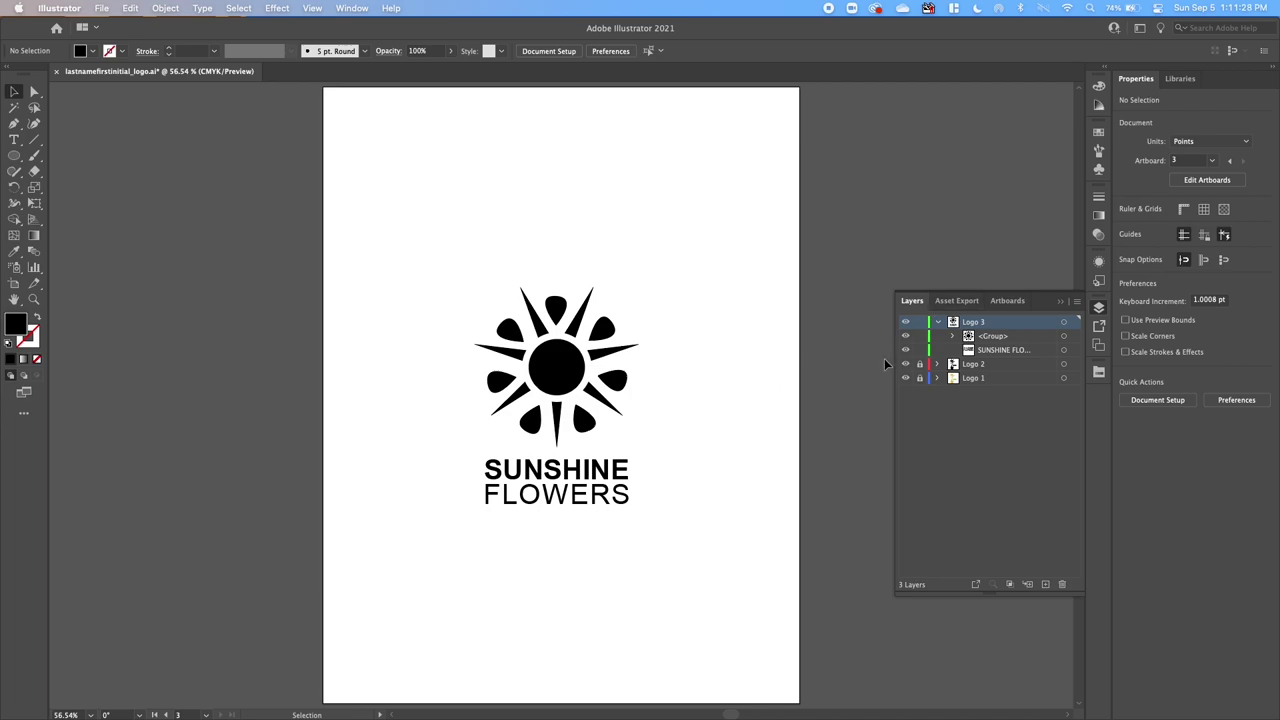
# Option-drag a copy of artboard 3 to its right and name the new artboard Logo4.
pyautogui.press('super+minus')
pyautogui.press('super+minus')
pyautogui.press('super+minus')
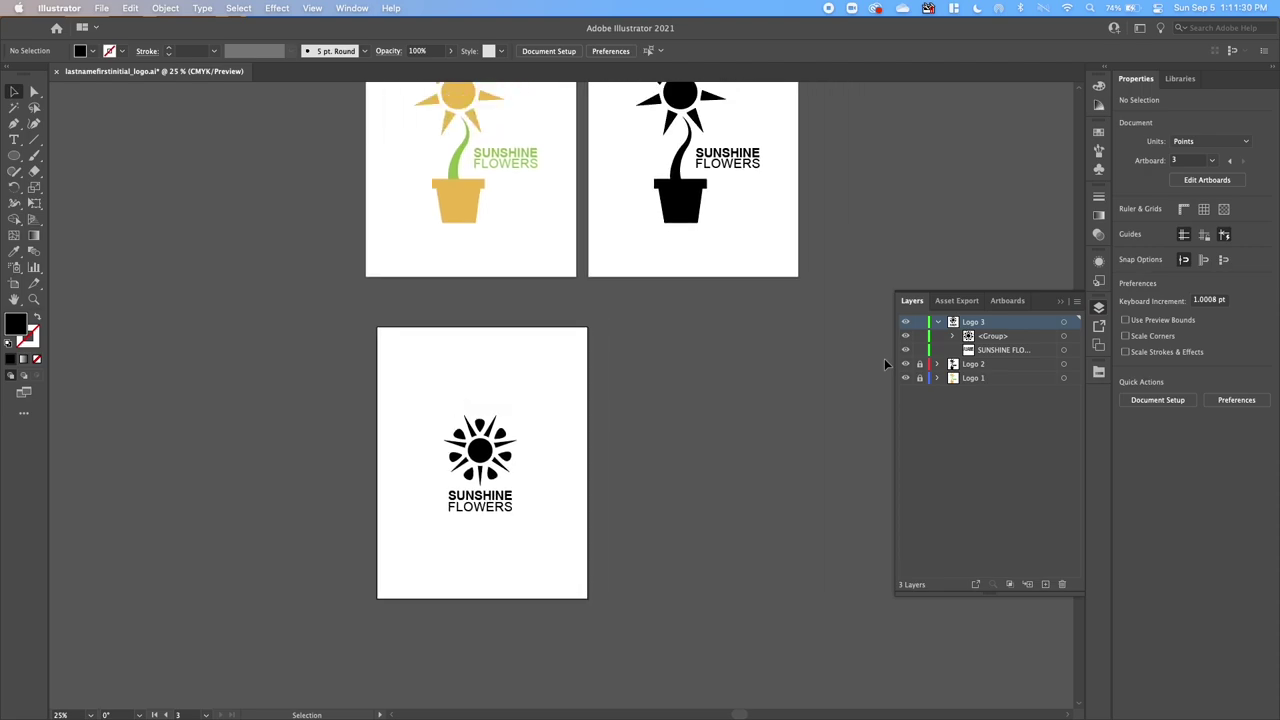
pyautogui.scroll(3, 884, 358)
pyautogui.hscroll(2, 884, 358)
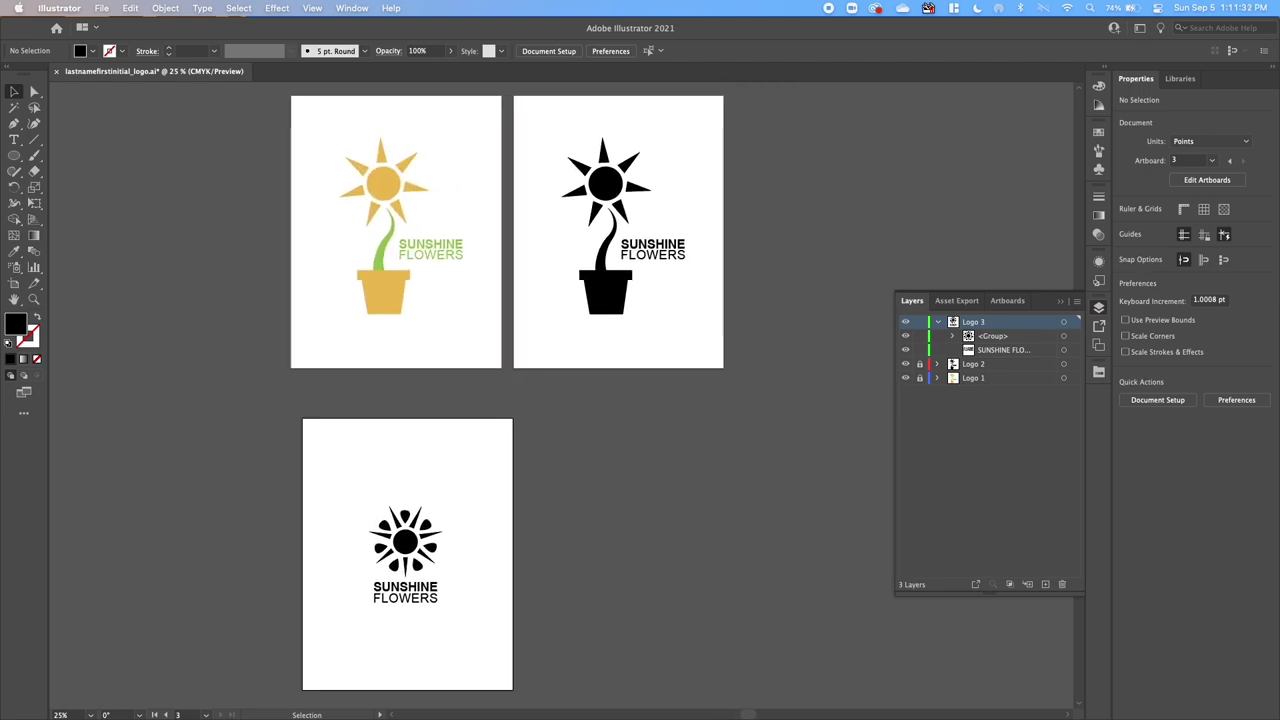
pyautogui.click(14, 283)
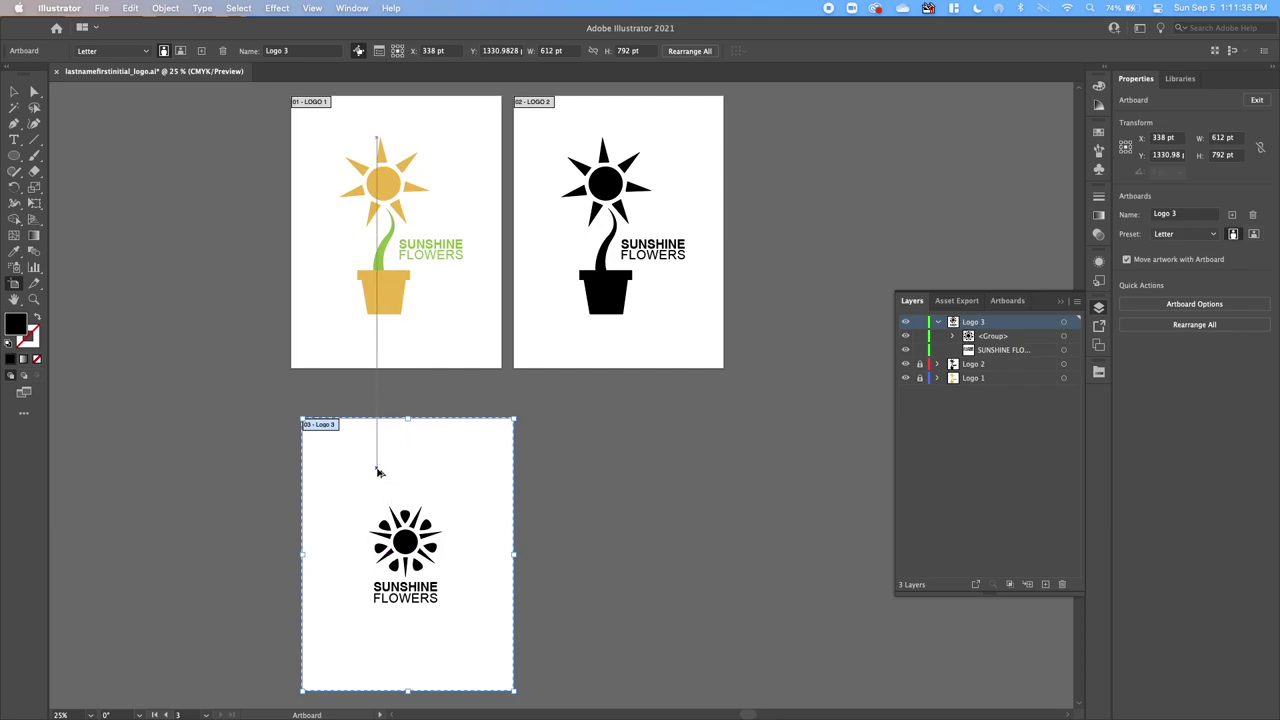
pyautogui.moveTo(388, 473); pyautogui.dragTo(614, 472)
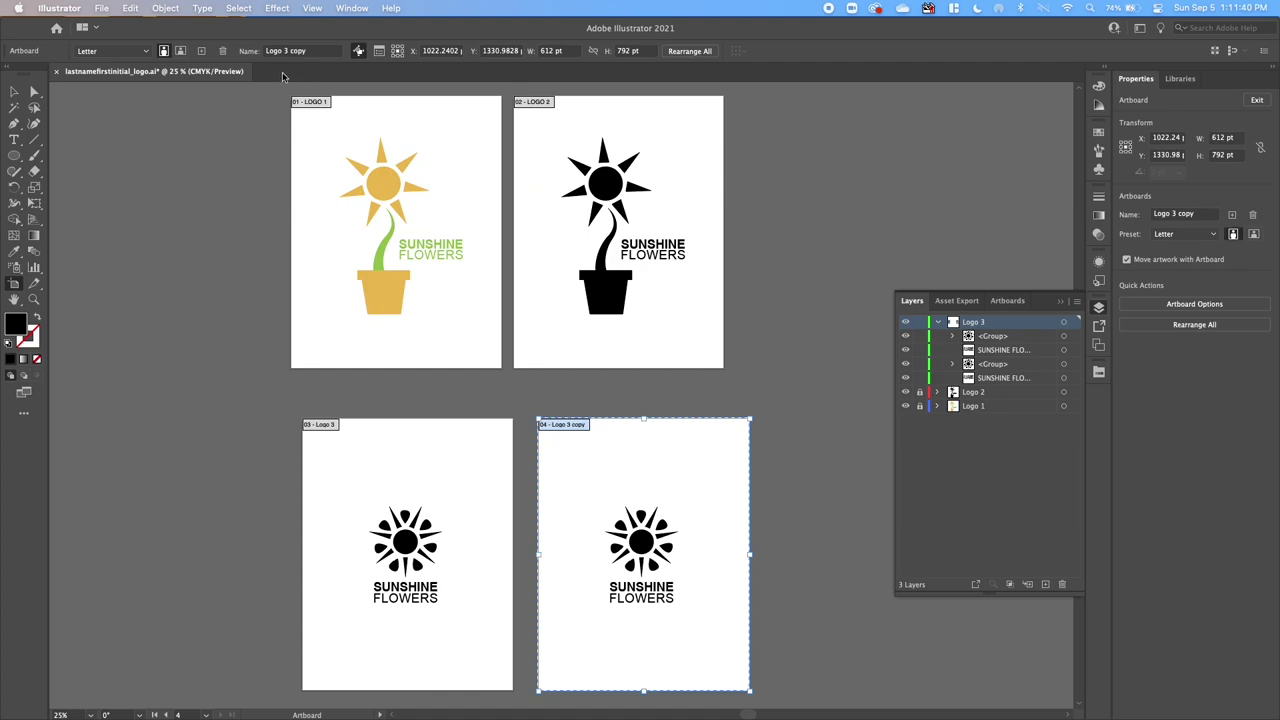
pyautogui.click(310, 51)
pyautogui.write('L')
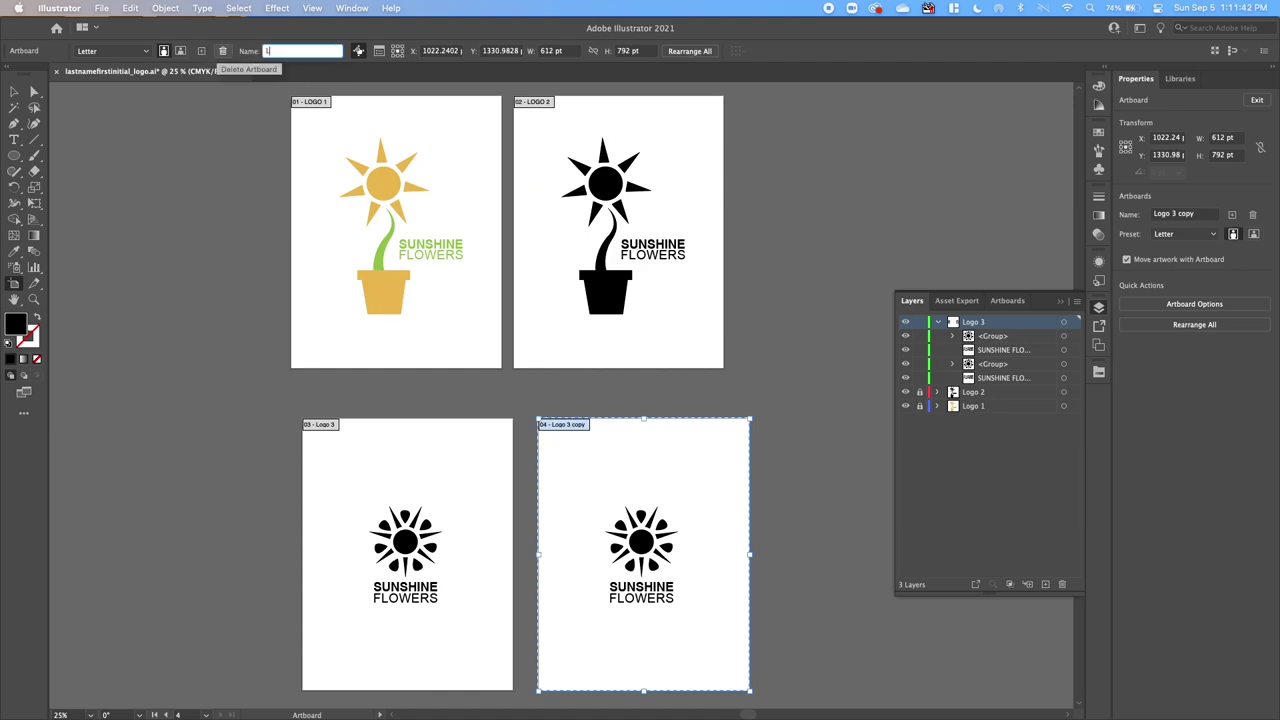
pyautogui.write('ogo4')
pyautogui.press('Return')
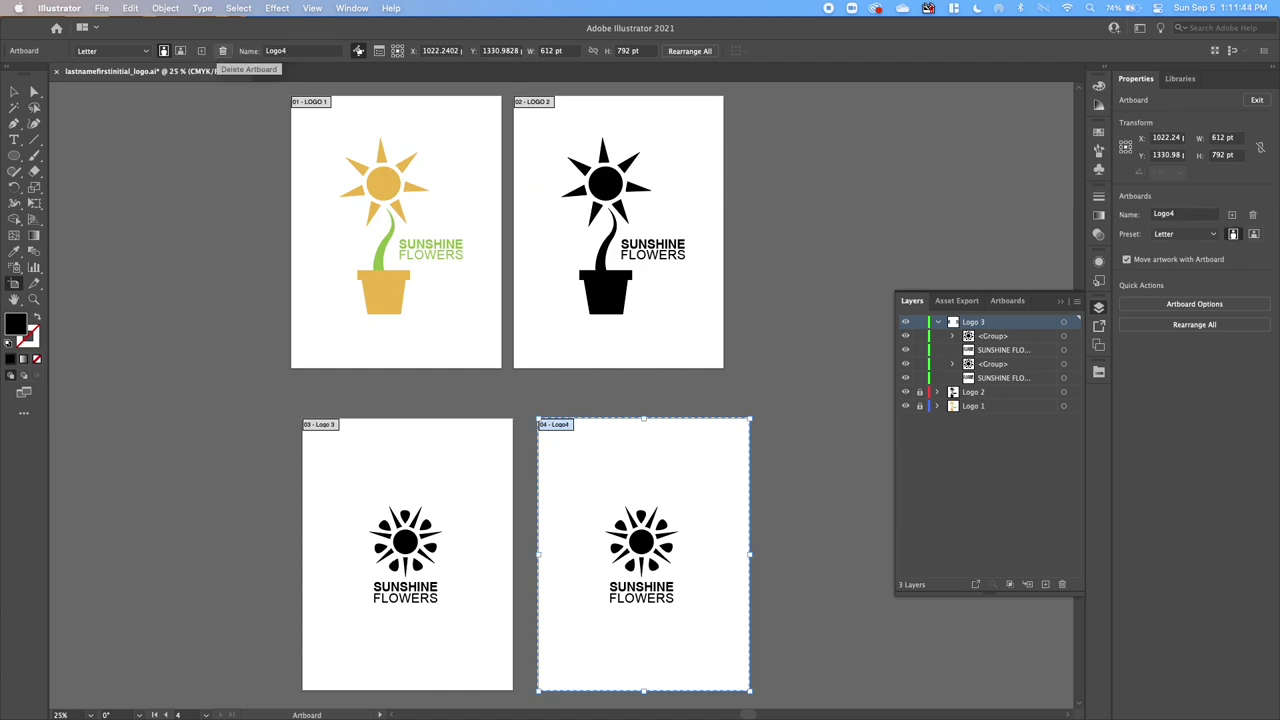
pyautogui.click(14, 91)
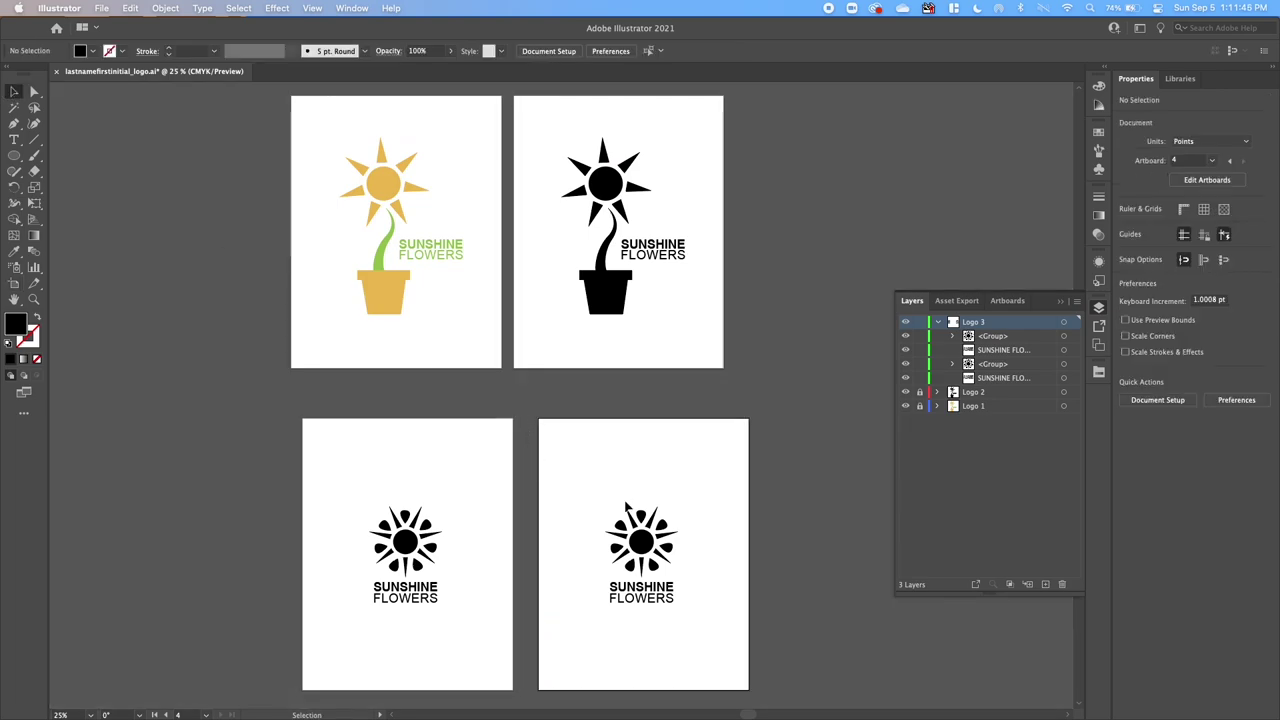
# Collect artboard 4's sun group and SUNSHINE FLOWERS text into a new layer at the top.
pyautogui.moveTo(704, 627); pyautogui.dragTo(660, 570)
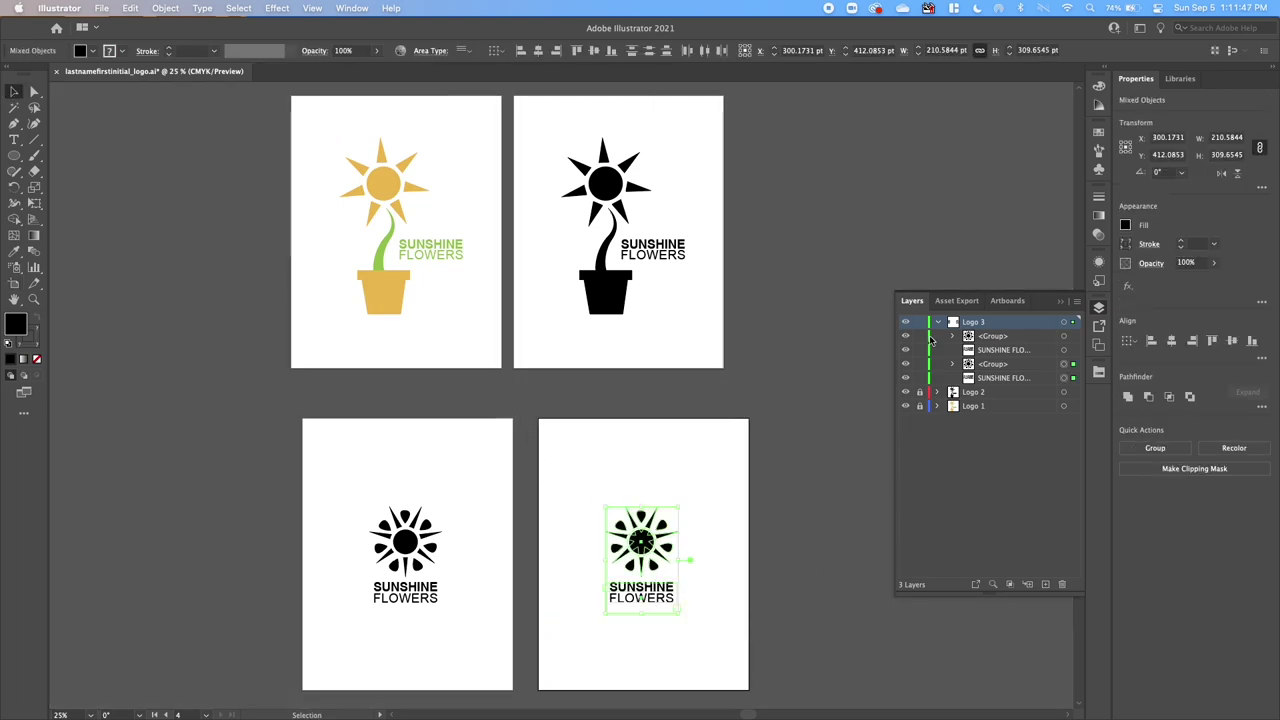
pyautogui.click(1031, 366)
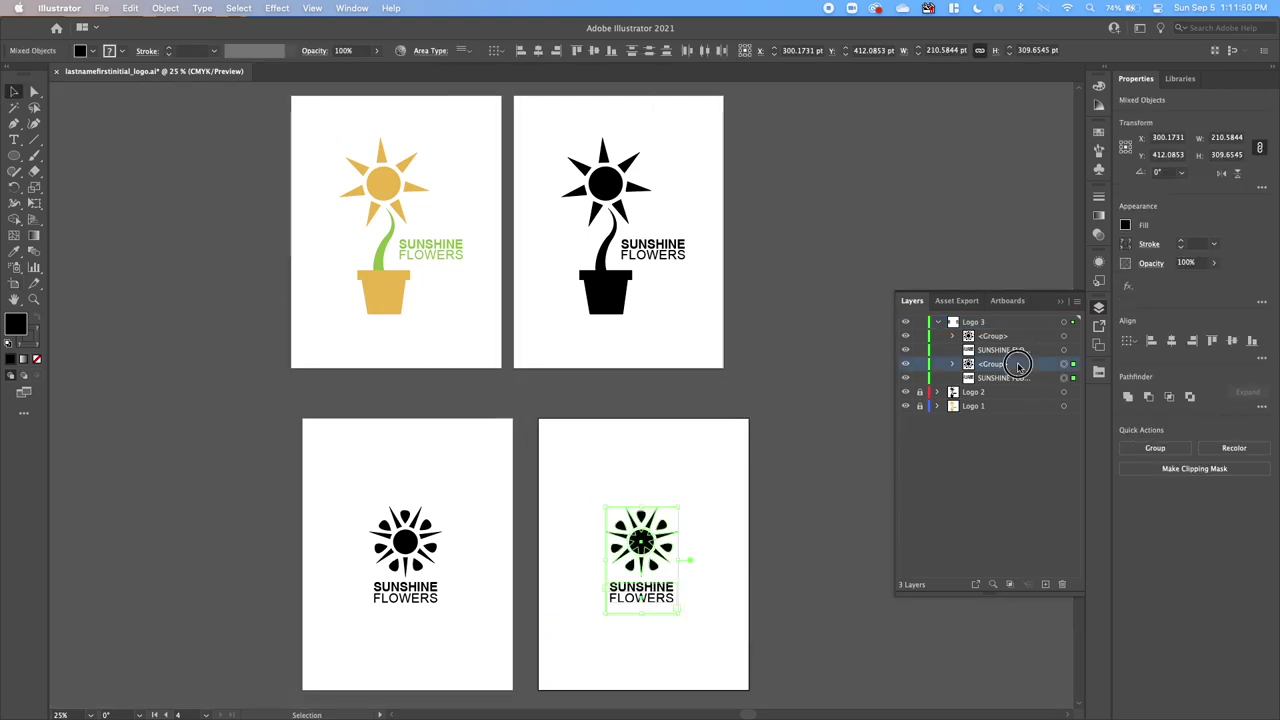
pyautogui.keyDown('shift'); pyautogui.click(1022, 380); pyautogui.keyUp('shift')
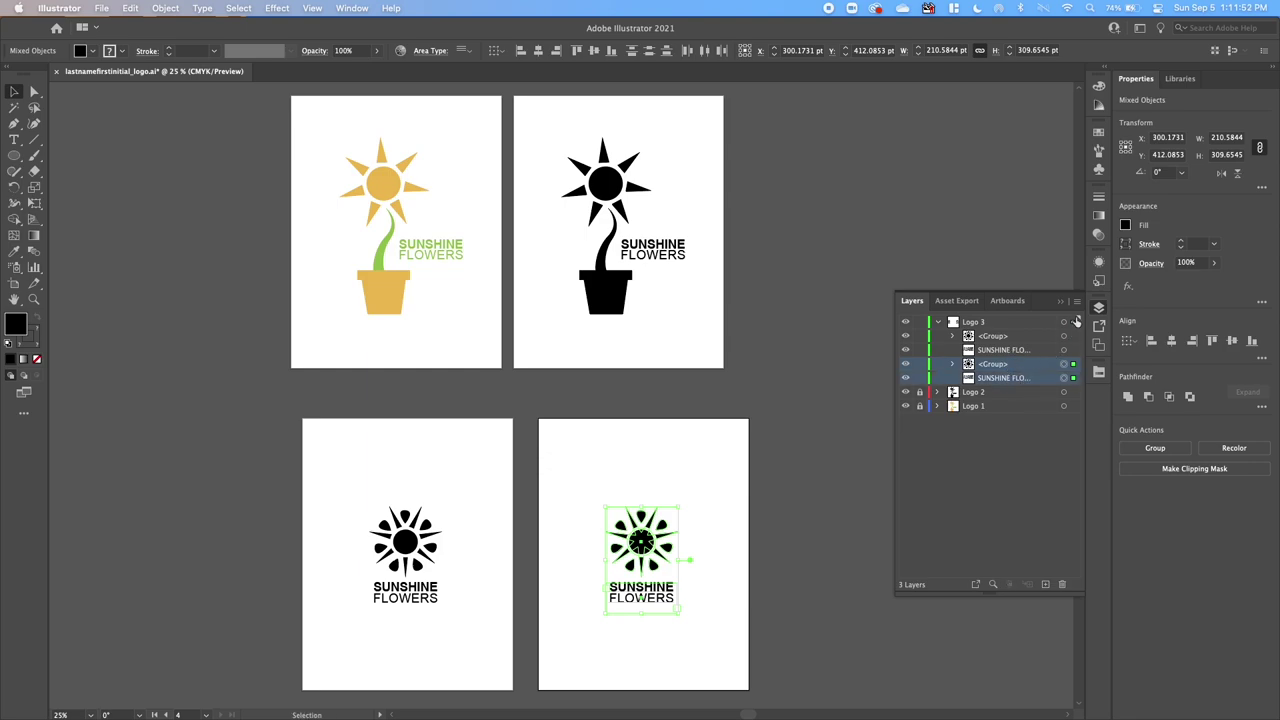
pyautogui.click(1076, 301)
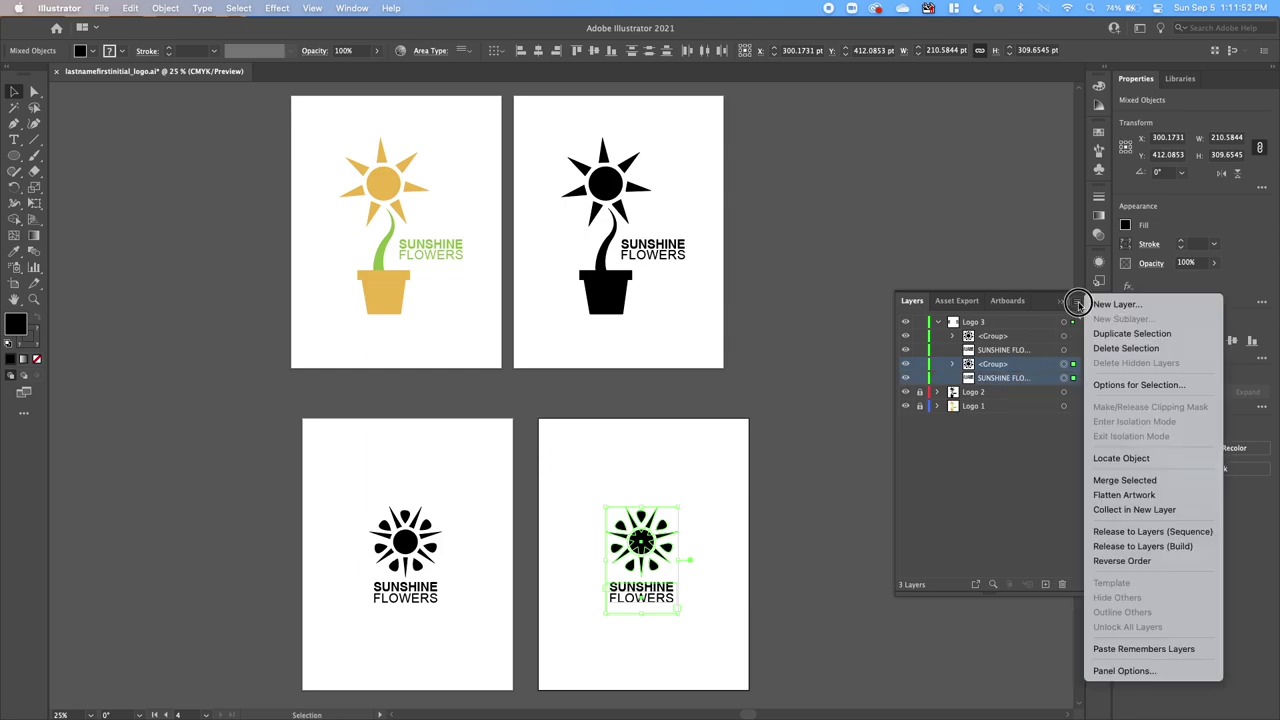
pyautogui.click(1120, 509)
pyautogui.moveTo(992, 368); pyautogui.dragTo(976, 316)
# Name the new layer Logo 4 and lock the Logo 3 layer.
pyautogui.doubleClick(975, 322)
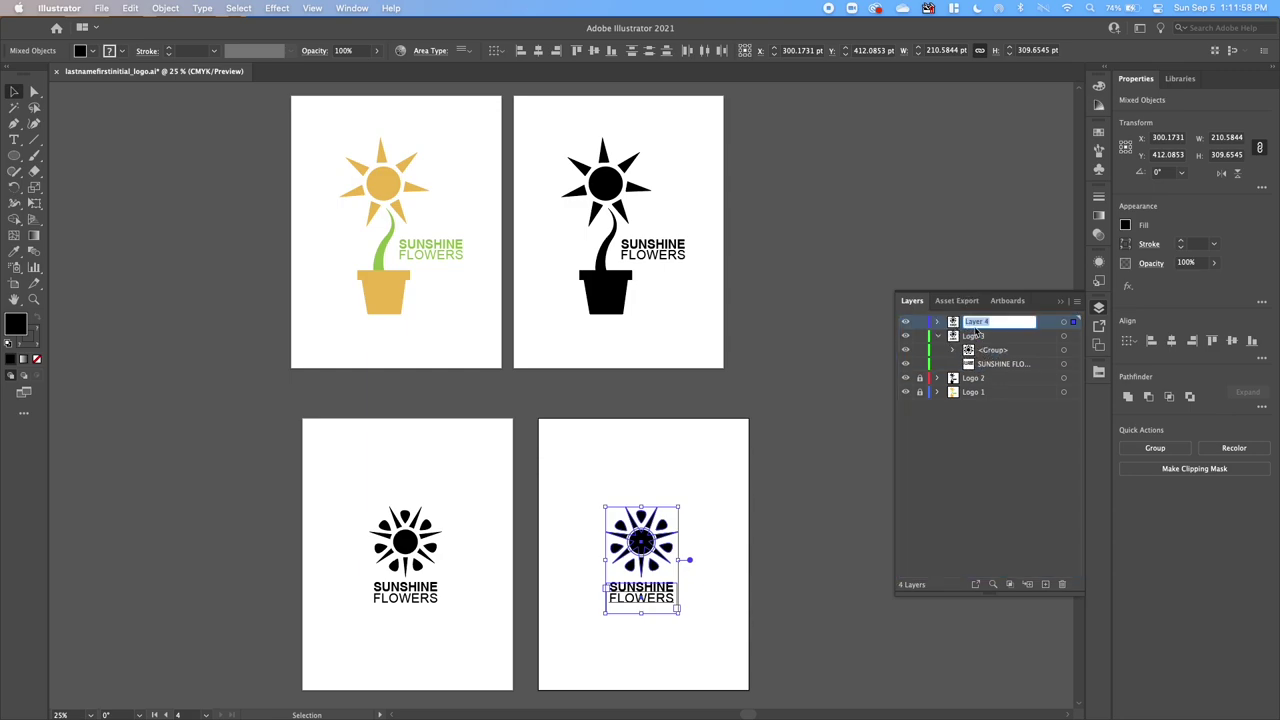
pyautogui.write('Logo')
pyautogui.press('Return')
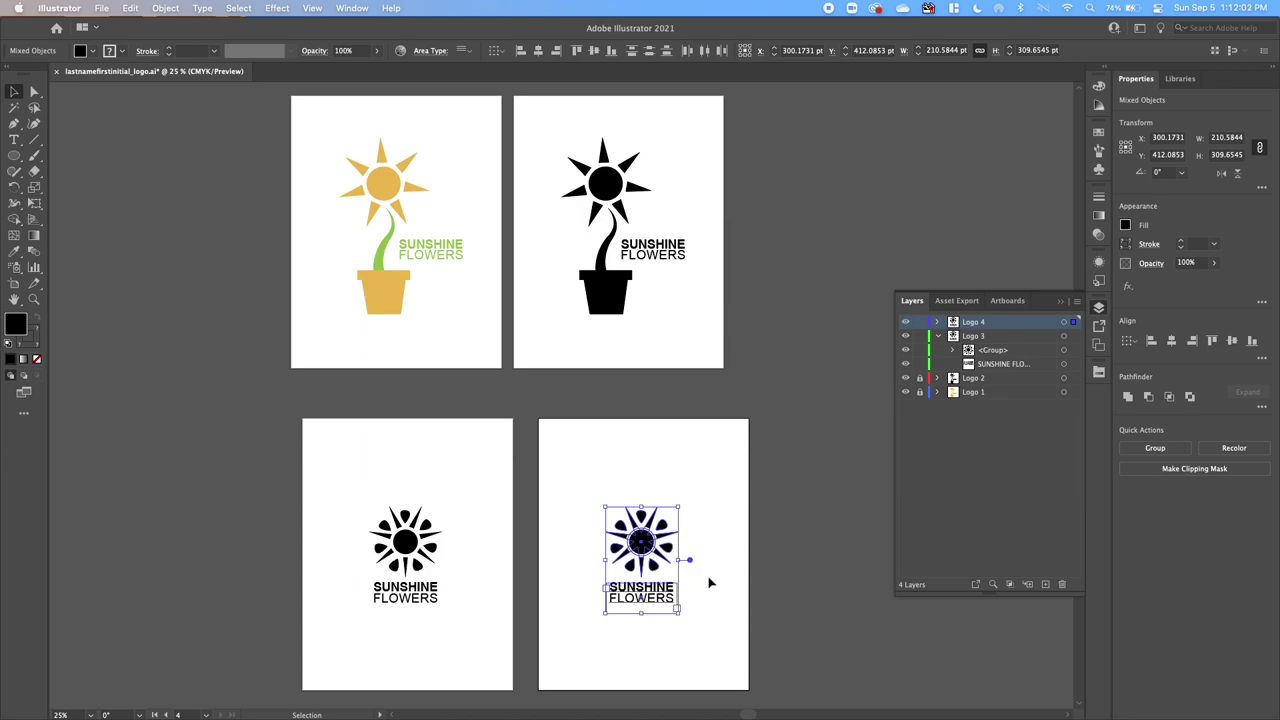
pyautogui.click(938, 337)
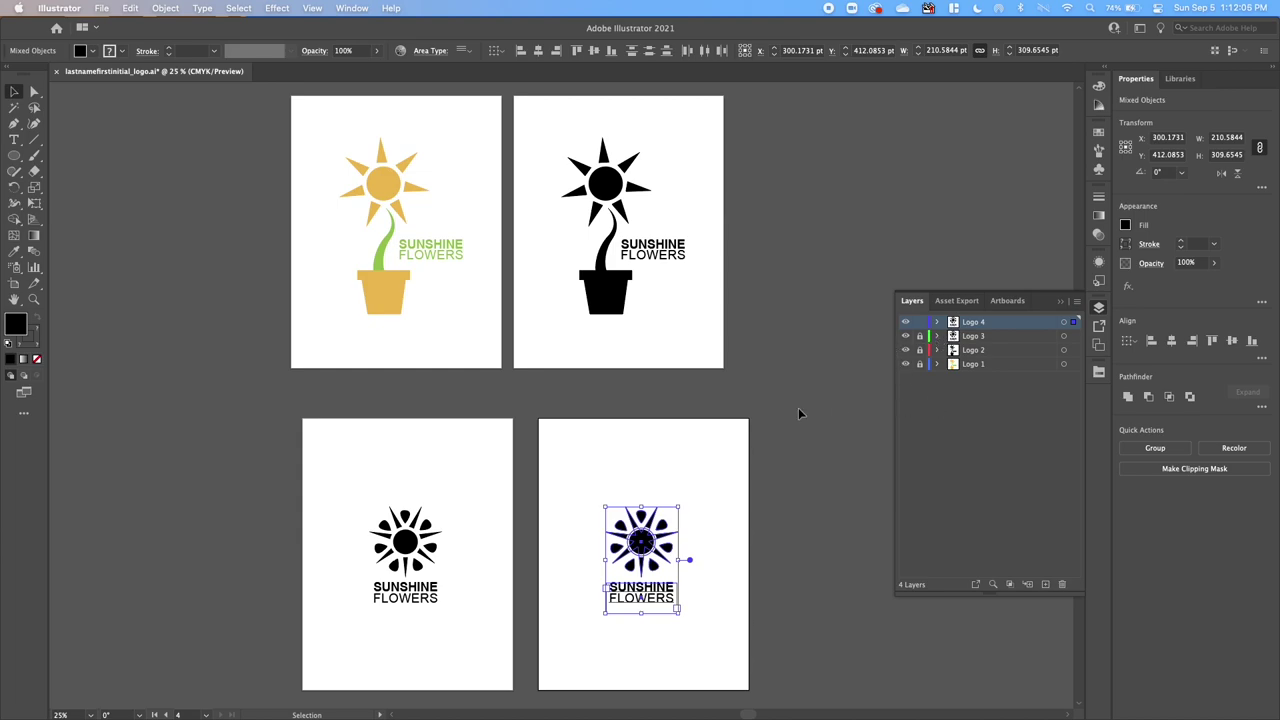
pyautogui.click(428, 530)
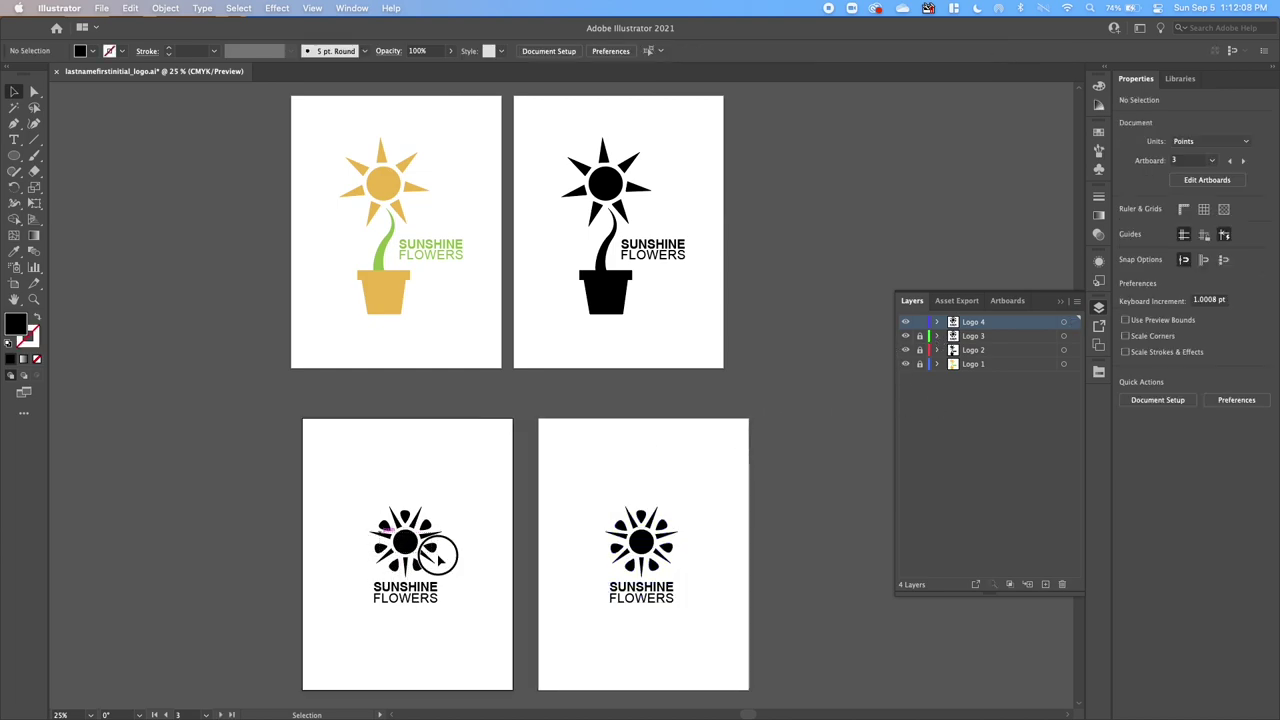
pyautogui.click(386, 188)
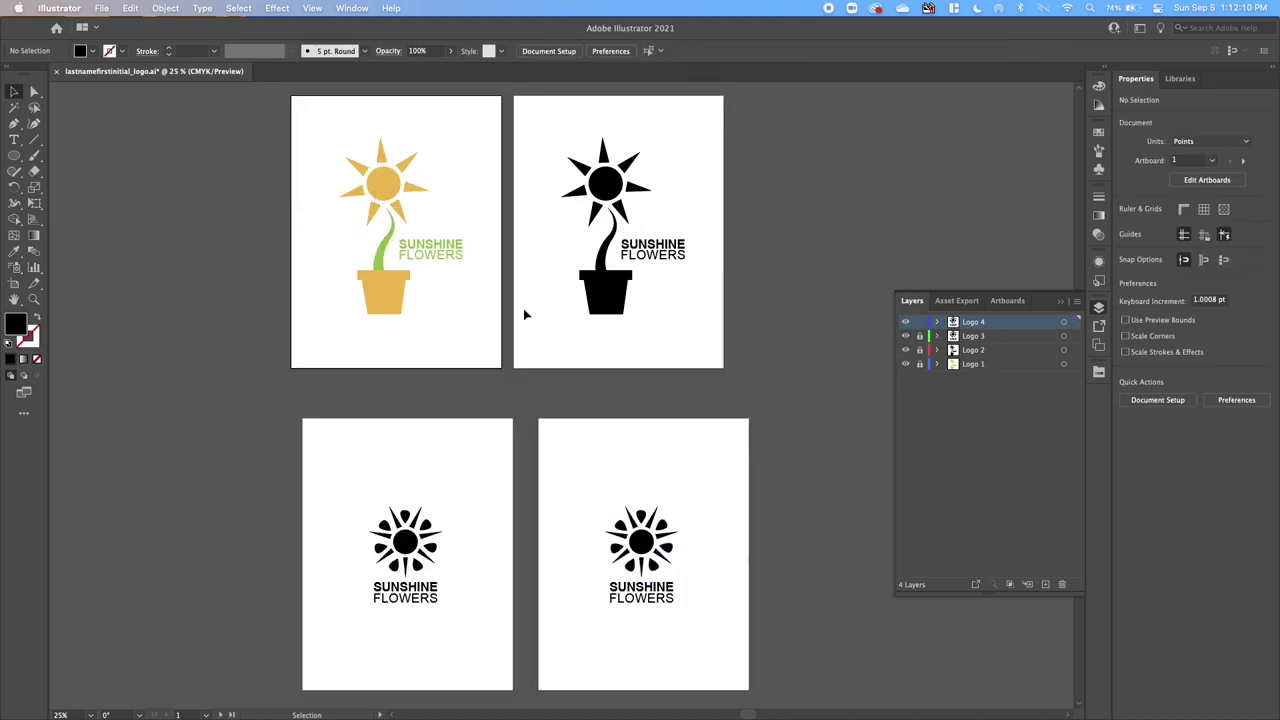
pyautogui.moveTo(645, 541); pyautogui.dragTo(639, 509)
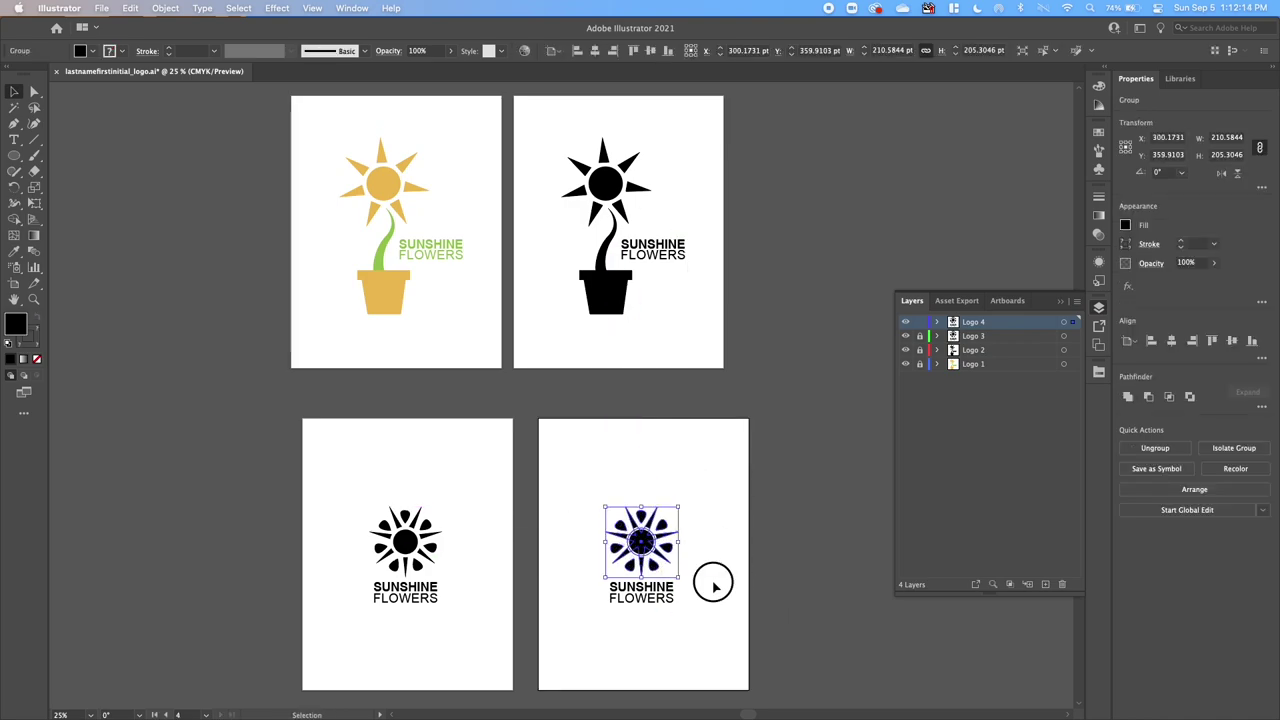
pyautogui.click(714, 586)
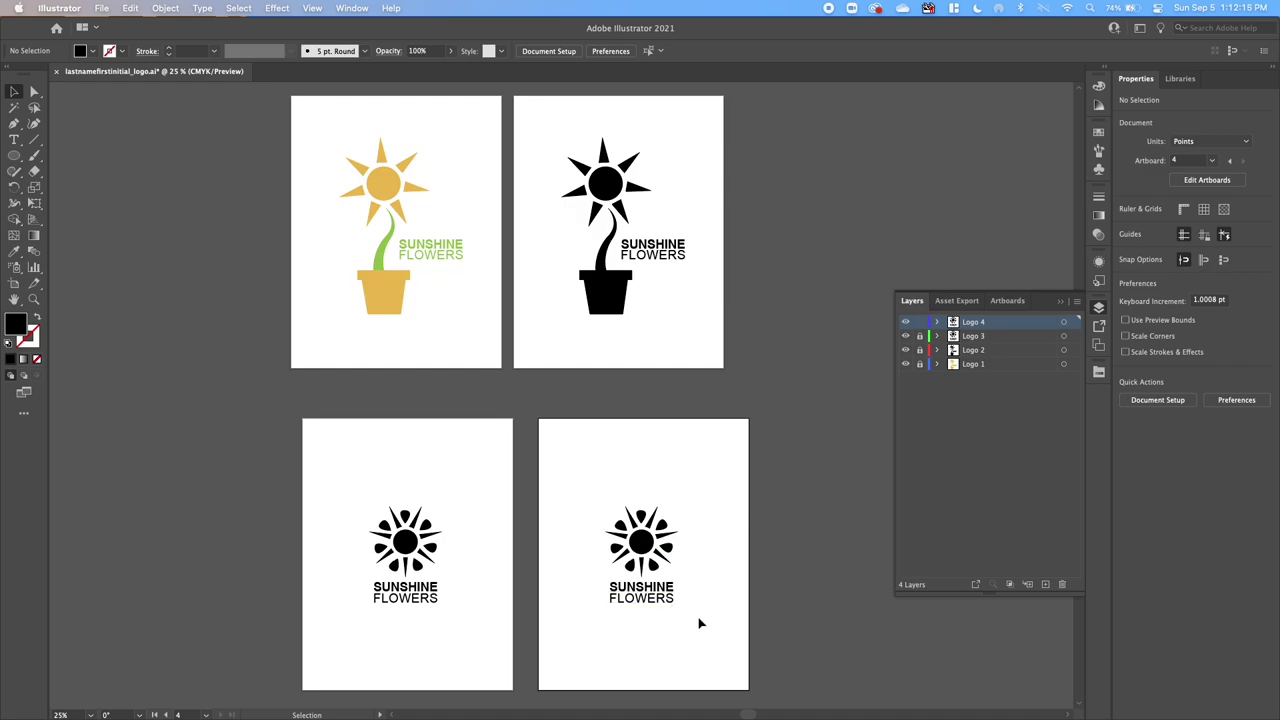
# Zoom in on the Logo 4 sun group and isolate it to edit its parts.
pyautogui.scroll(5, 700, 623)
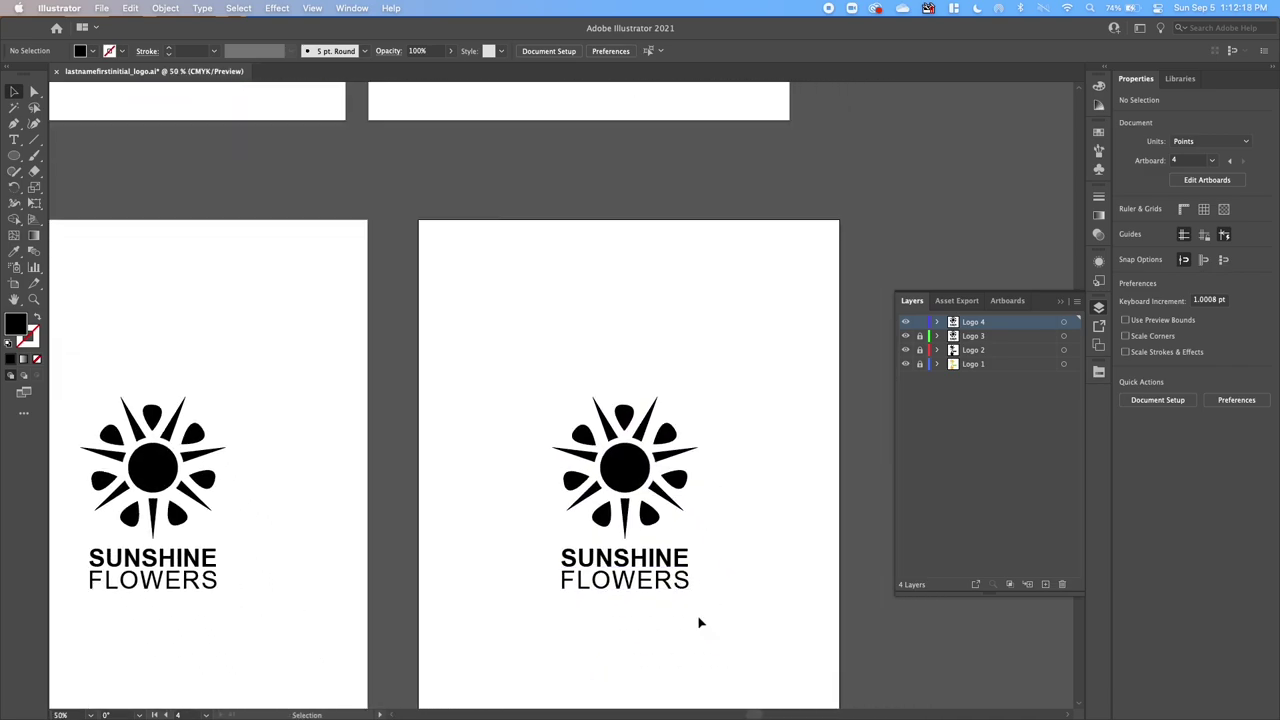
pyautogui.scroll(4, 700, 623)
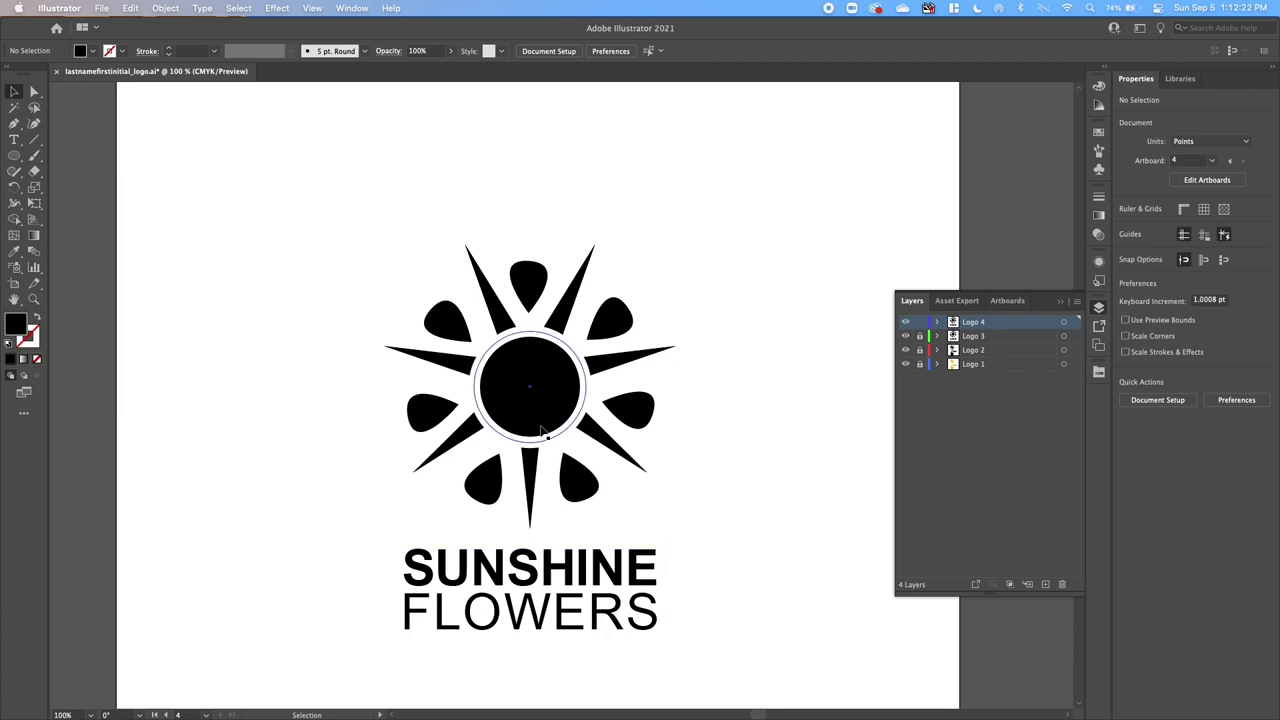
pyautogui.click(540, 364)
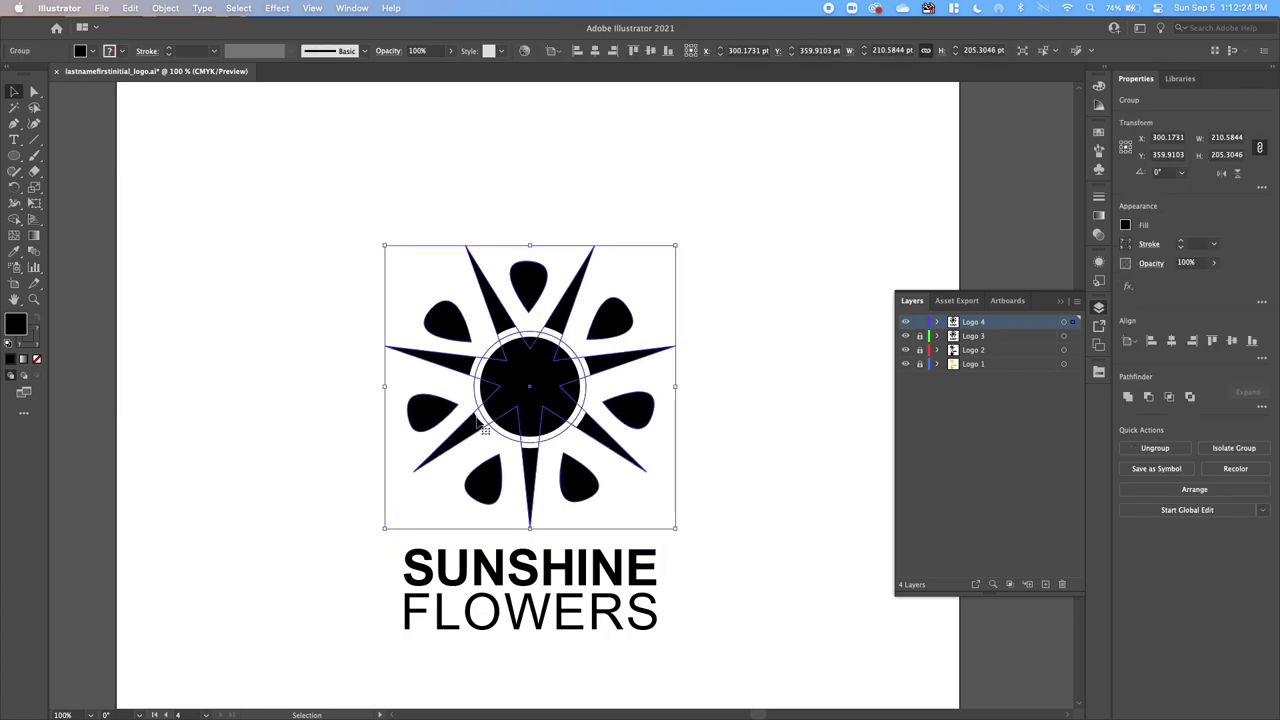
pyautogui.doubleClick(530, 380)
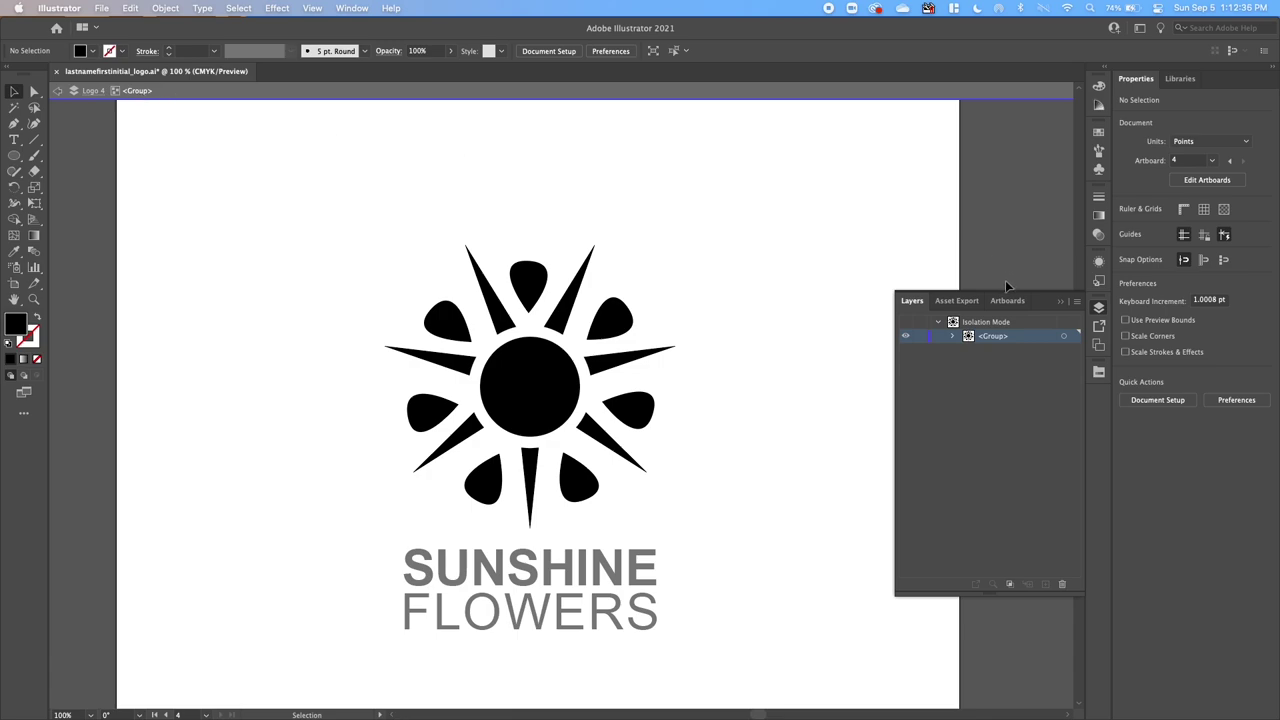
pyautogui.click(953, 336)
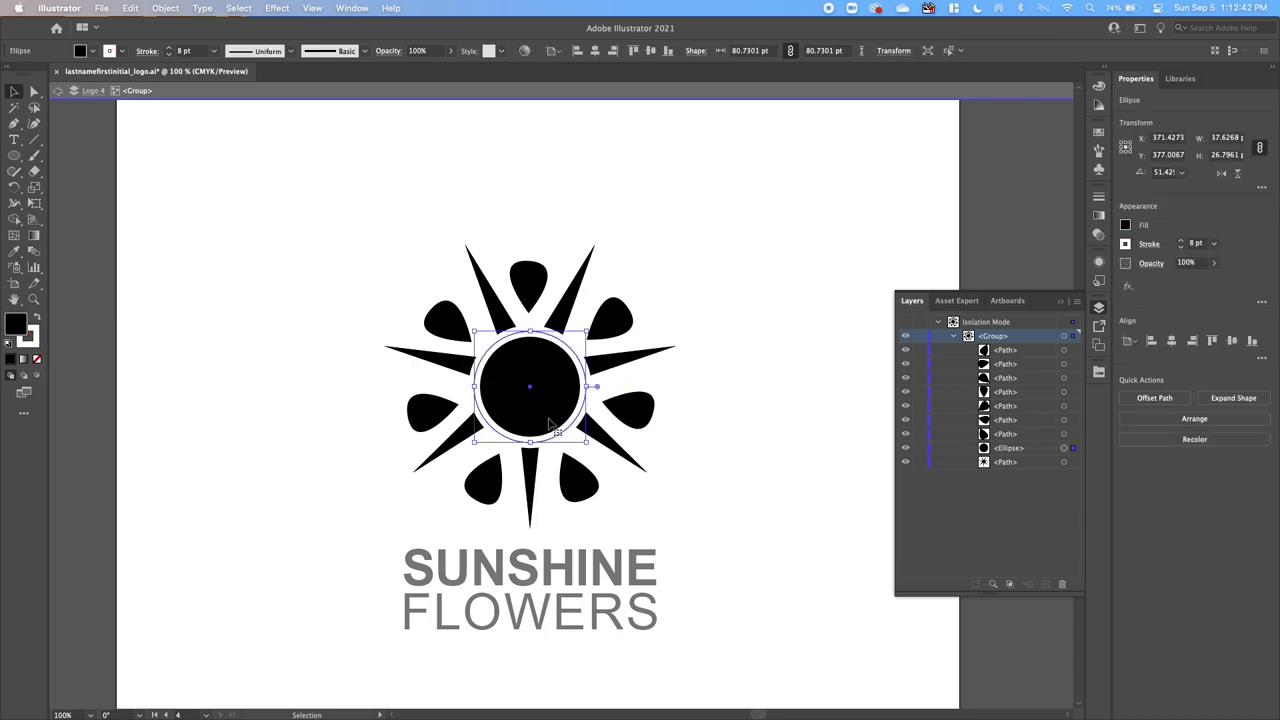
# Select all seven petals plus the centre circle and bring up the Flowers swatch library.
pyautogui.click(572, 470)
pyautogui.click(484, 480)
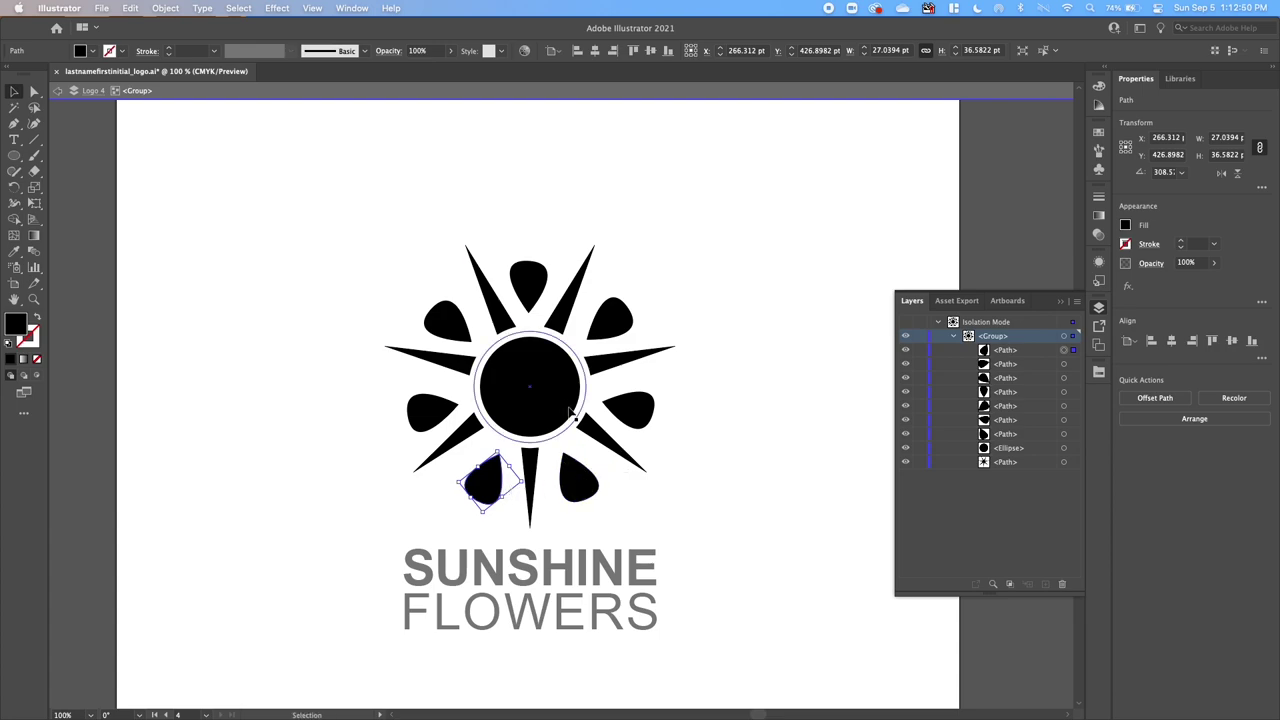
pyautogui.keyDown('shift'); pyautogui.click(573, 490); pyautogui.keyUp('shift')
pyautogui.keyDown('shift'); pyautogui.click(630, 410); pyautogui.keyUp('shift')
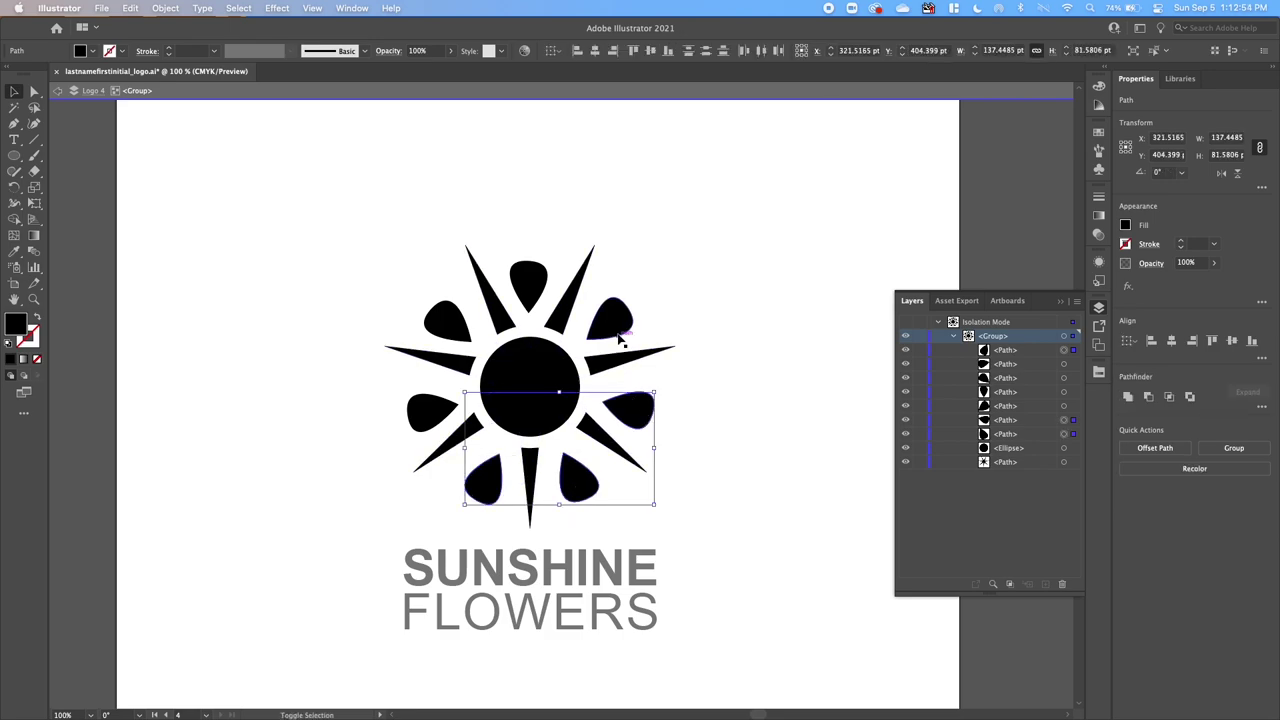
pyautogui.keyDown('shift'); pyautogui.click(610, 318); pyautogui.keyUp('shift')
pyautogui.keyDown('shift'); pyautogui.click(528, 284); pyautogui.keyUp('shift')
pyautogui.keyDown('shift'); pyautogui.click(434, 327); pyautogui.keyUp('shift')
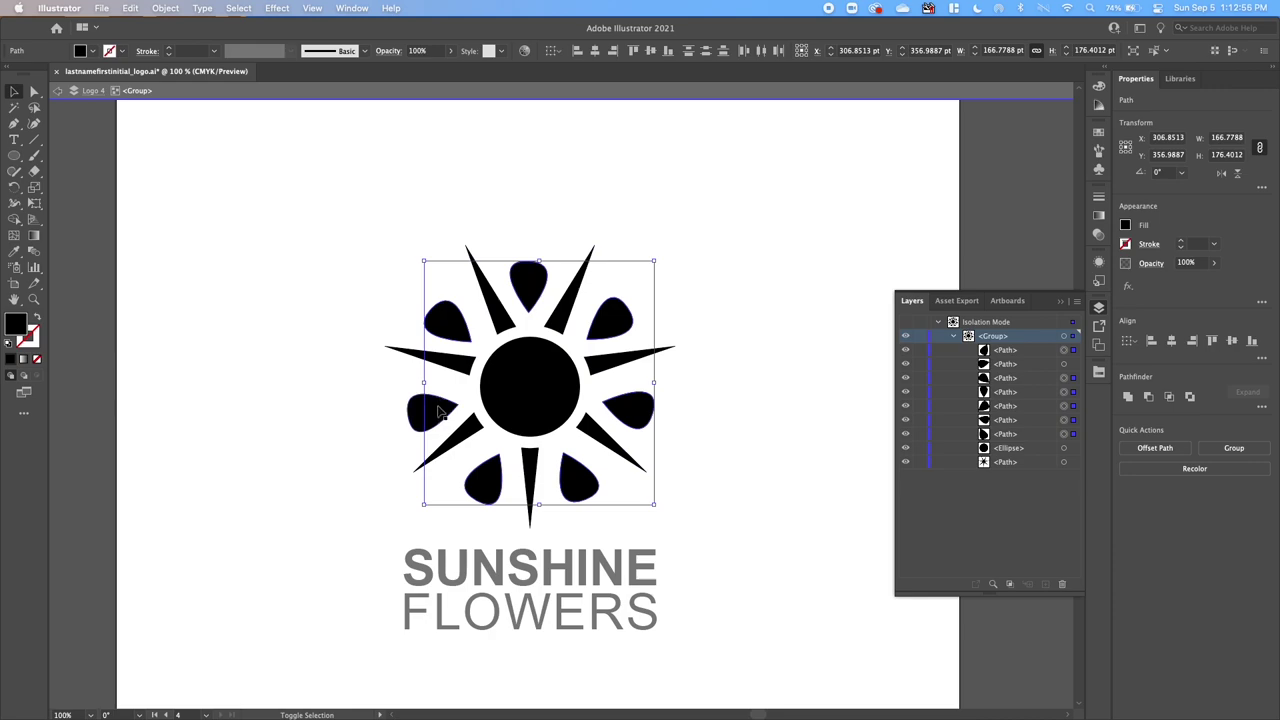
pyautogui.keyDown('shift'); pyautogui.click(430, 408); pyautogui.keyUp('shift')
pyautogui.keyDown('shift'); pyautogui.click(548, 392); pyautogui.keyUp('shift')
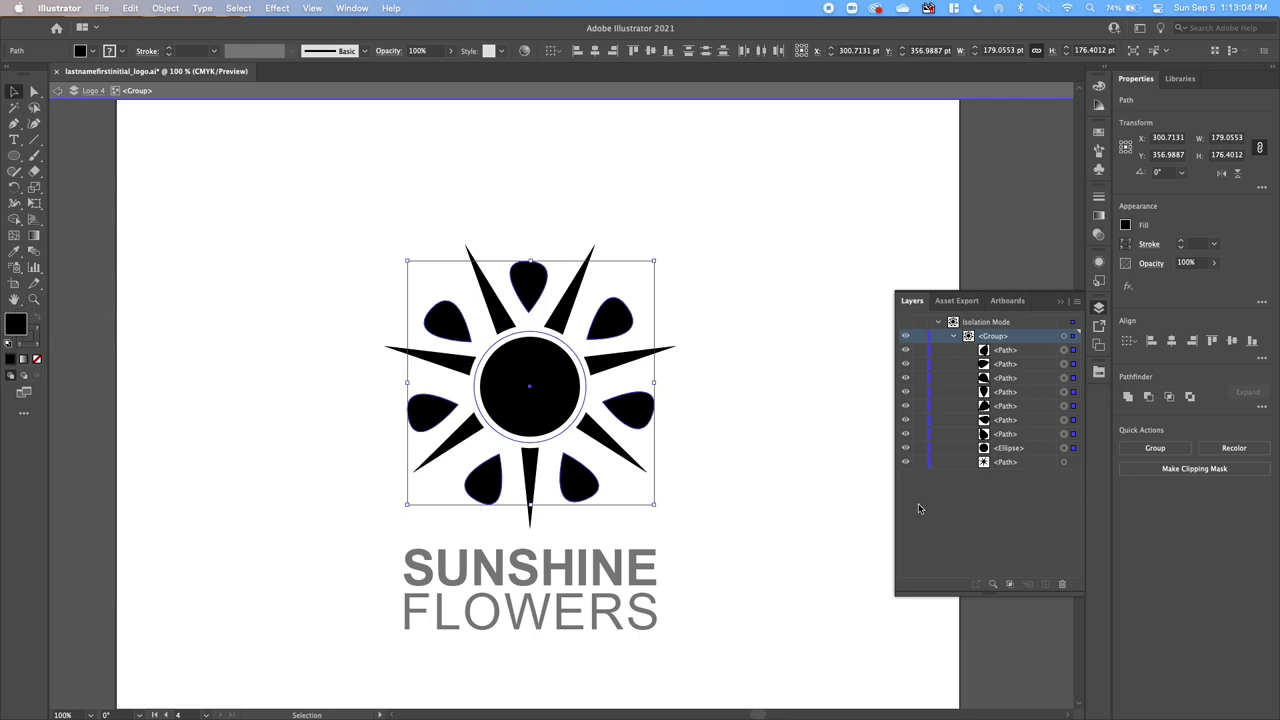
pyautogui.click(1098, 371)
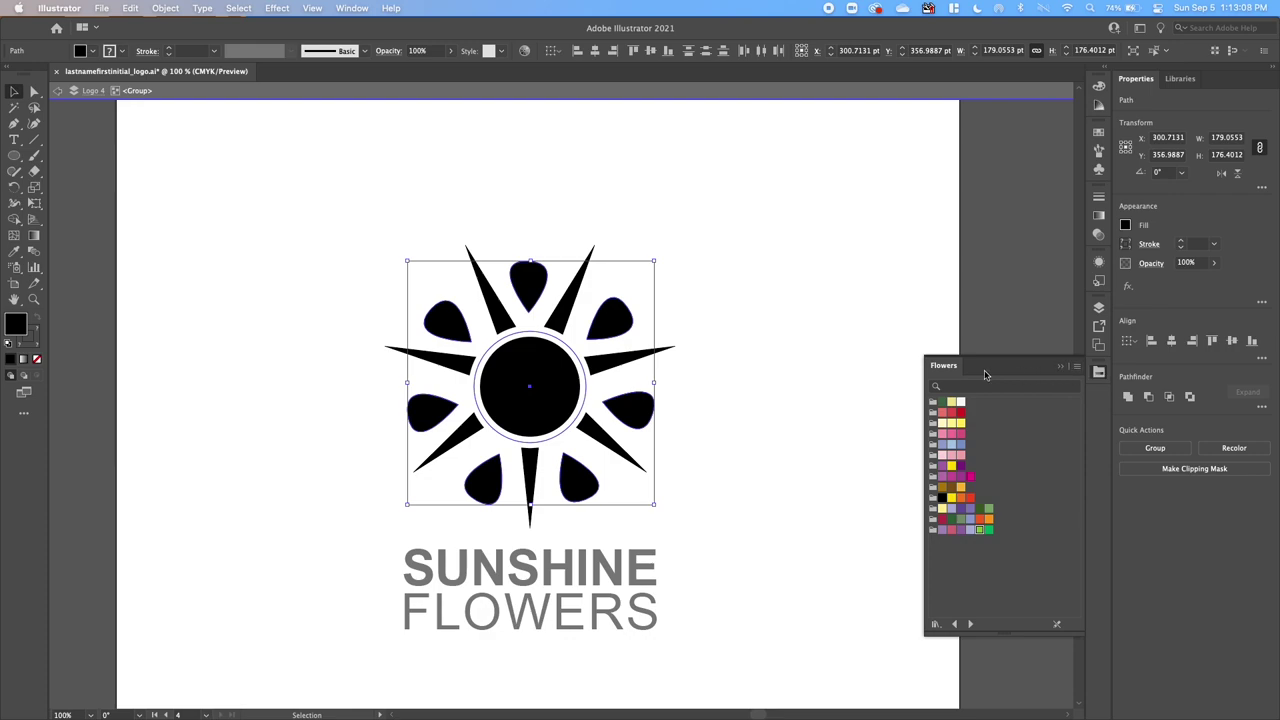
# Fill the petals and centre golden yellow and the star of rays orange.
pyautogui.click(962, 499)
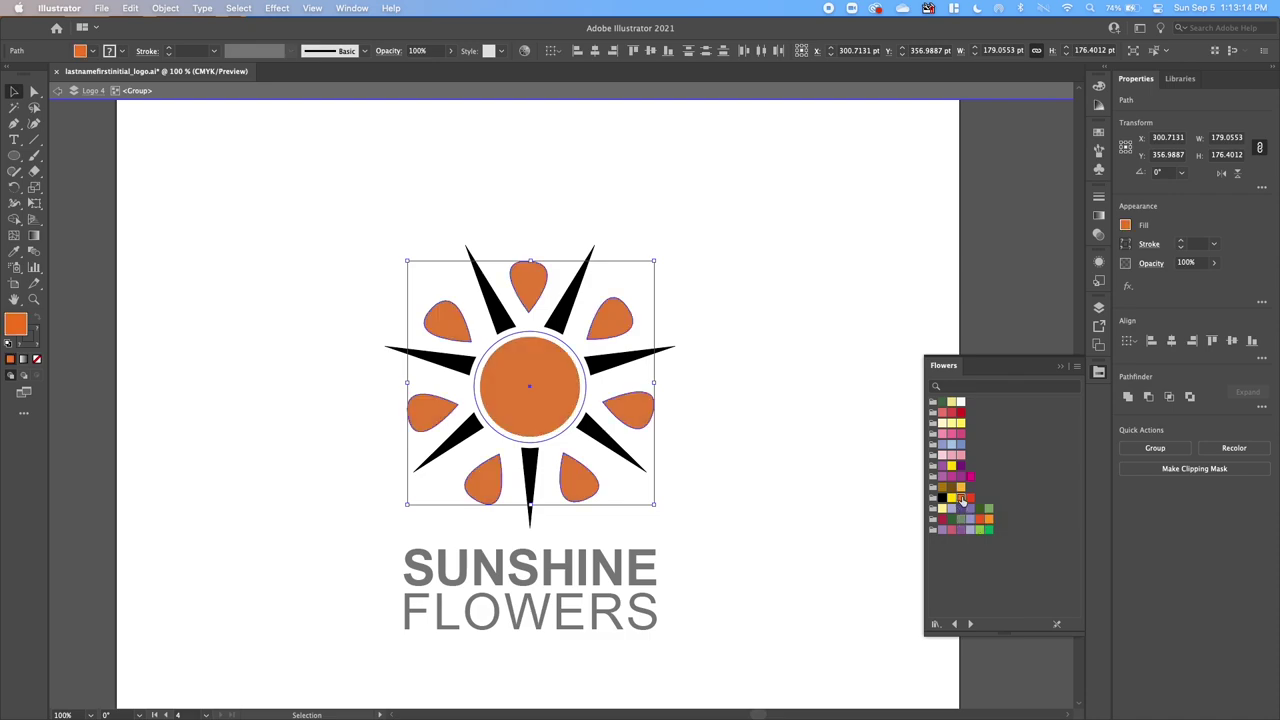
pyautogui.click(960, 488)
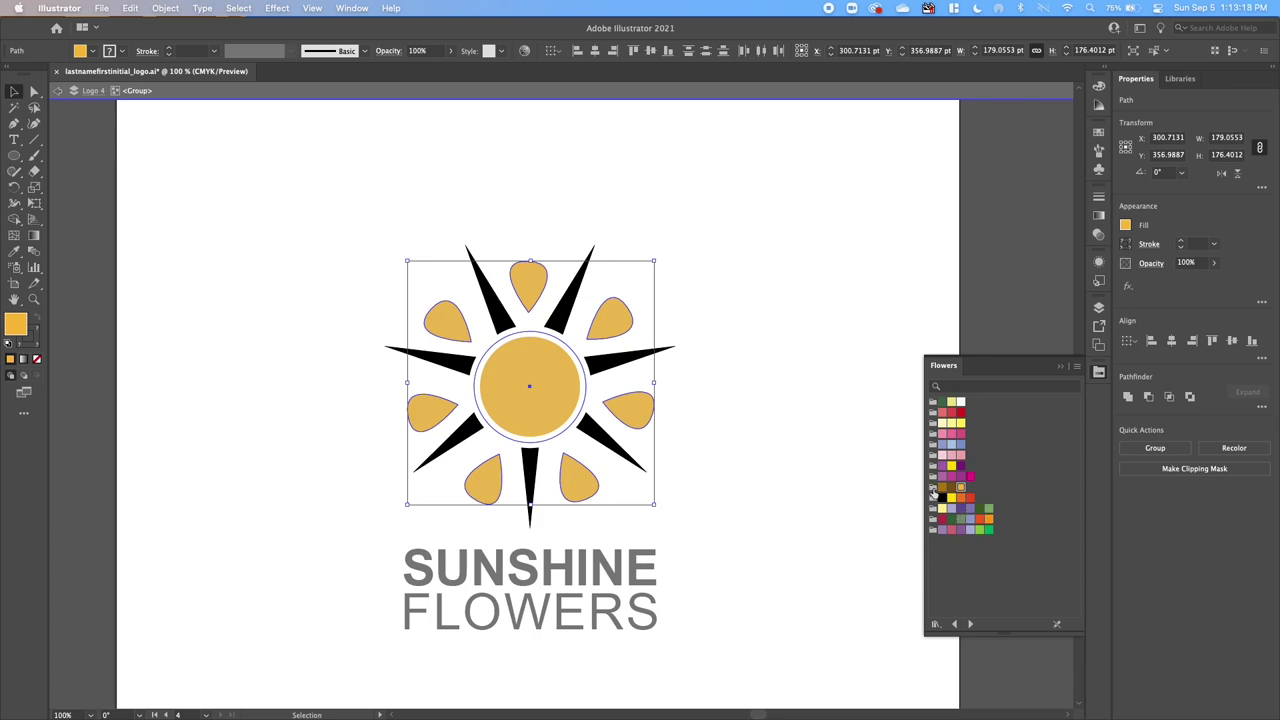
pyautogui.click(720, 484)
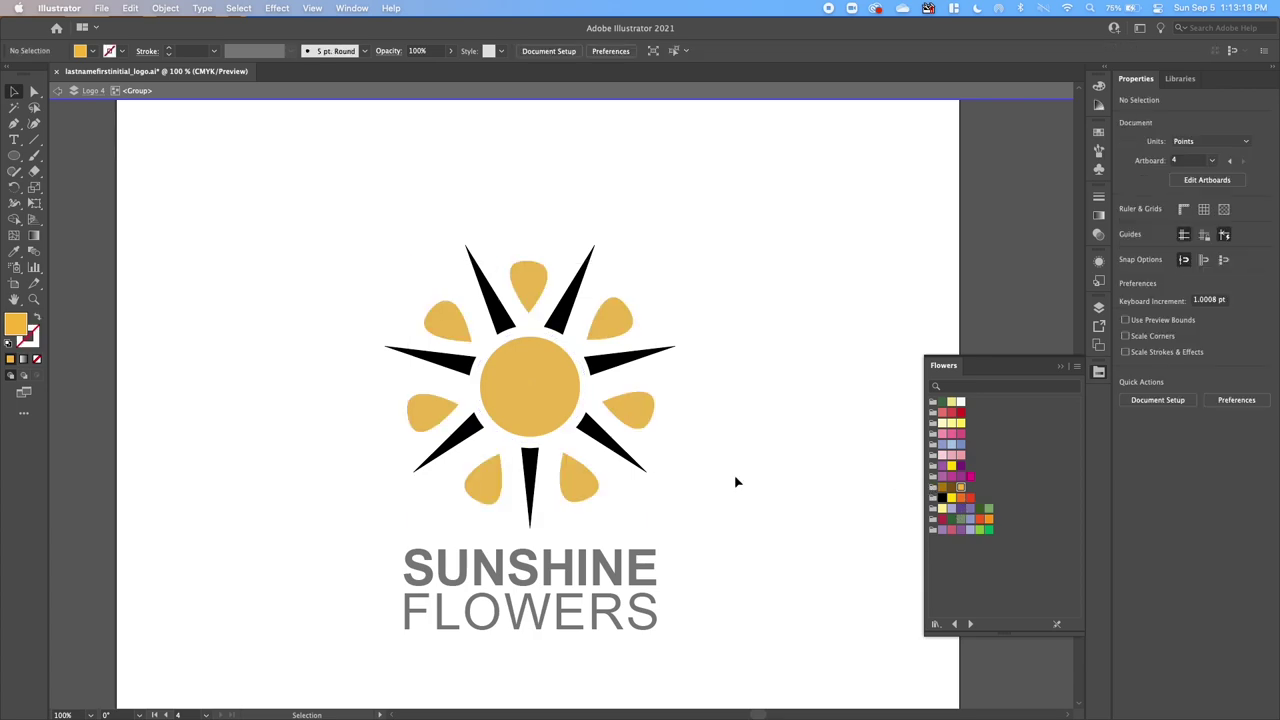
pyautogui.click(591, 432)
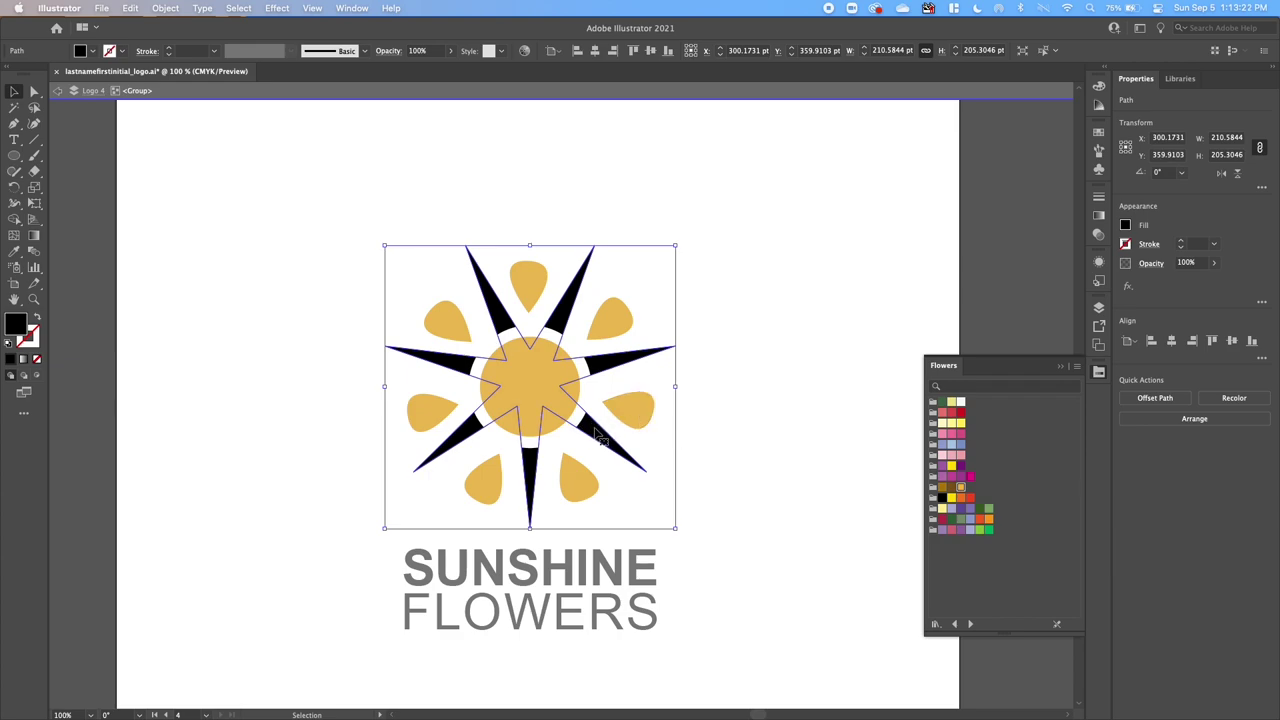
pyautogui.click(961, 498)
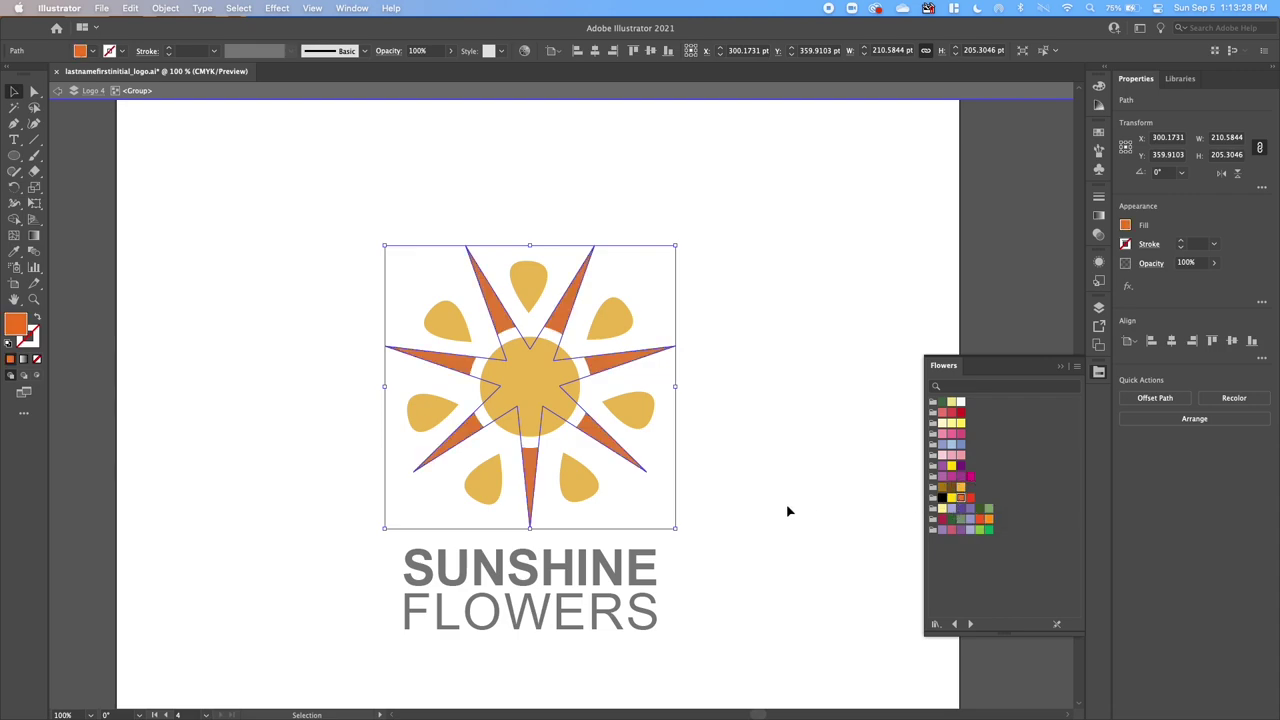
pyautogui.click(732, 546)
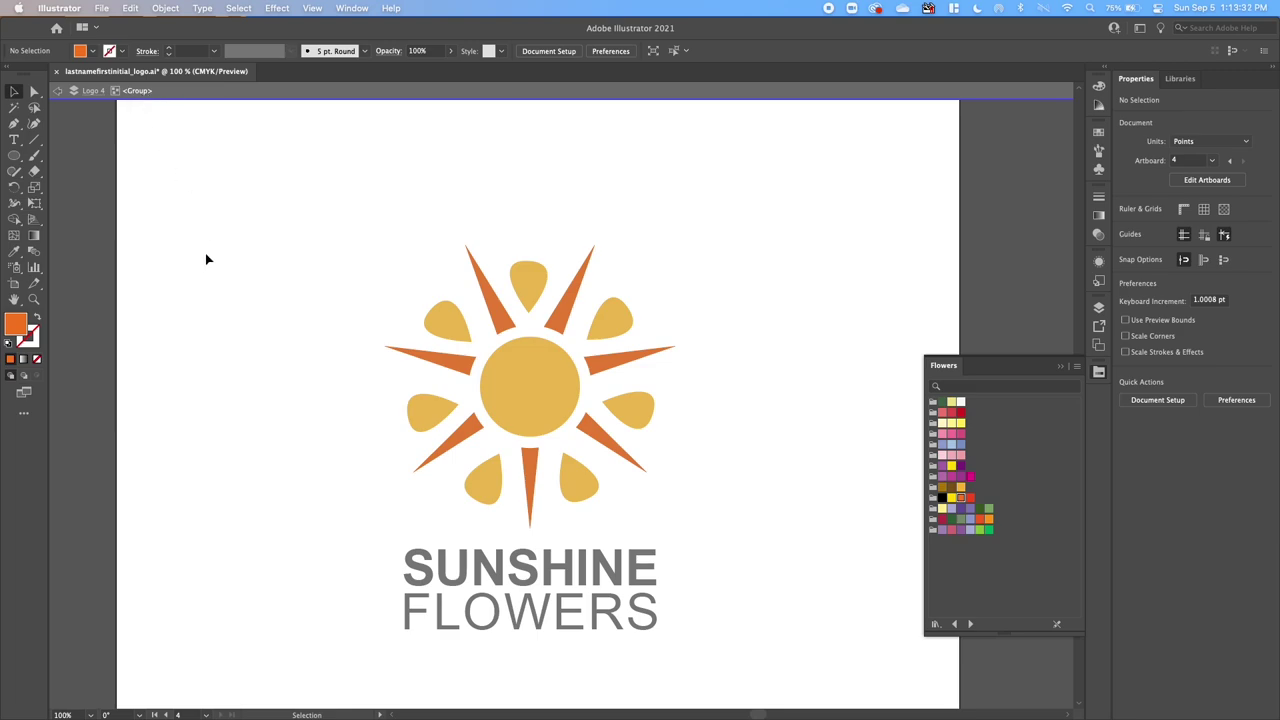
# Exit isolation mode and colour the SUNSHINE FLOWERS text orange.
pyautogui.doubleClick(225, 342)
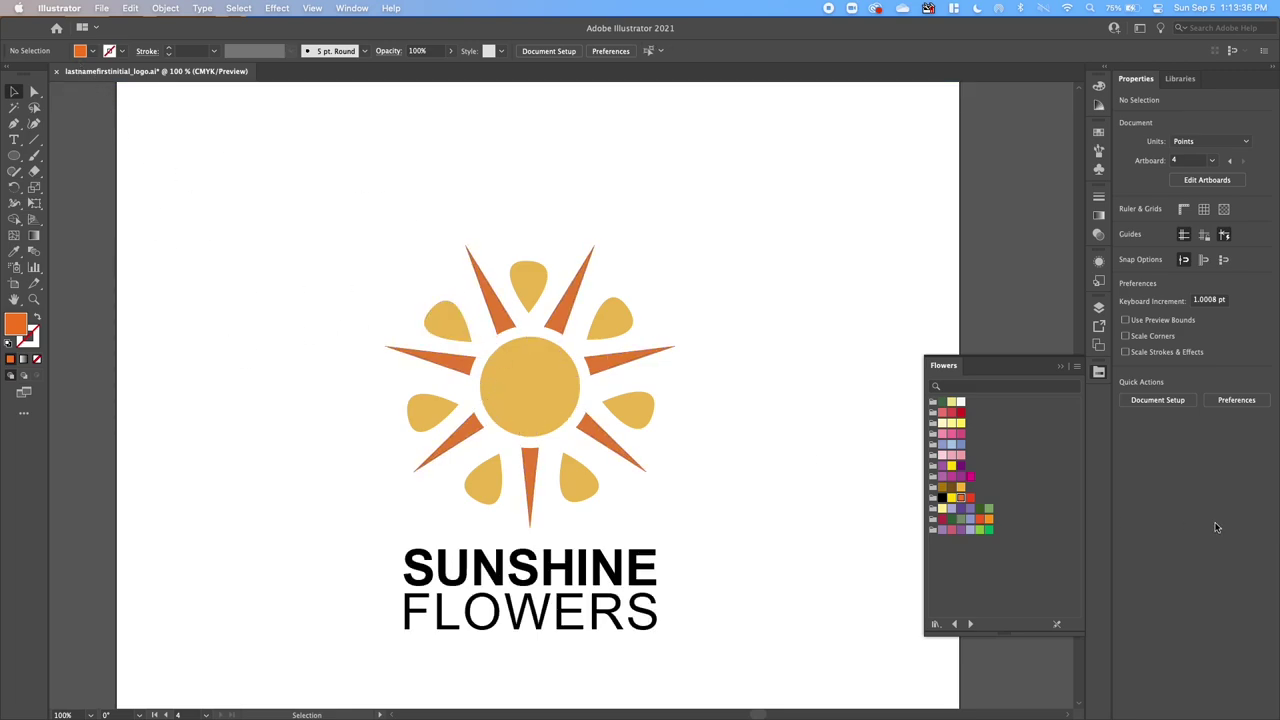
pyautogui.click(578, 576)
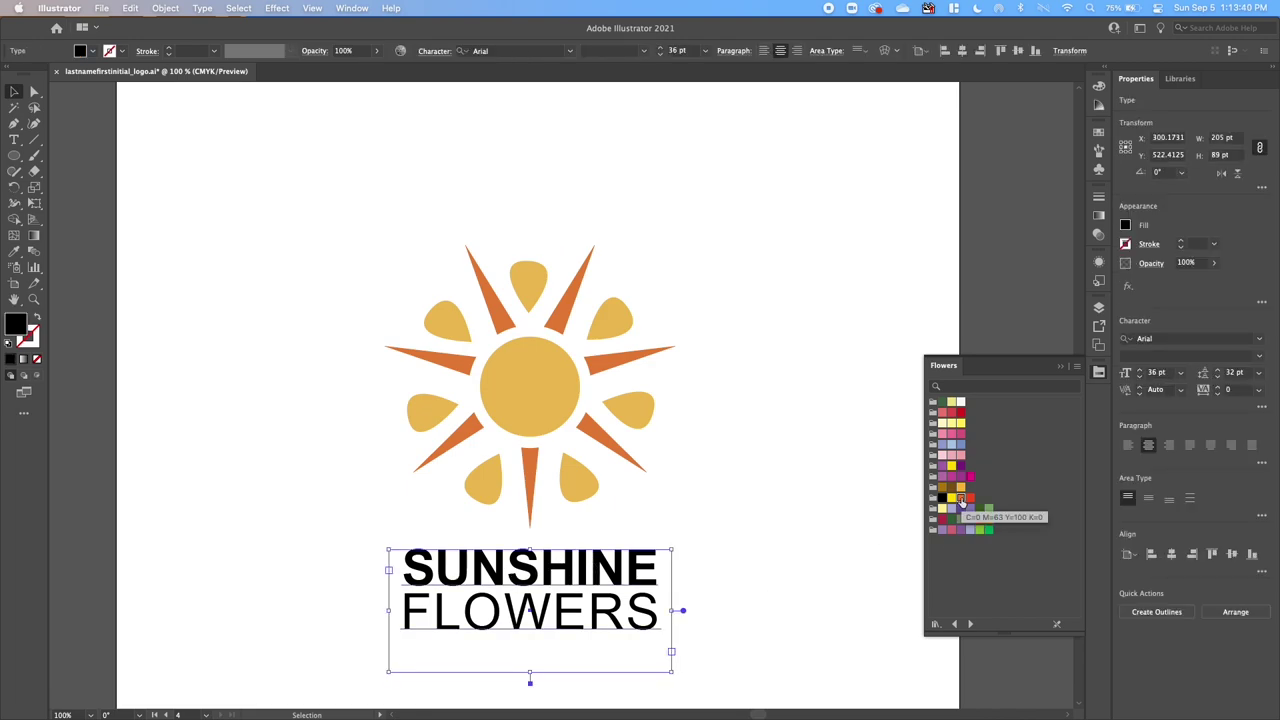
pyautogui.click(960, 499)
pyautogui.click(686, 506)
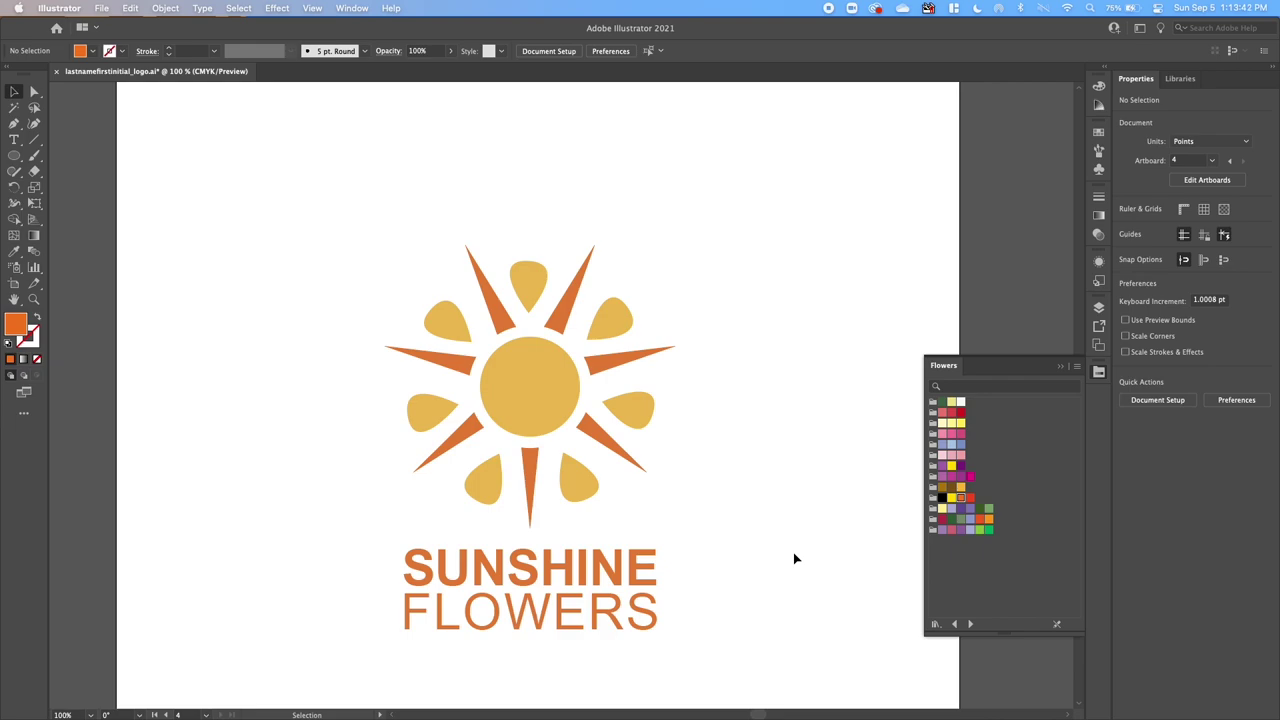
# Zoom out to all four artboards, unlock the logo layers, and list the artboards.
pyautogui.press('super+minus')
pyautogui.press('super+minus')
pyautogui.press('super+minus')
pyautogui.press('super+minus')
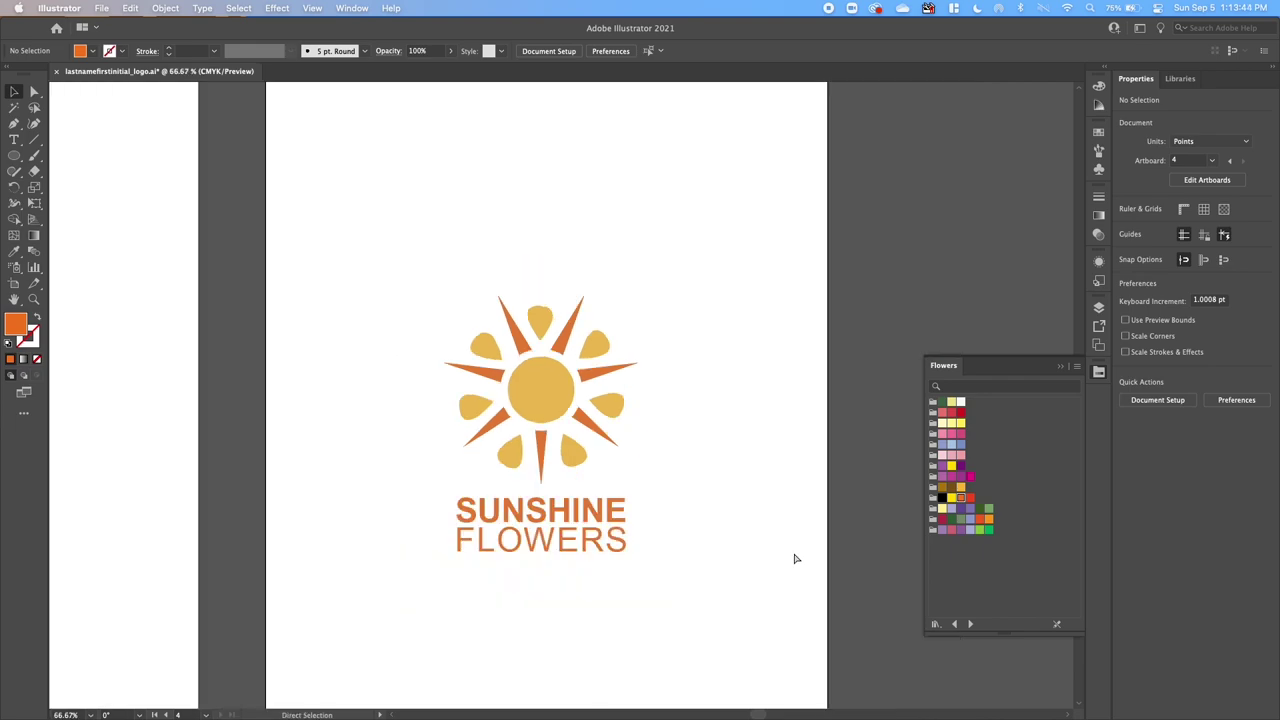
pyautogui.scroll(5, 793, 553)
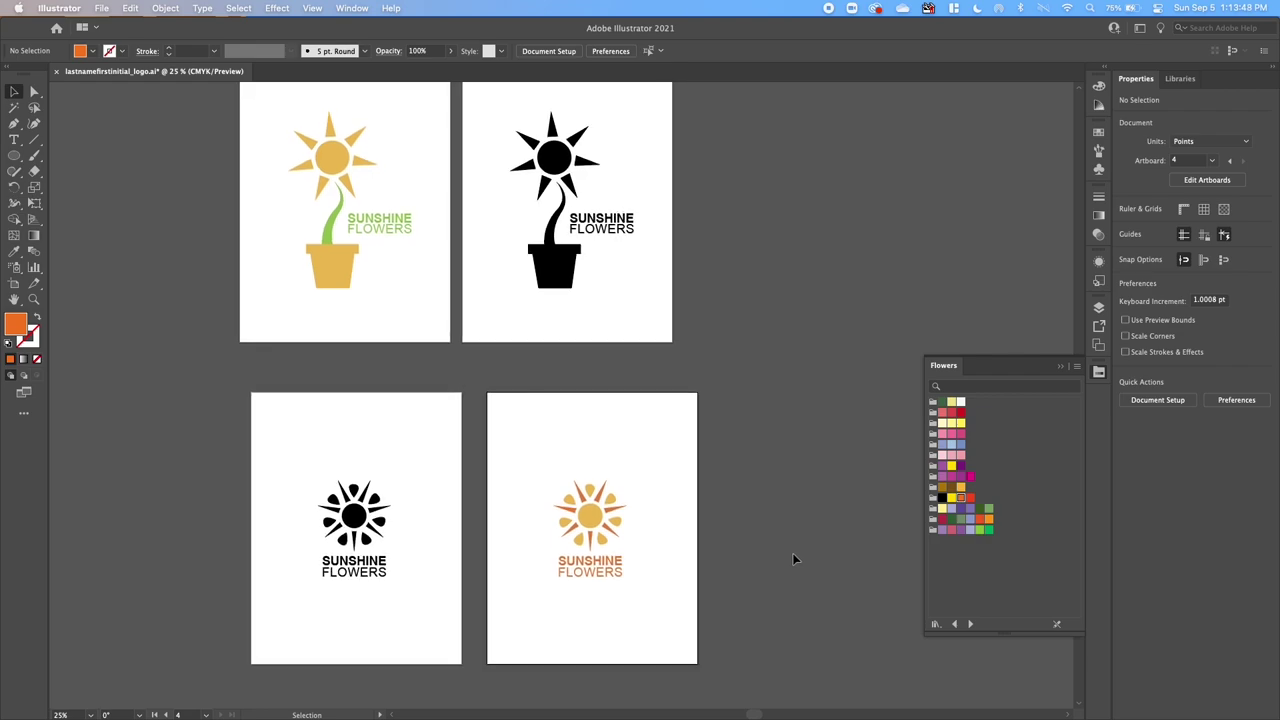
pyautogui.press('super+minus')
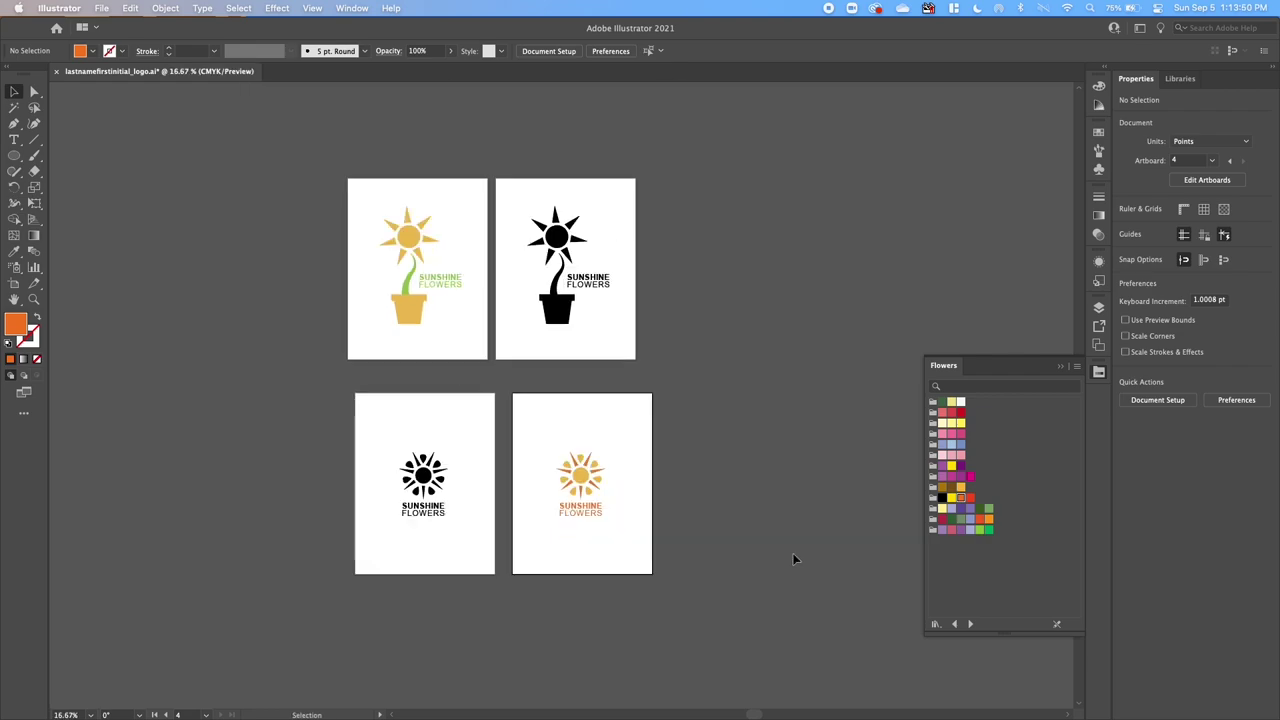
pyautogui.scroll(2, 792, 559)
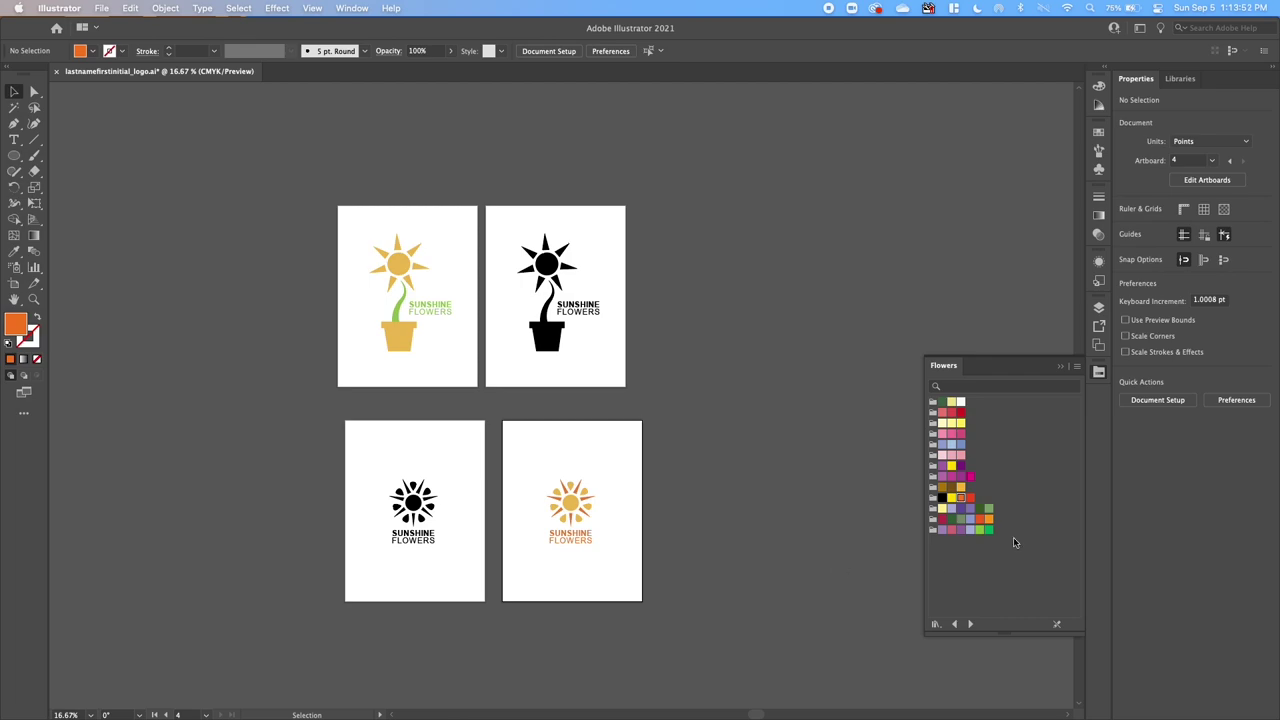
pyautogui.click(1100, 310)
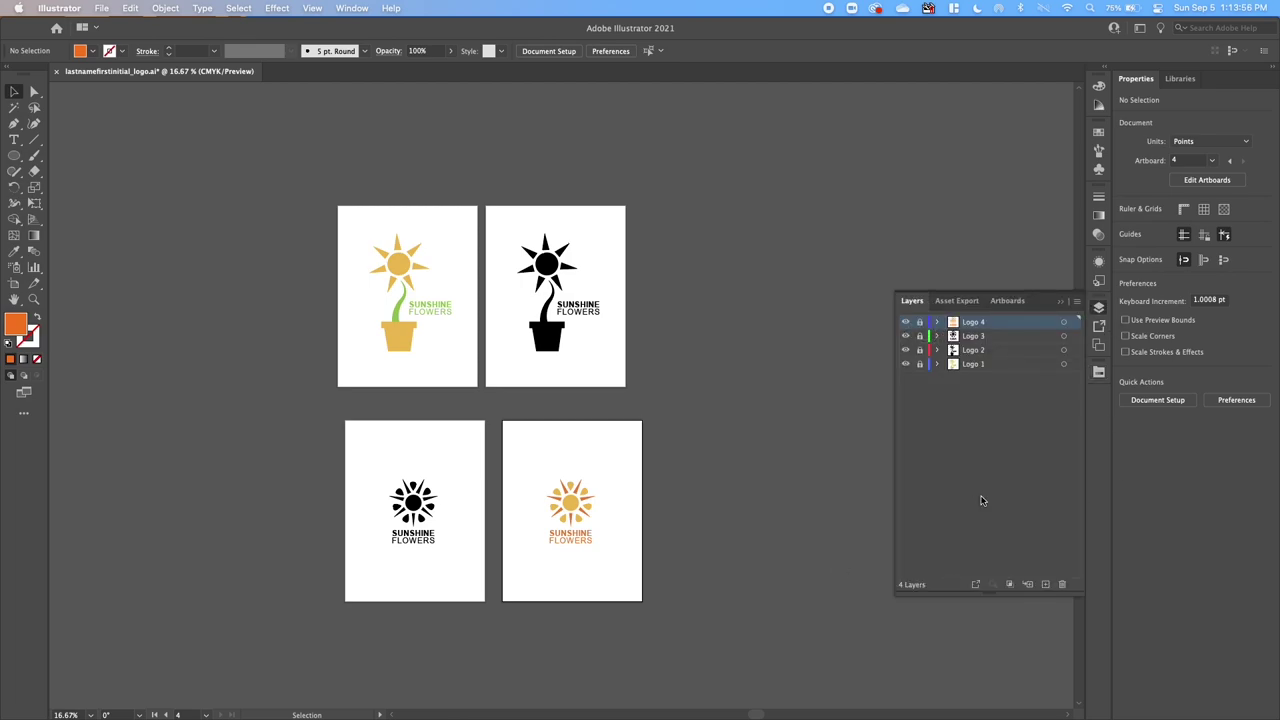
pyautogui.moveTo(920, 321); pyautogui.dragTo(920, 365)
pyautogui.click(1008, 303)
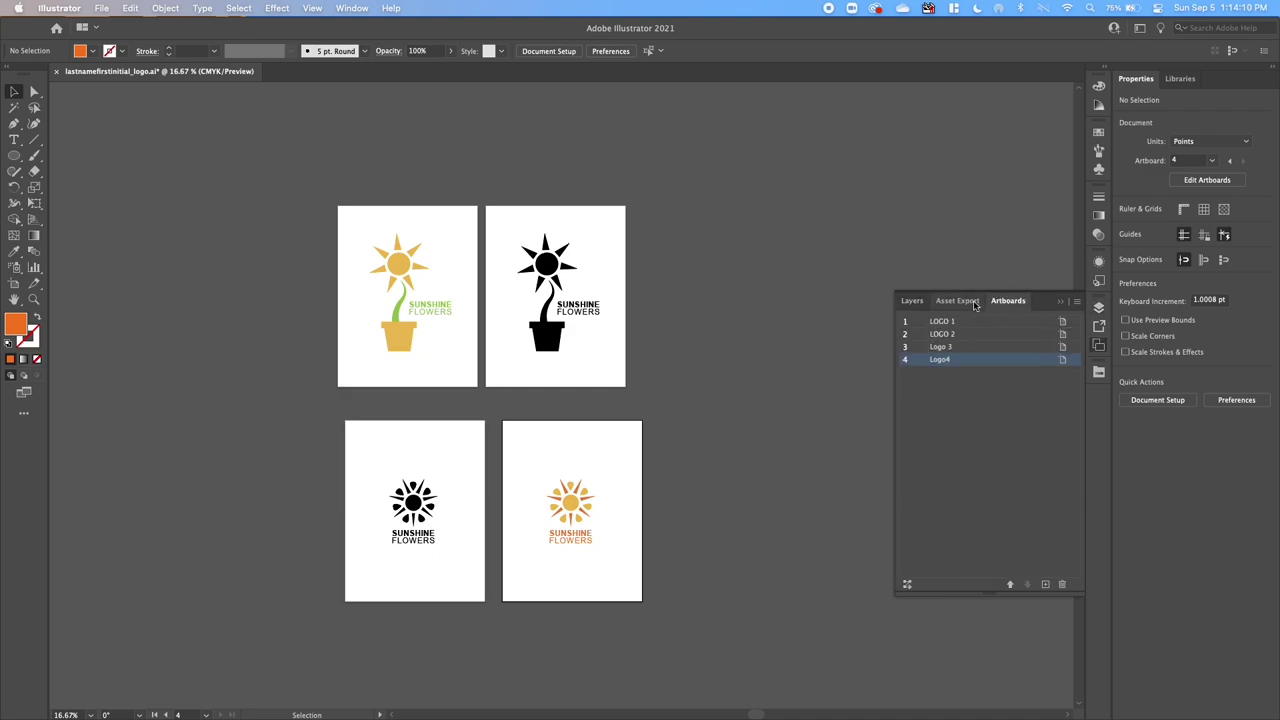
# Rearrange all artboards into a single row with 1 in spacing, moving their artwork along.
pyautogui.click(1077, 302)
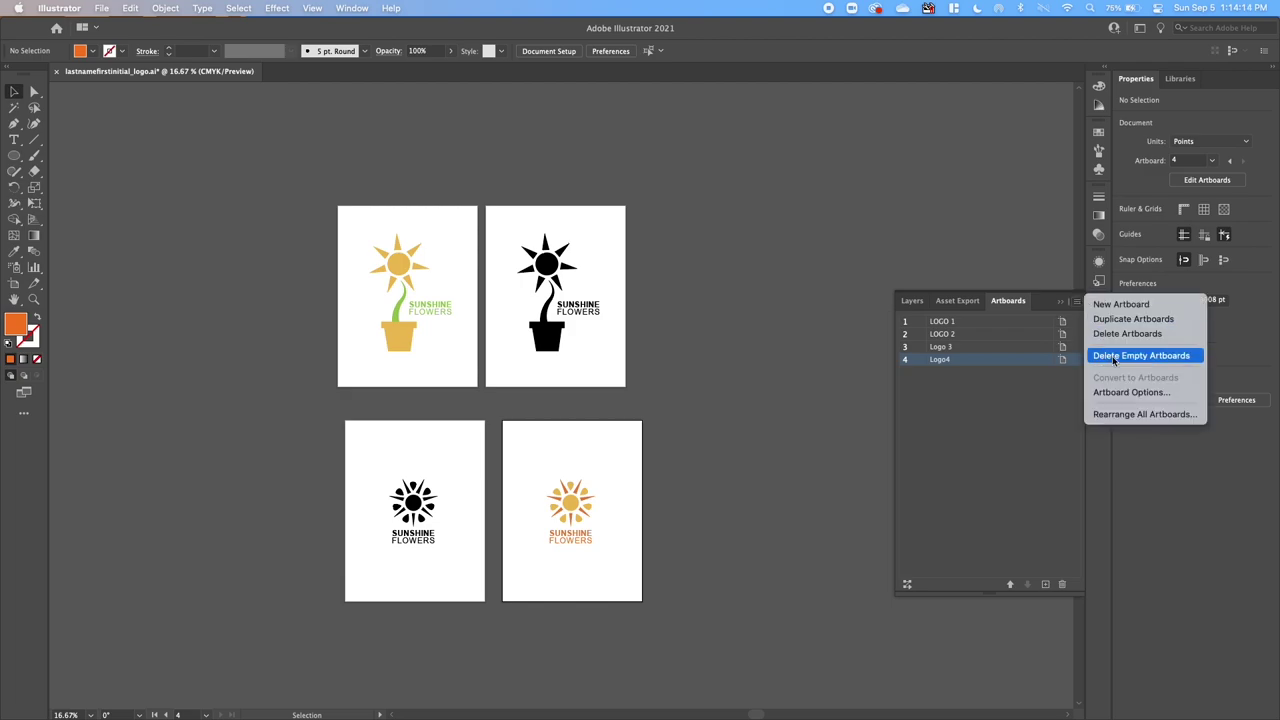
pyautogui.click(1123, 414)
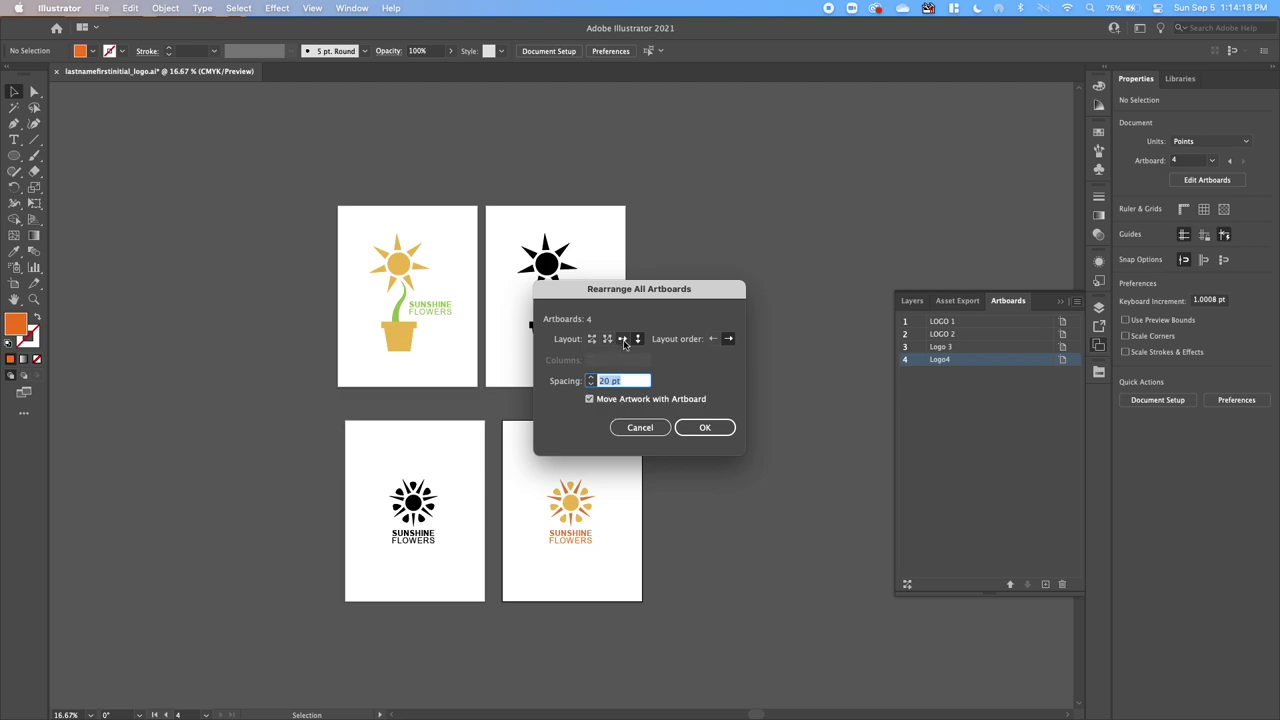
pyautogui.click(622, 340)
pyautogui.moveTo(628, 383); pyautogui.dragTo(590, 386)
pyautogui.write('1')
pyautogui.press('Tab')
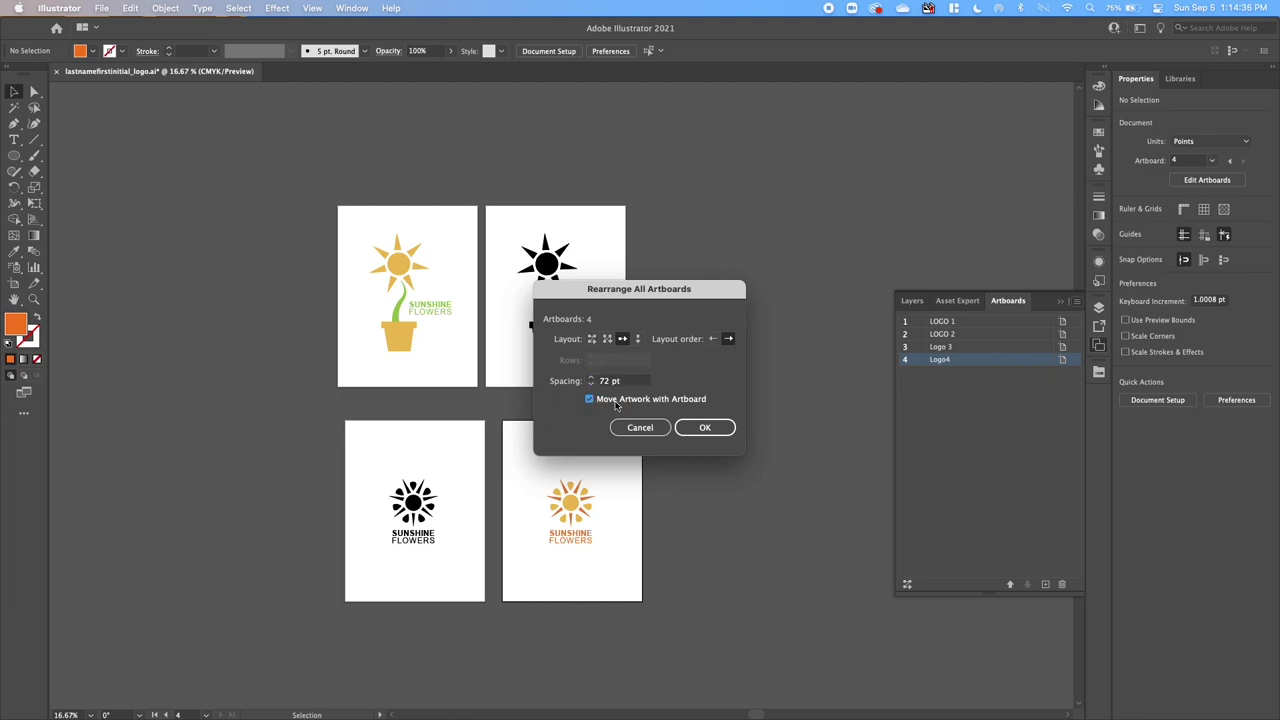
pyautogui.click(705, 428)
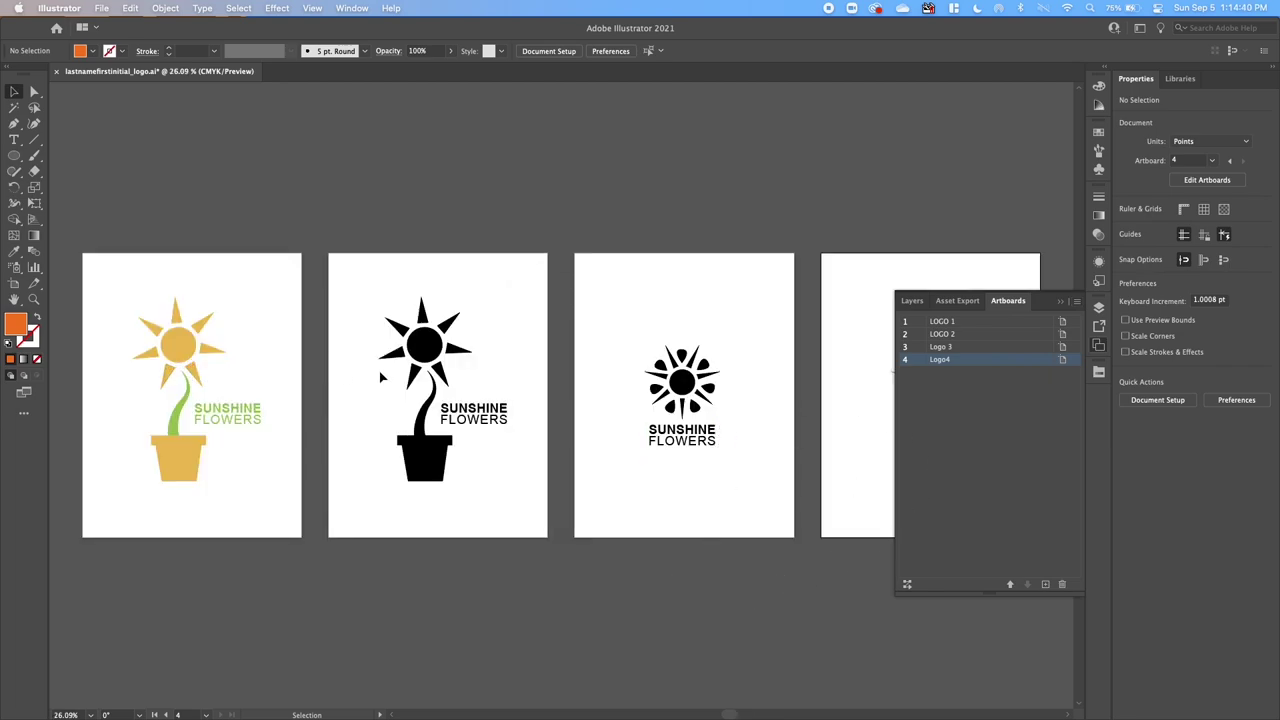
pyautogui.click(1060, 292)
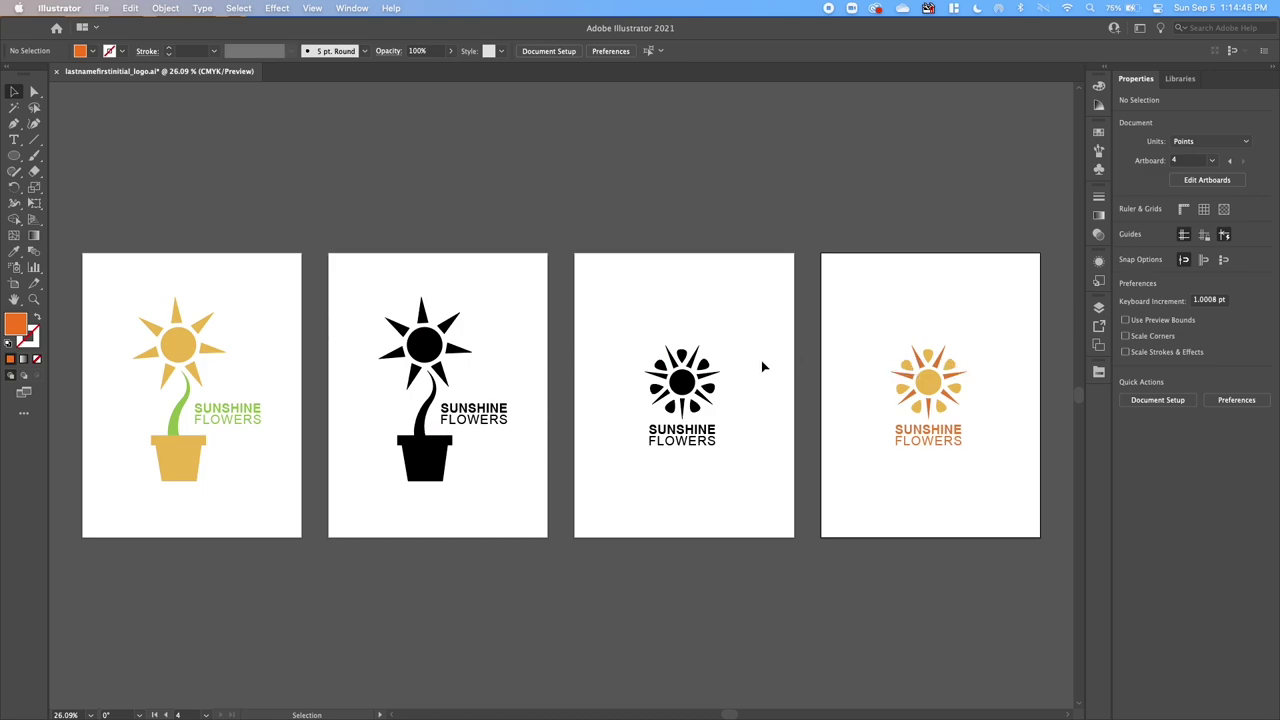
# Lock all four logo layers again in the Layers panel.
pyautogui.click(1099, 307)
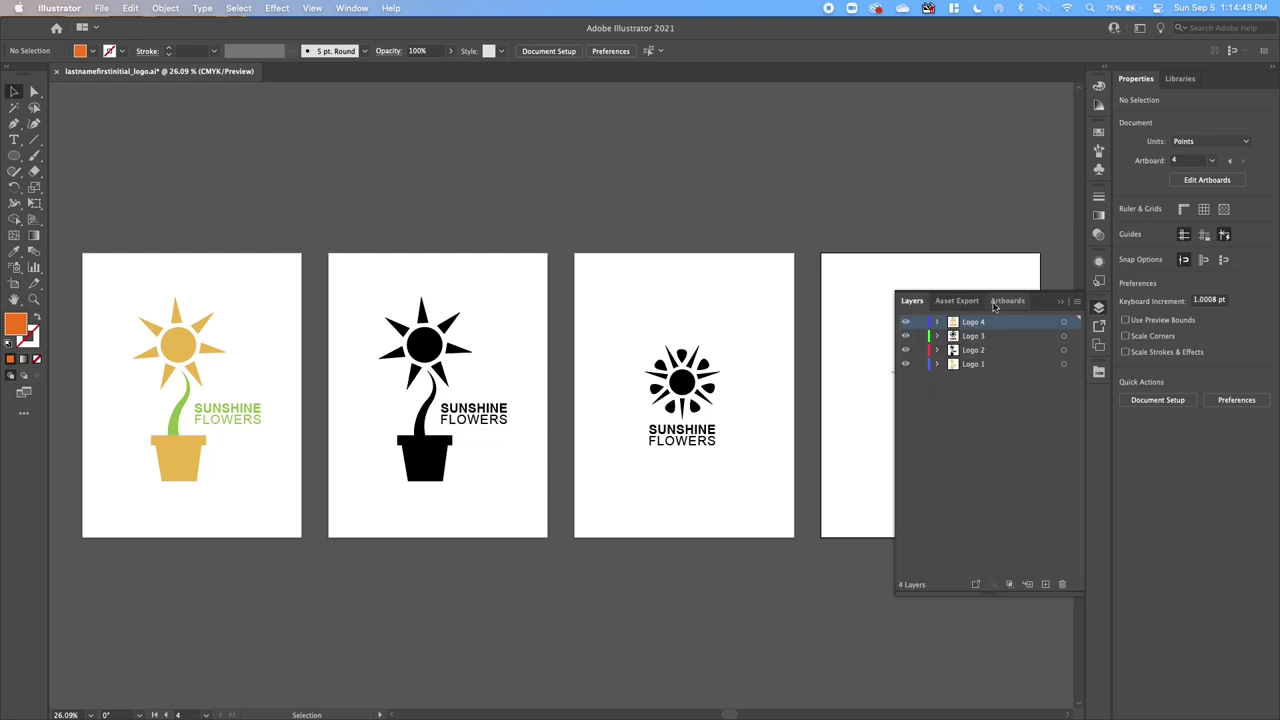
pyautogui.moveTo(920, 322); pyautogui.dragTo(921, 365)
pyautogui.click(1061, 302)
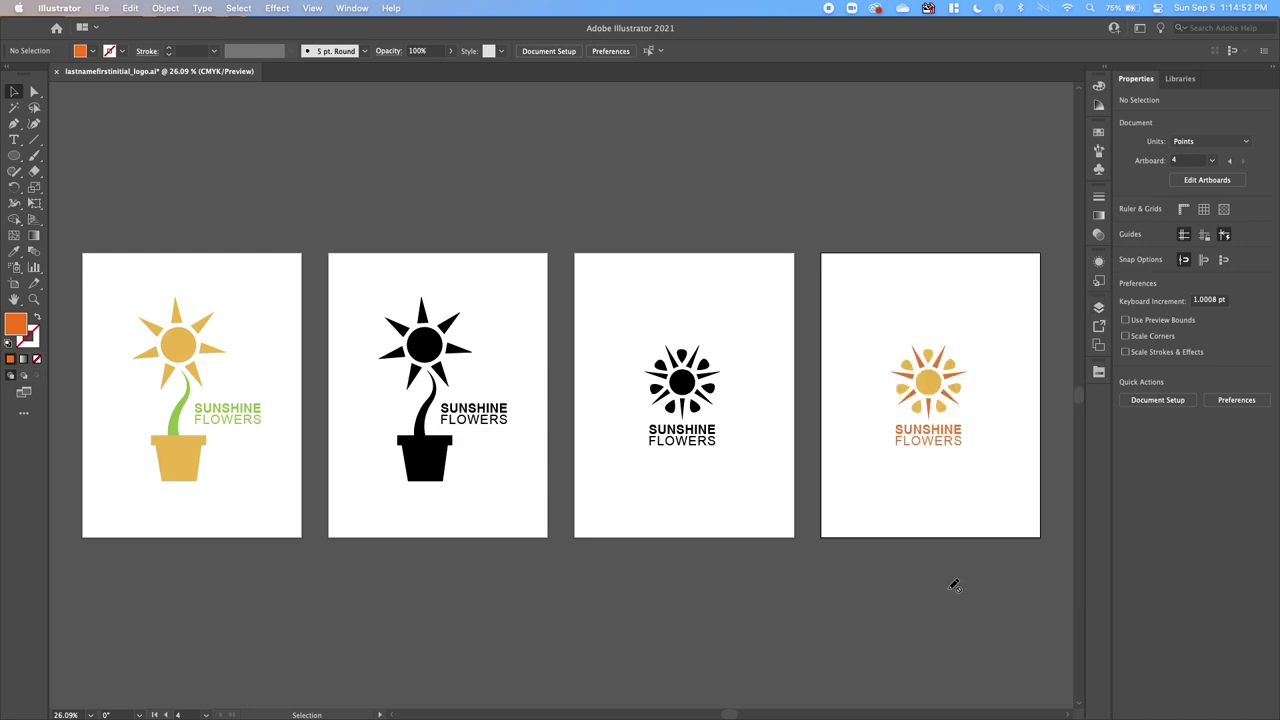
# Save the document lastnamefirstinitial_logo.ai.
pyautogui.click(101, 8)
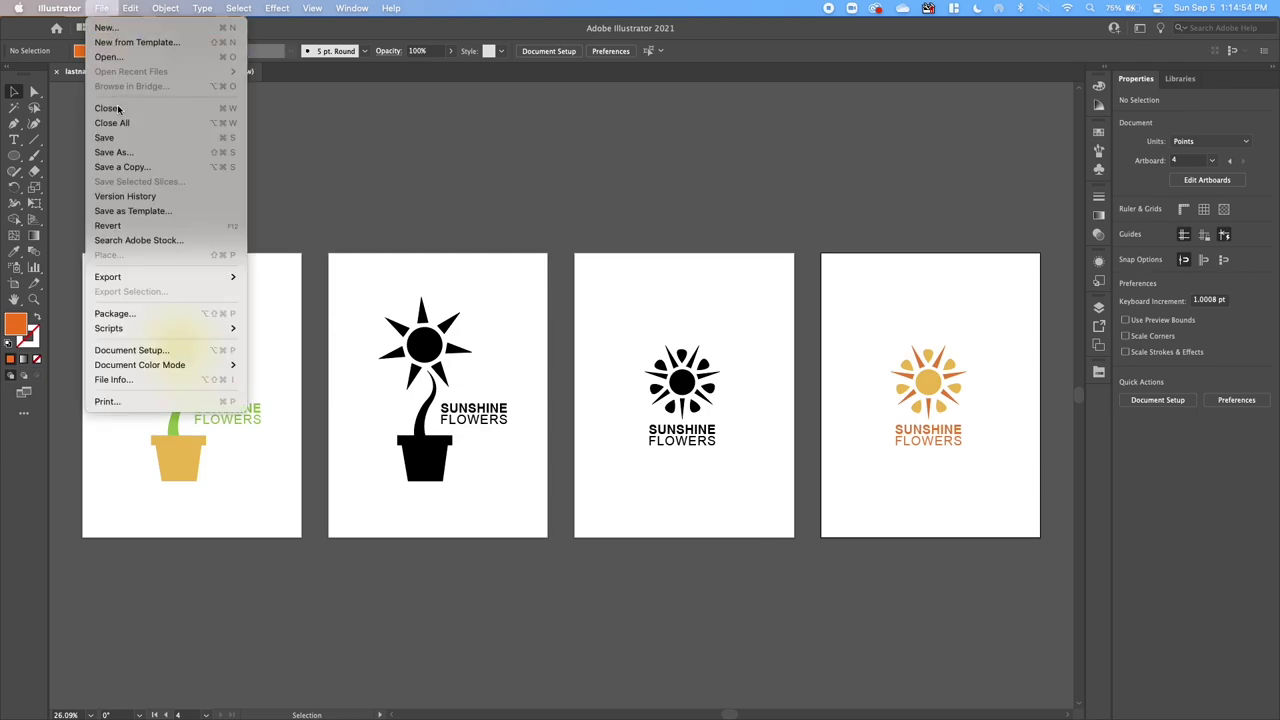
pyautogui.click(121, 138)
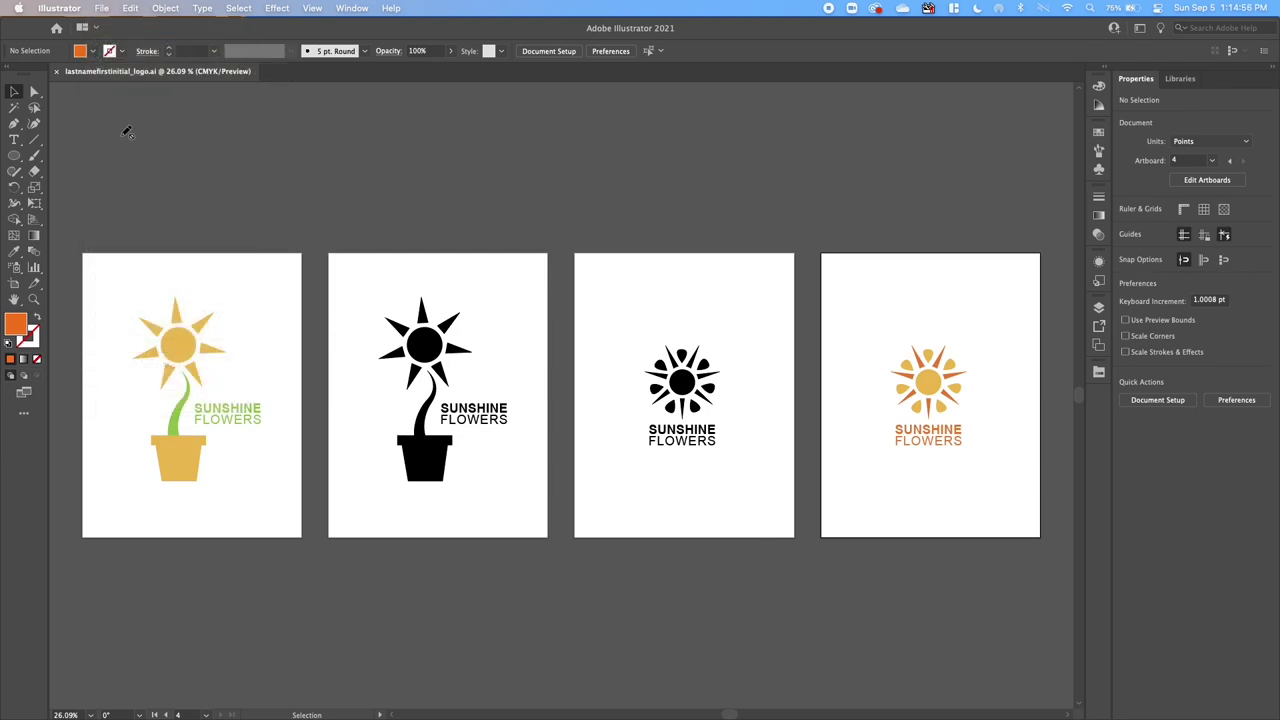
pyautogui.click(103, 9)
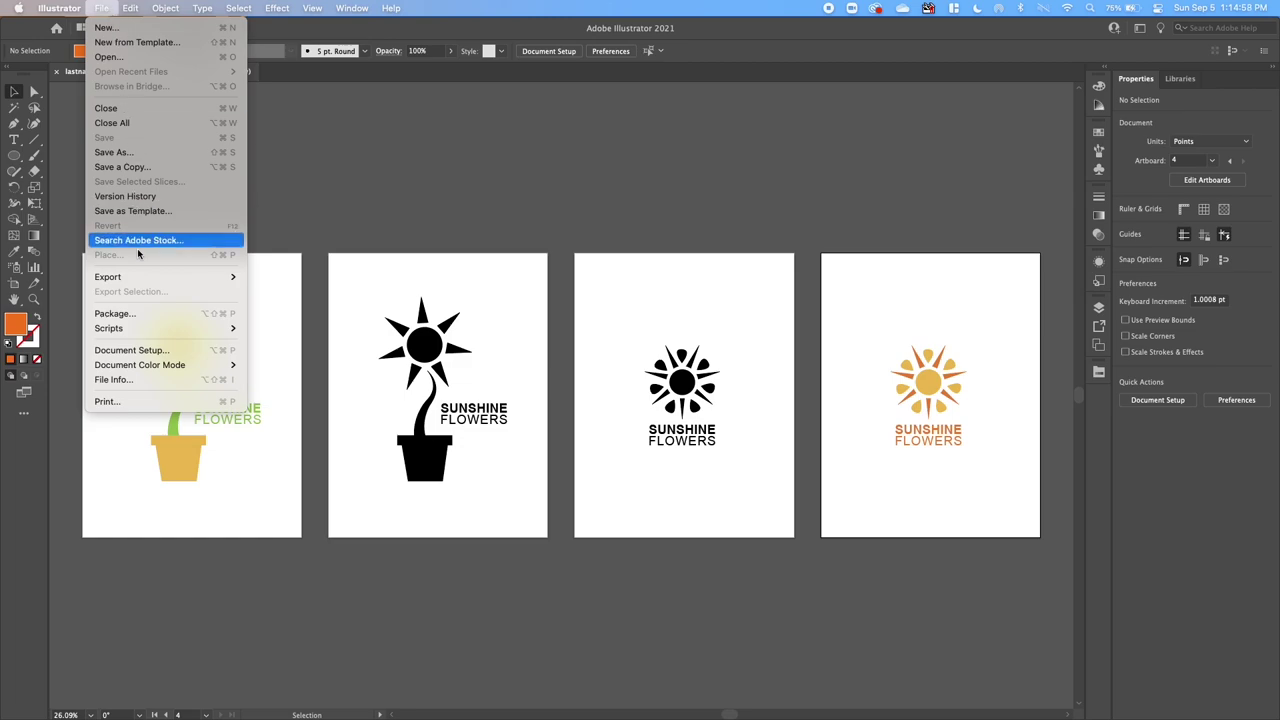
# Export the document as PNG with Use Artboards enabled for separate files.
pyautogui.moveTo(141, 276)
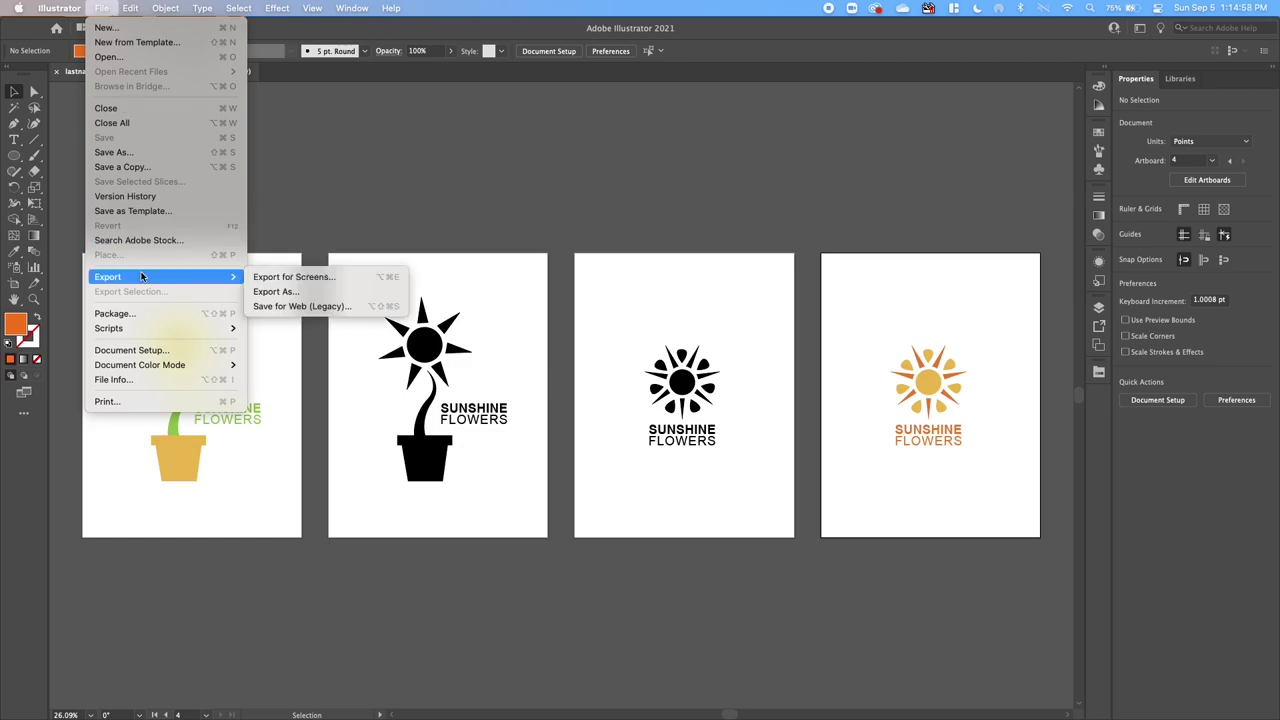
pyautogui.click(276, 291)
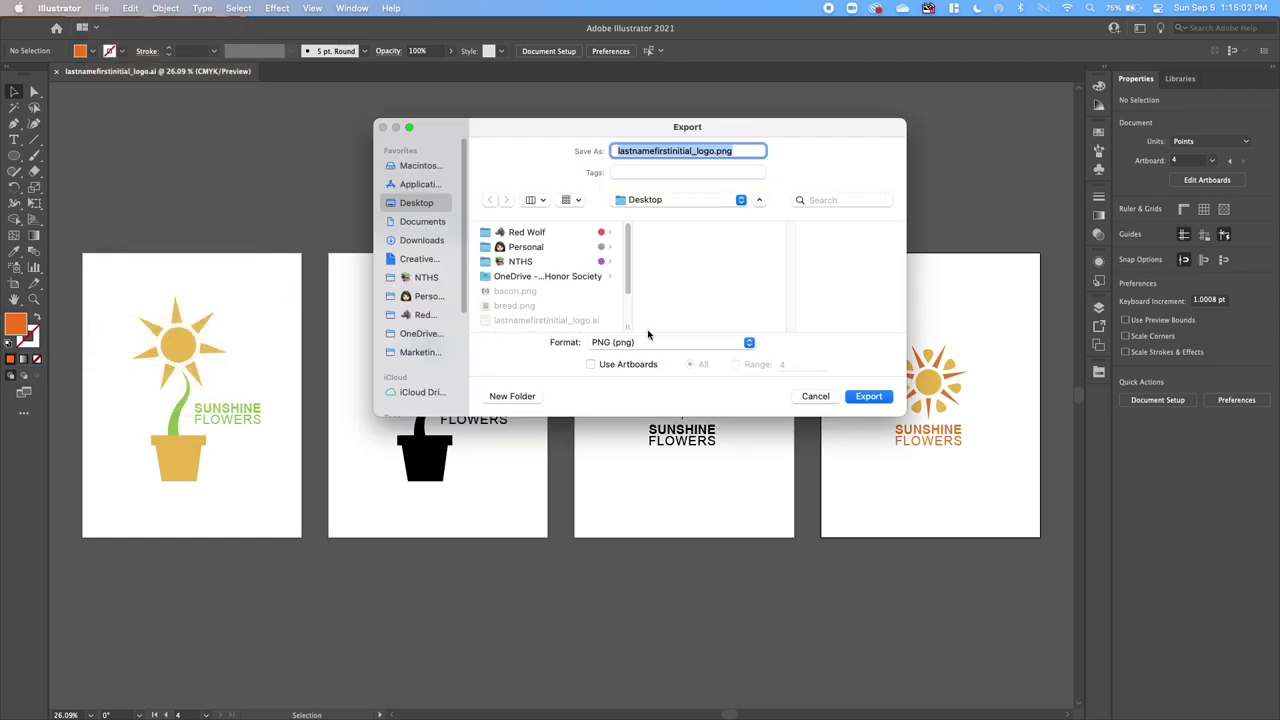
pyautogui.click(607, 364)
pyautogui.click(866, 396)
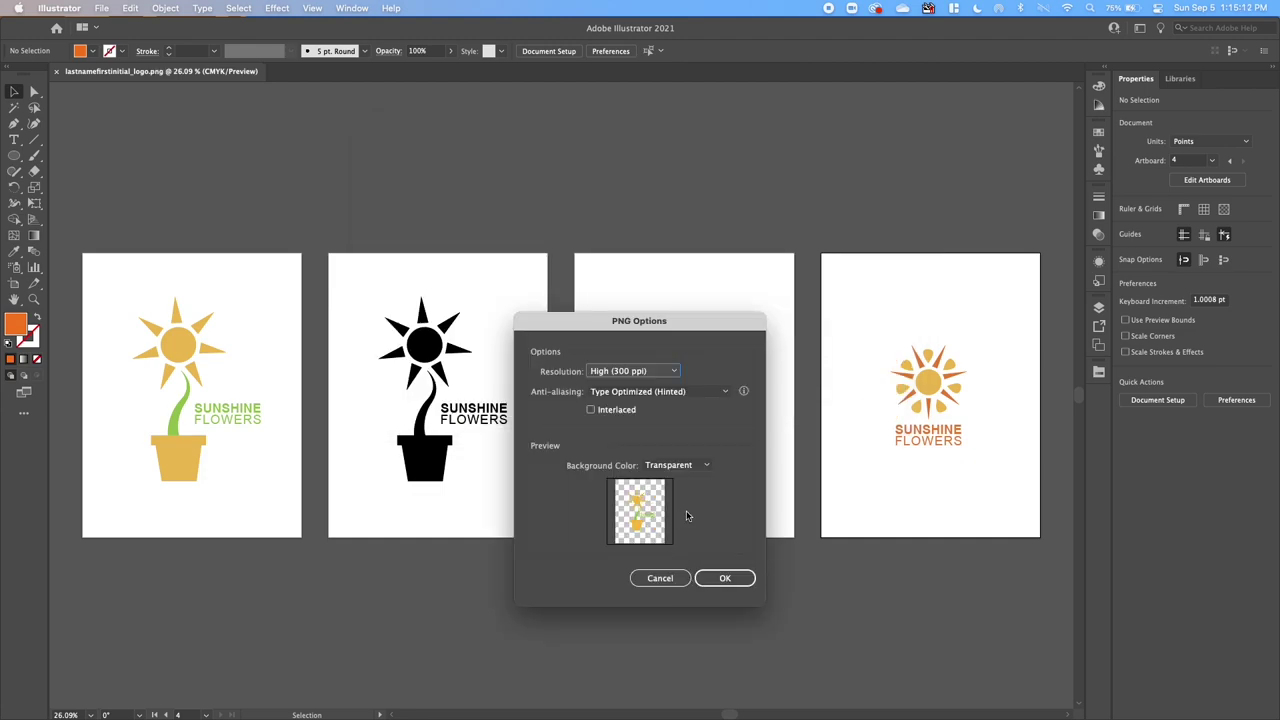
# Set the PNG background to White at 300 ppi and confirm the export.
pyautogui.click(702, 467)
pyautogui.click(692, 503)
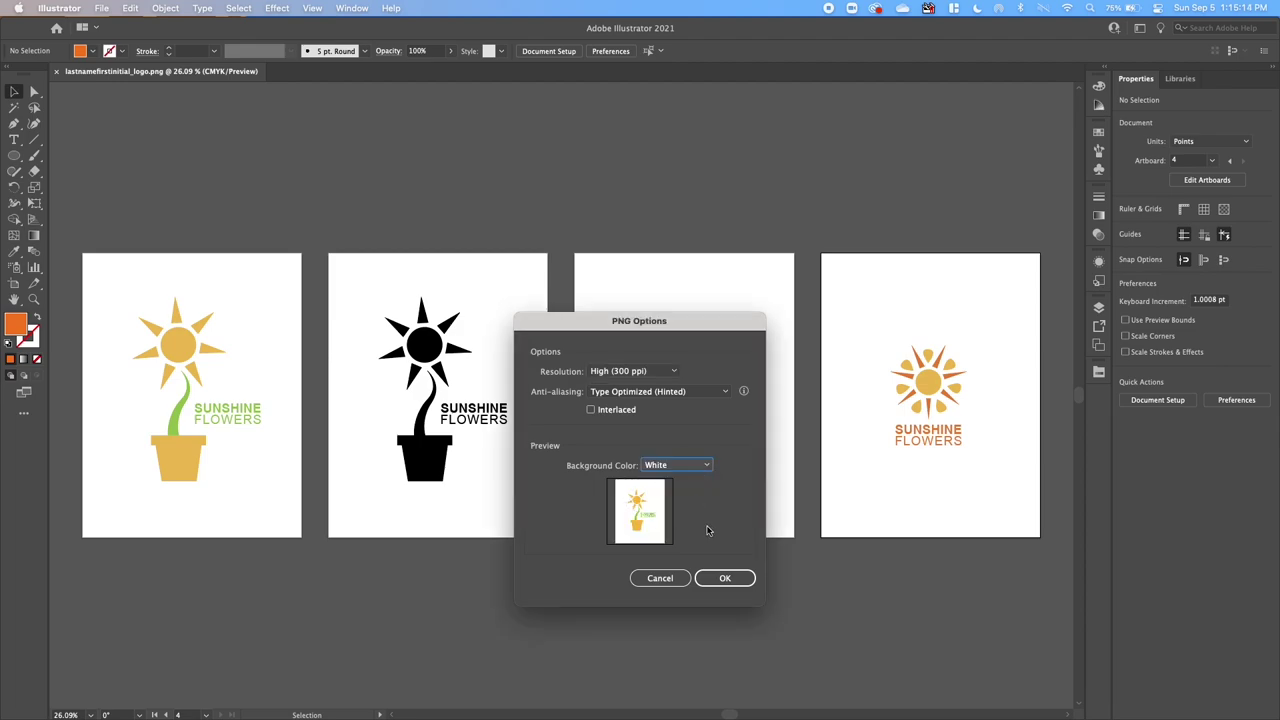
pyautogui.click(678, 467)
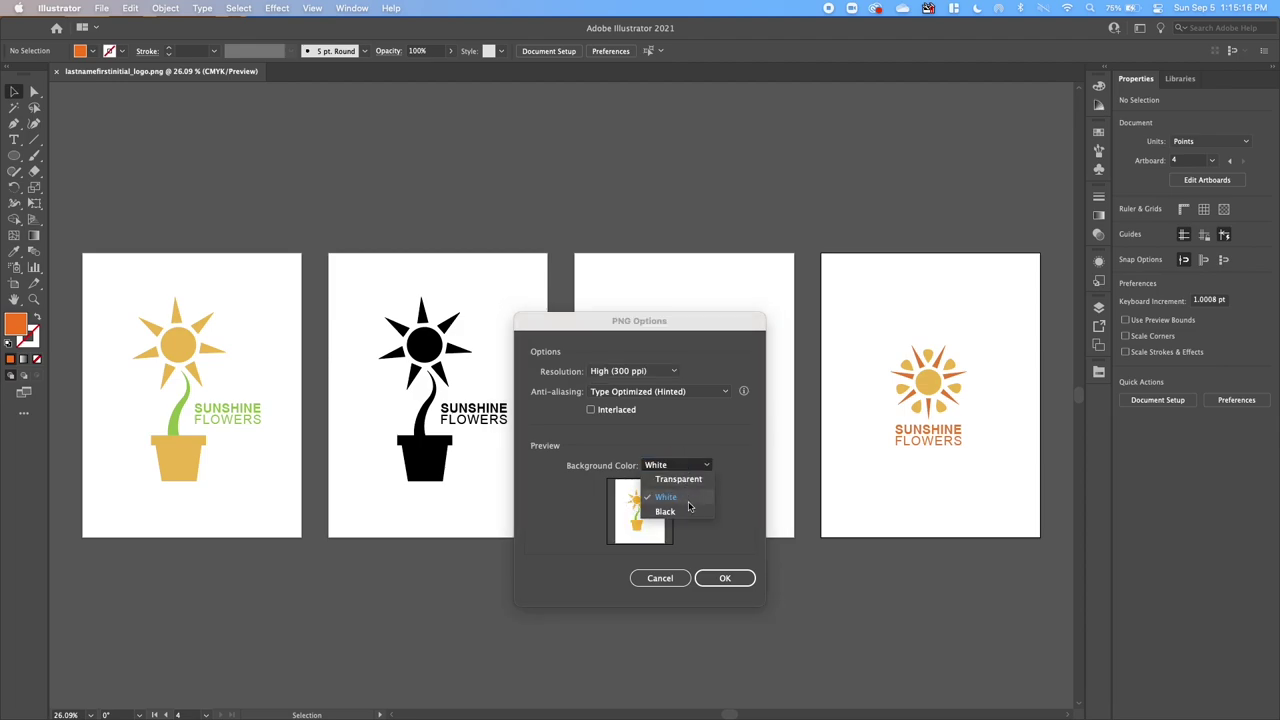
pyautogui.click(700, 497)
pyautogui.click(718, 579)
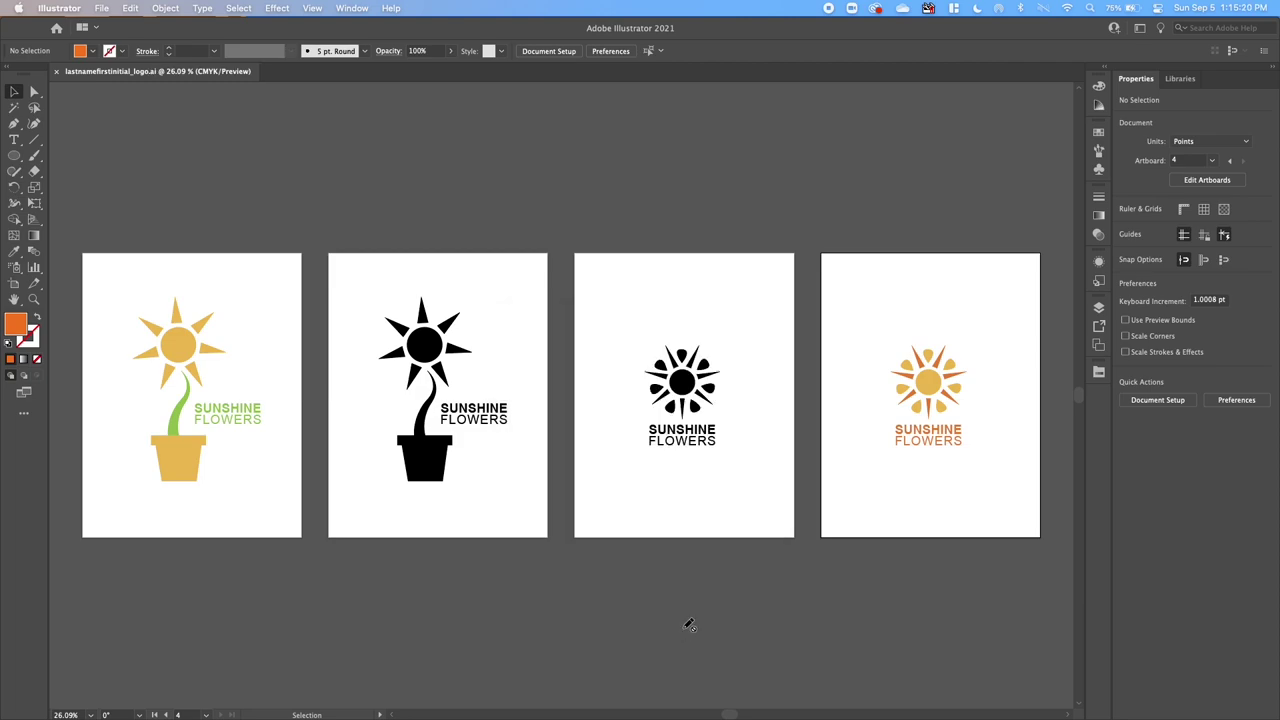
pyautogui.press('super+Tab')
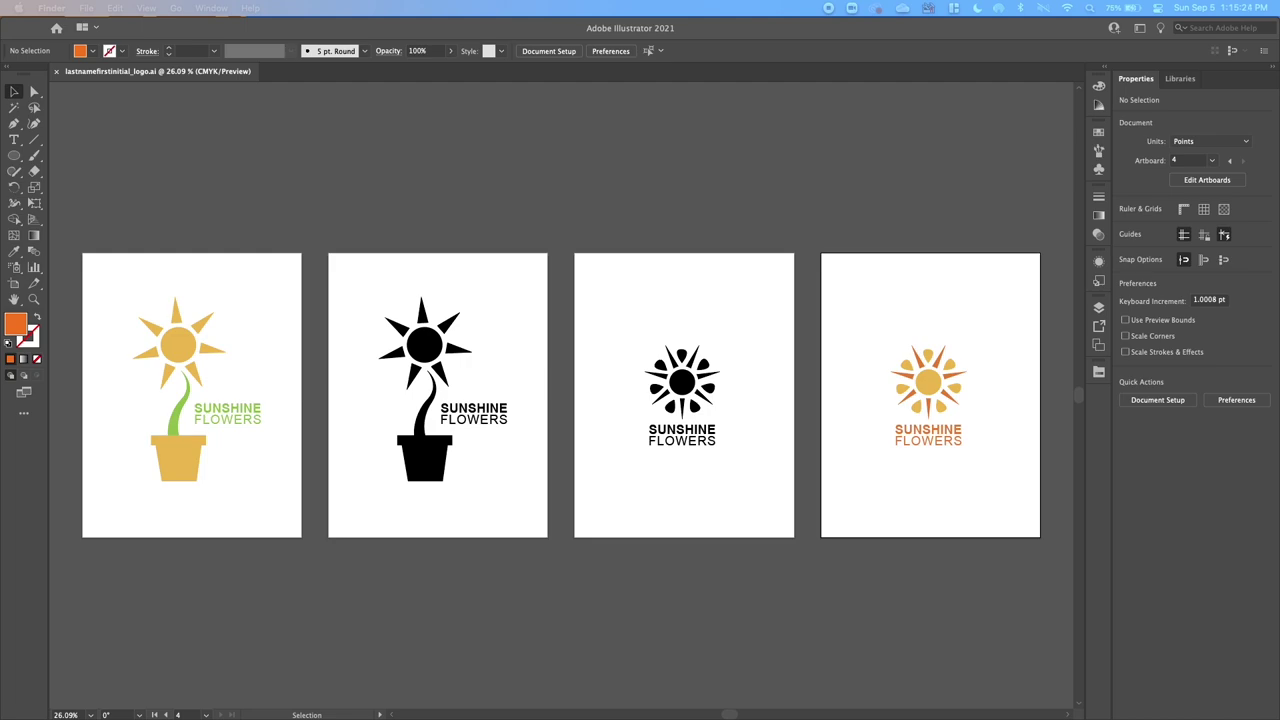
pyautogui.press('super+n')
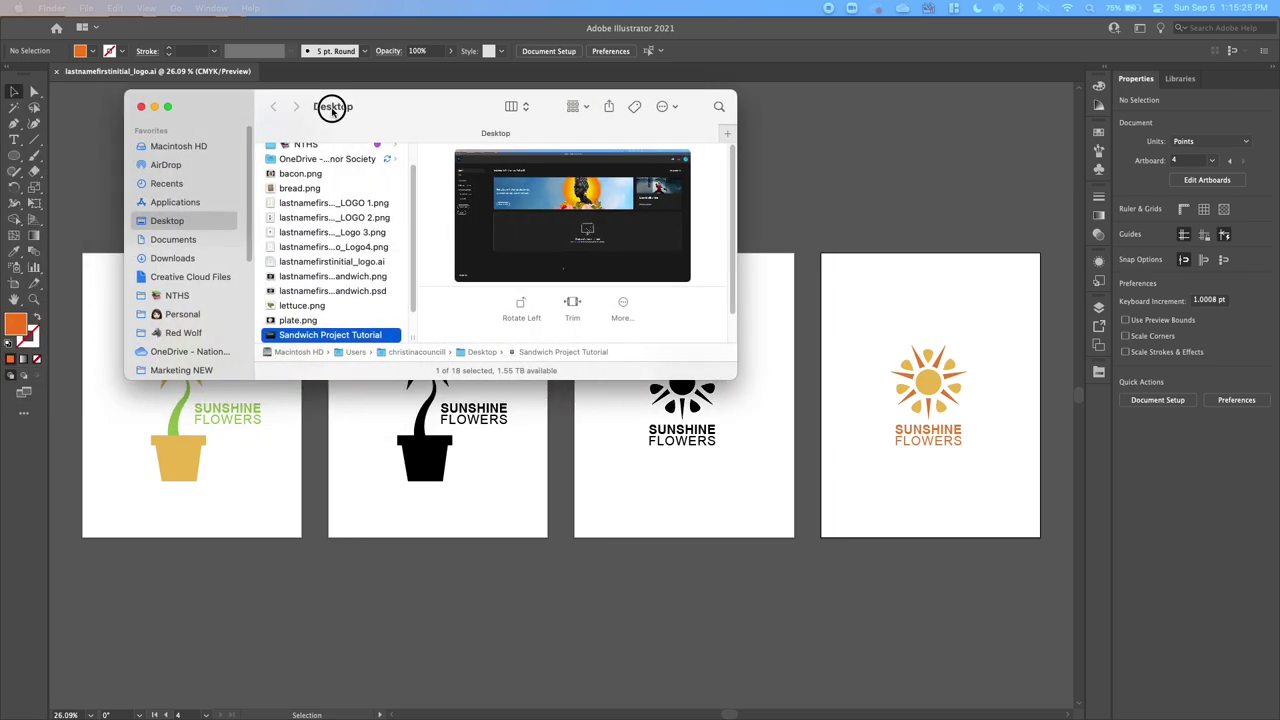
pyautogui.scroll(-2, 425, 320)
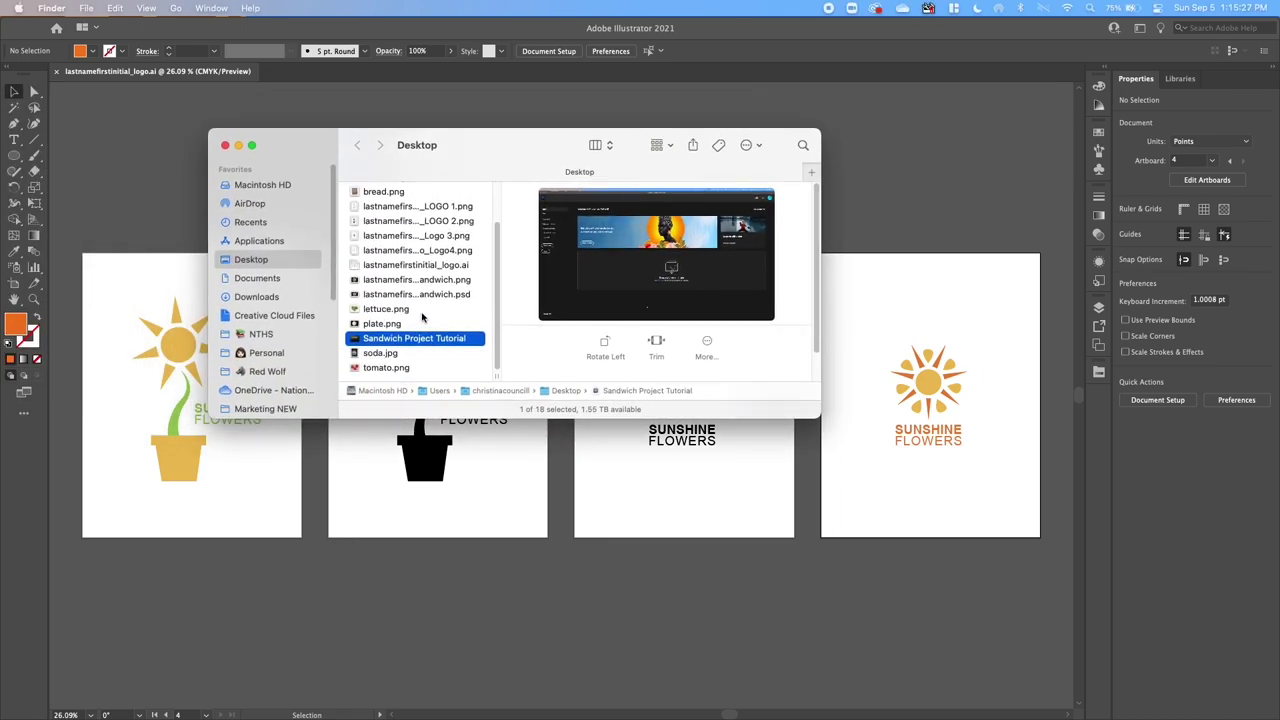
pyautogui.click(412, 213)
pyautogui.press('space')
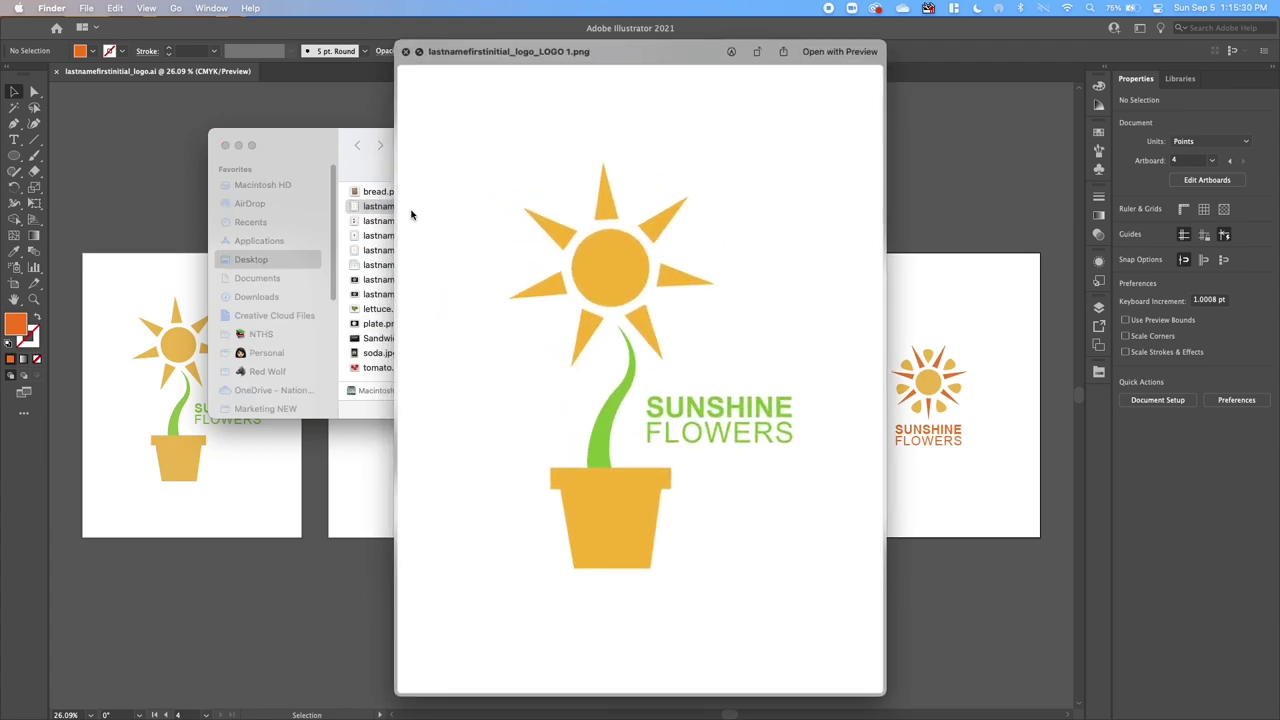
pyautogui.press('Down')
pyautogui.press('Down')
pyautogui.press('Down')
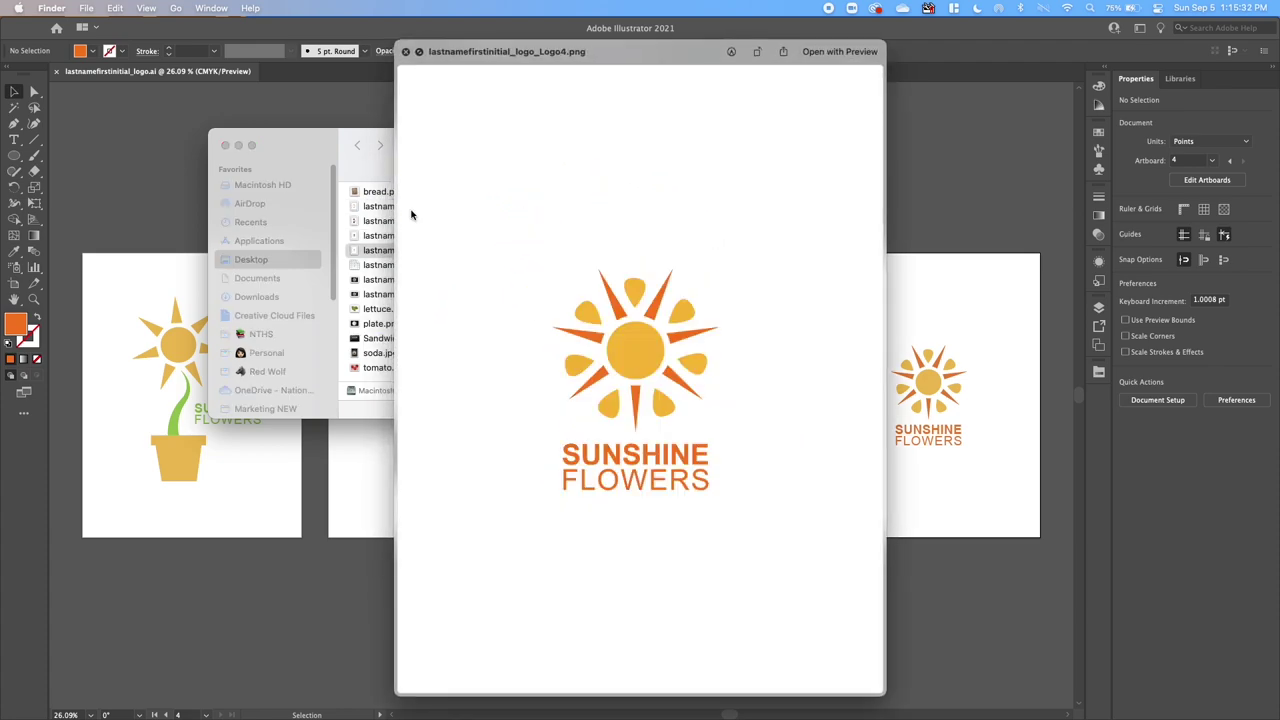
pyautogui.press('Down')
pyautogui.press('space')
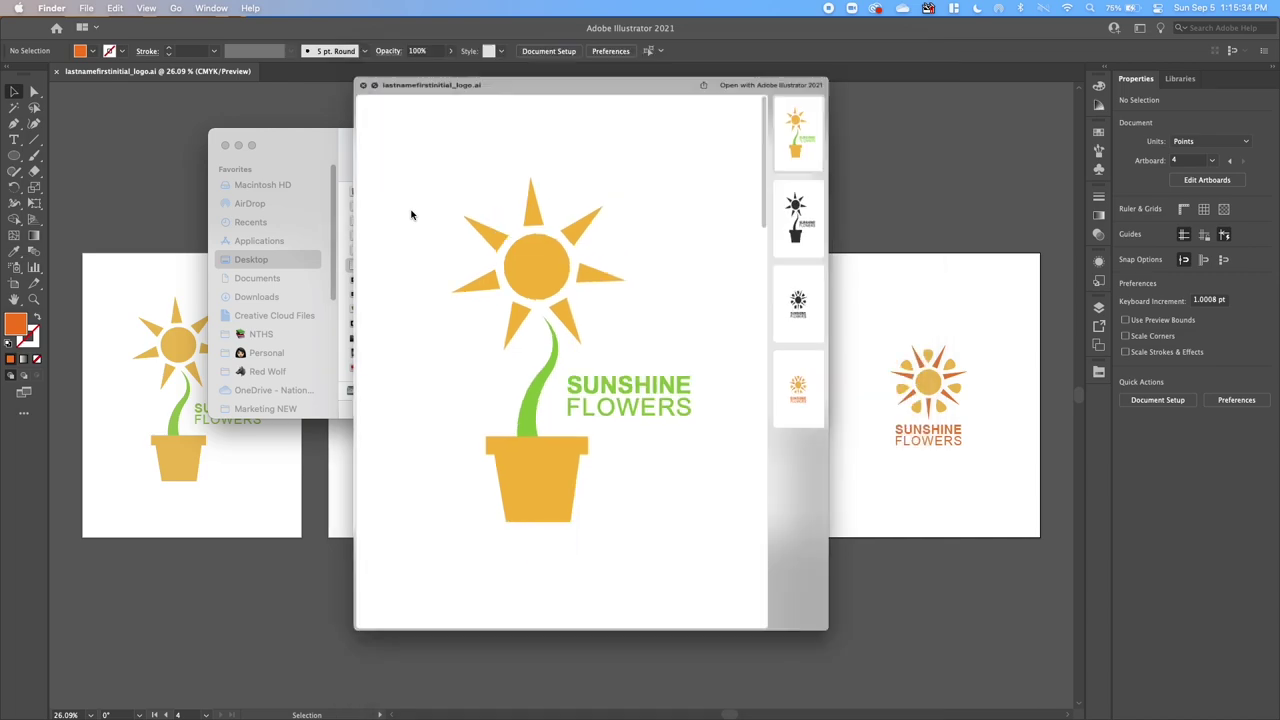
pyautogui.click(225, 145)
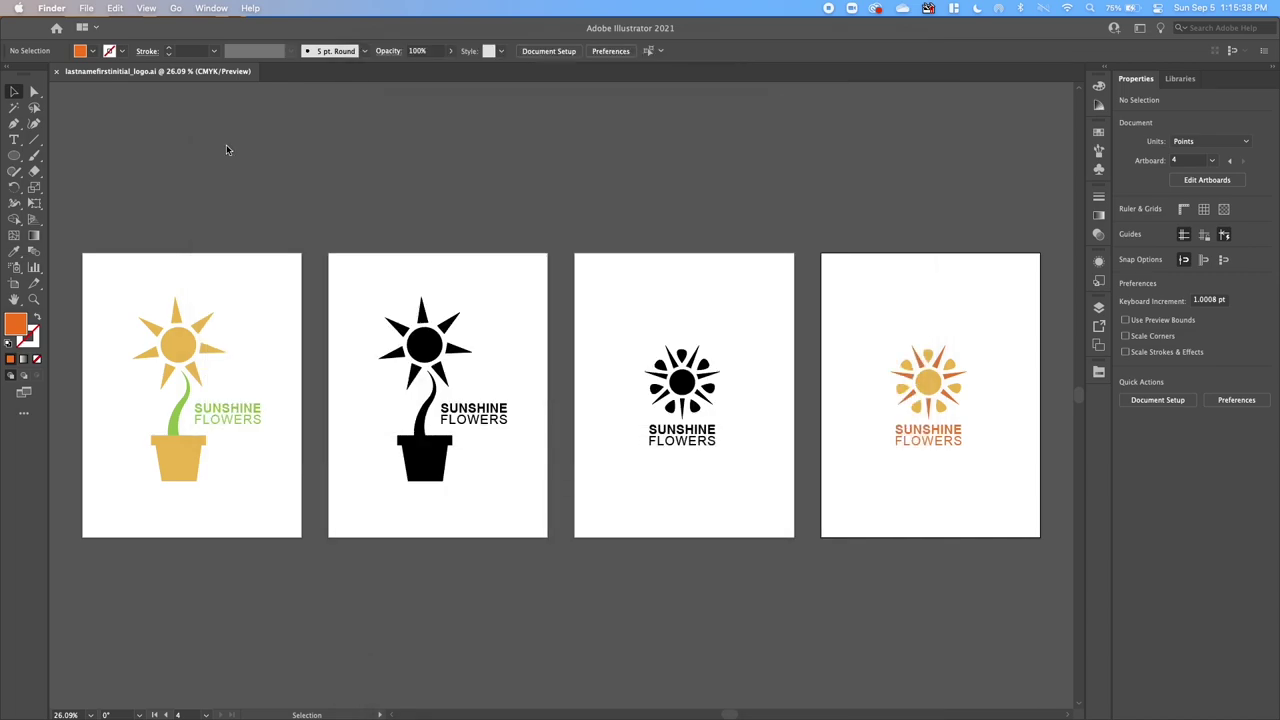